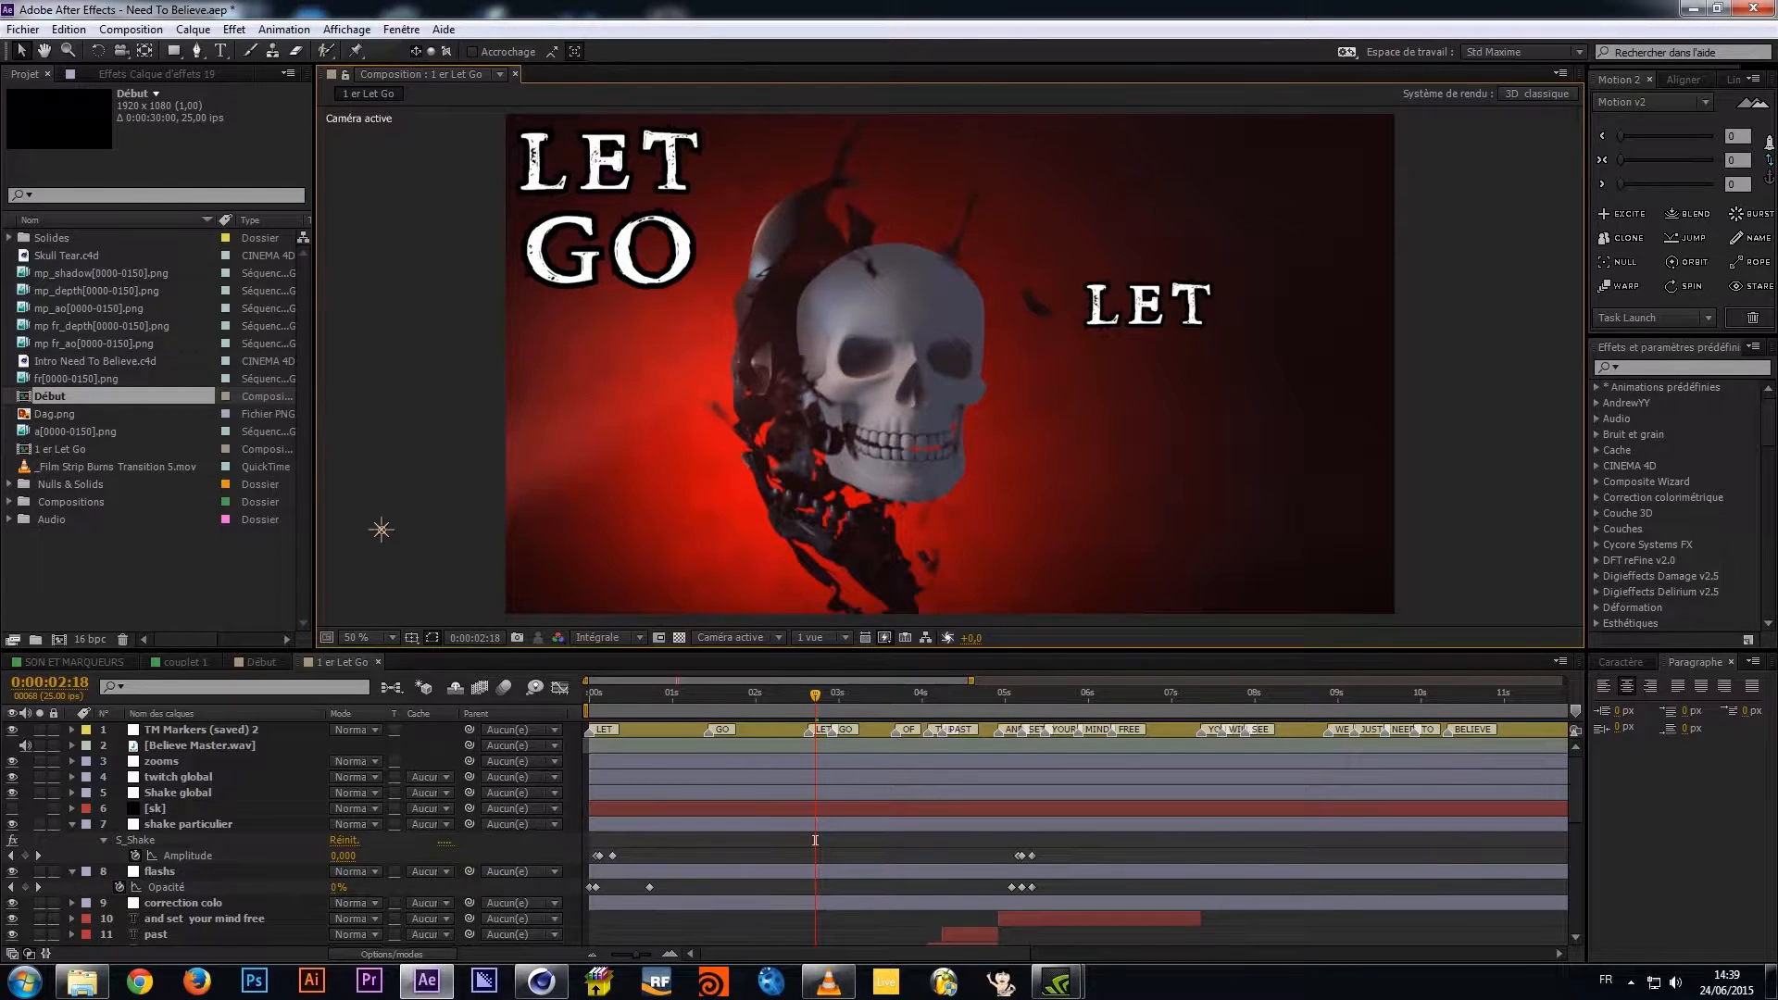
Play the cloth skull.mp4 render preview in VLC, pause it near the end and move the player aside
left_click_drag(1776, 130, 943, 185)
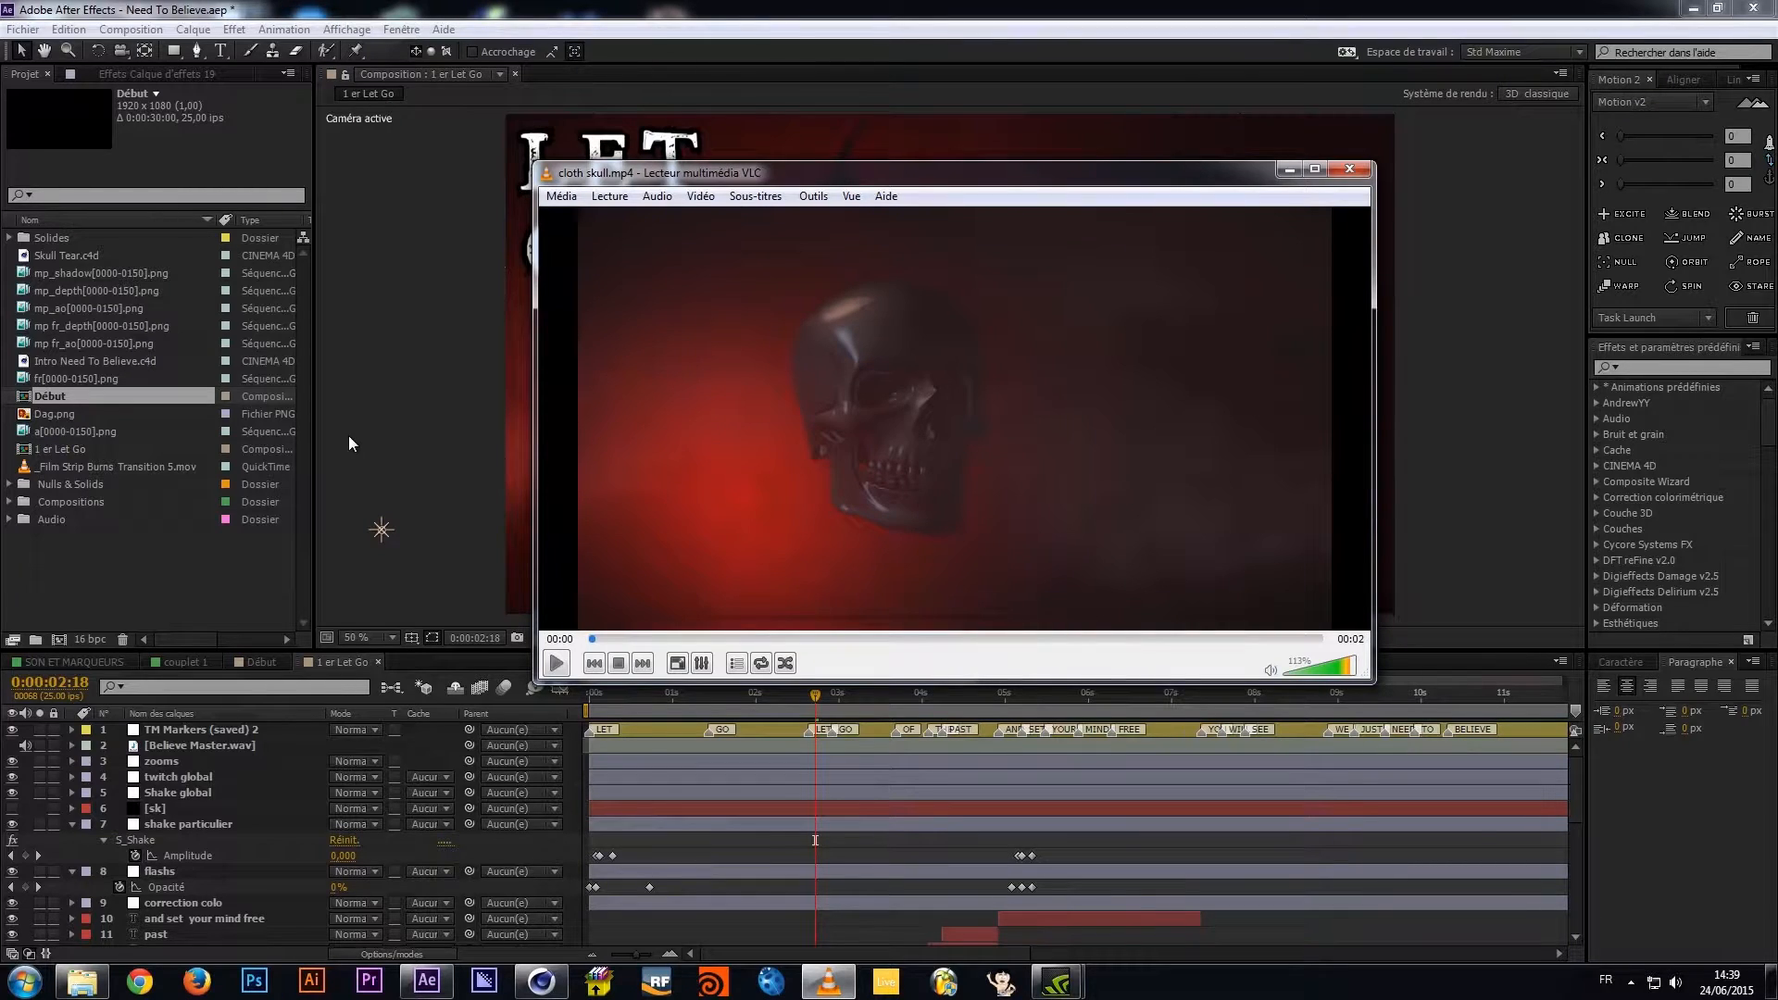
key("space")
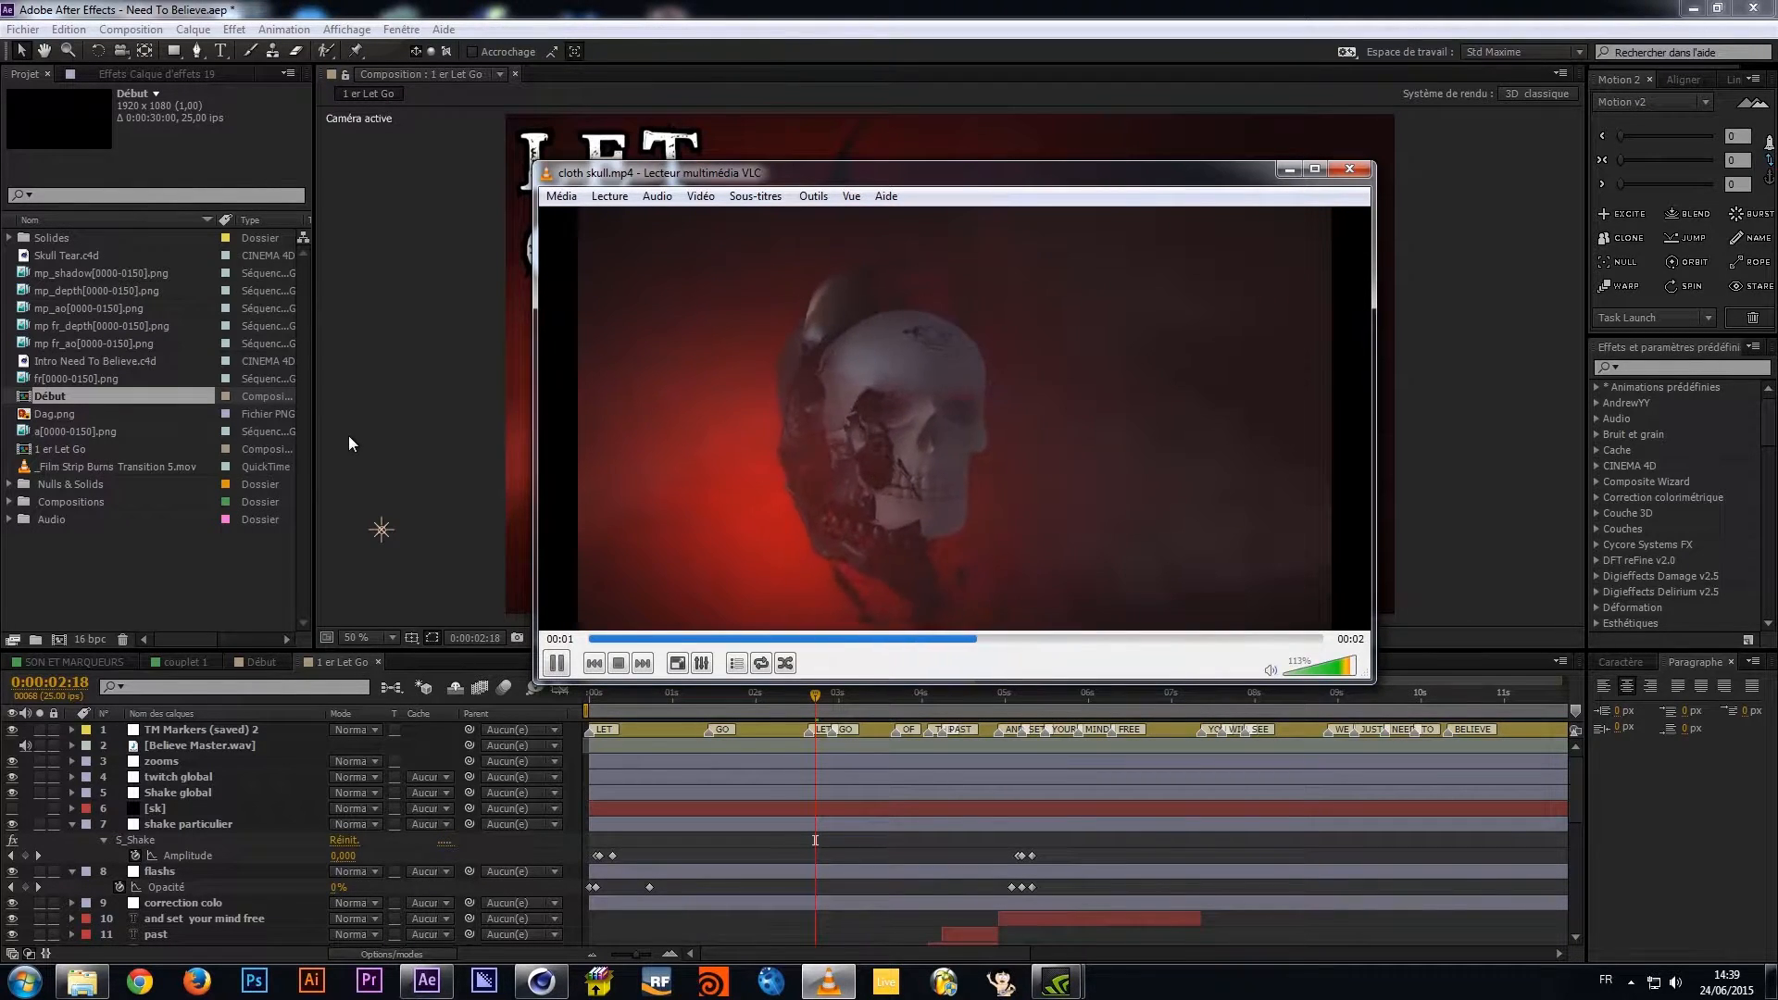
key("space")
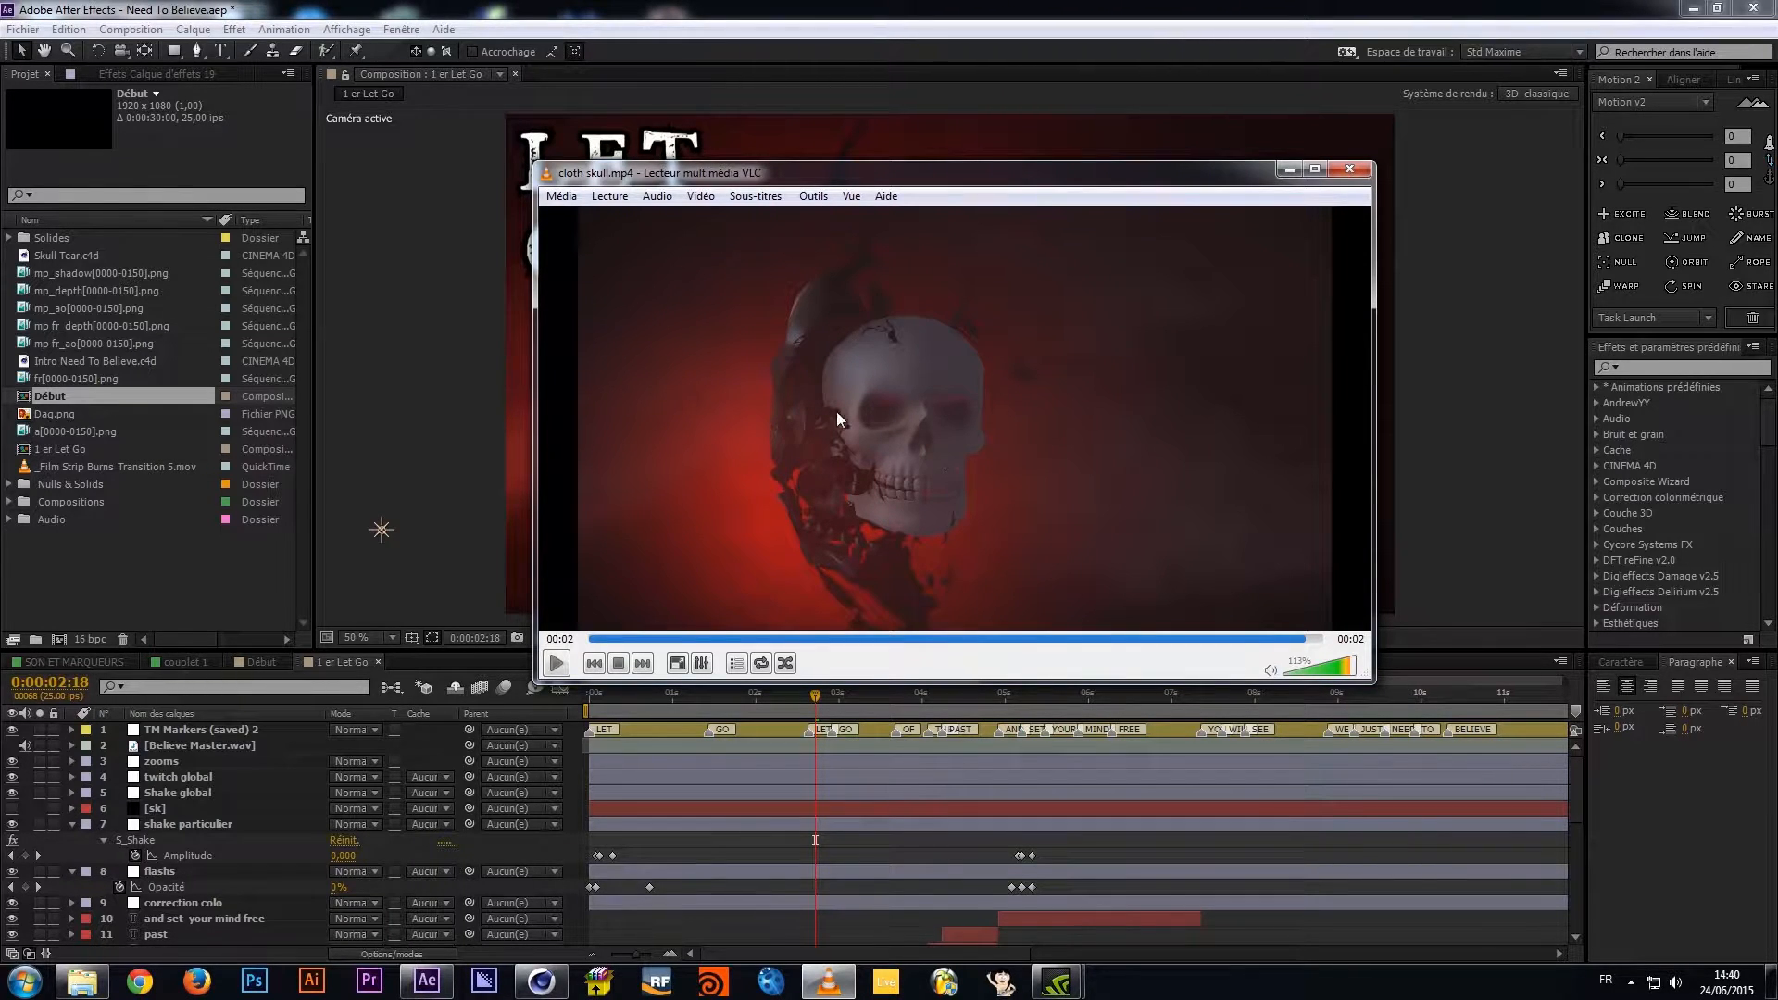
left_click_drag(910, 174, 1776, 139)
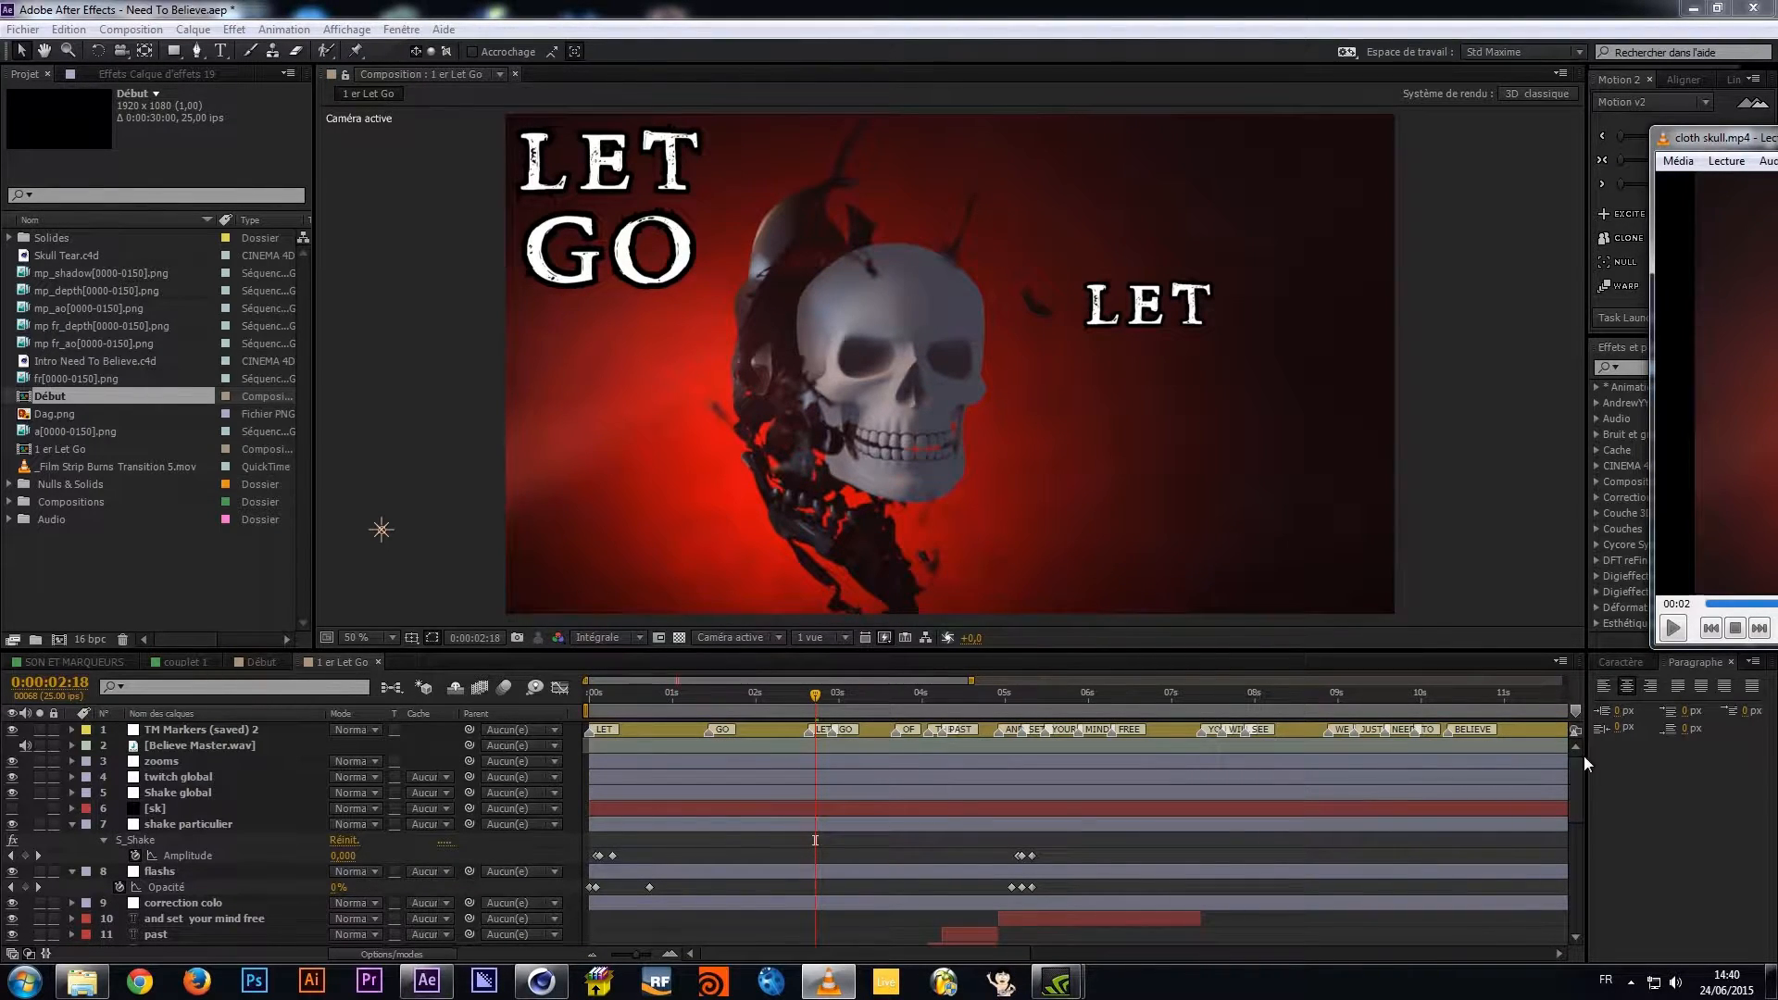
Examine the depth and shadow render-pass layers of the skull sequence in the 1 er Let Go composition
left_click(1575, 798)
left_click_drag(1574, 798, 1577, 864)
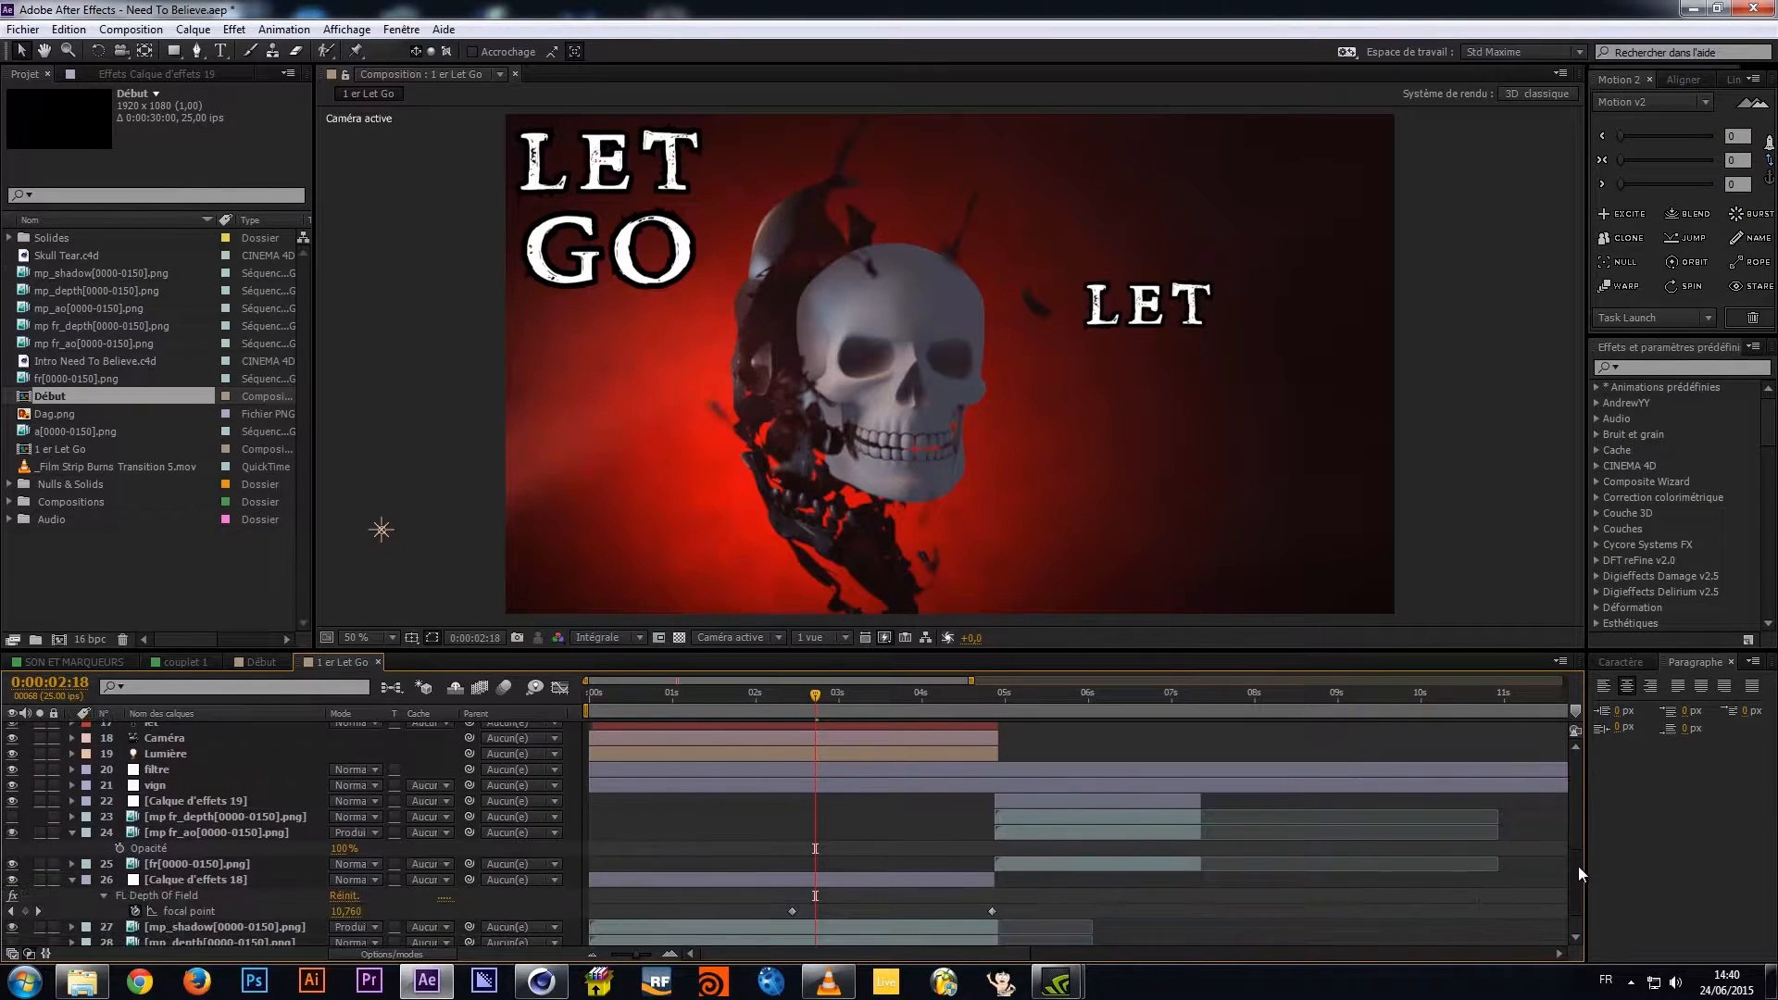
left_click(202, 819)
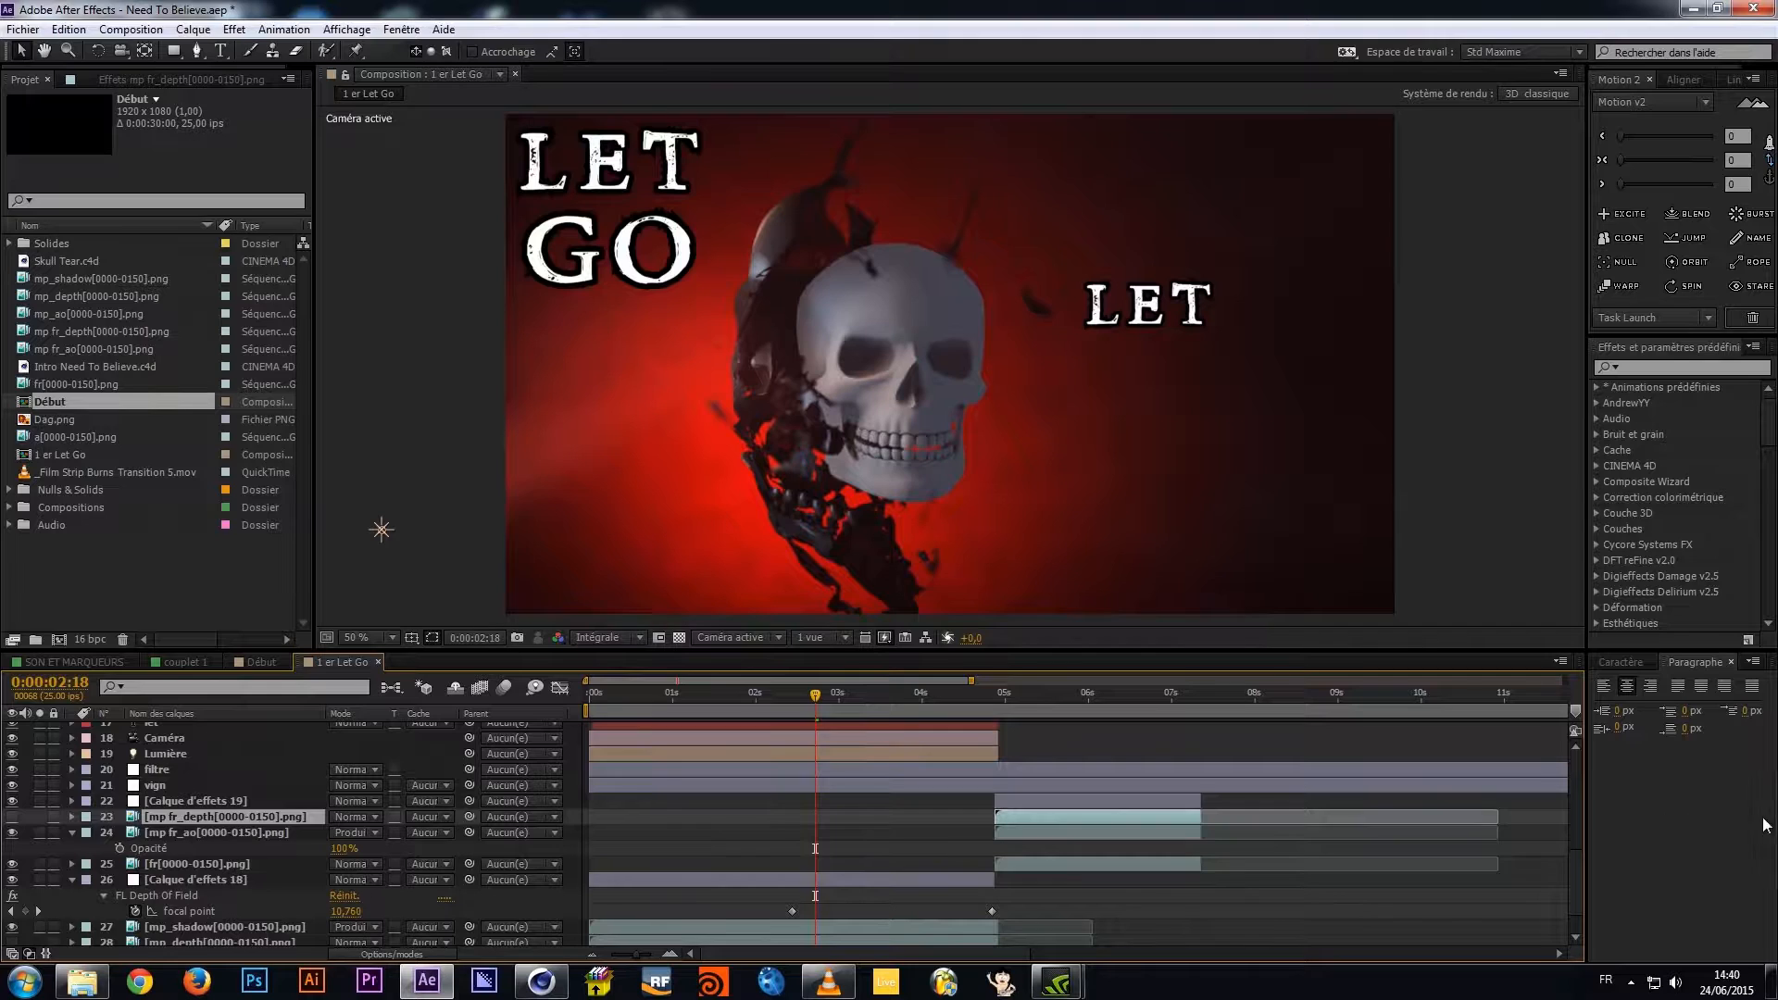
scroll(1580, 876, "down", 2)
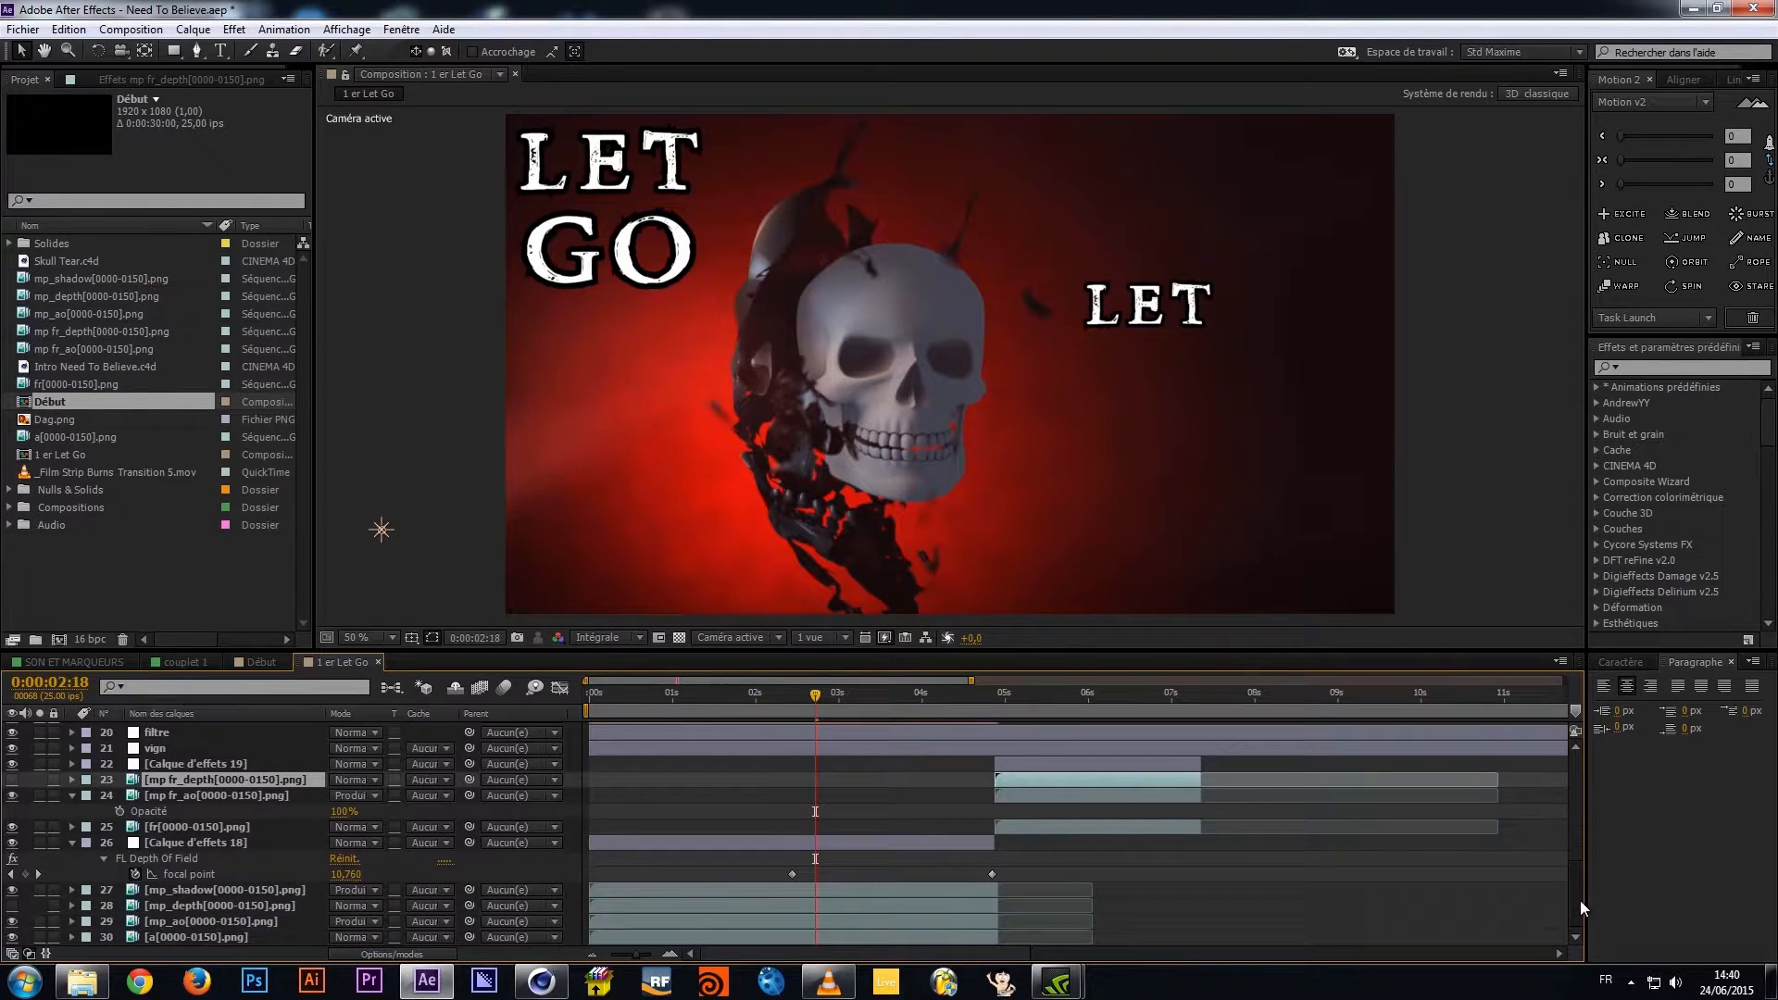
left_click(202, 890)
left_click(13, 890)
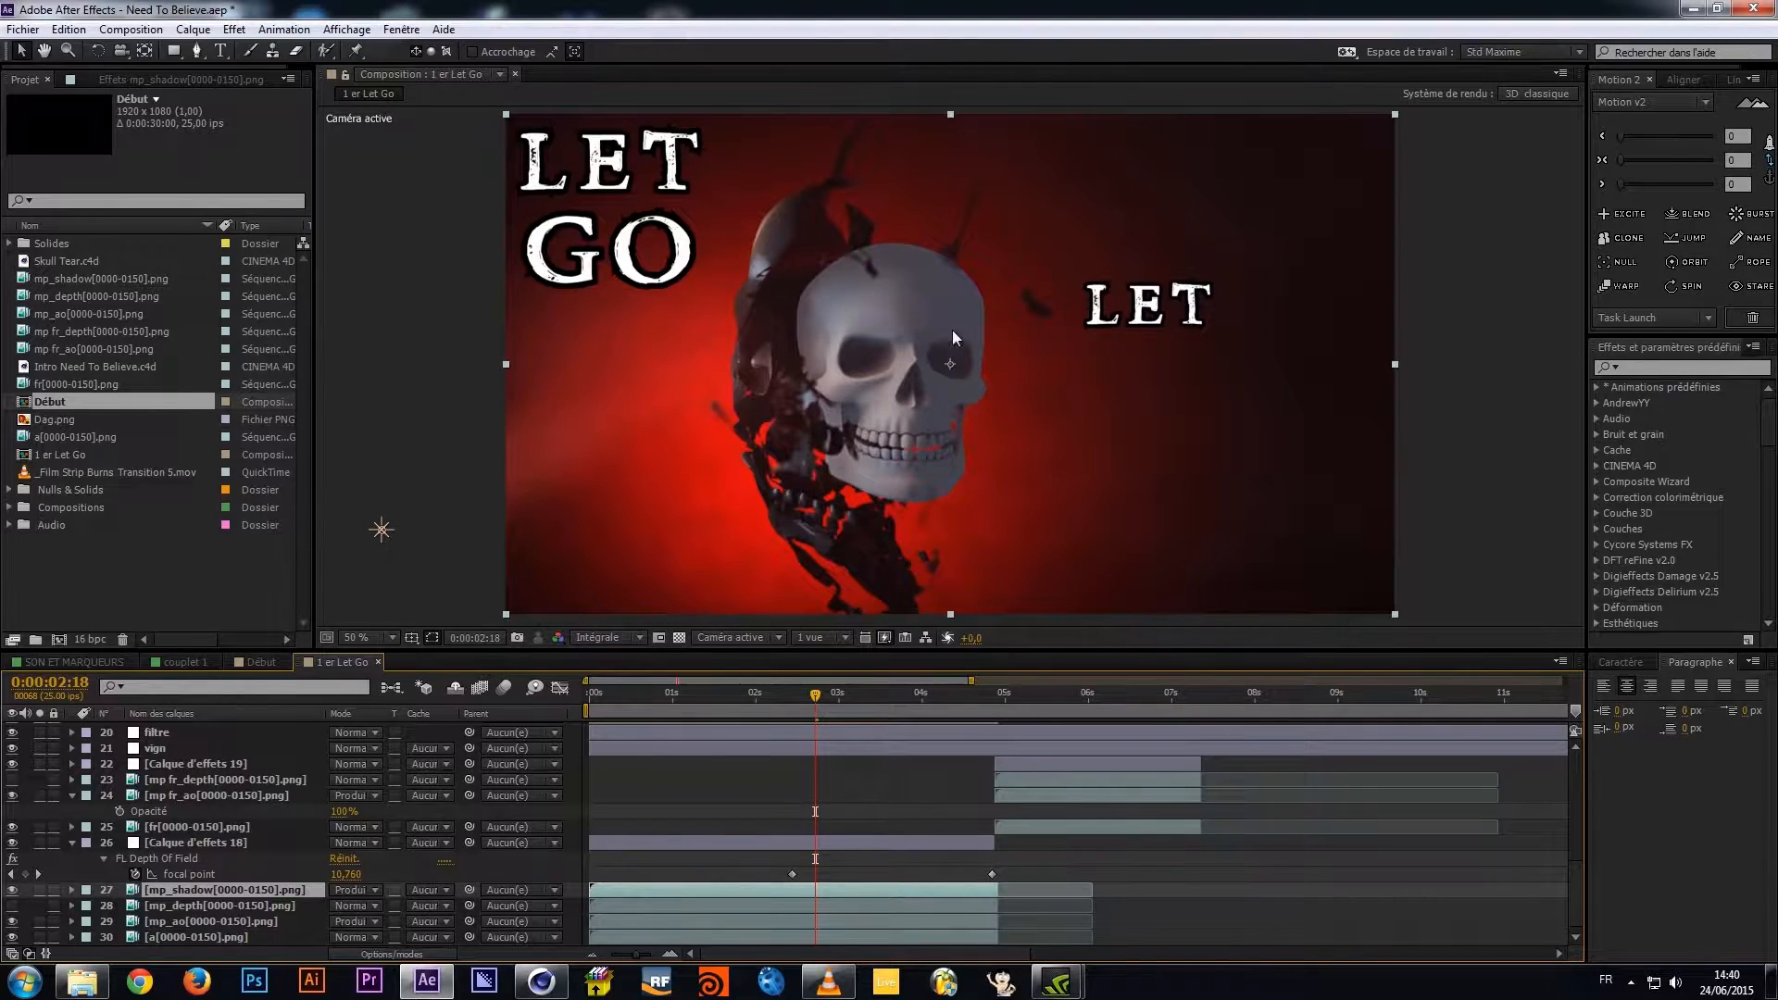
left_click(201, 907)
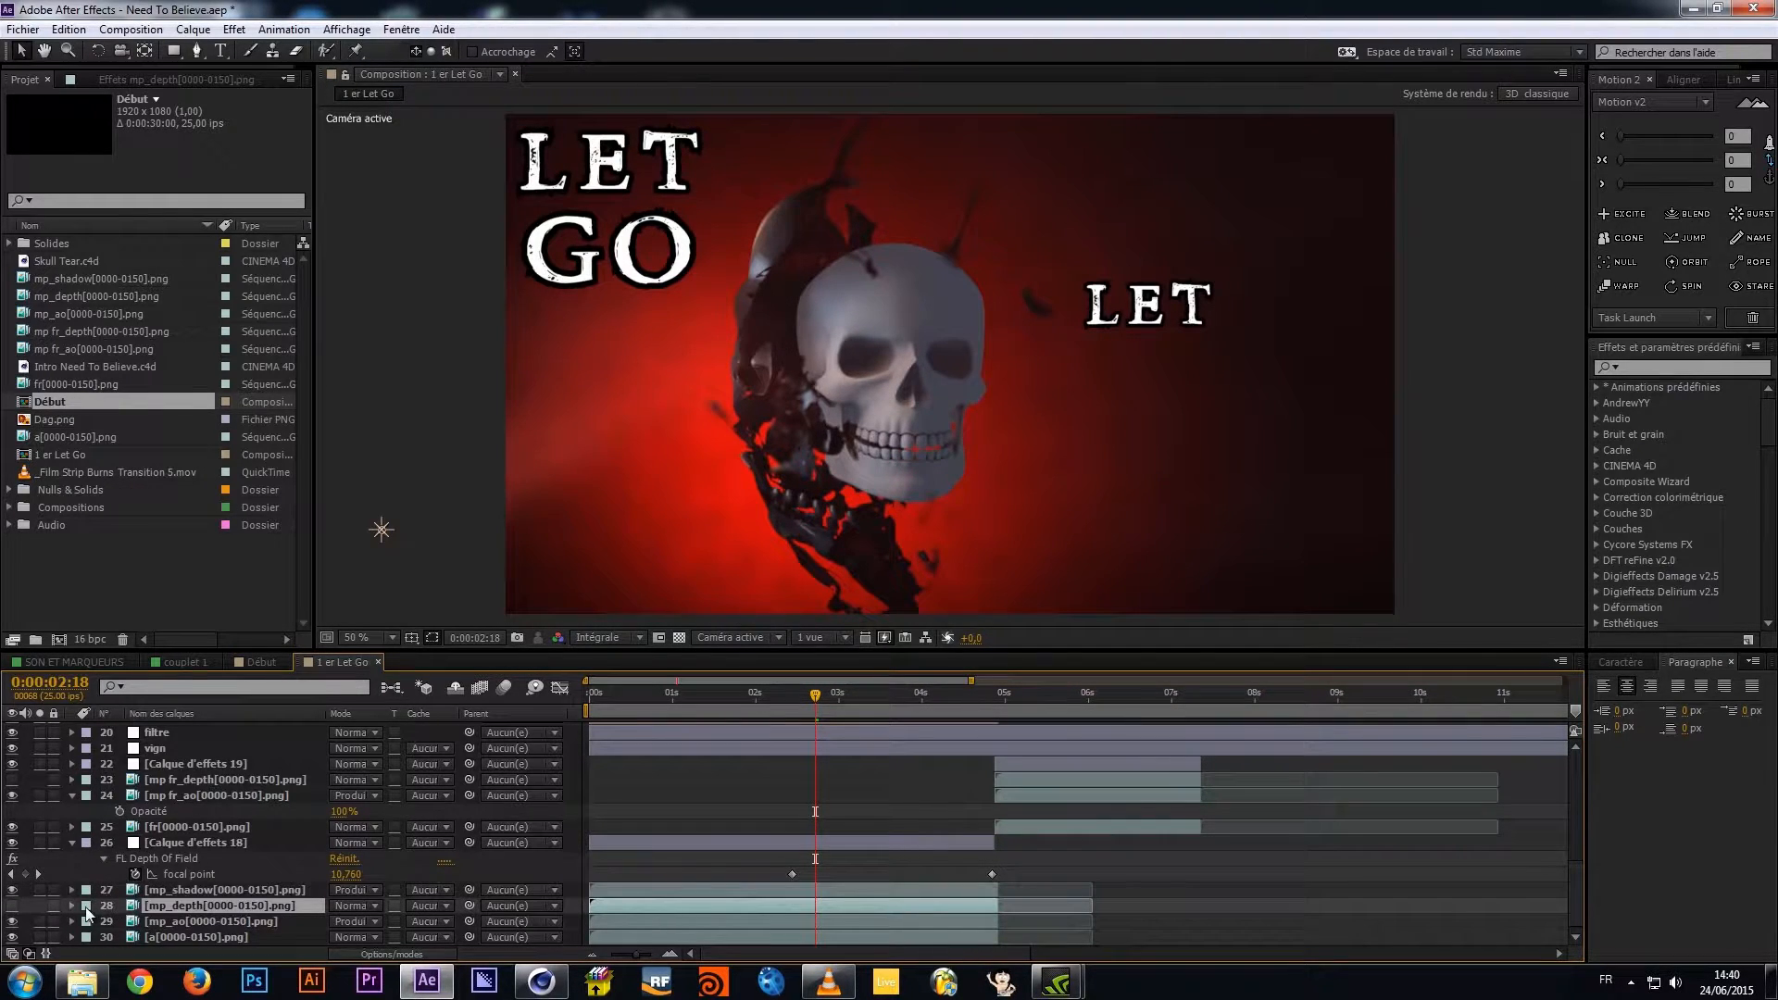
Compare the frame with the depth of field adjustment layer off and on, and view the blur at 0:00:04:05
left_click(180, 845)
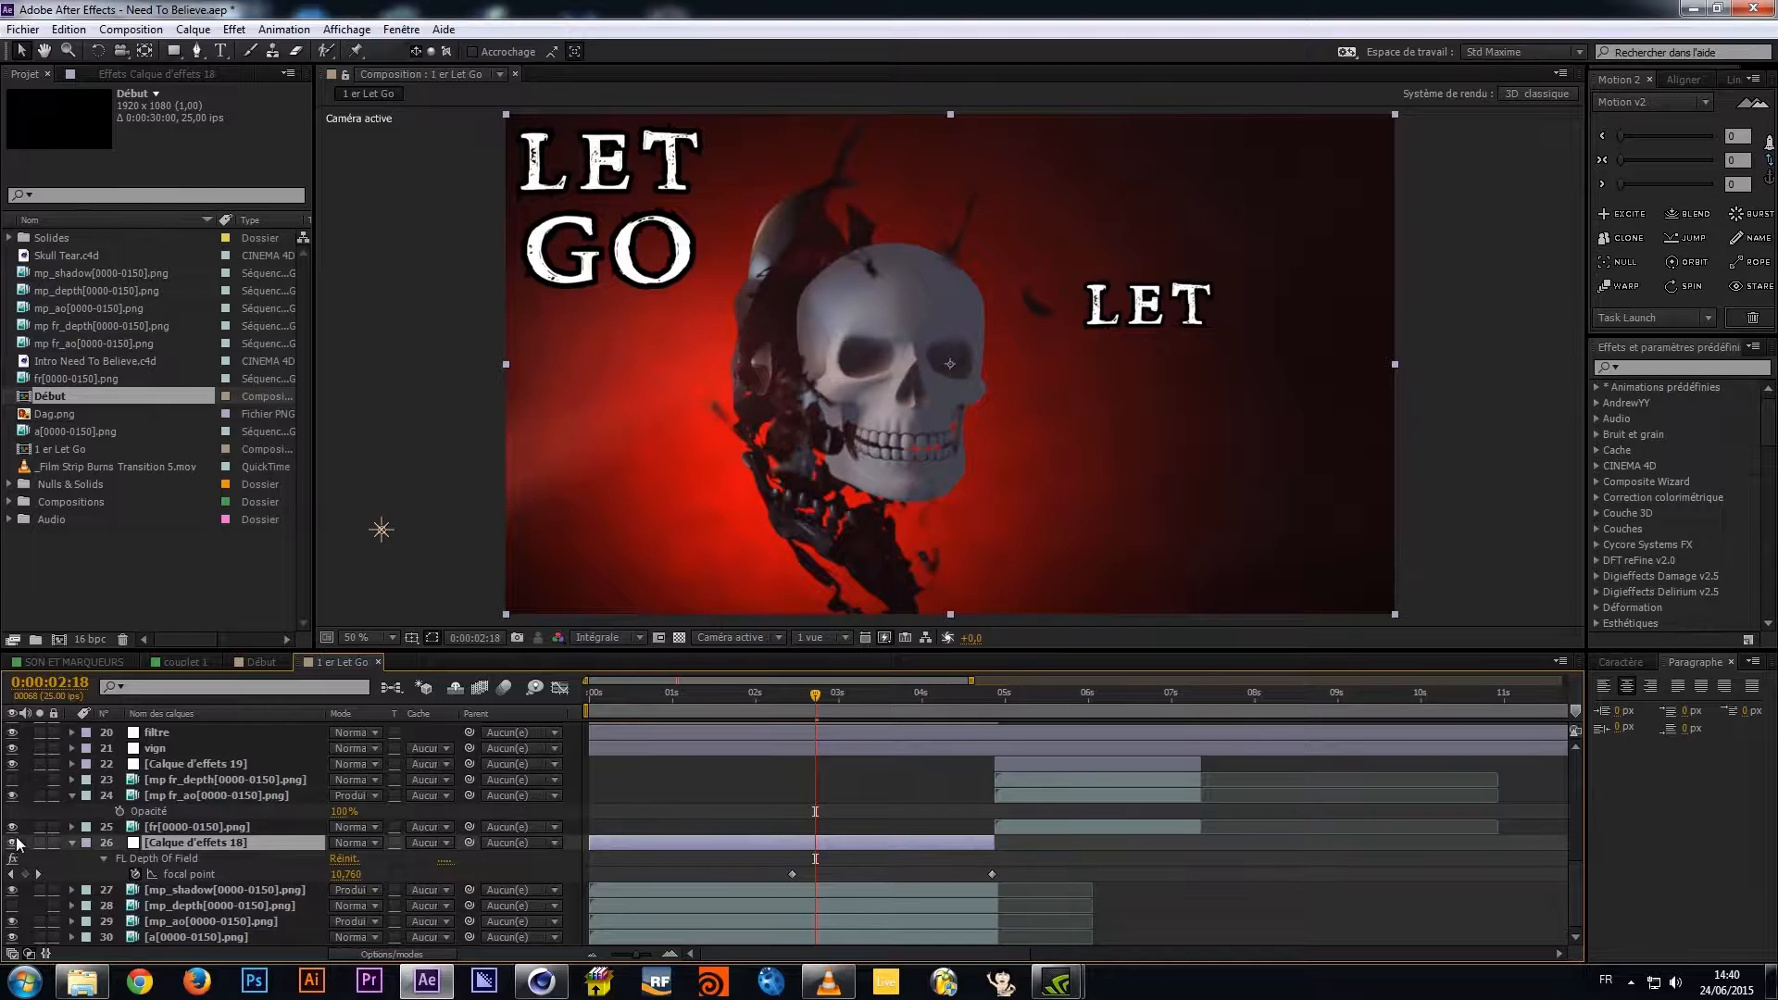
left_click(13, 842)
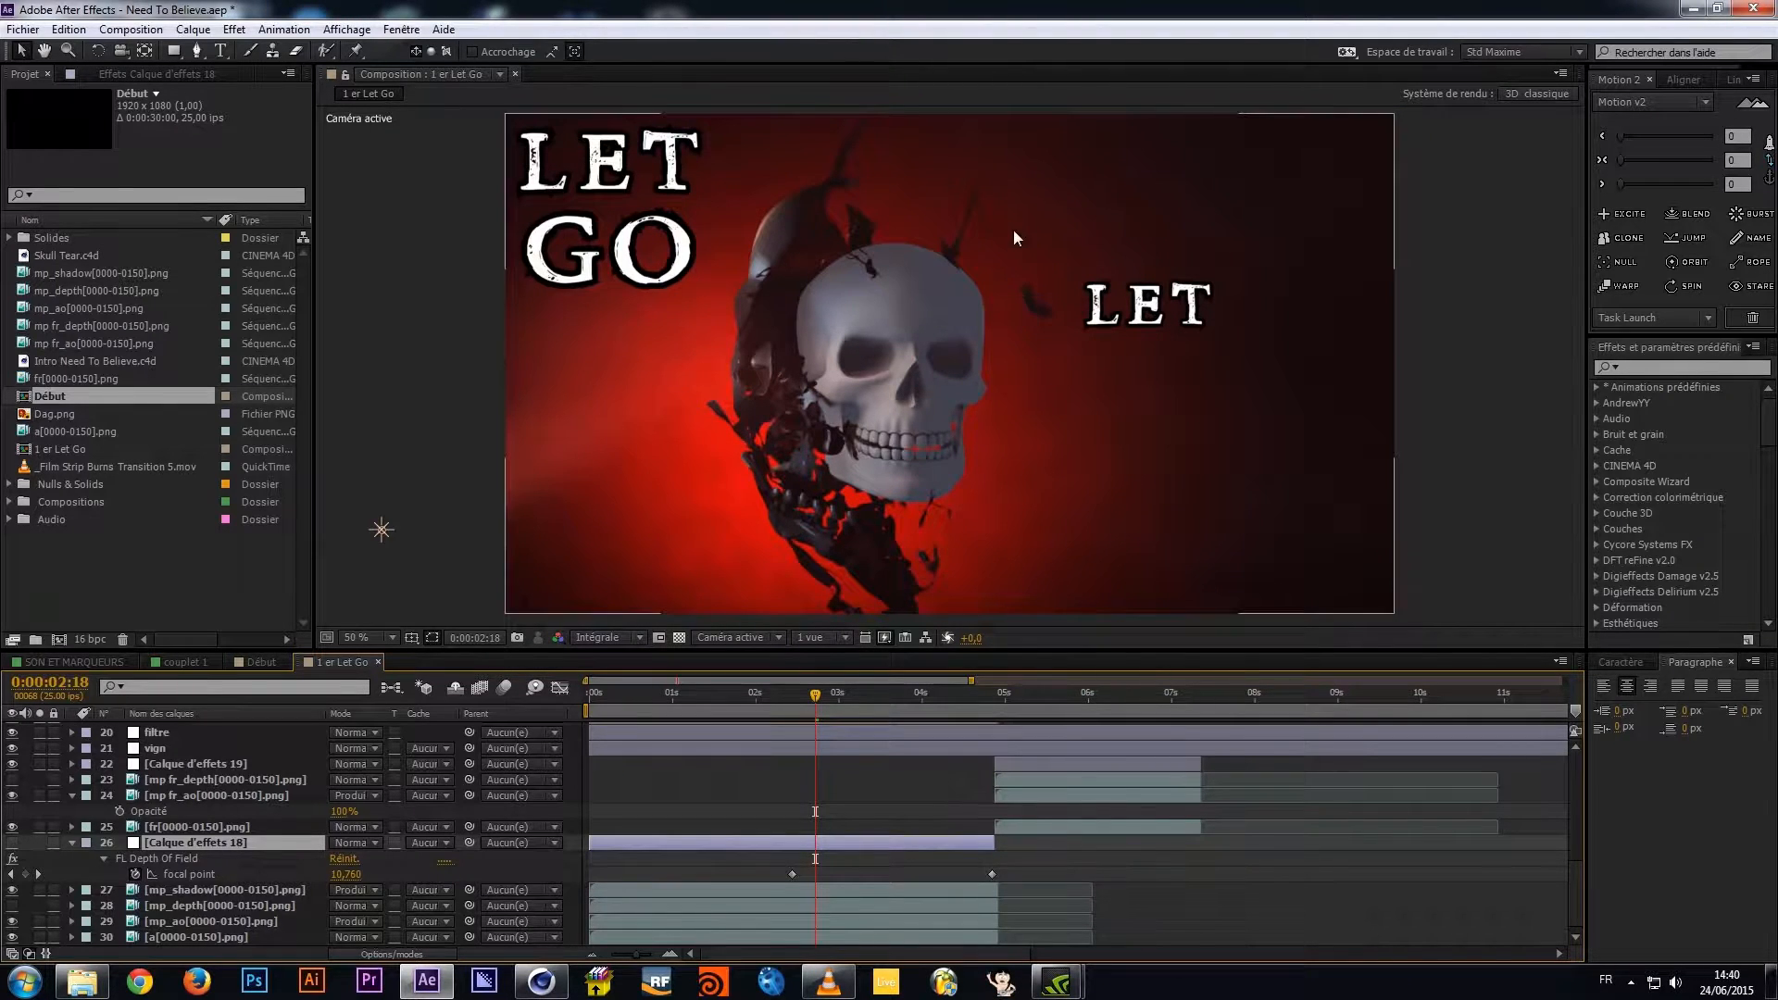
left_click(12, 842)
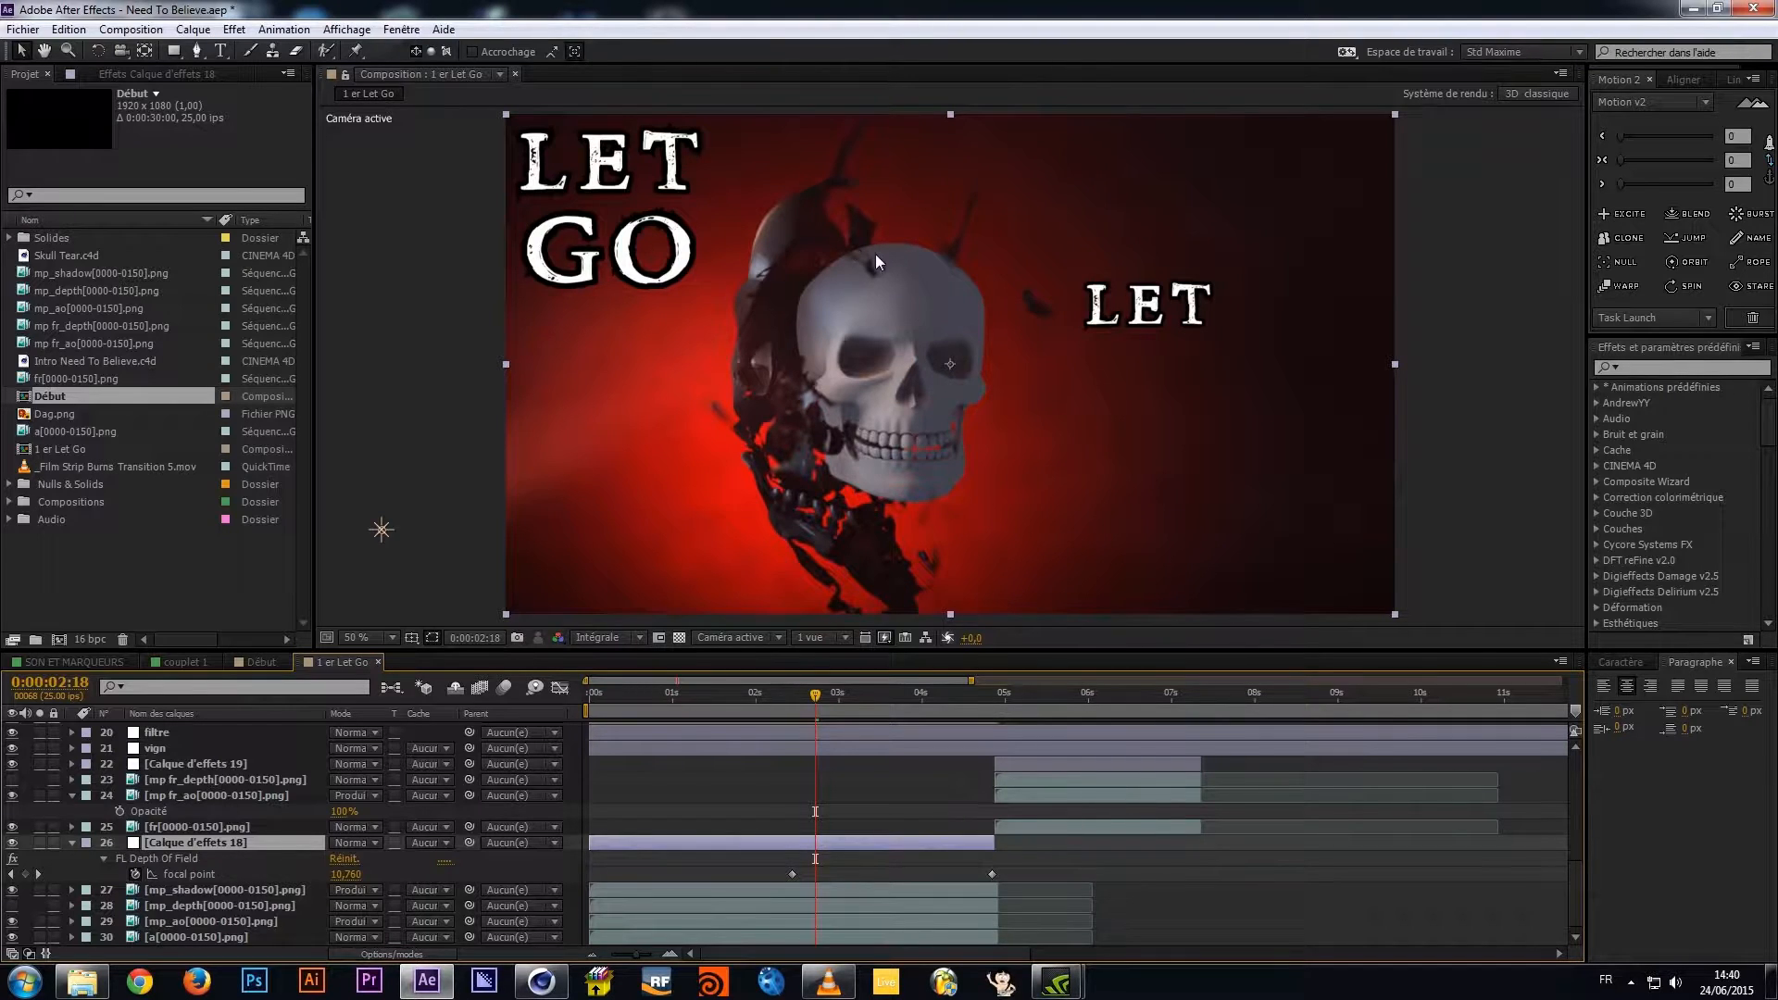
left_click(937, 696)
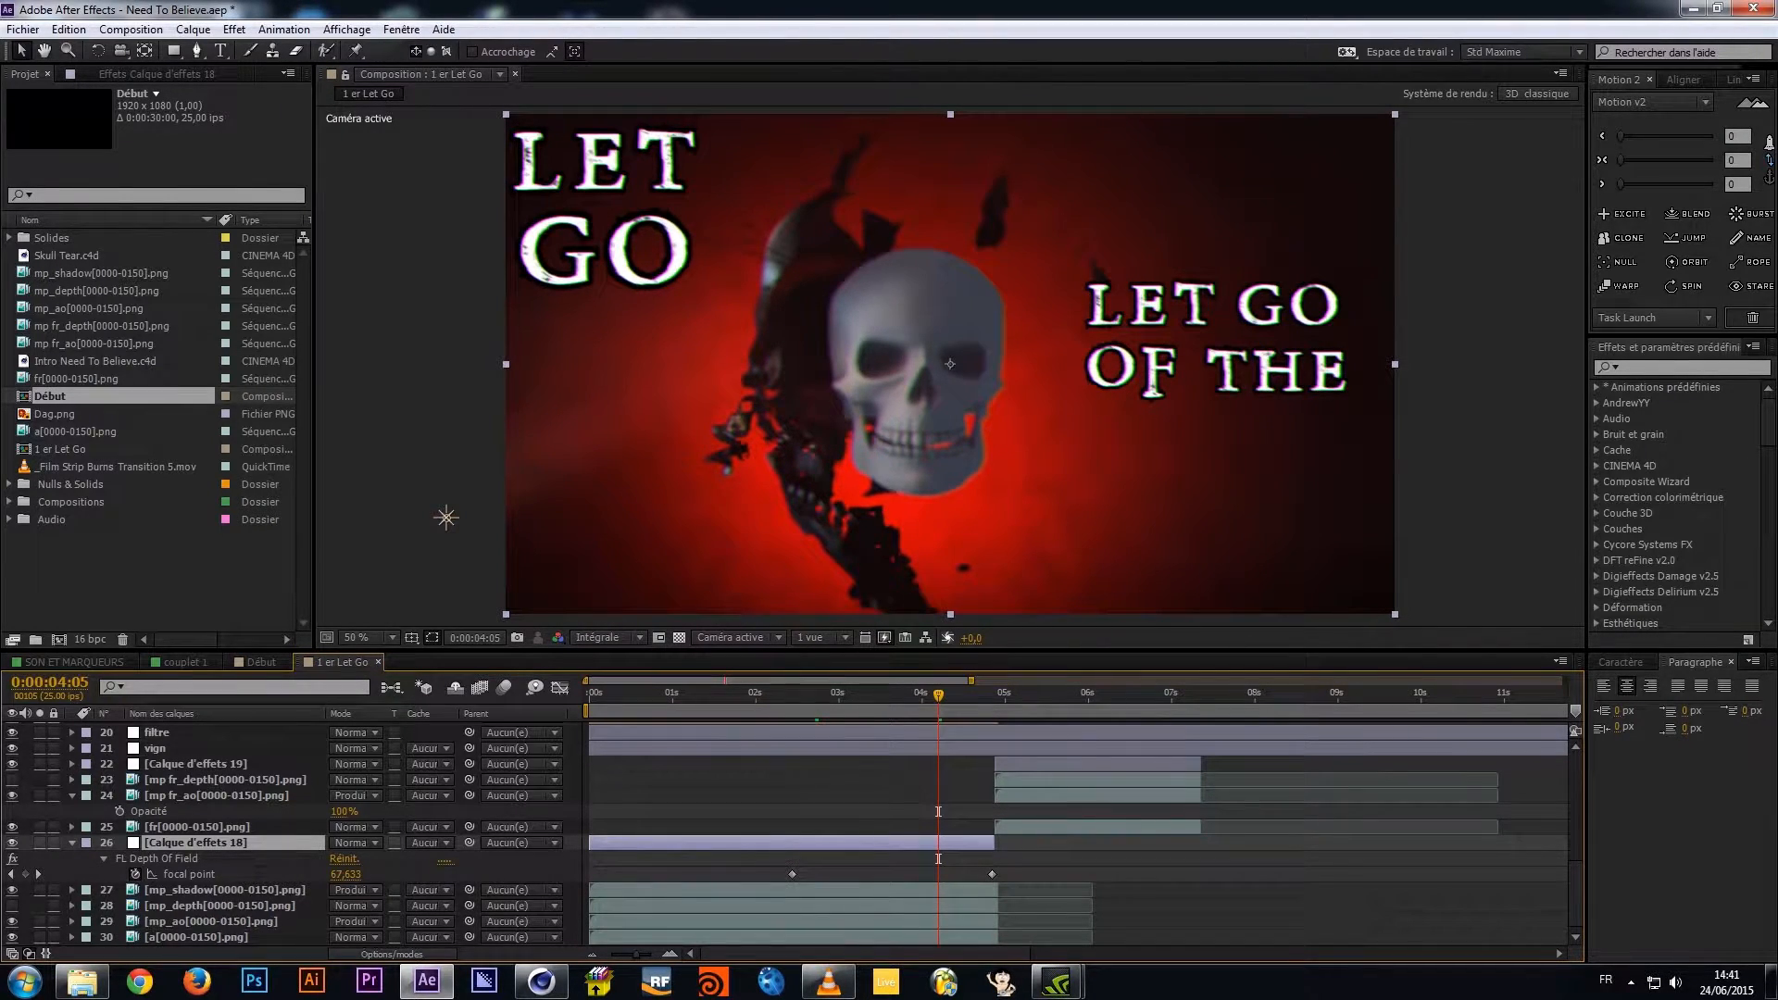
Close the cloth skull.mp4 player and switch to the skull scene in Cinema 4D
key("alt+Tab")
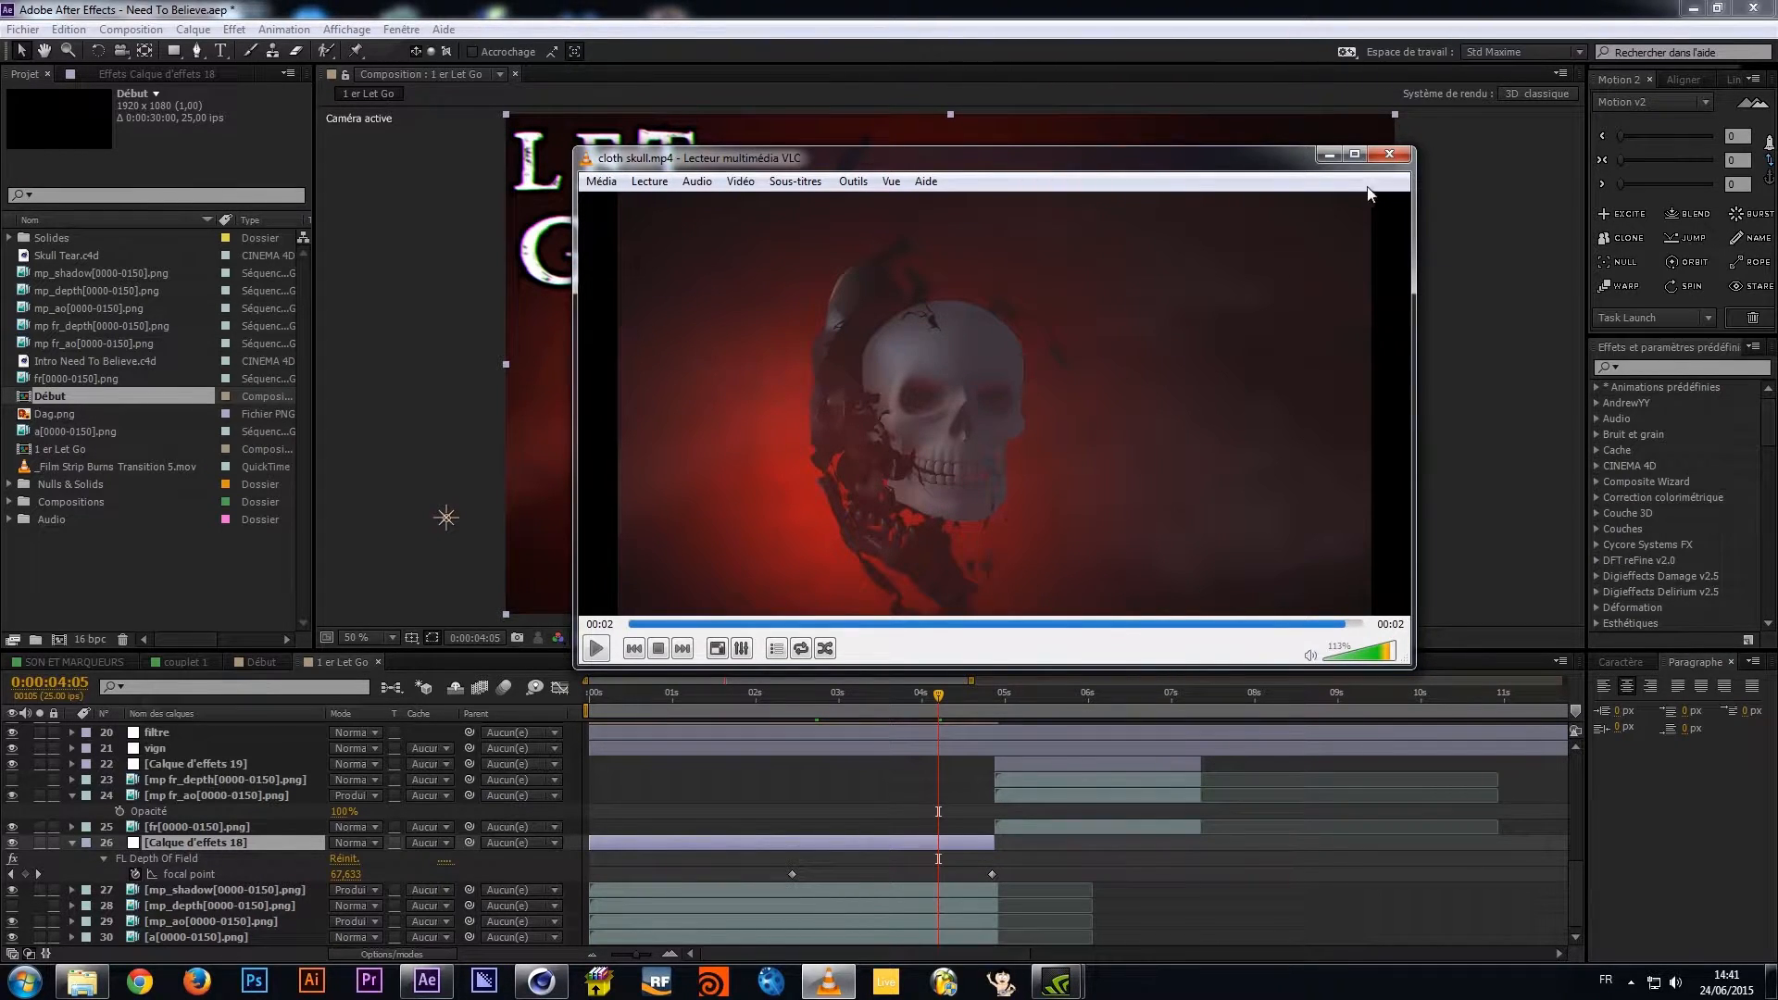
left_click(1389, 154)
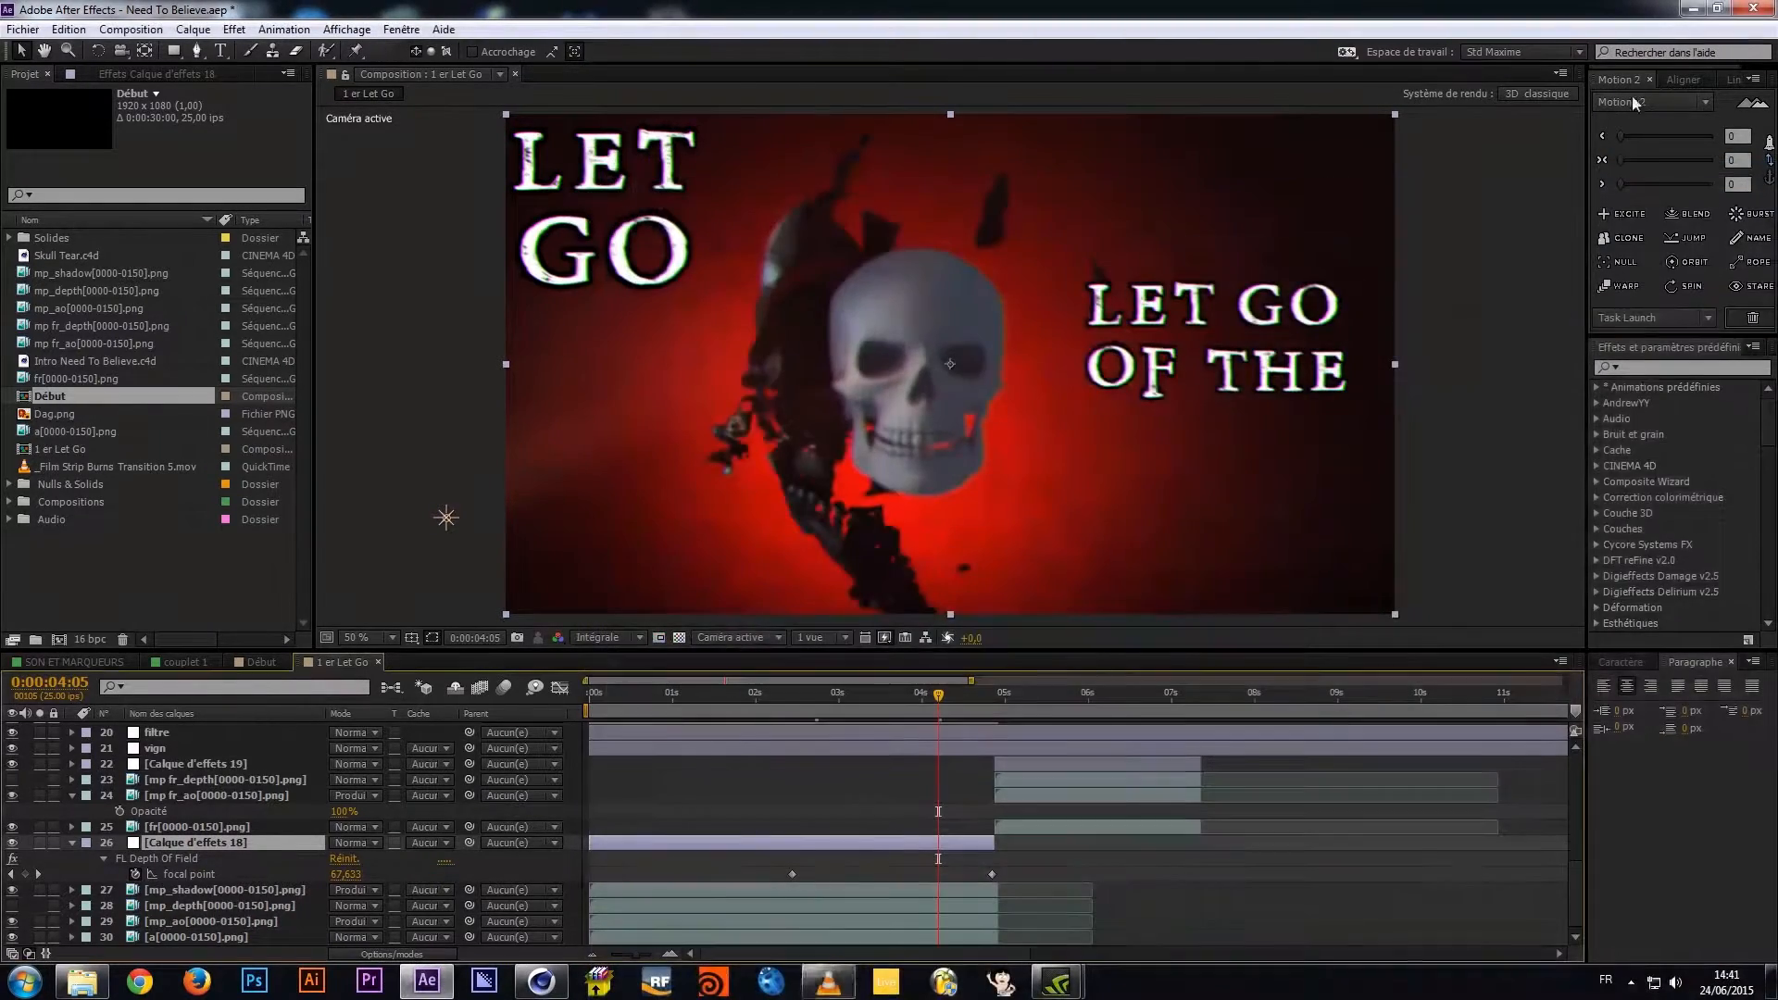
left_click(1744, 9)
left_click(937, 513)
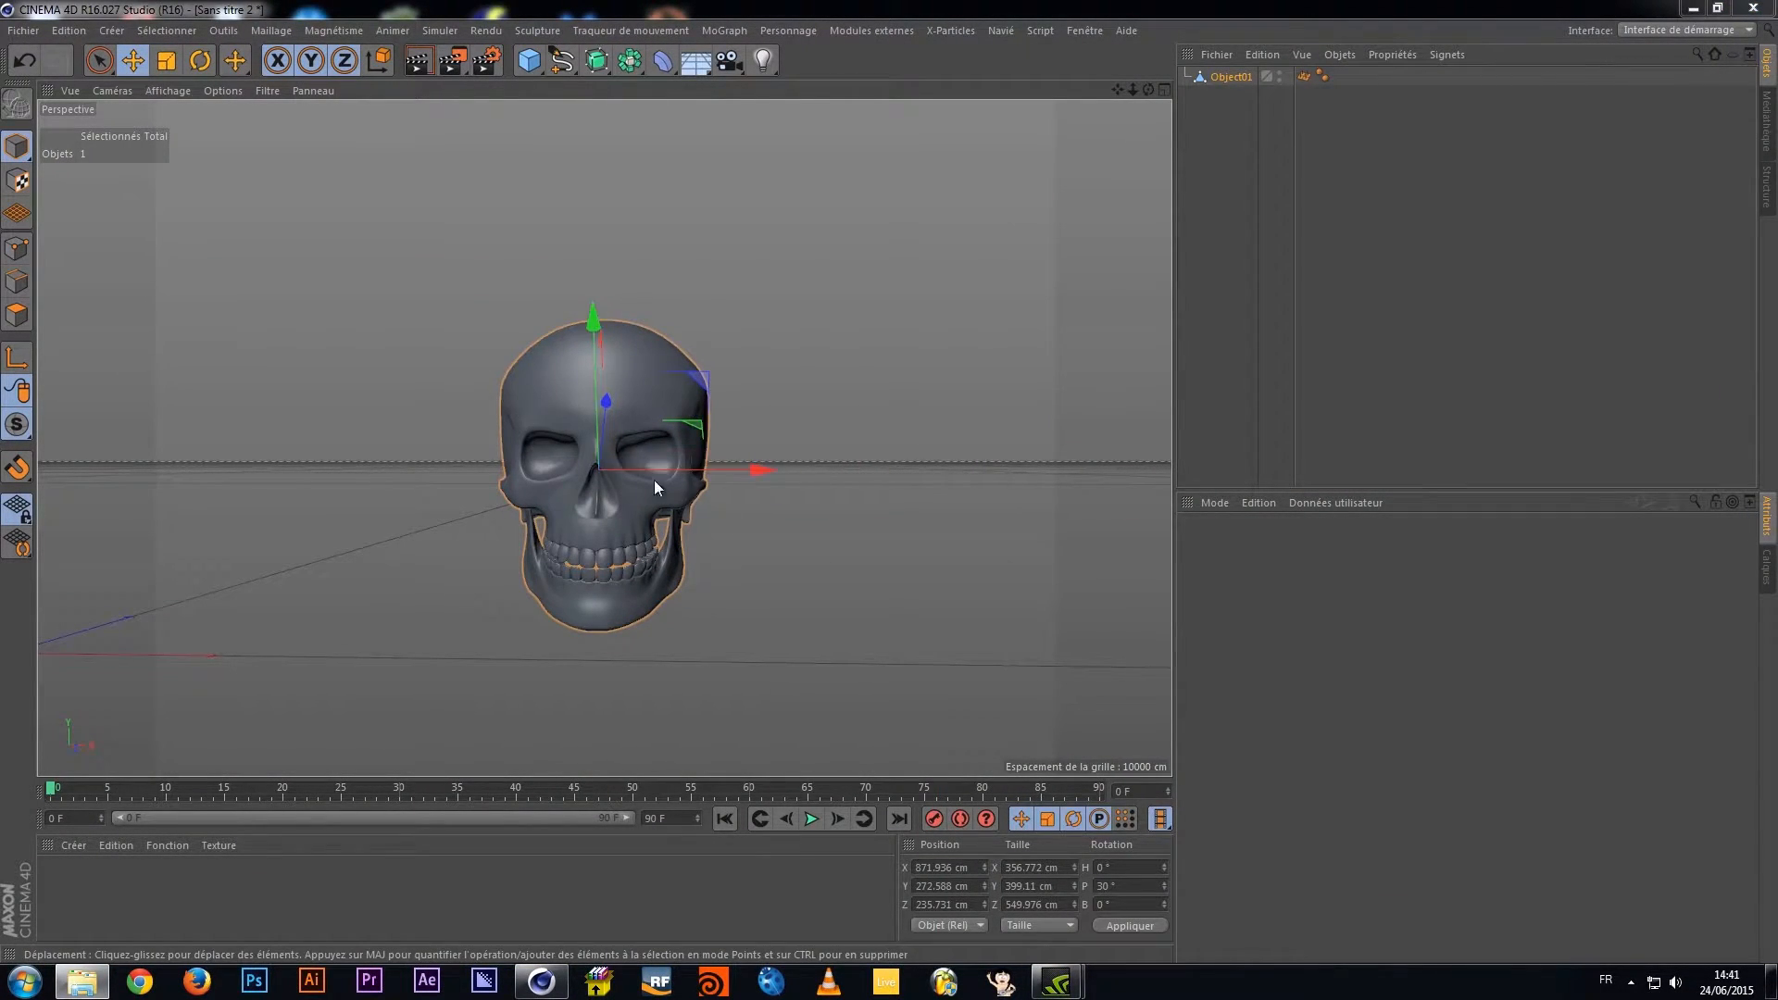
Add a Plane object and move it above the skull, to about X 874 cm and Y 729 cm
scroll(615, 558, "up", 3)
left_click_drag(575, 533, 622, 514, "alt")
scroll(580, 500, "down", 3)
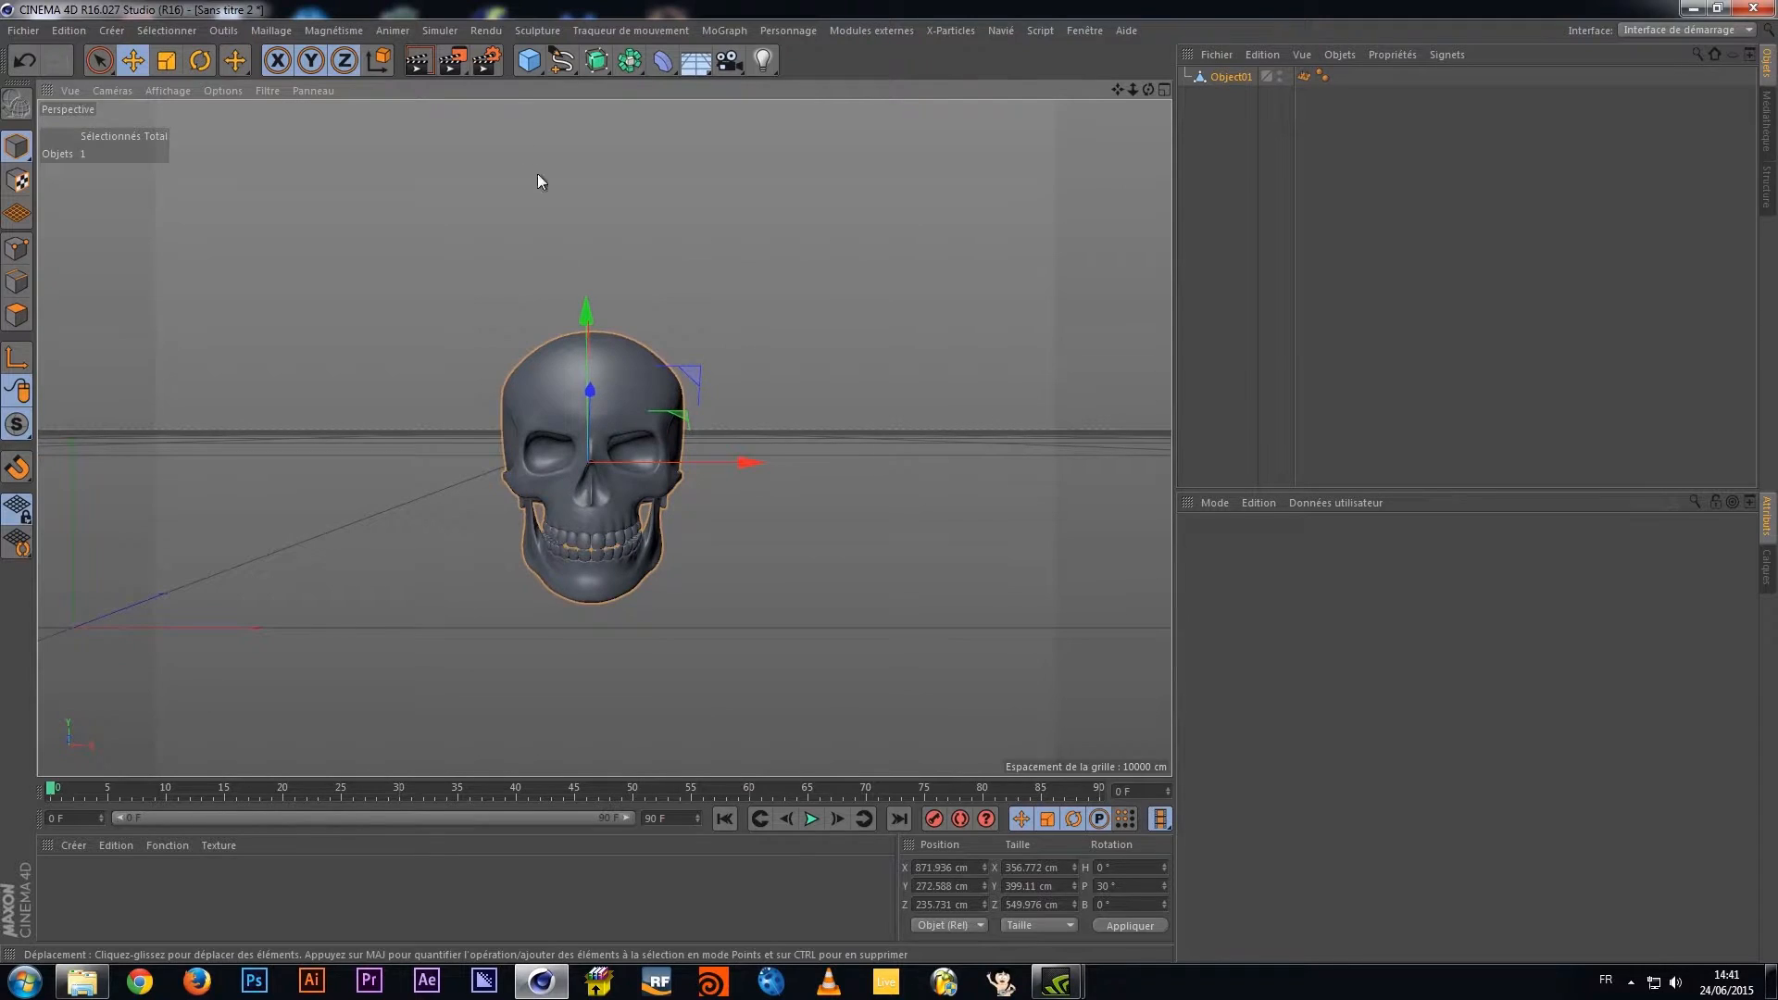
left_click_drag(536, 67, 772, 120)
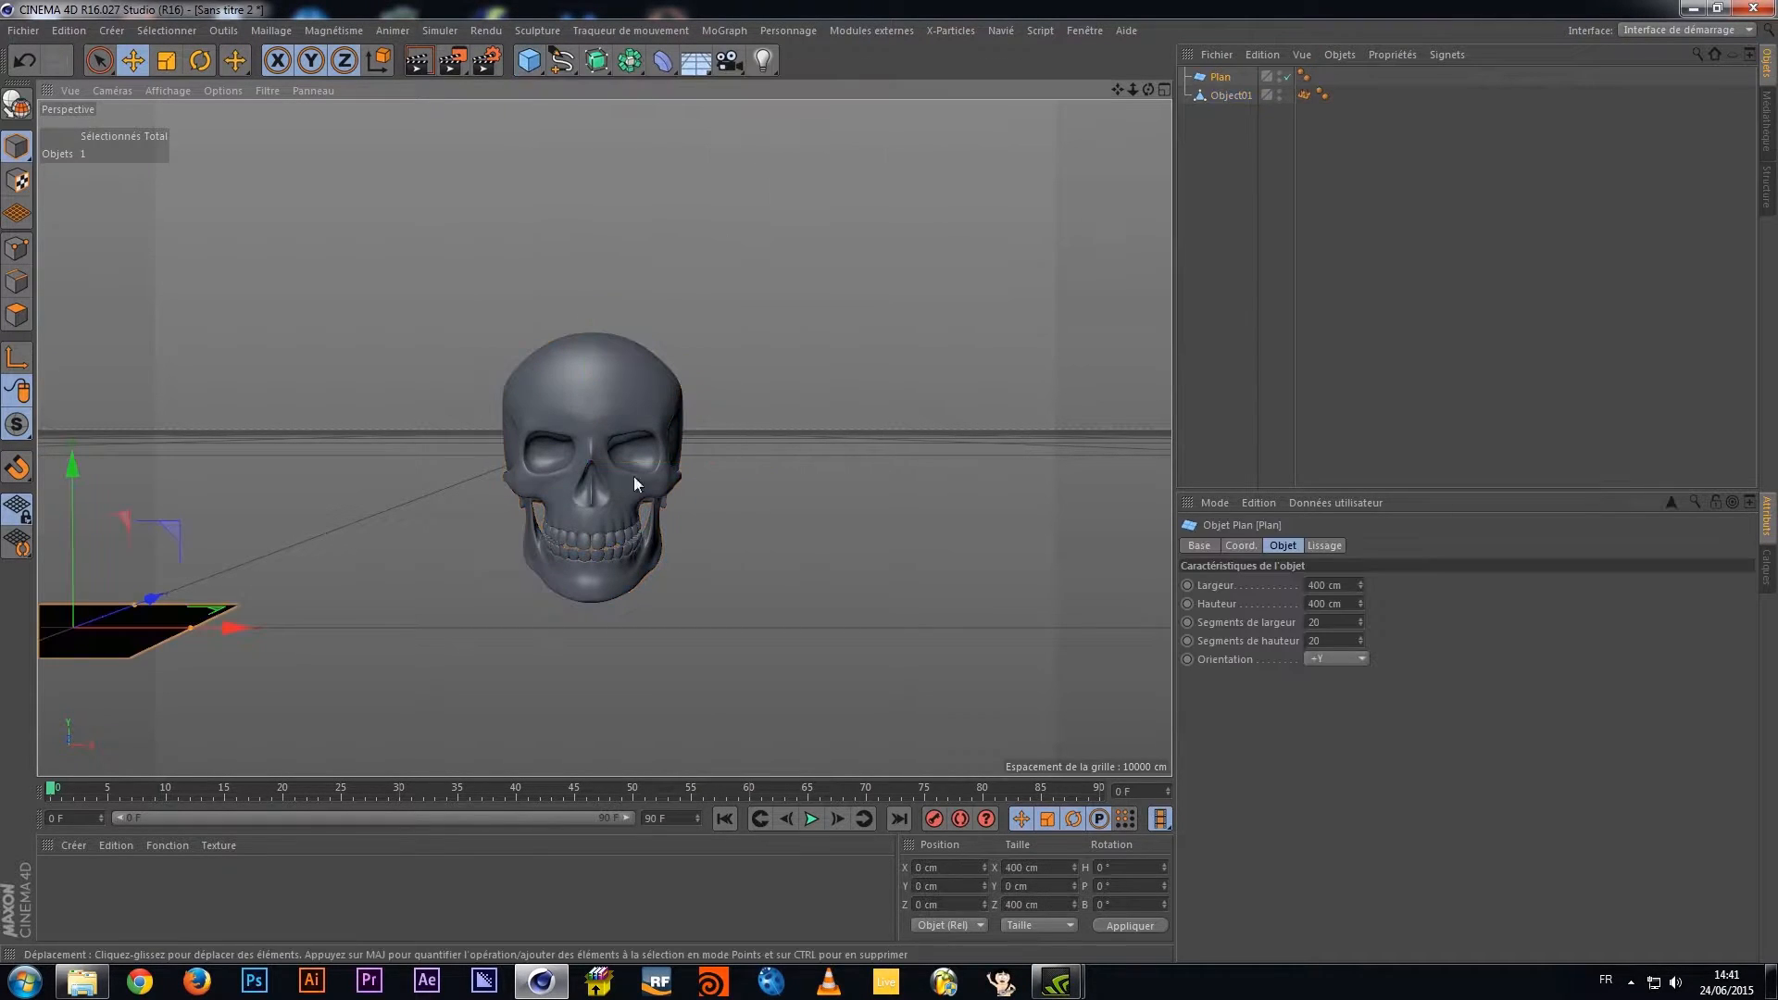
left_click_drag(73, 593, 720, 448)
left_click_drag(591, 509, 531, 114, "alt")
Set the plane's width and height to 800 cm
left_click(1333, 584)
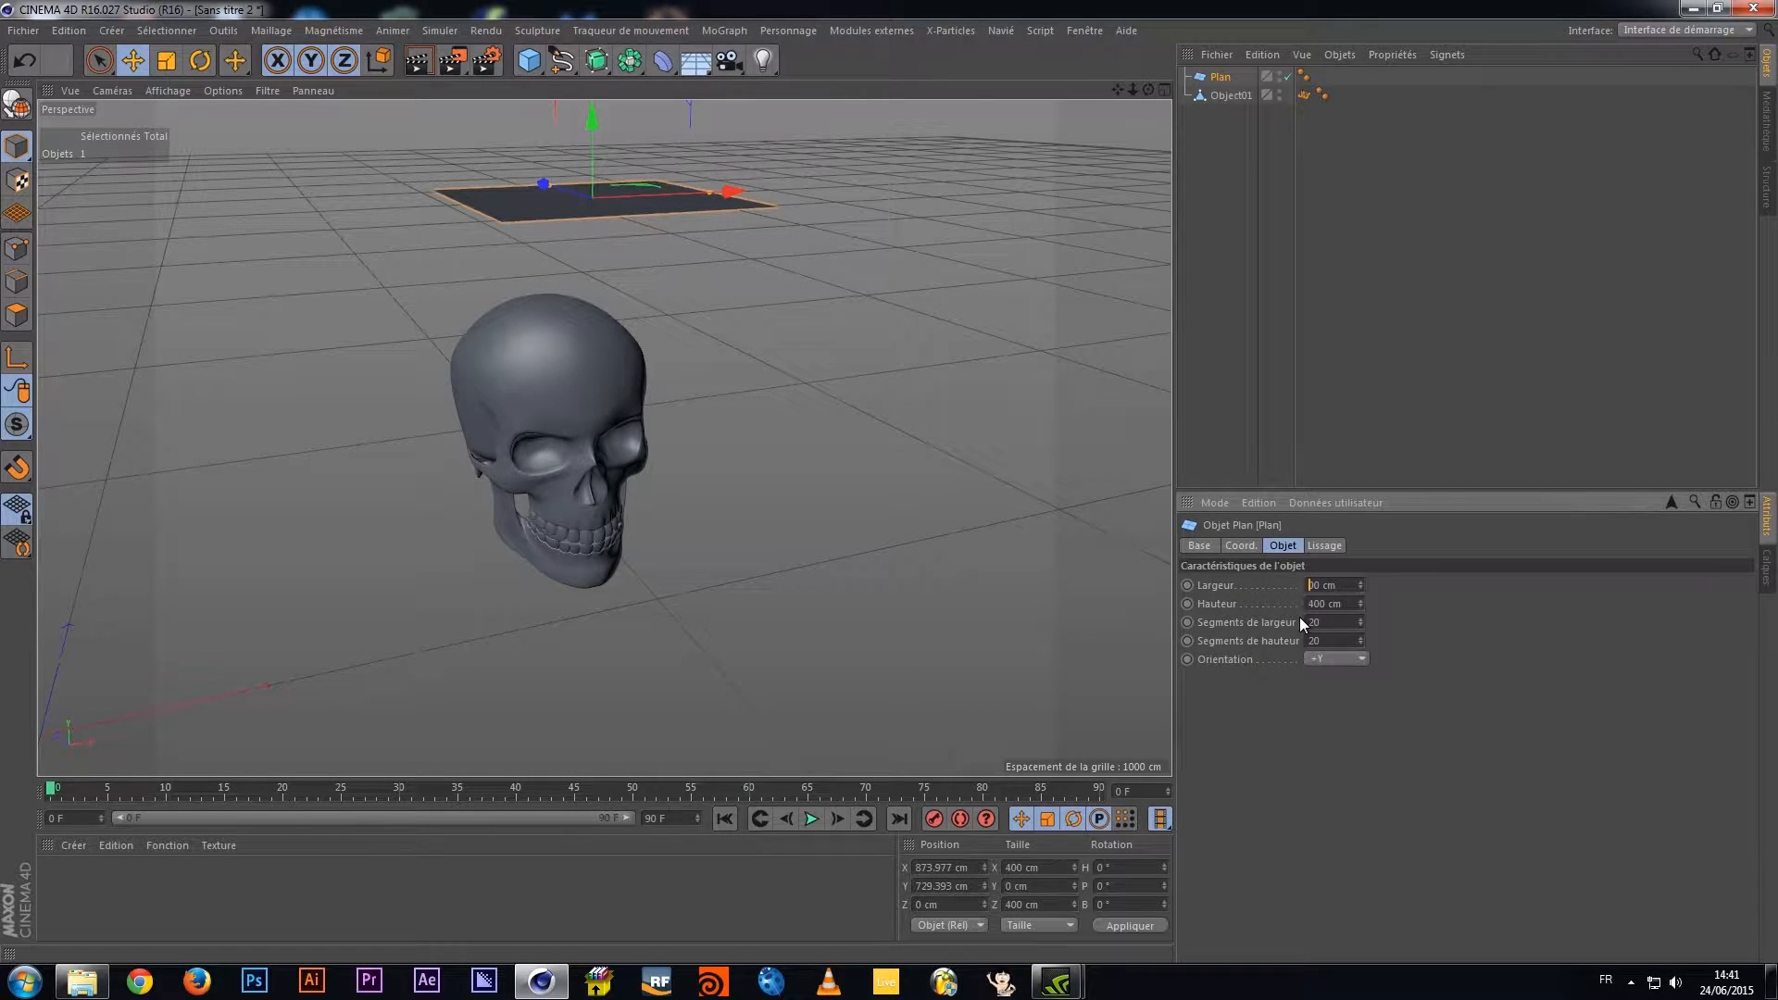
left_click_drag(1312, 603, 1304, 603)
type("8")
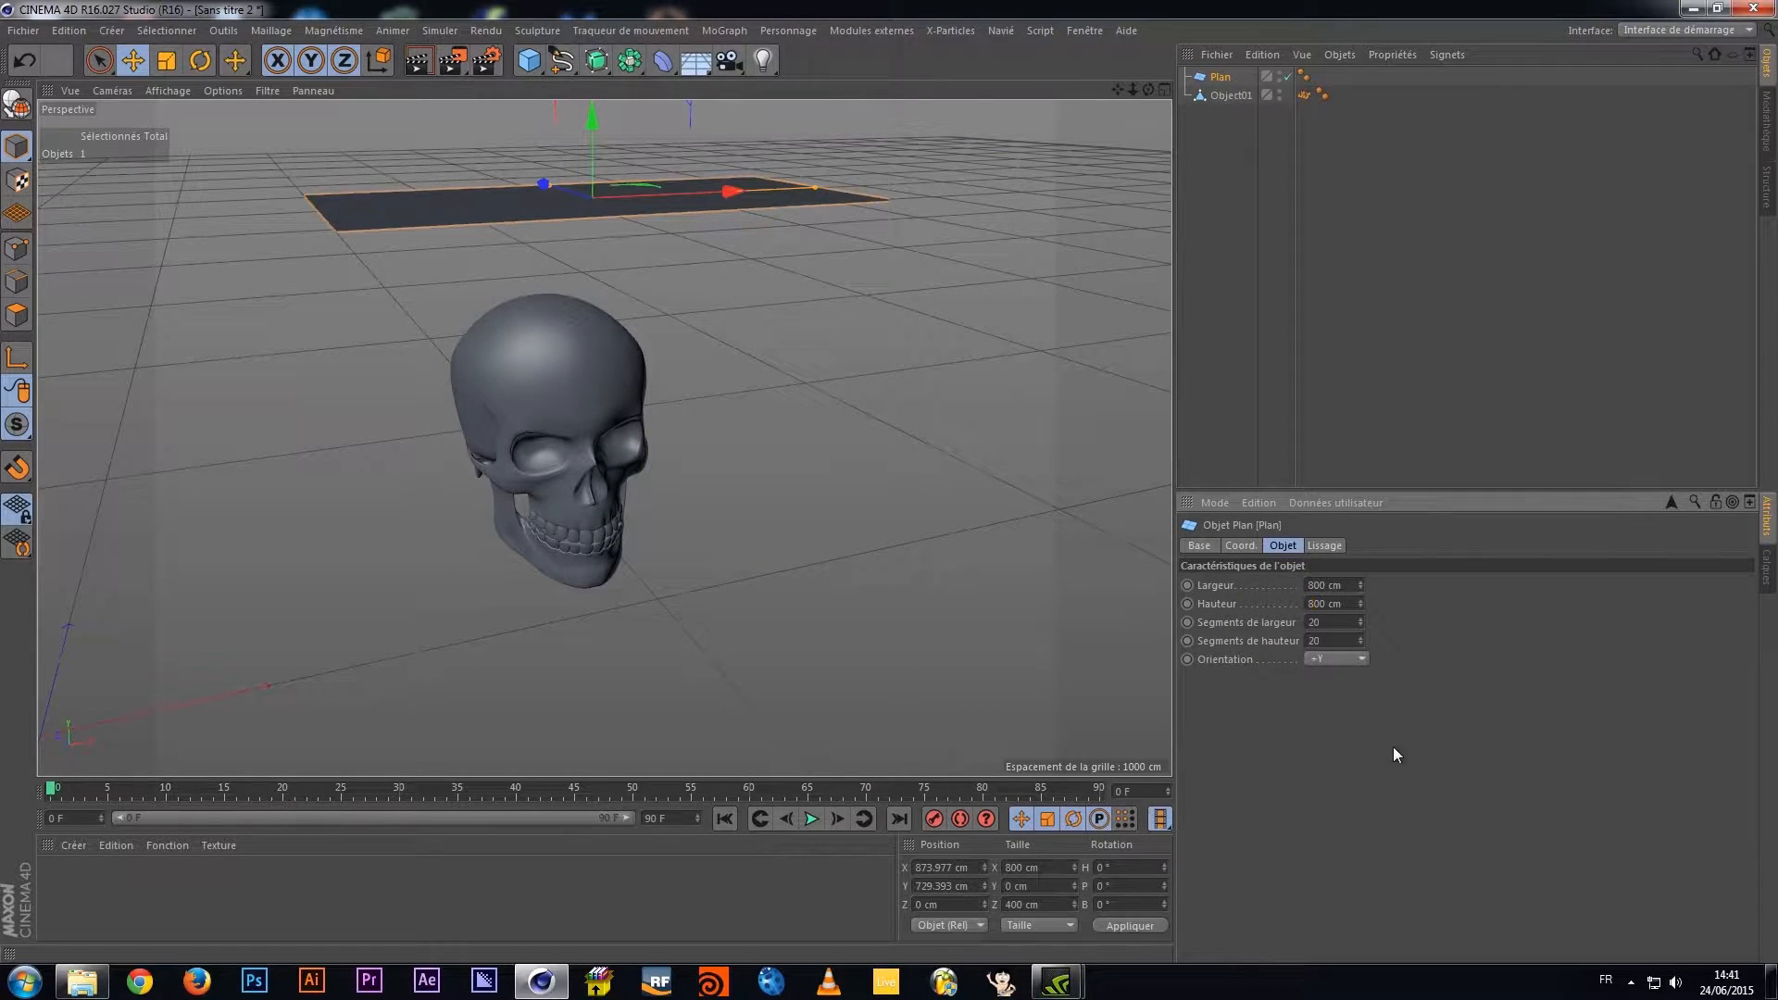
left_click(1392, 746)
Reposition the plane higher above and beside the skull, at about X 616 cm, Y 1164 cm, Z 293 cm
left_click_drag(657, 244, 820, 437, "alt")
left_click_drag(542, 214, 342, 170)
left_click_drag(530, 405, 552, 435, "alt")
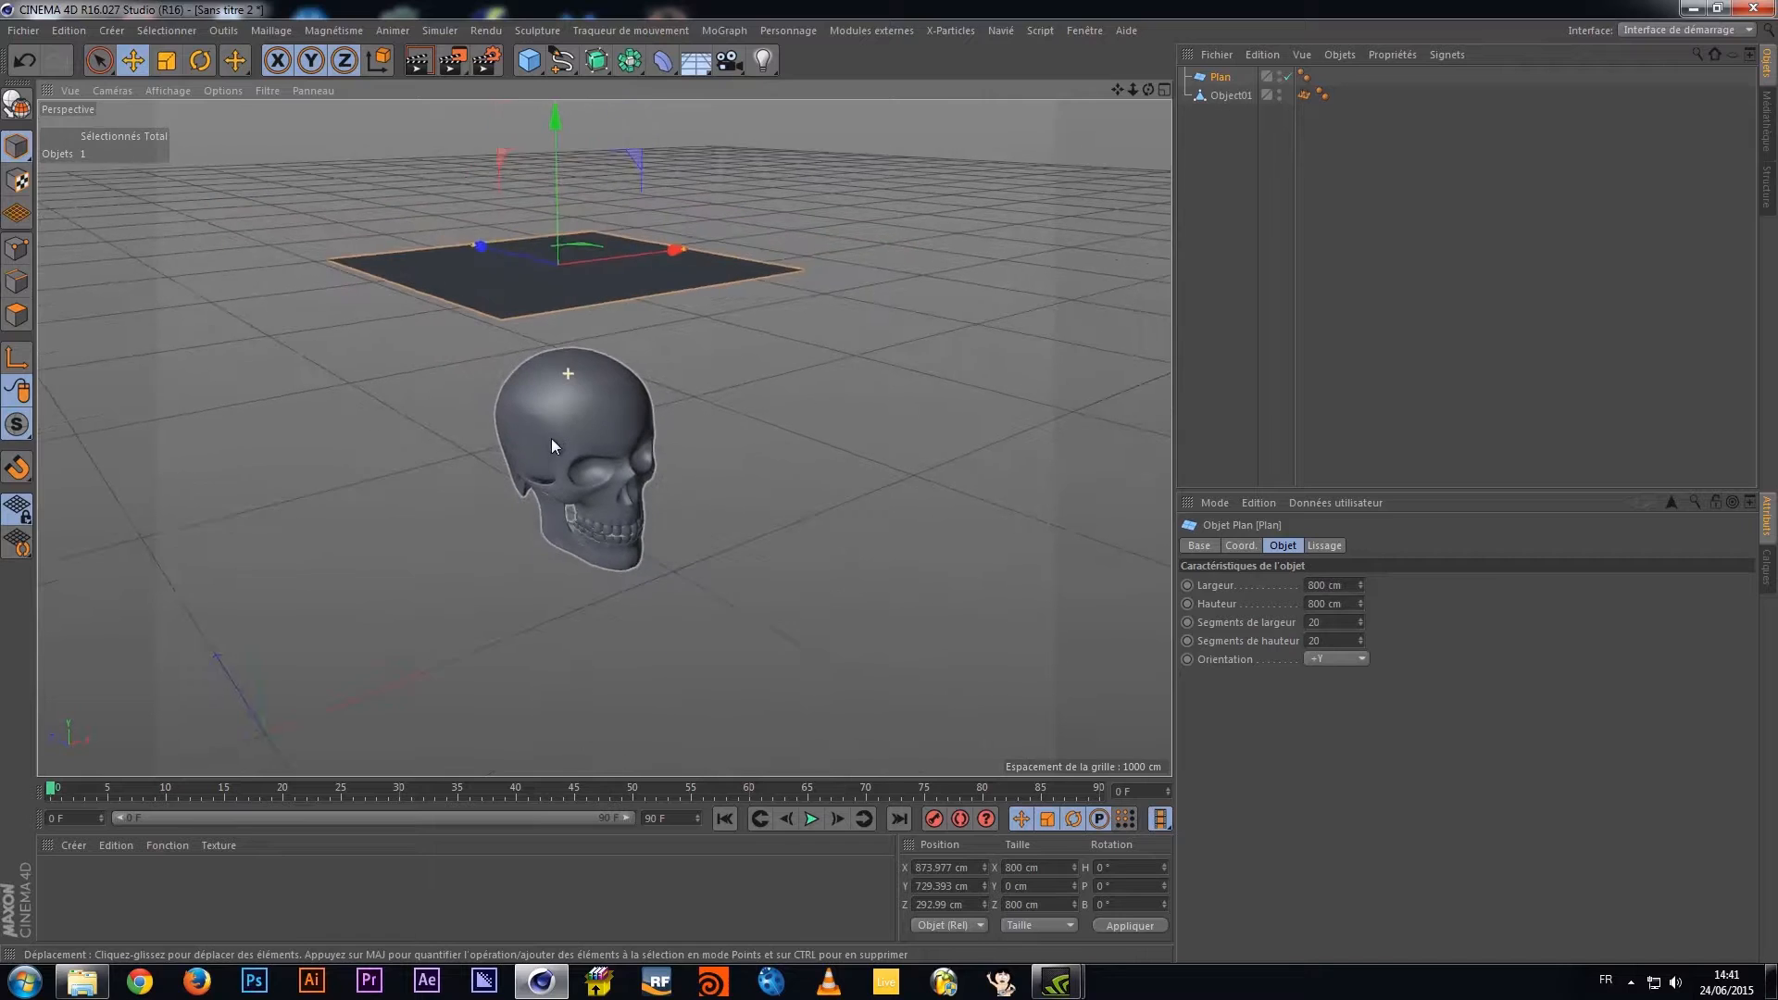
left_click_drag(552, 230, 593, 211)
left_click_drag(608, 405, 500, 352, "alt")
left_click_drag(470, 119, 472, 109)
left_click_drag(489, 197, 574, 324)
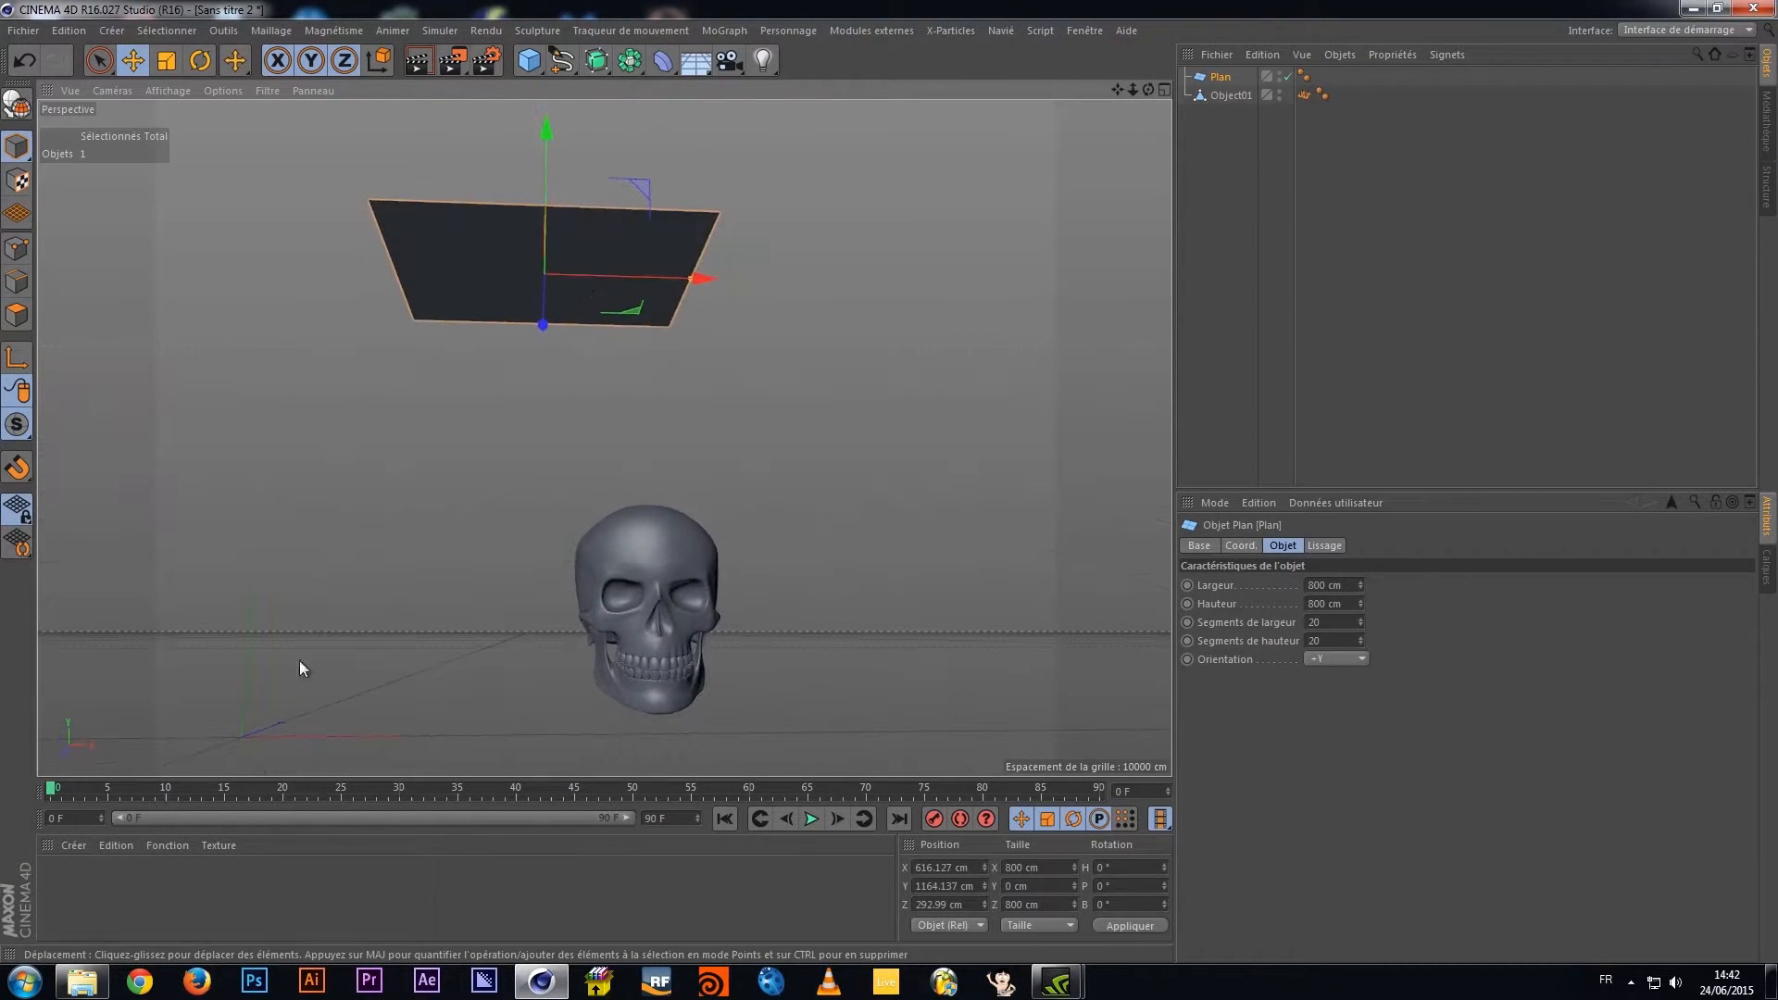
Create a new material with Couleur and Réflexion disabled and only the Luminescence channel enabled
double_click(108, 887)
double_click(57, 884)
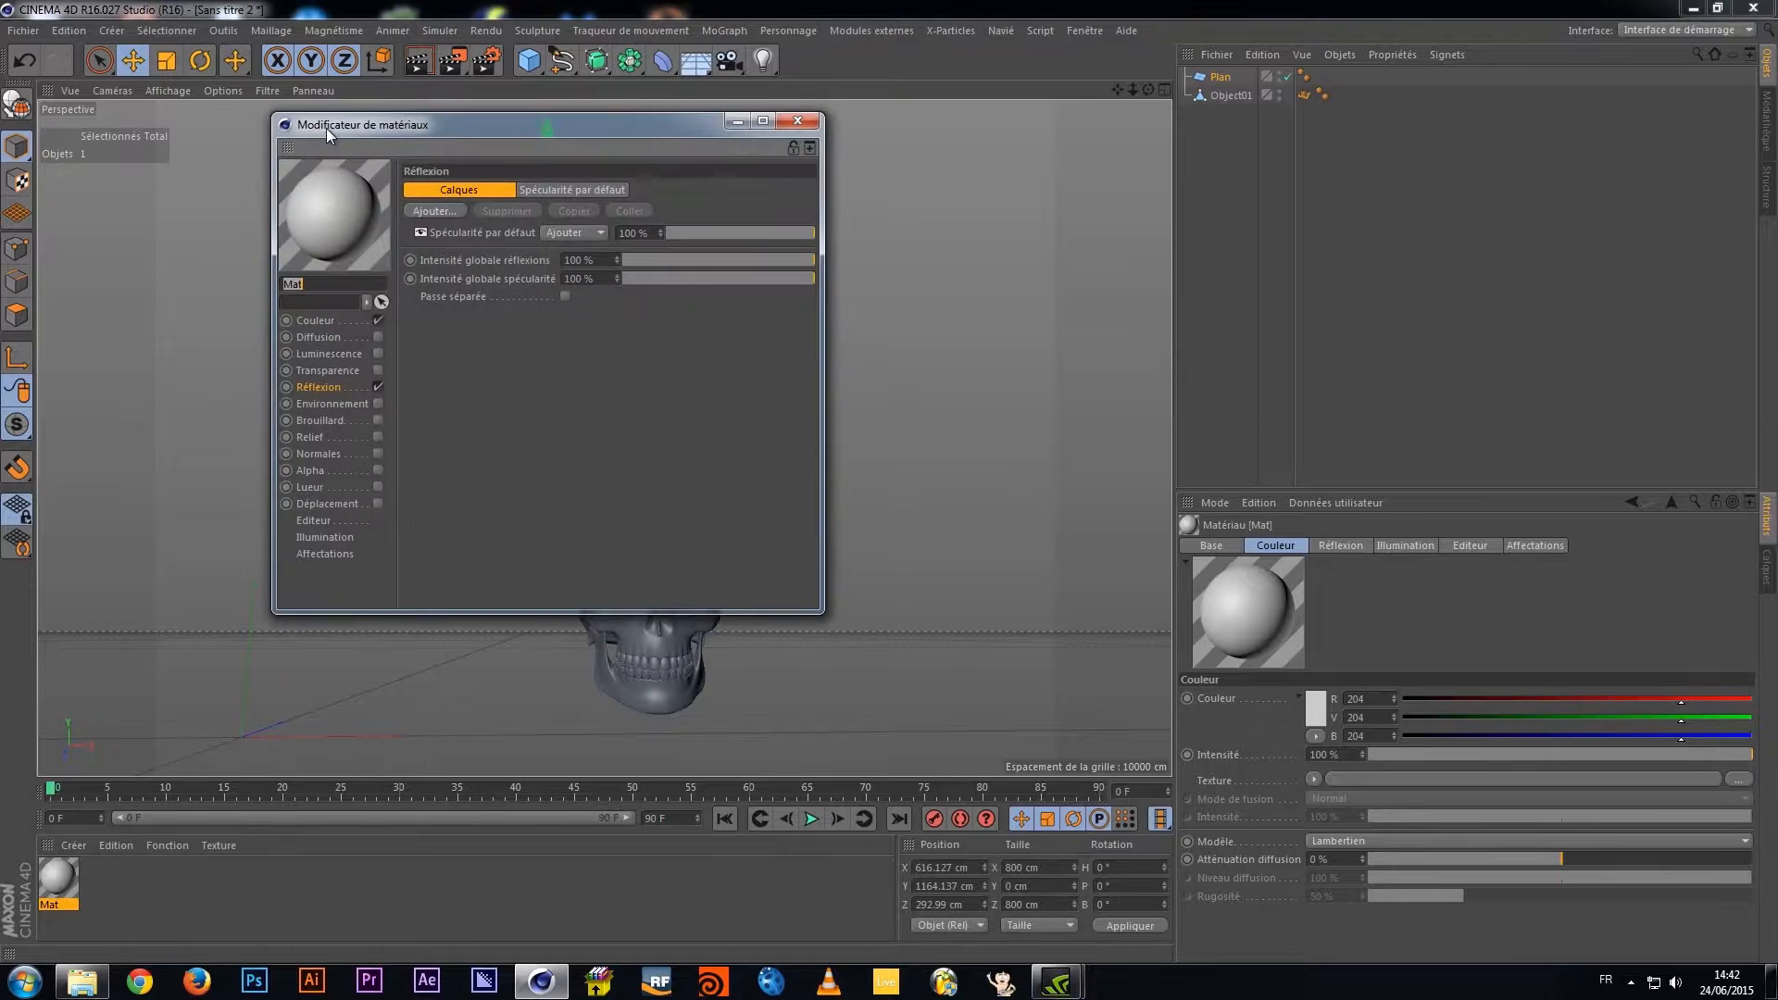
left_click(378, 320)
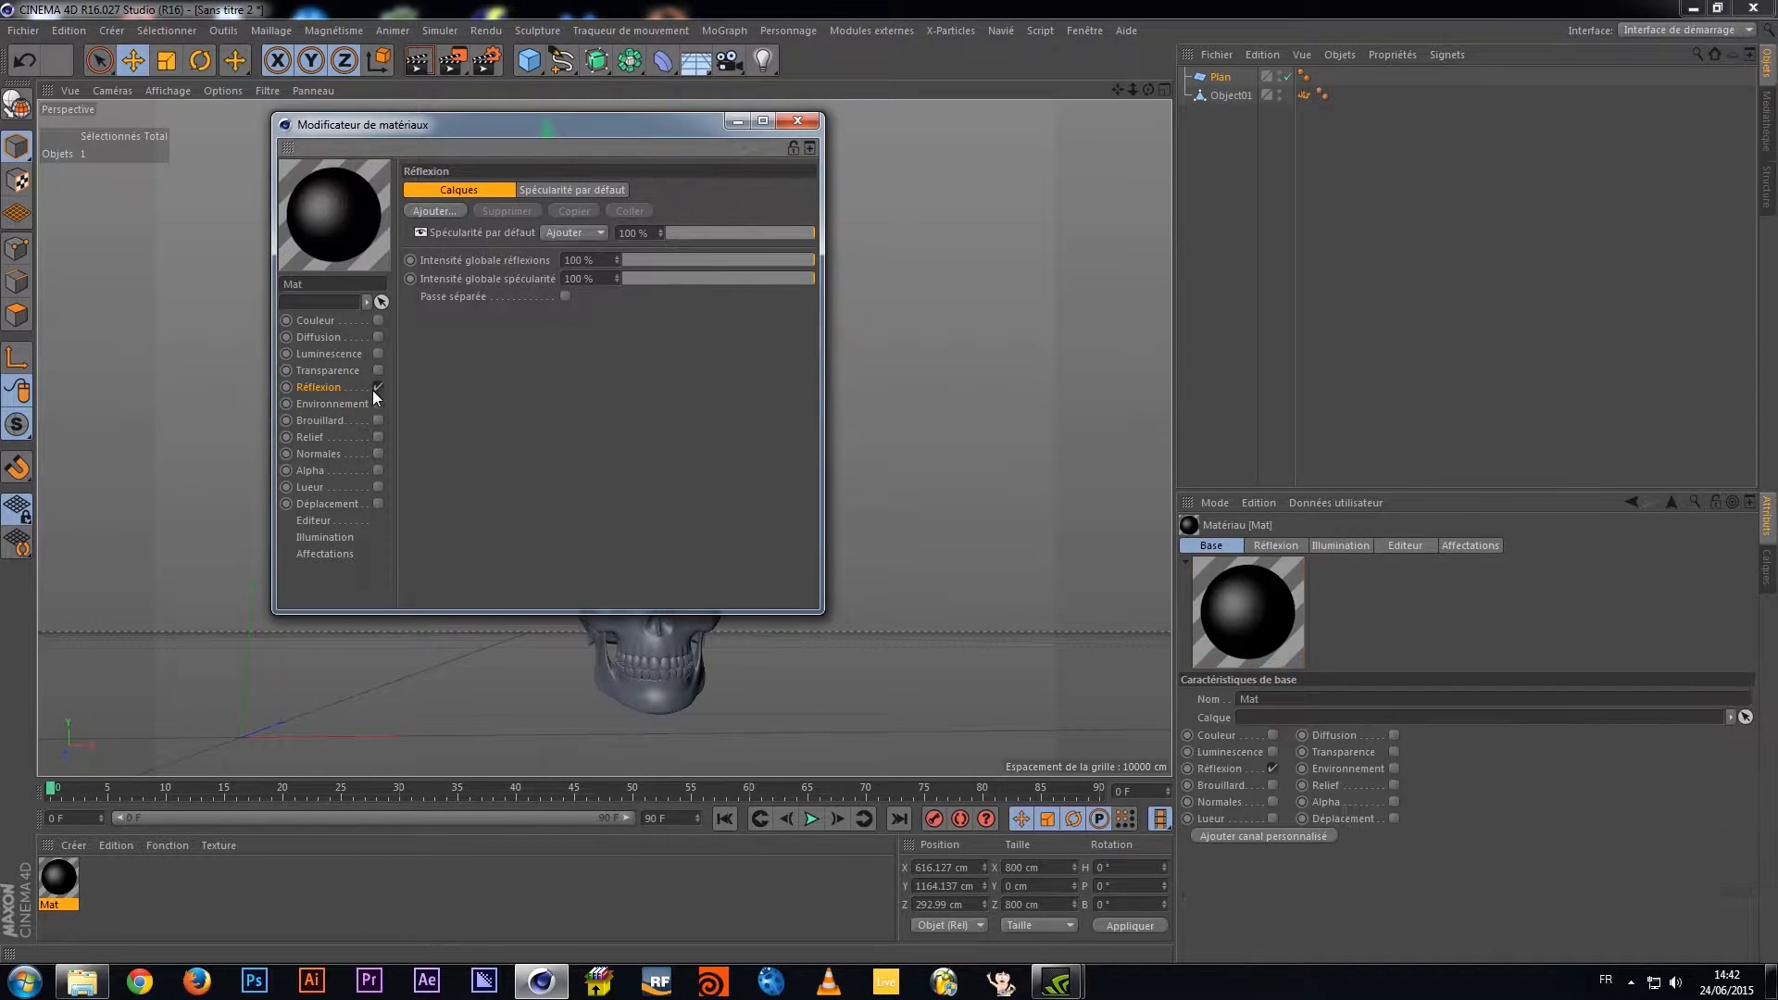
left_click(378, 387)
left_click(329, 353)
left_click(378, 354)
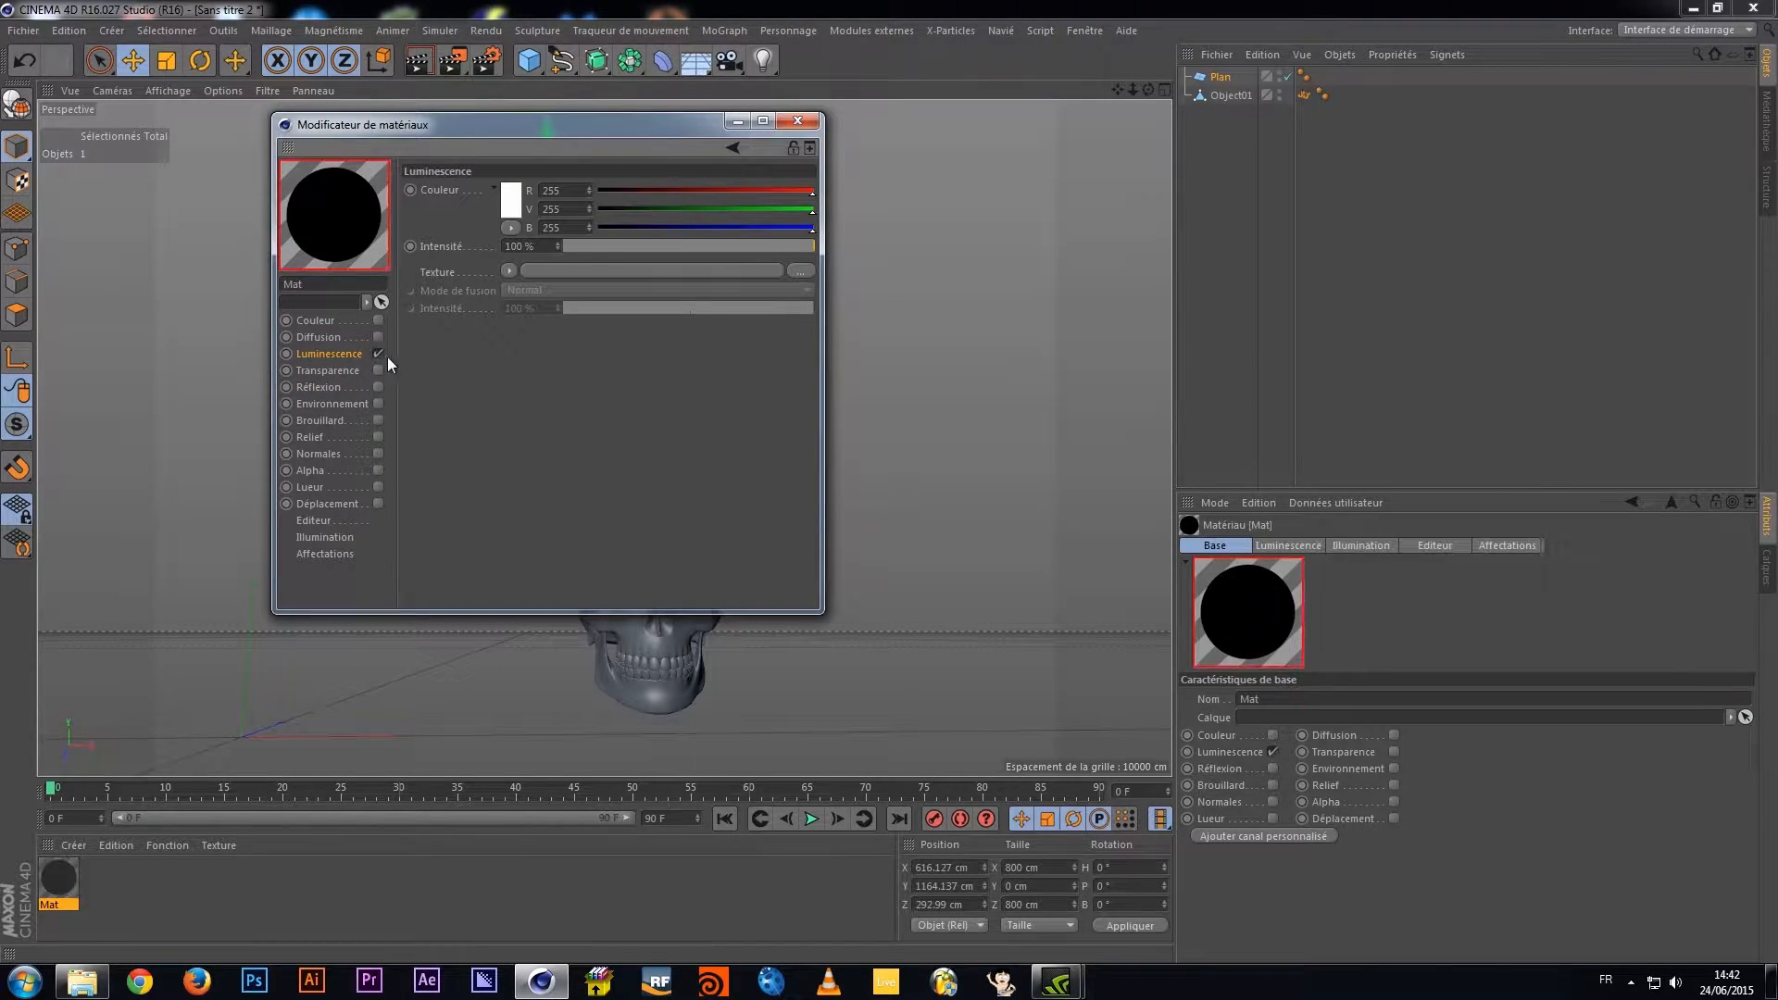
Set the material's luminescence color to a pale cream, RGB 255, 237, 208
left_click(515, 190)
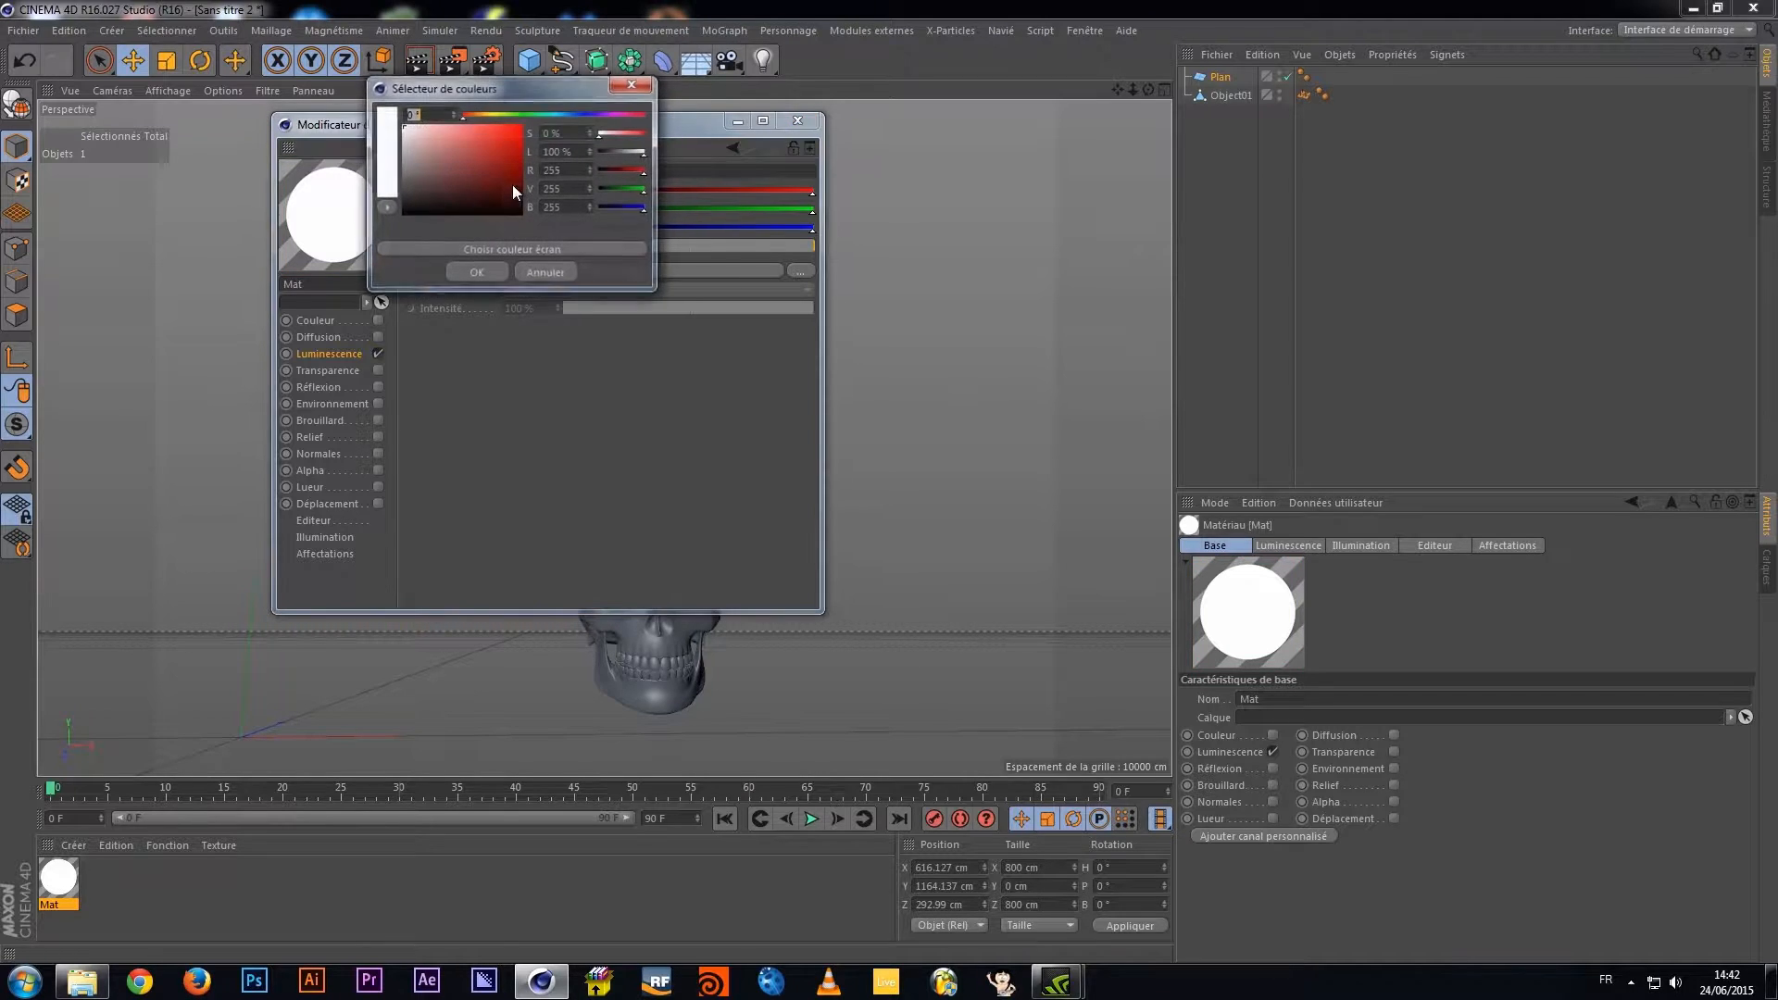
left_click(480, 116)
left_click(449, 125)
left_click_drag(446, 96, 425, 91)
left_click(472, 274)
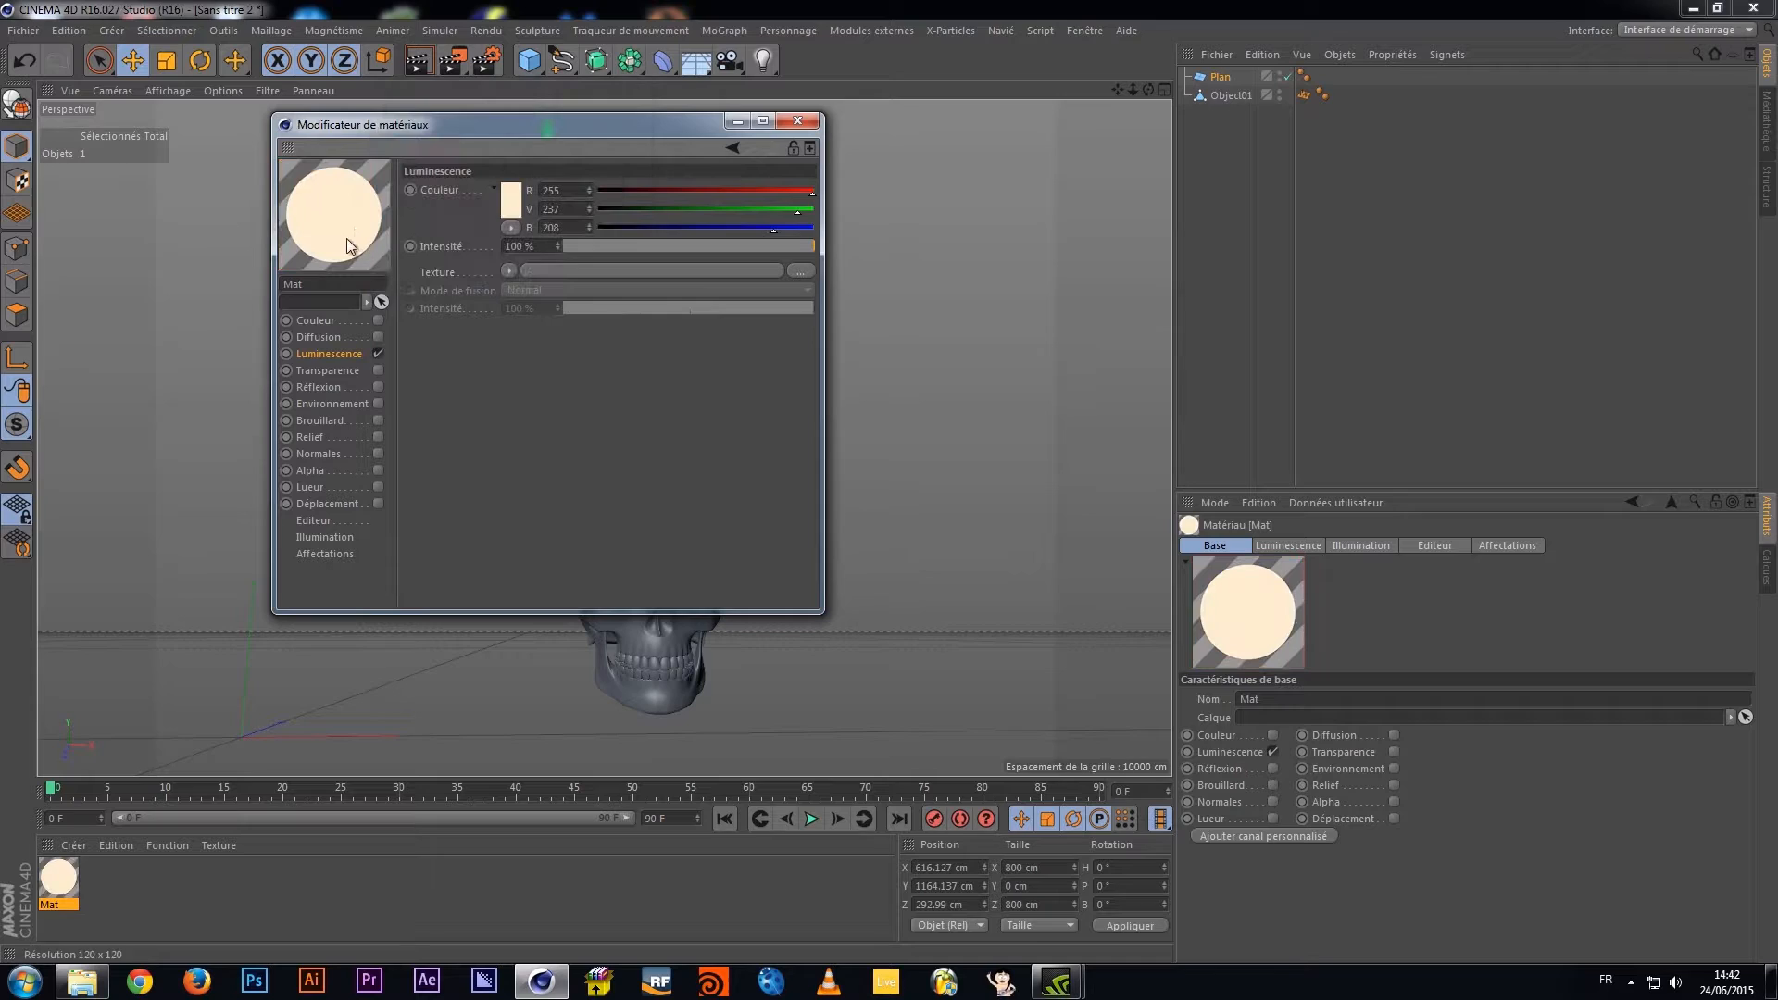
Load a Dégradé texture into the Luminescence channel and lower its mix intensity
left_click(506, 271)
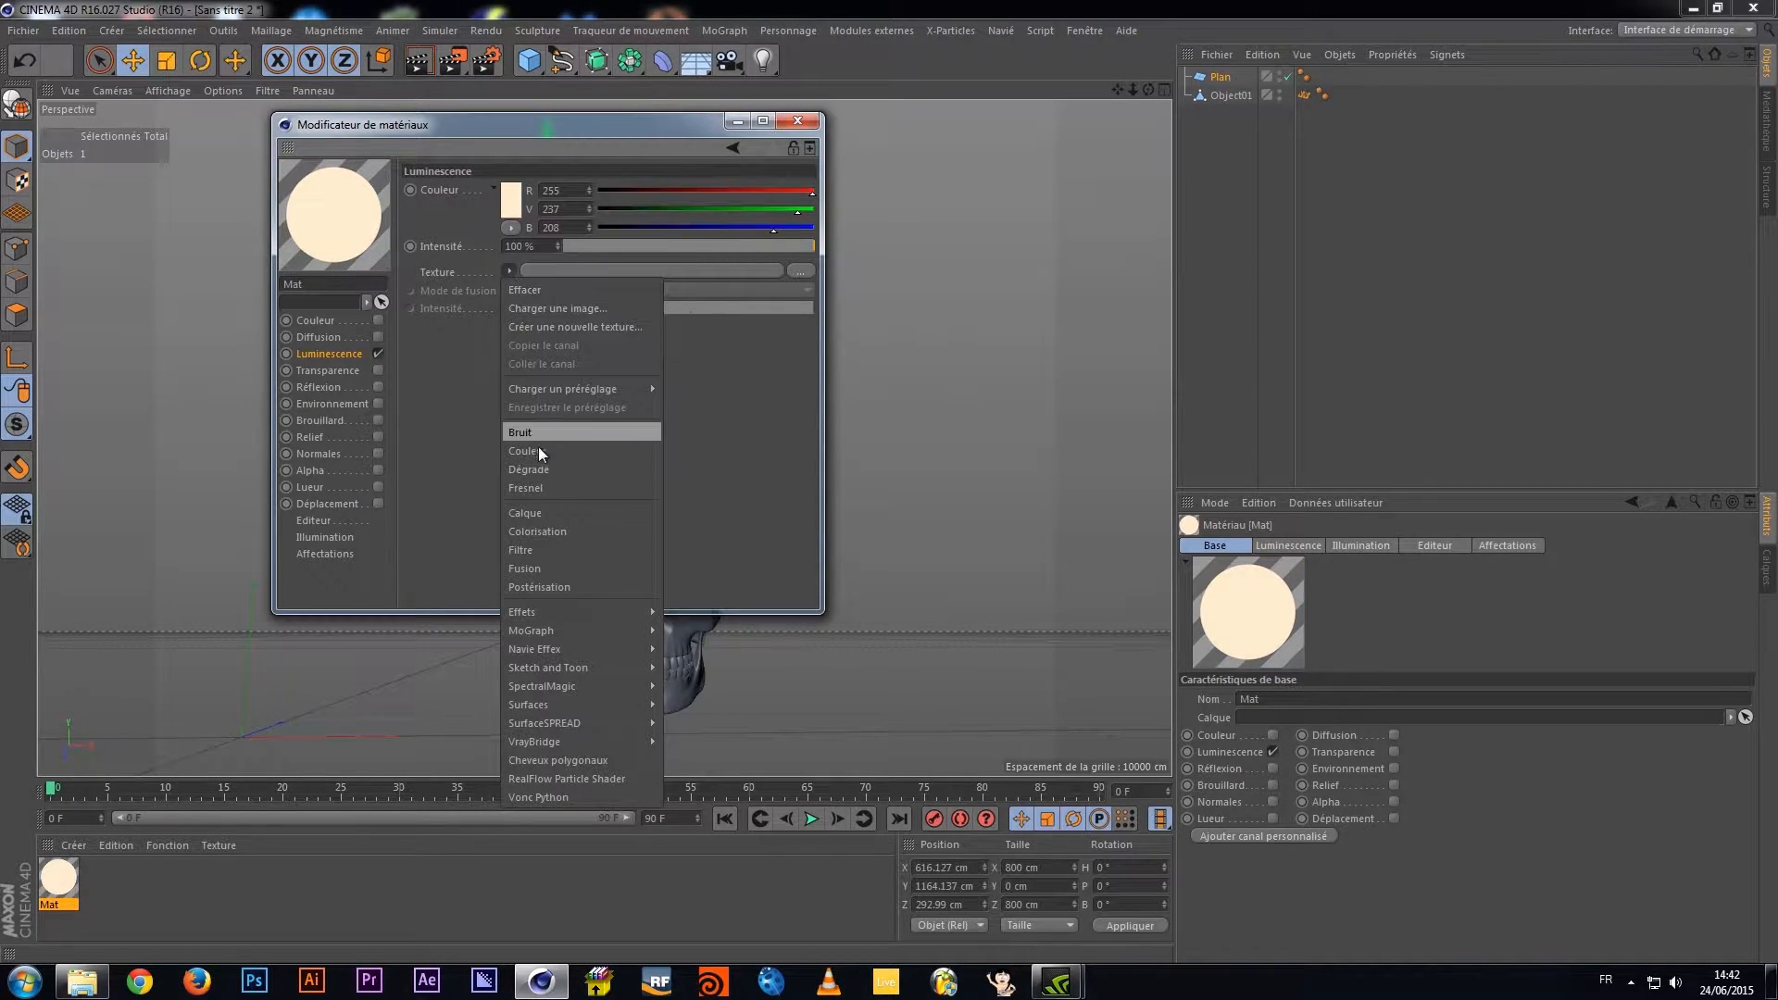
left_click(537, 470)
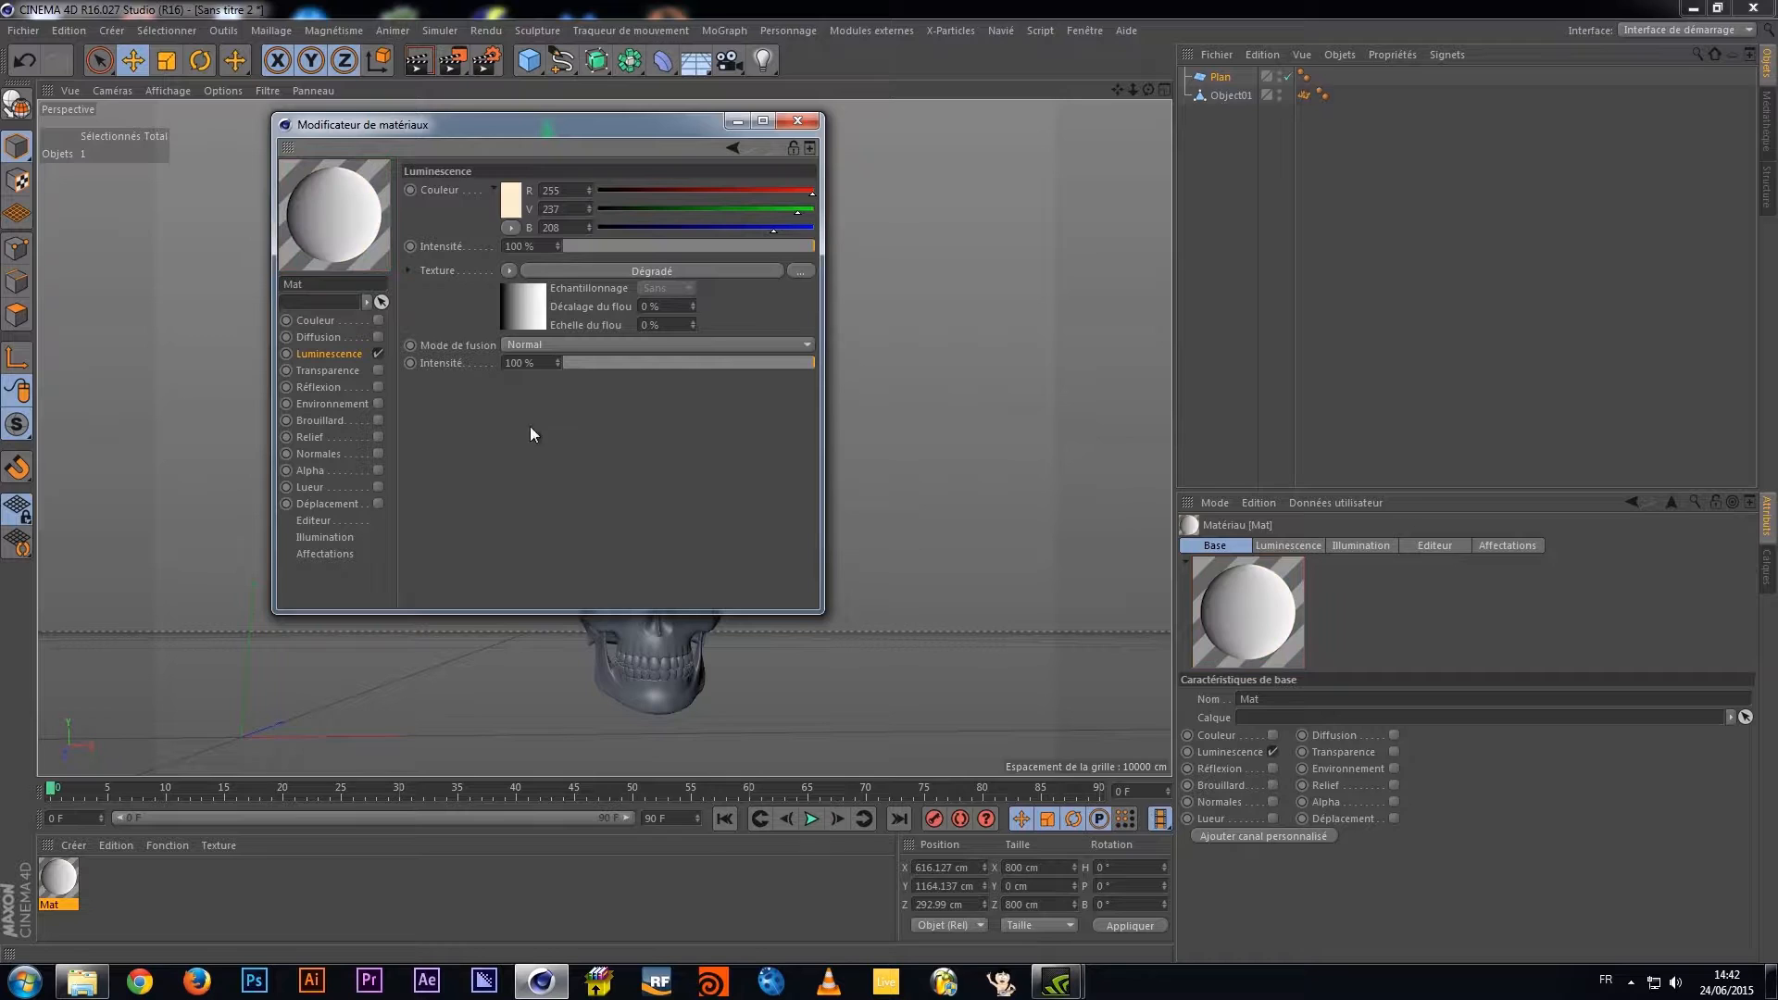
left_click(639, 363)
left_click_drag(635, 365, 622, 363)
Set the luminescence gradient's type to 2D - Circulaire
left_click(669, 272)
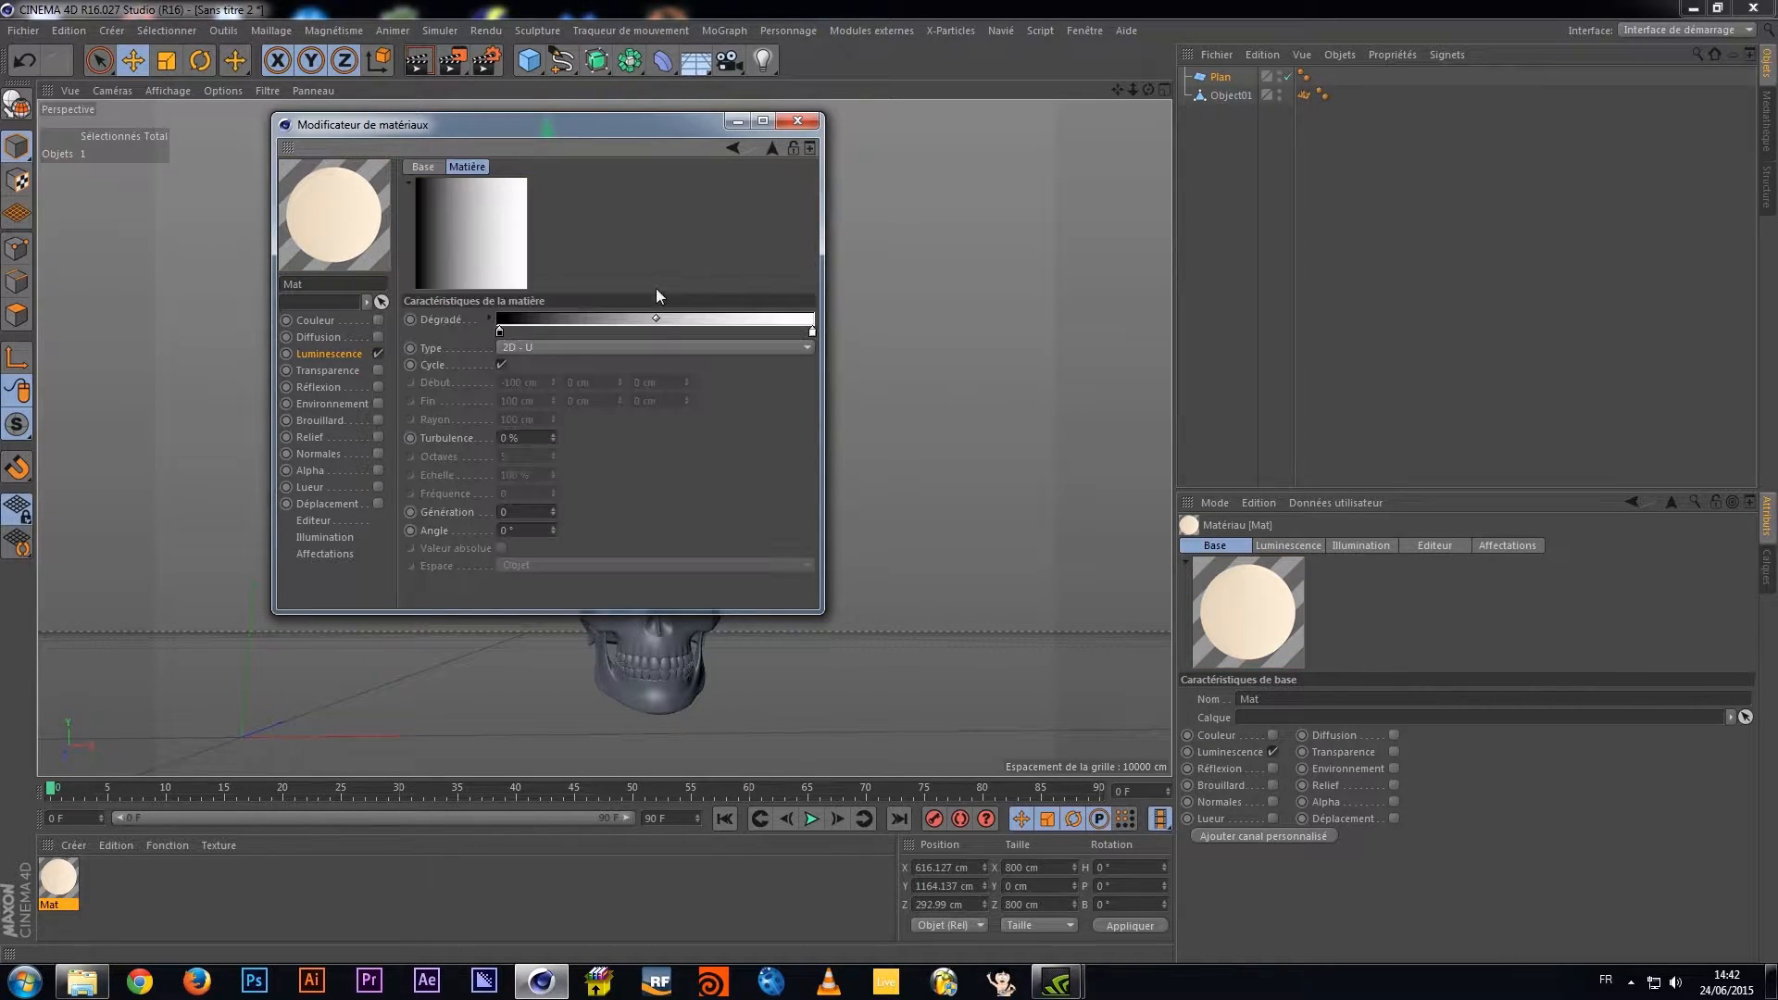
left_click(602, 346)
left_click(555, 402)
left_click(564, 347)
left_click(556, 421)
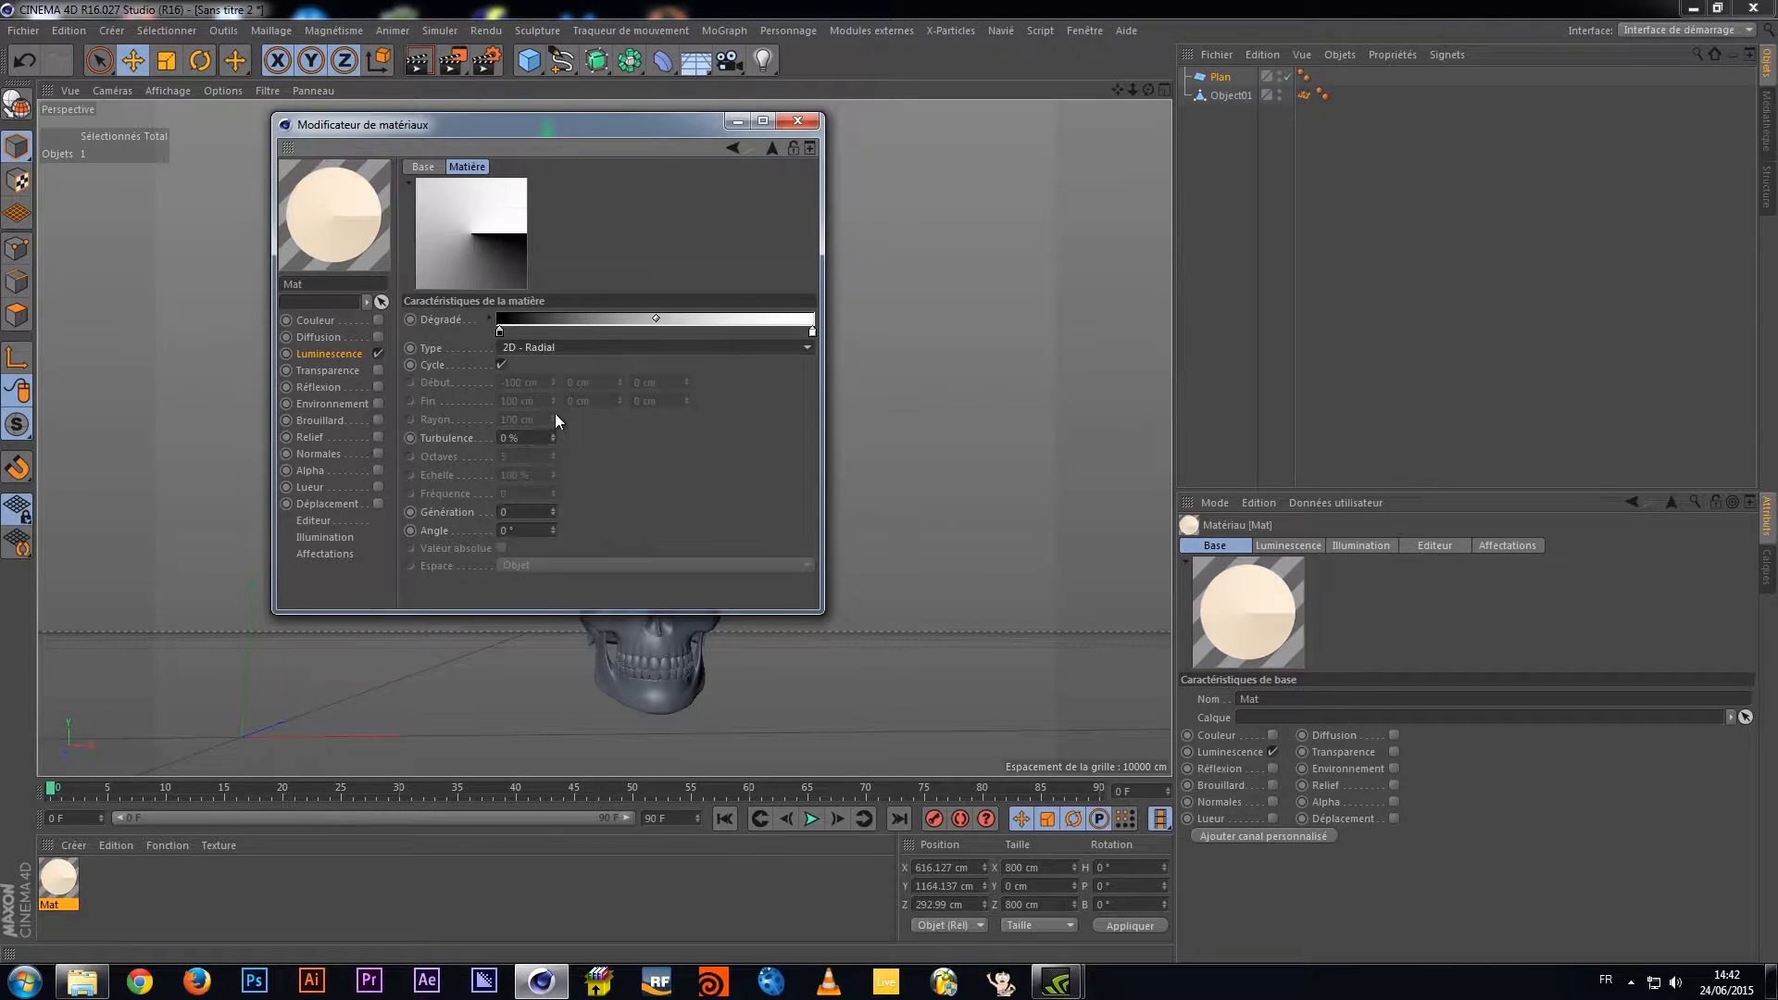
left_click(586, 349)
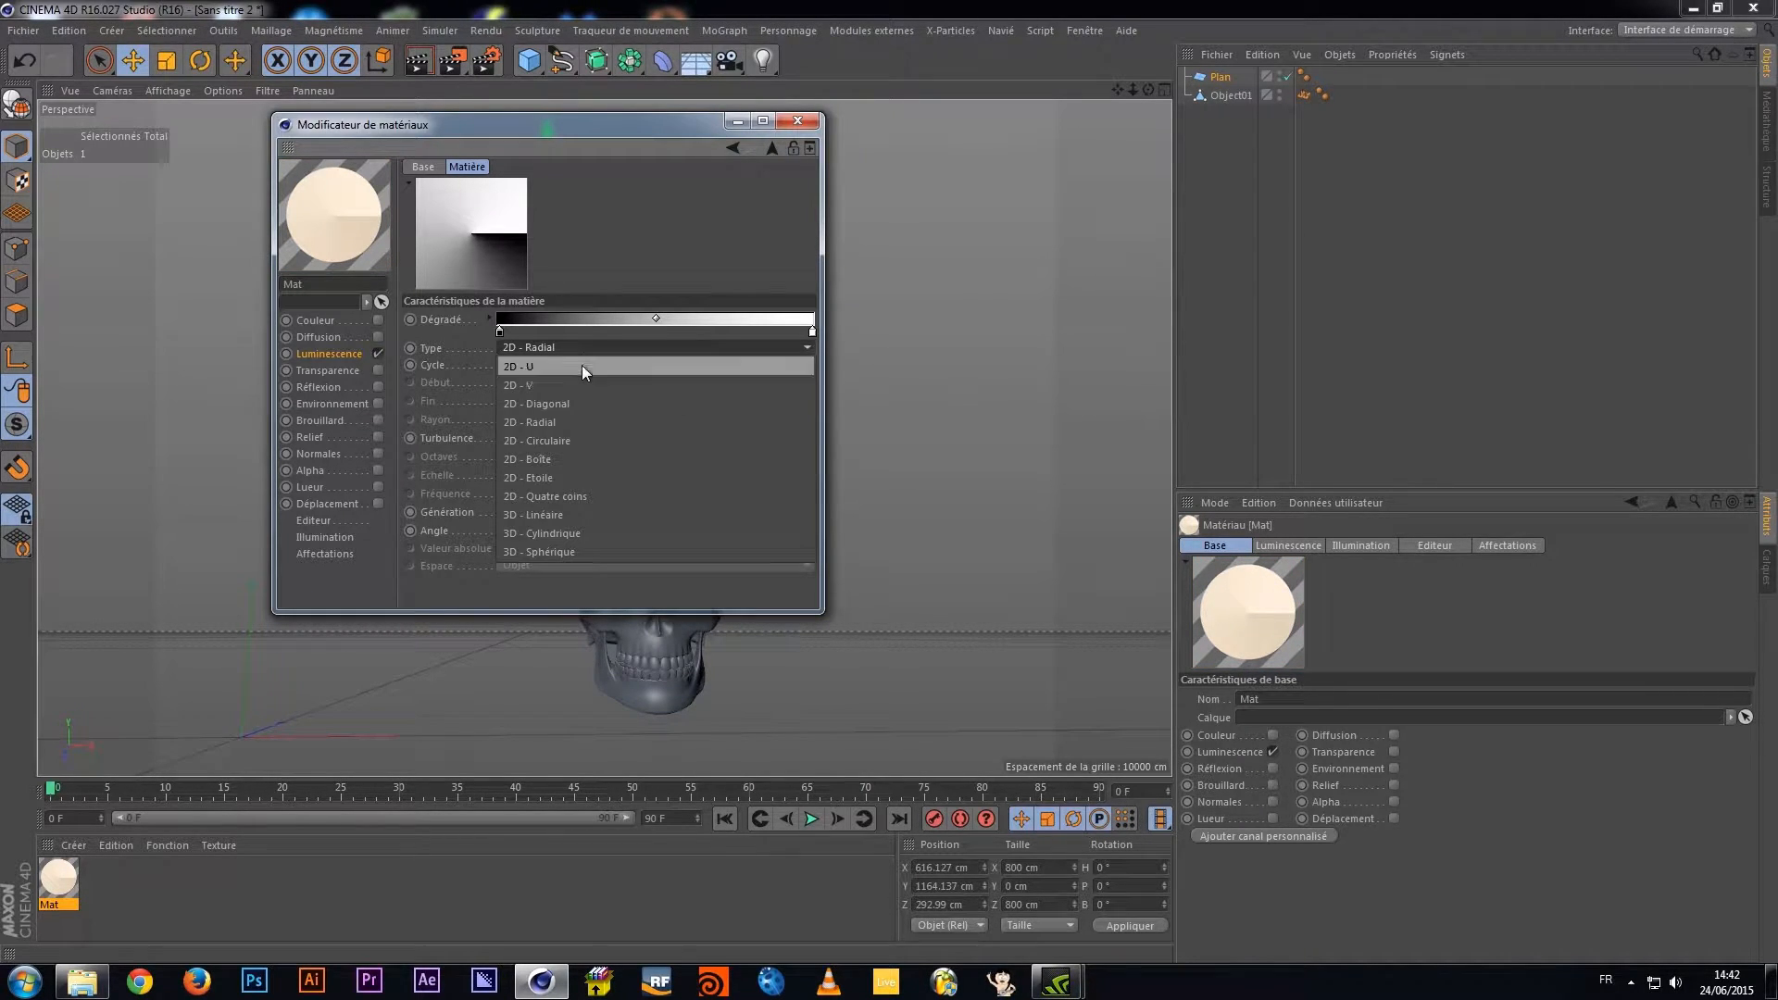
left_click(554, 439)
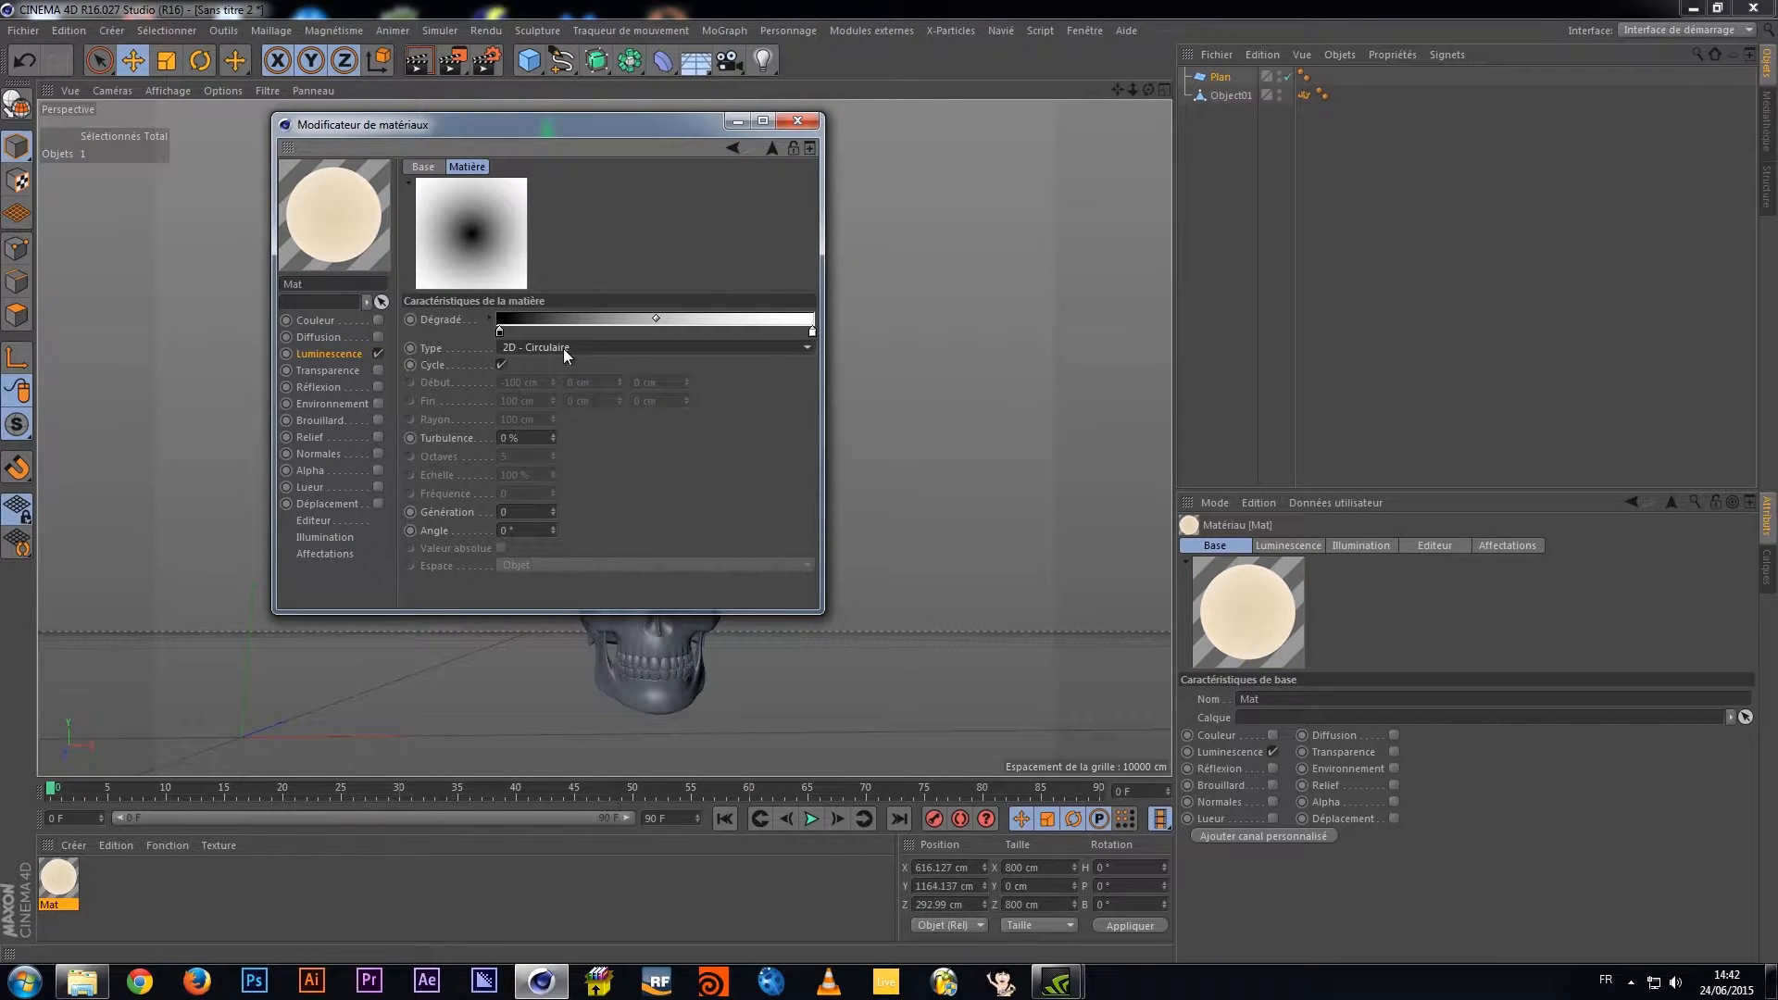
Recolor the luminescence gradient from white at the centre to black at the edge and set its turbulence to 8%
double_click(500, 332)
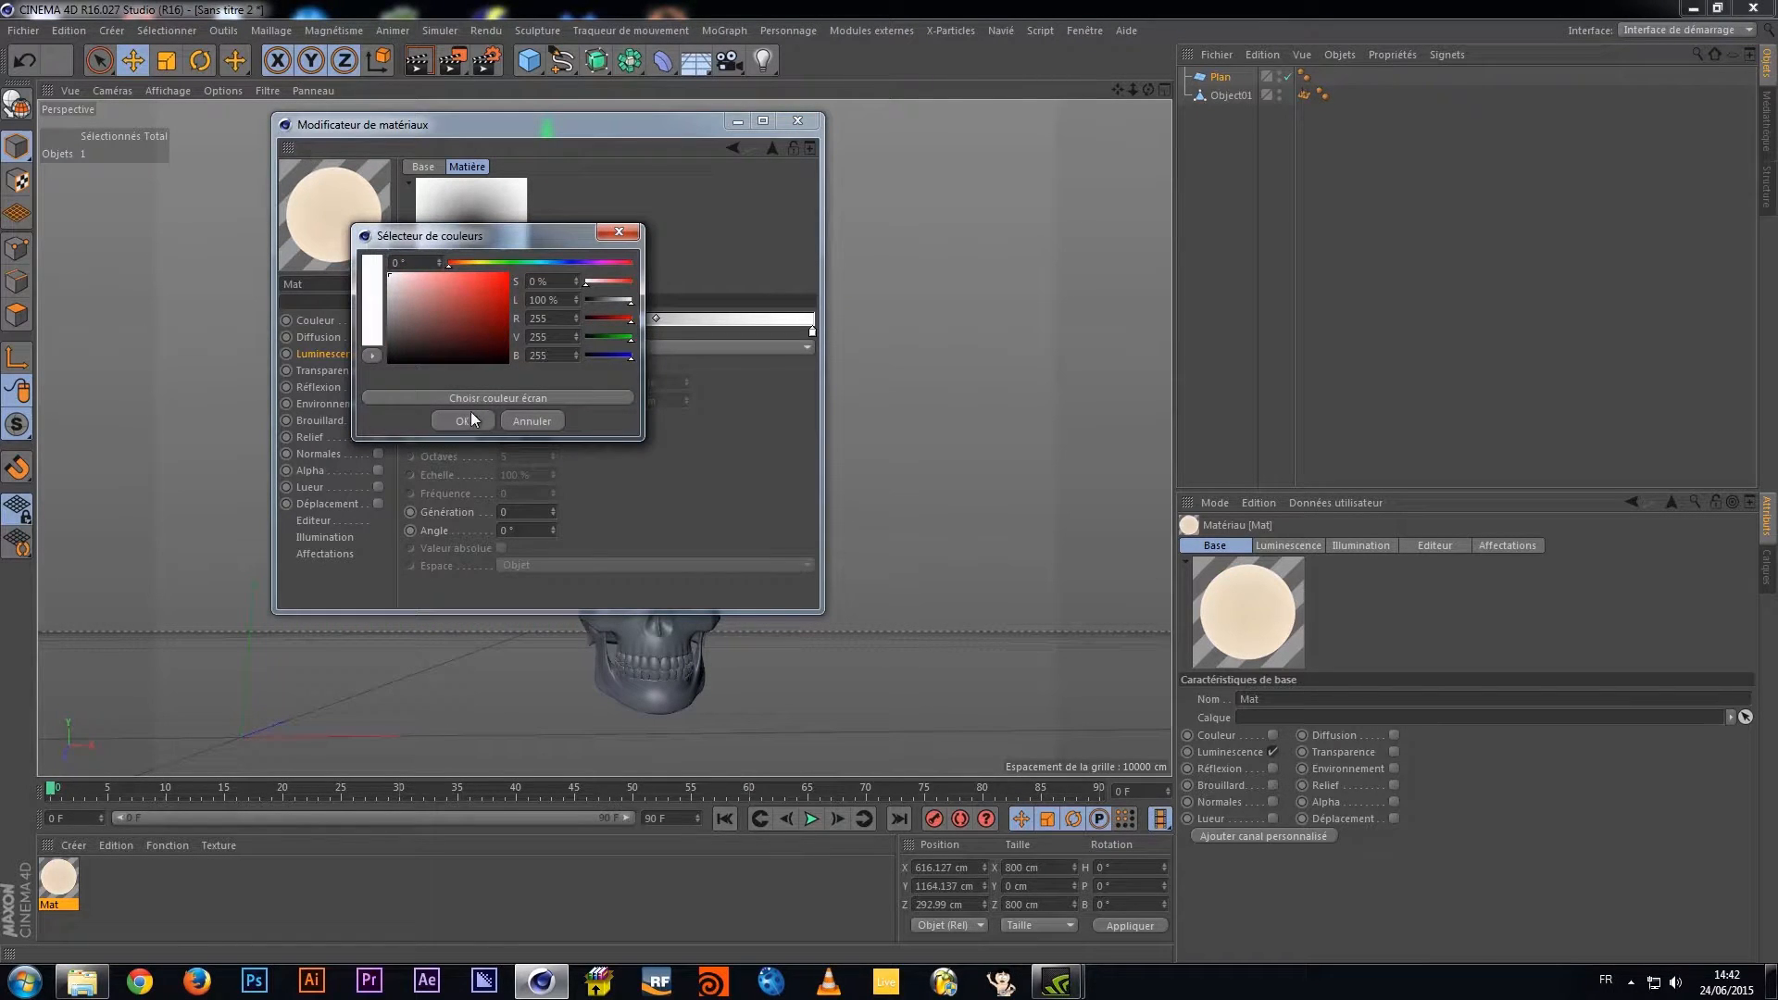
left_click(468, 420)
double_click(812, 332)
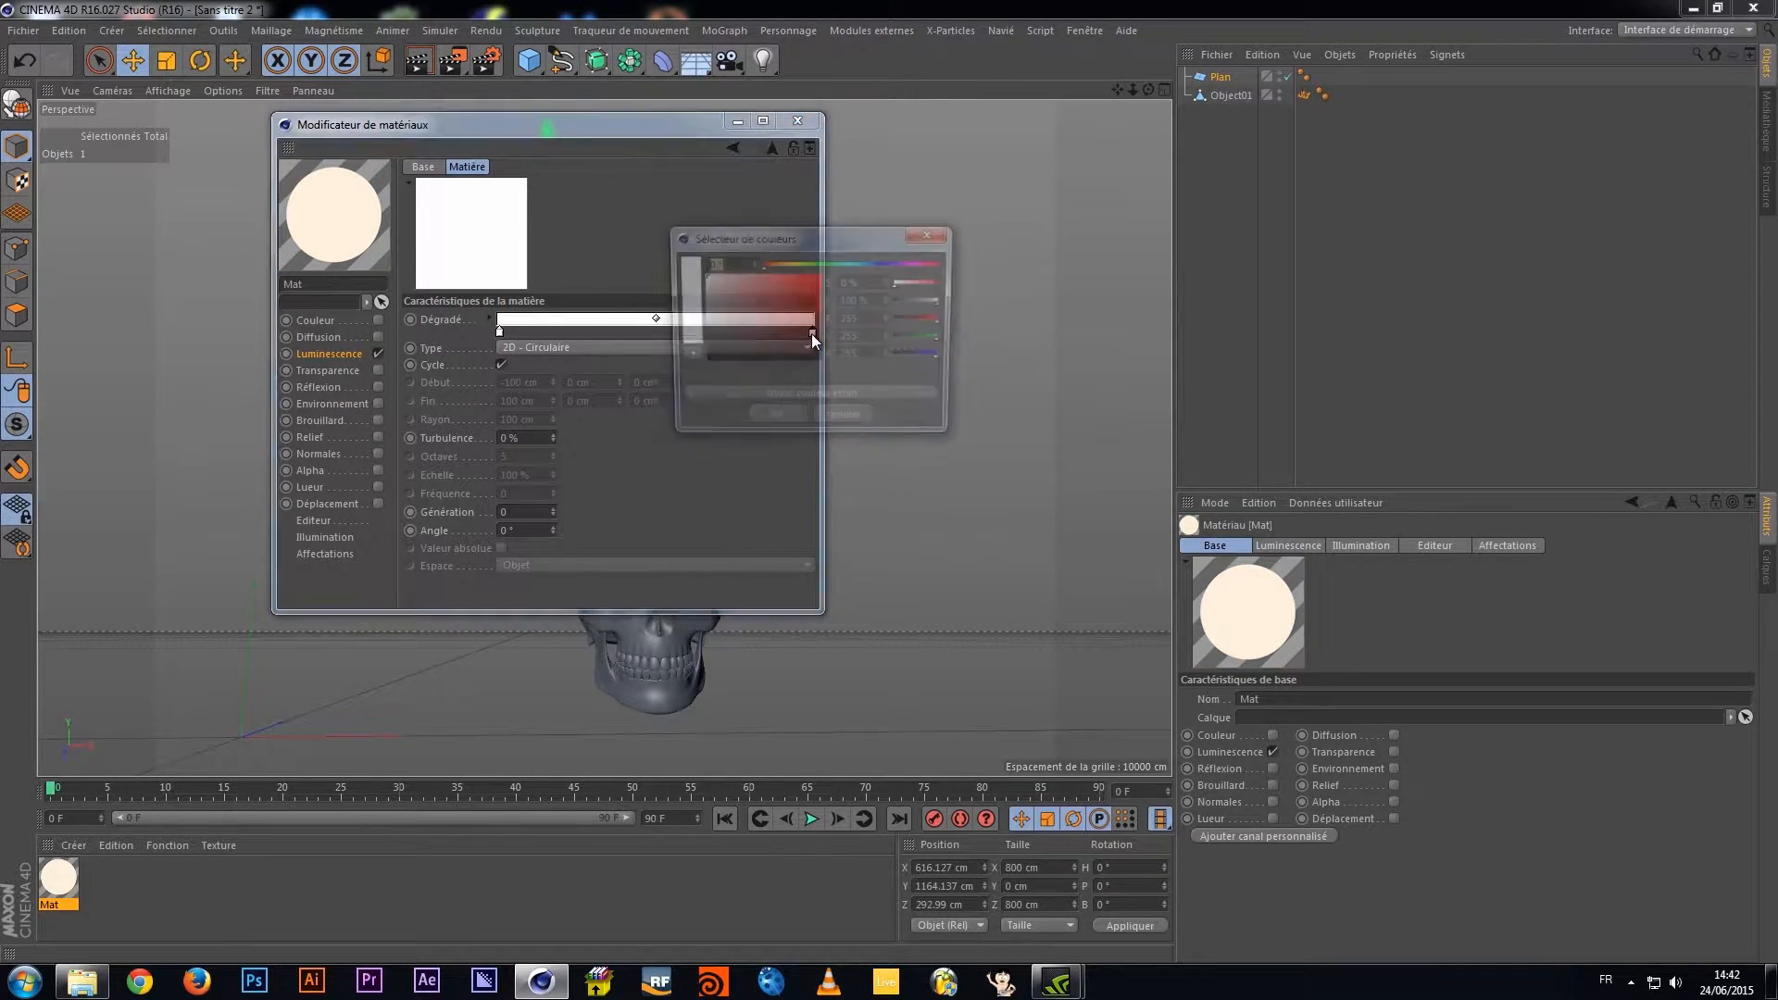
left_click(715, 315)
left_click(770, 417)
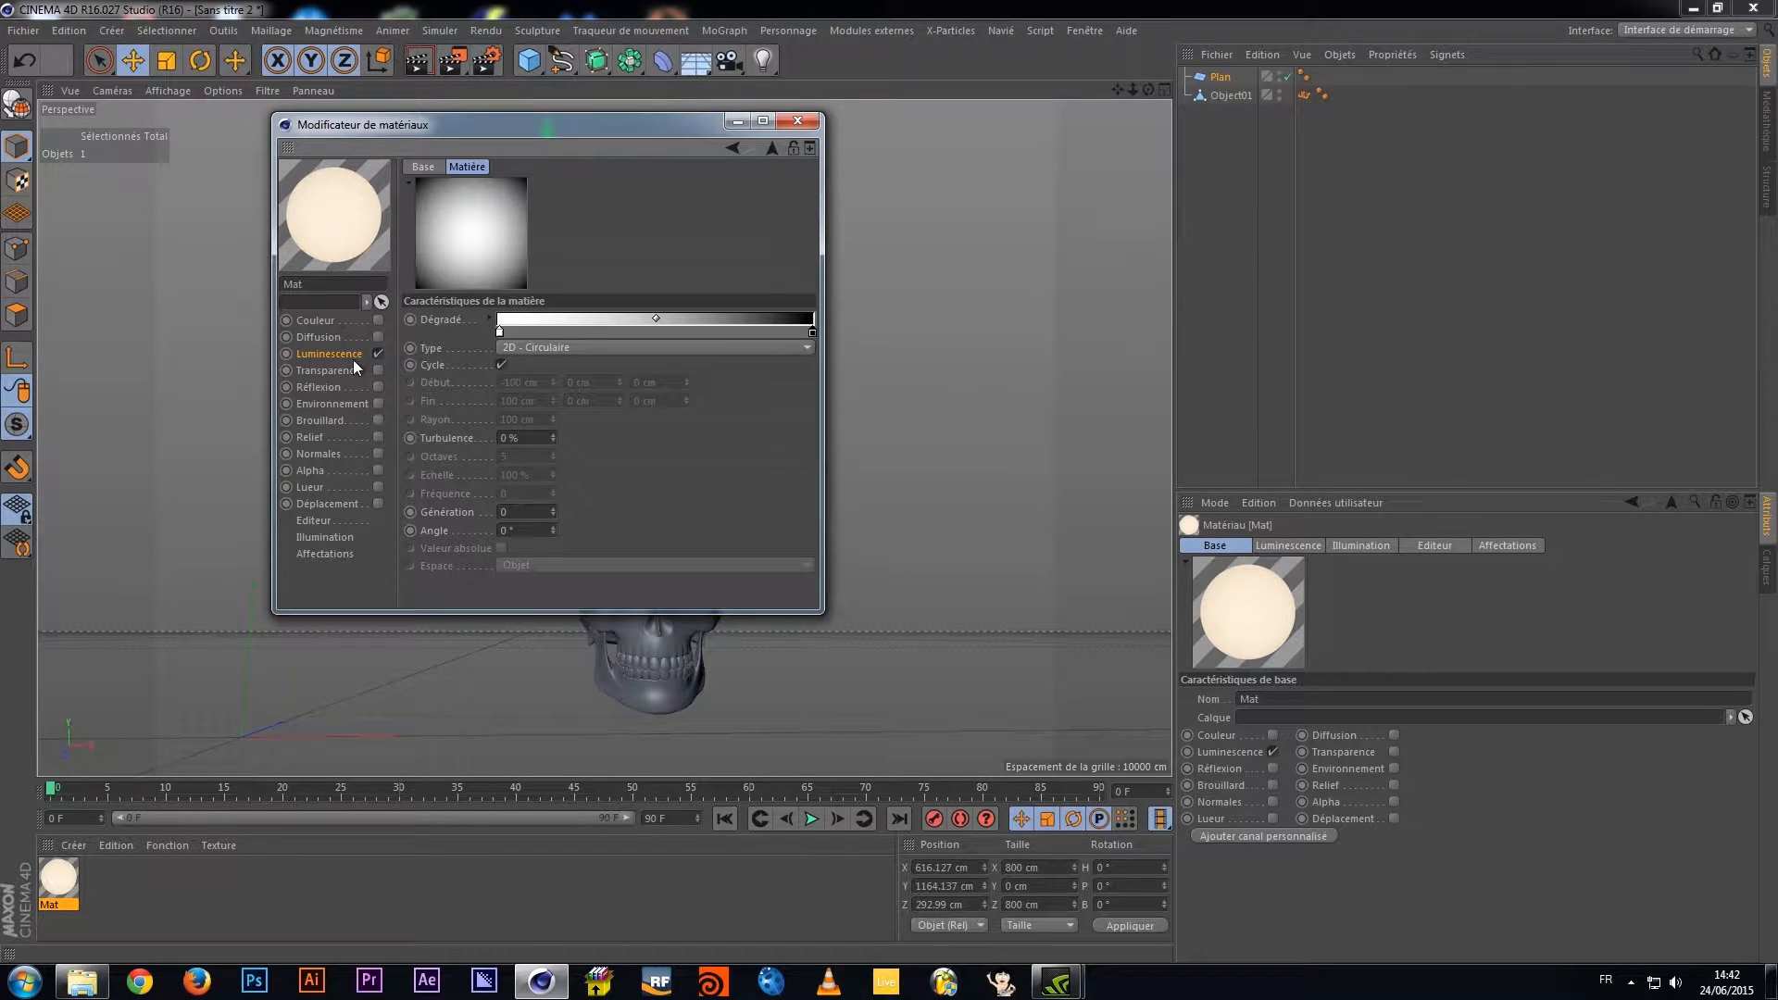
left_click(553, 433)
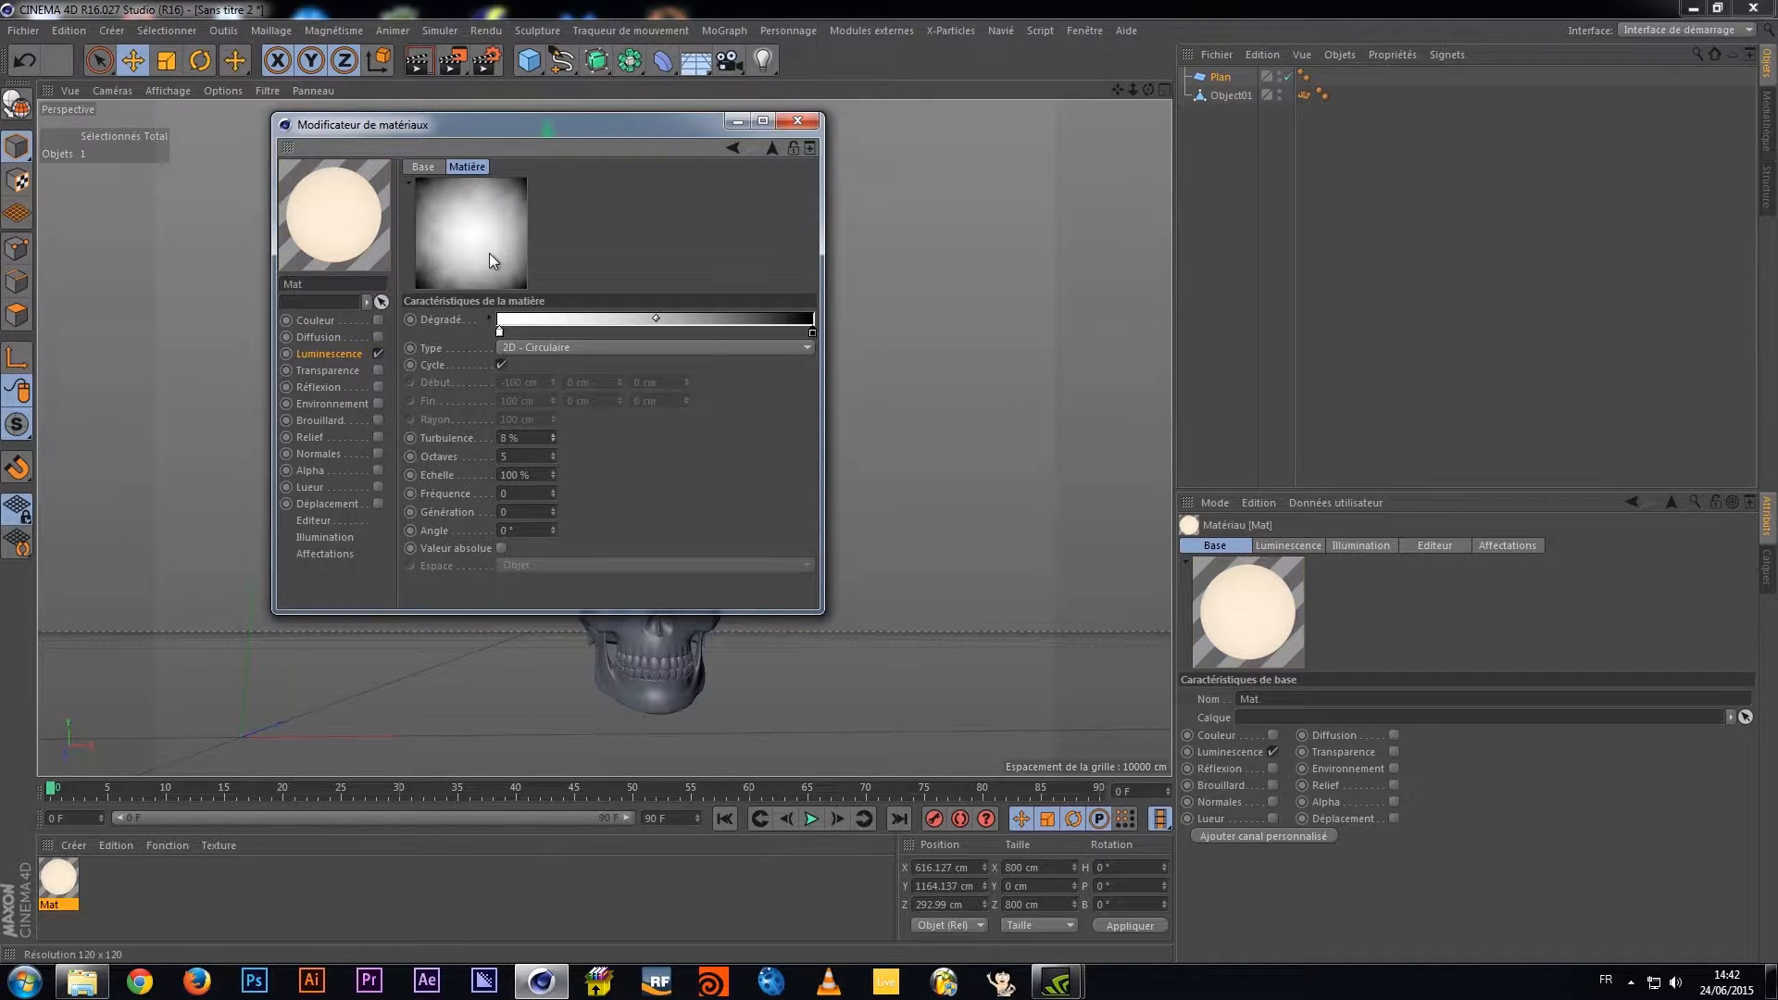
Set the gradient's mix intensity in the Luminescence channel to 45% and close the material editor
left_click(343, 356)
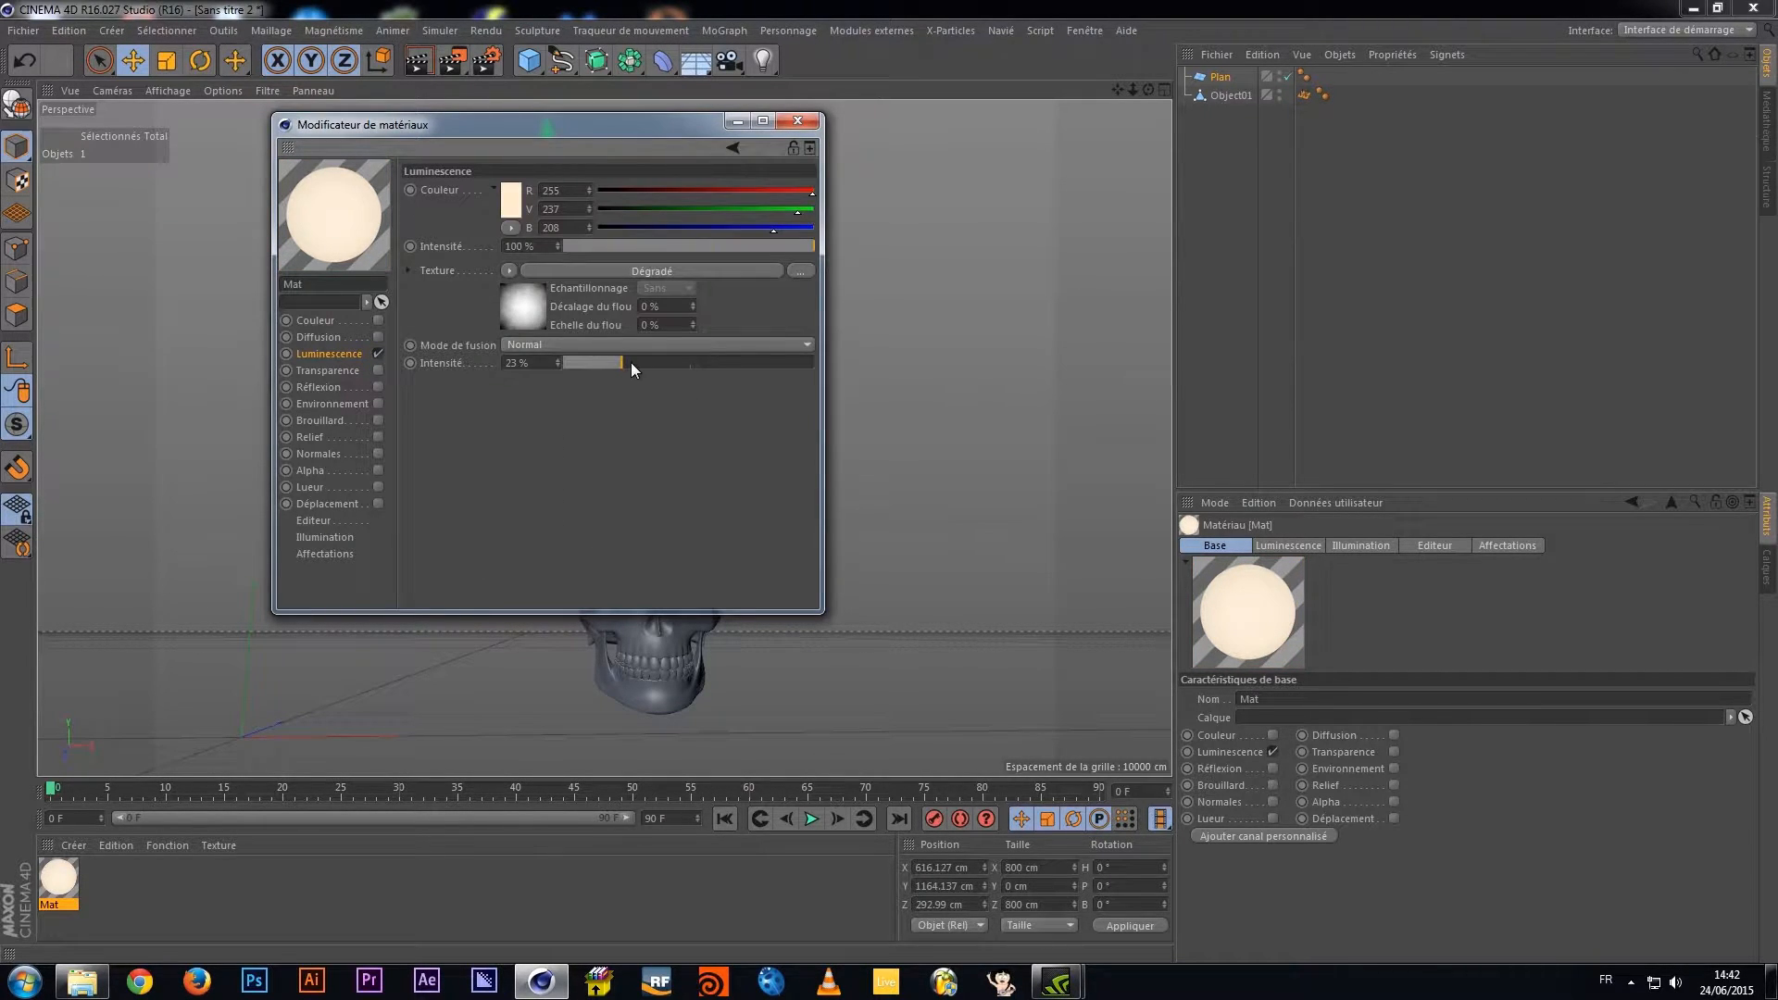
left_click_drag(686, 363, 676, 362)
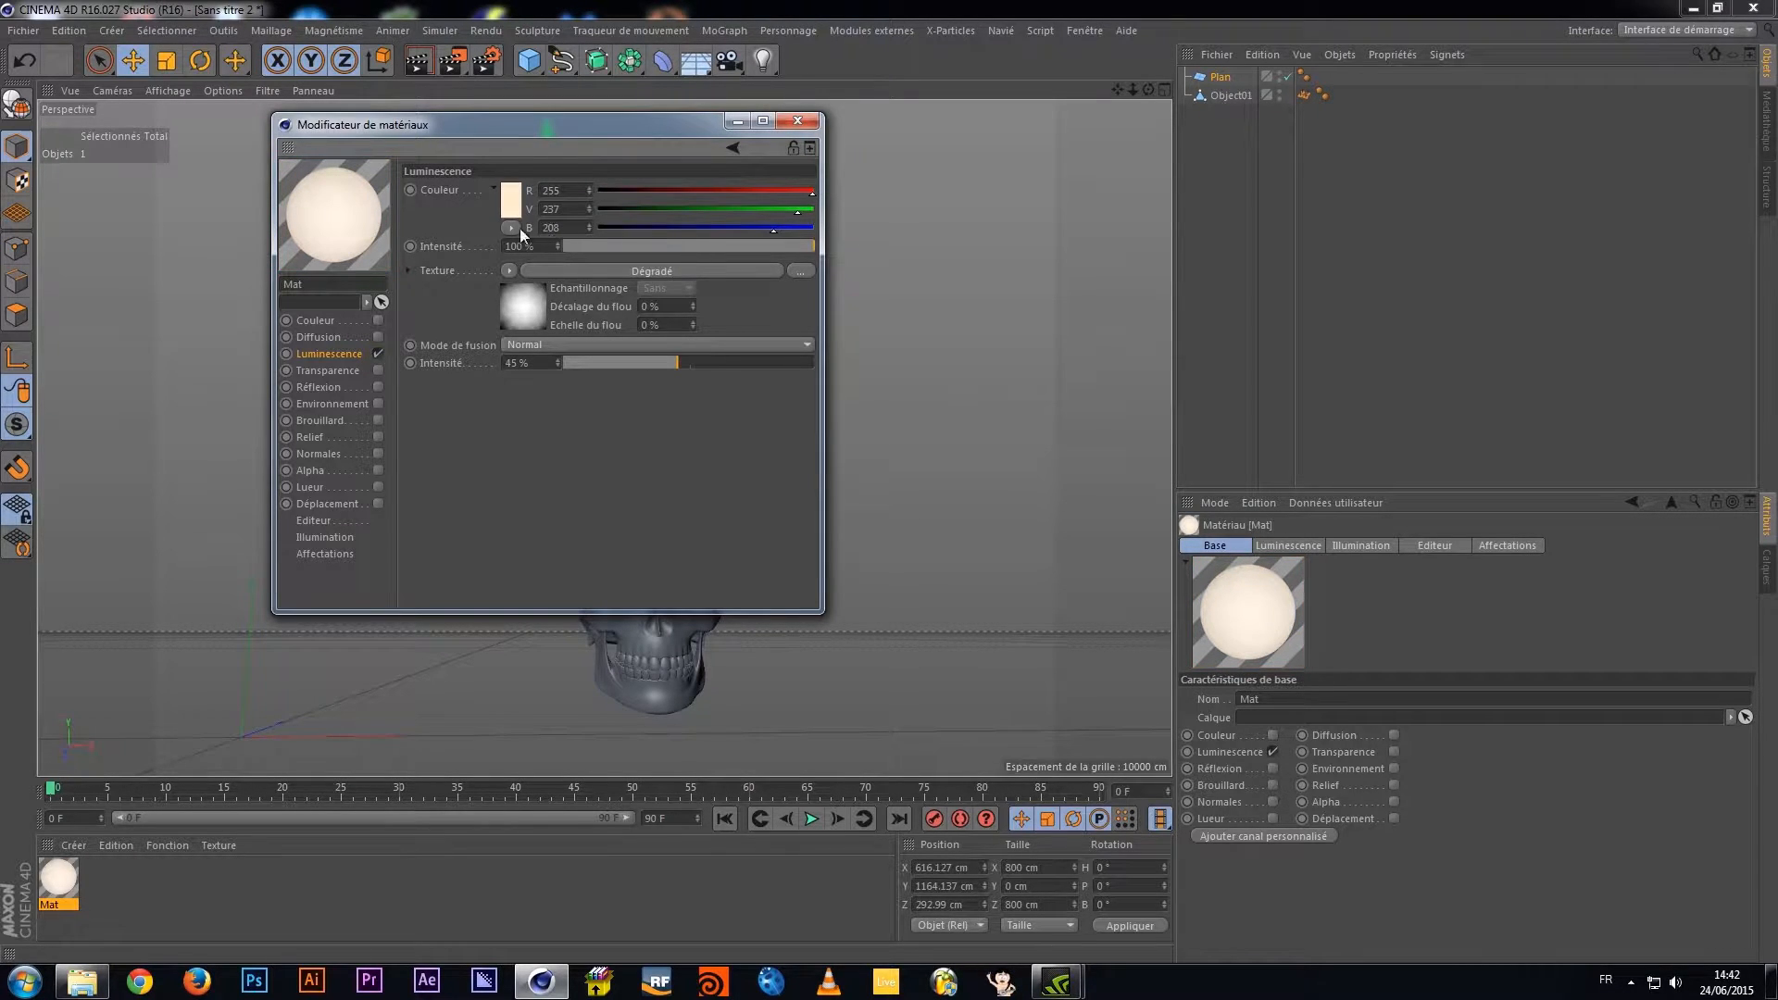
left_click(798, 122)
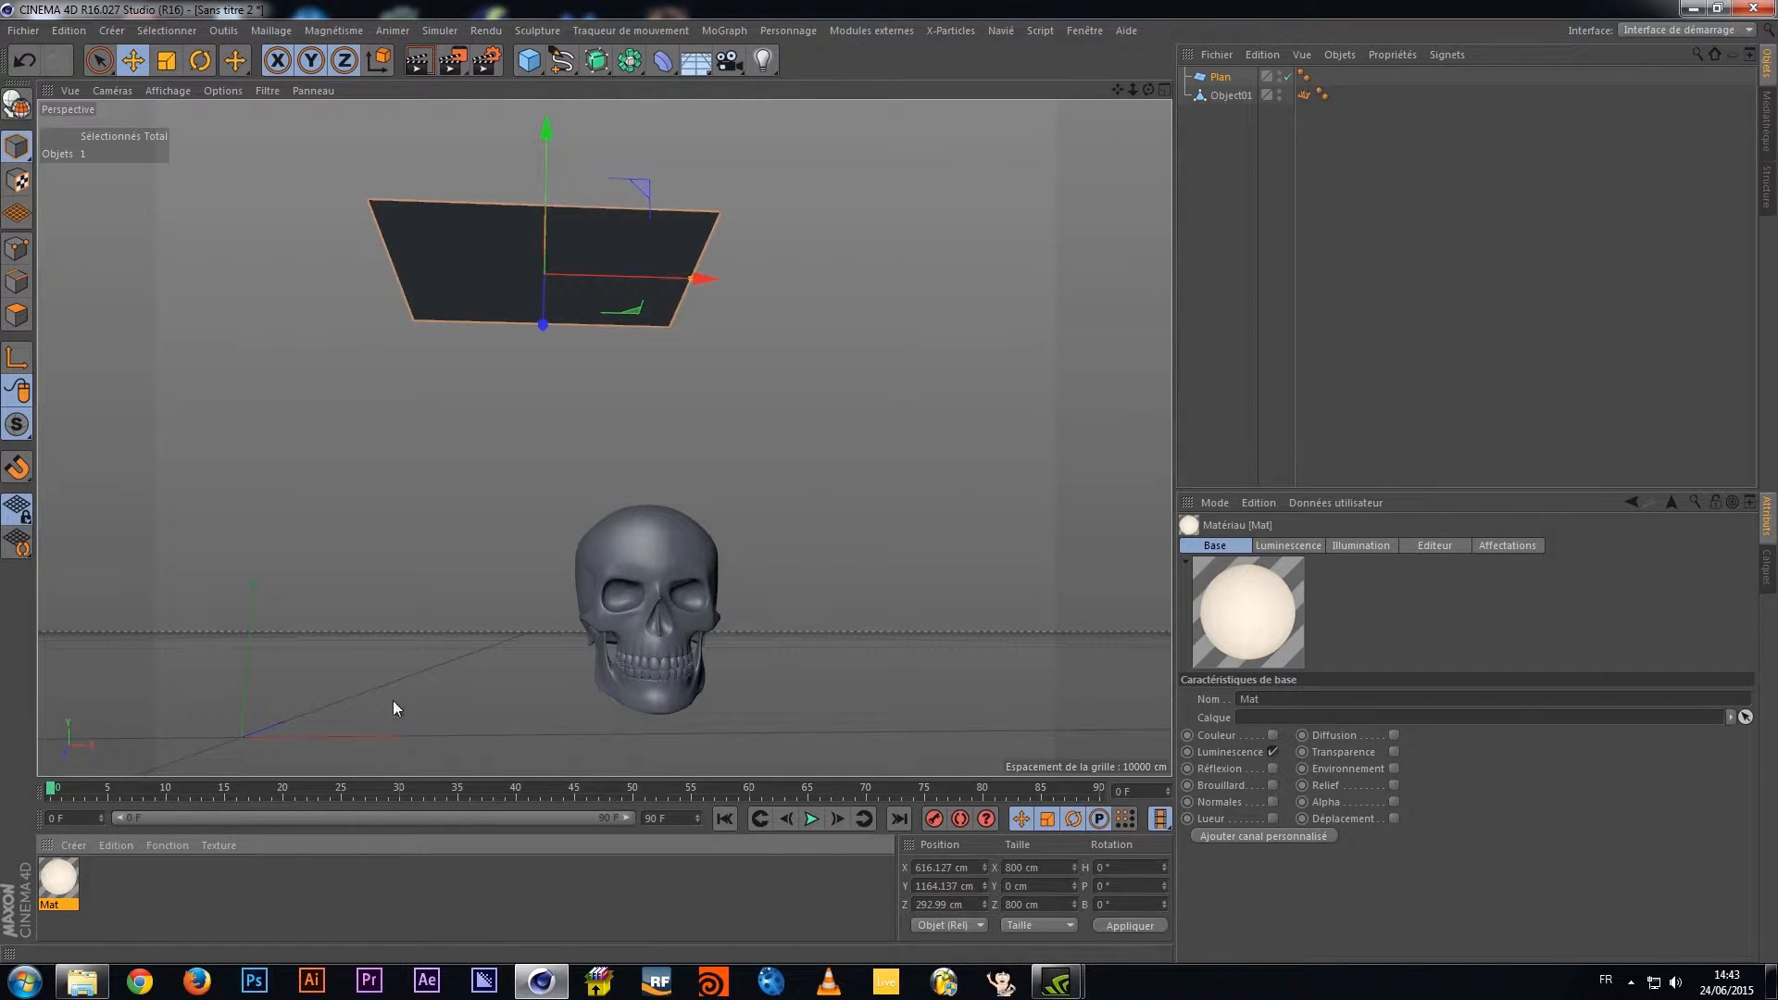
Apply the cream luminous material to the plane above the skull and shift the plane to X about 602 cm
left_click_drag(55, 884, 462, 272)
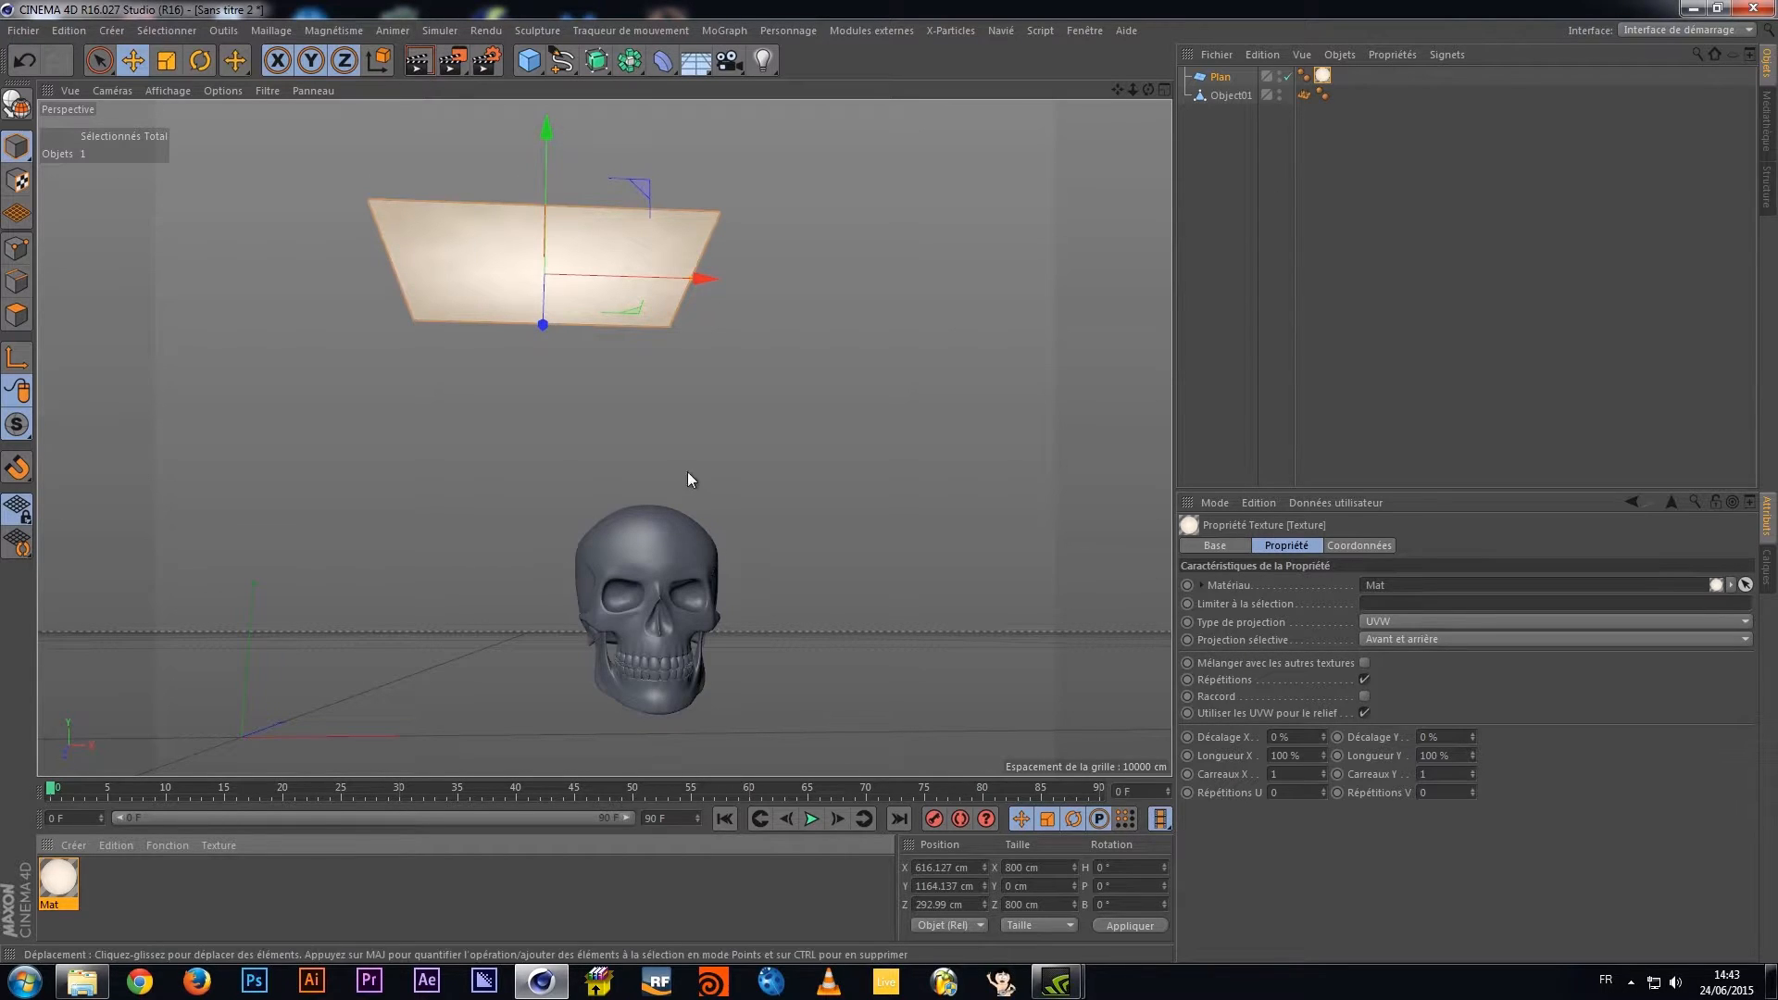
mouse_move(673, 609)
left_mouse_down("alt")
mouse_move(669, 631)
mouse_move(691, 623)
left_mouse_up("alt")
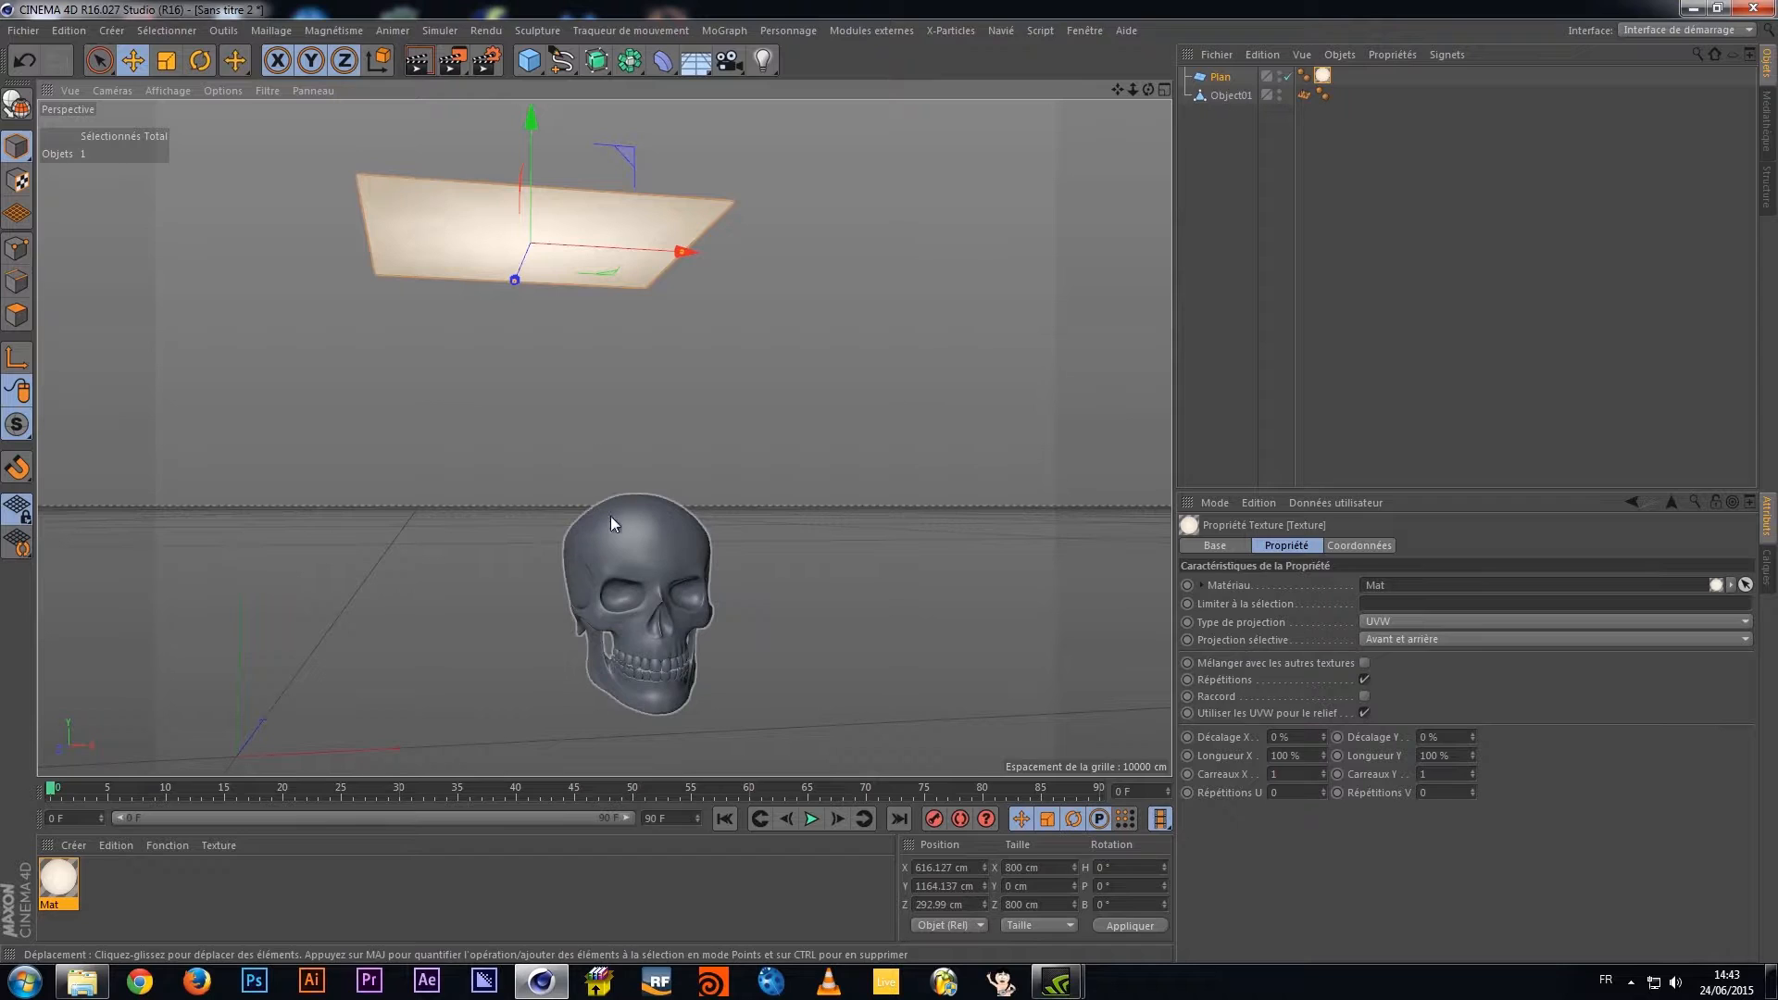
left_click_drag(591, 615, 636, 622, "alt")
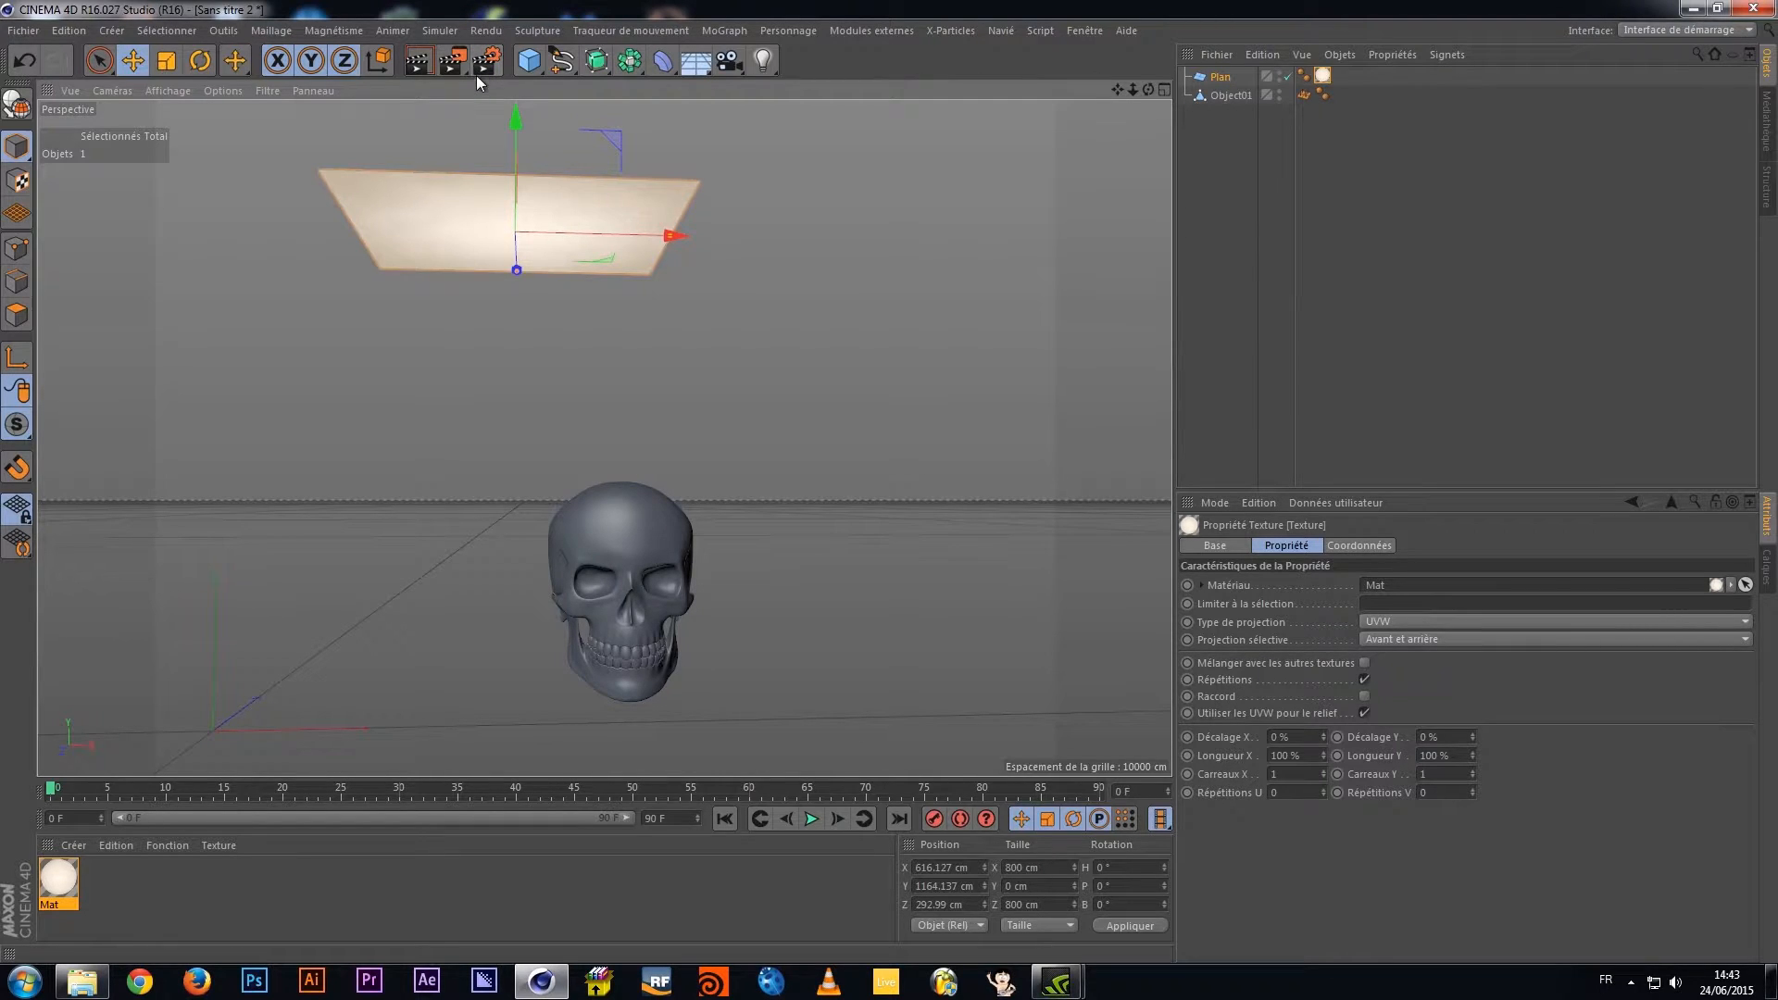
left_click_drag(581, 550, 575, 546, "alt")
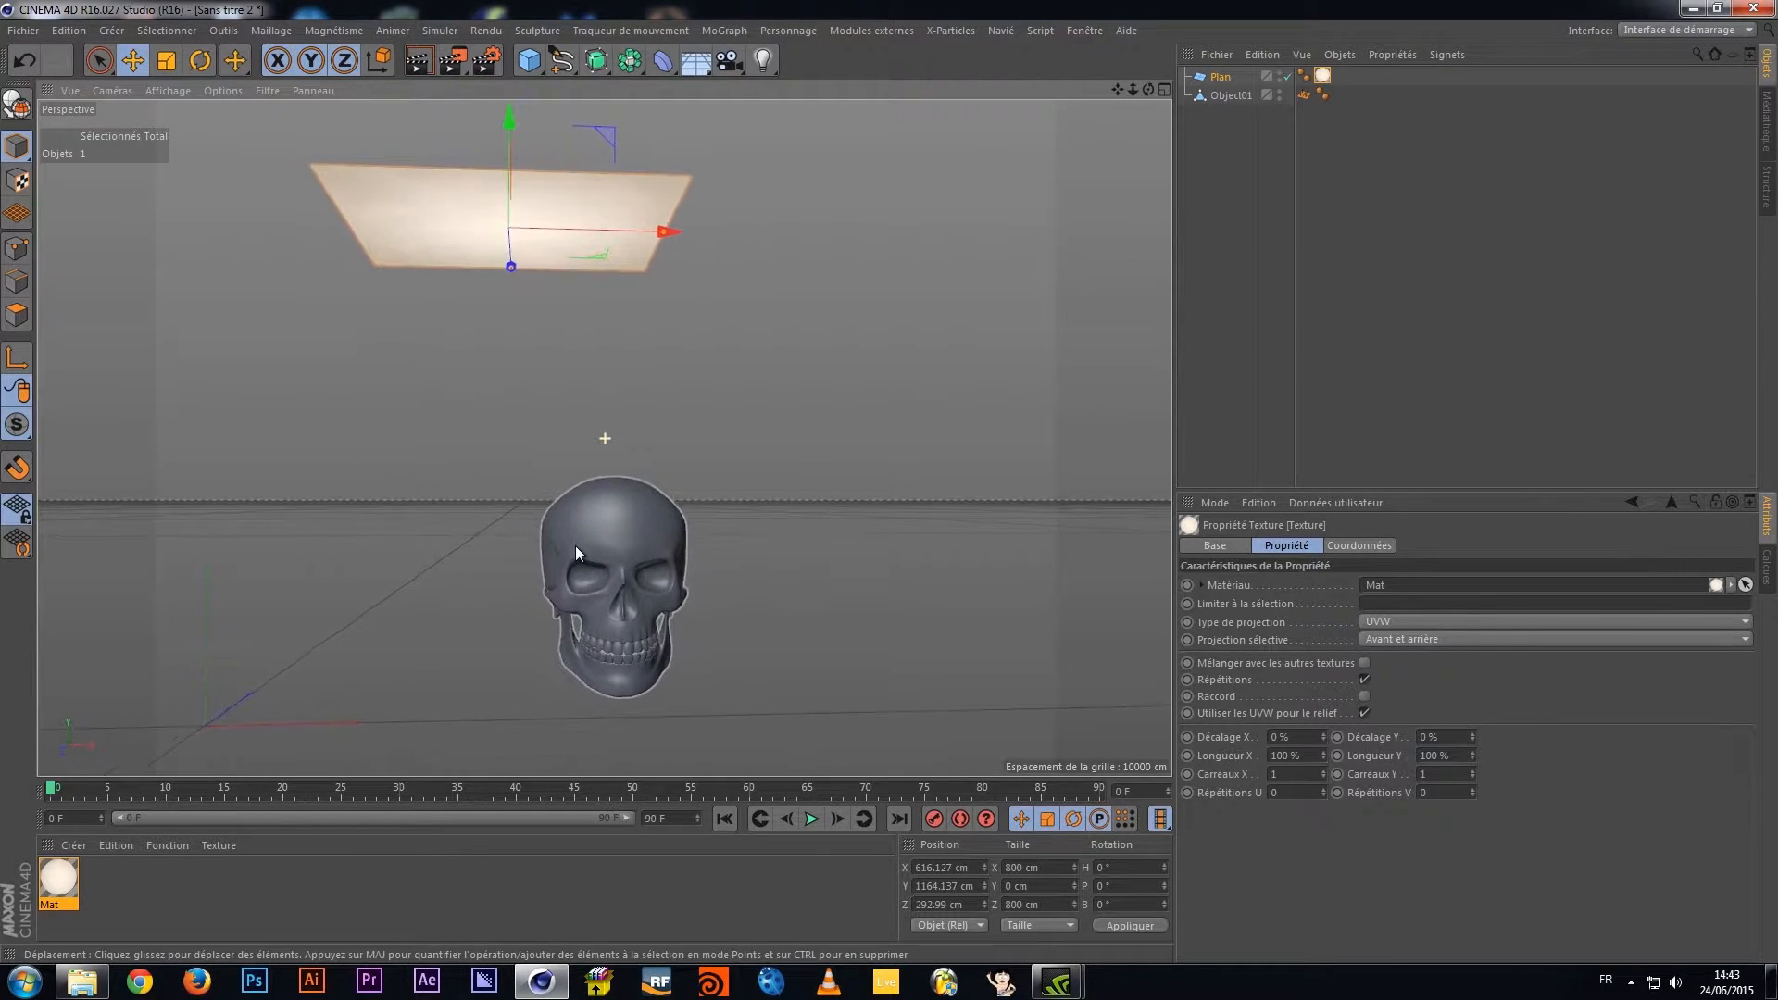
left_click_drag(602, 235, 593, 278)
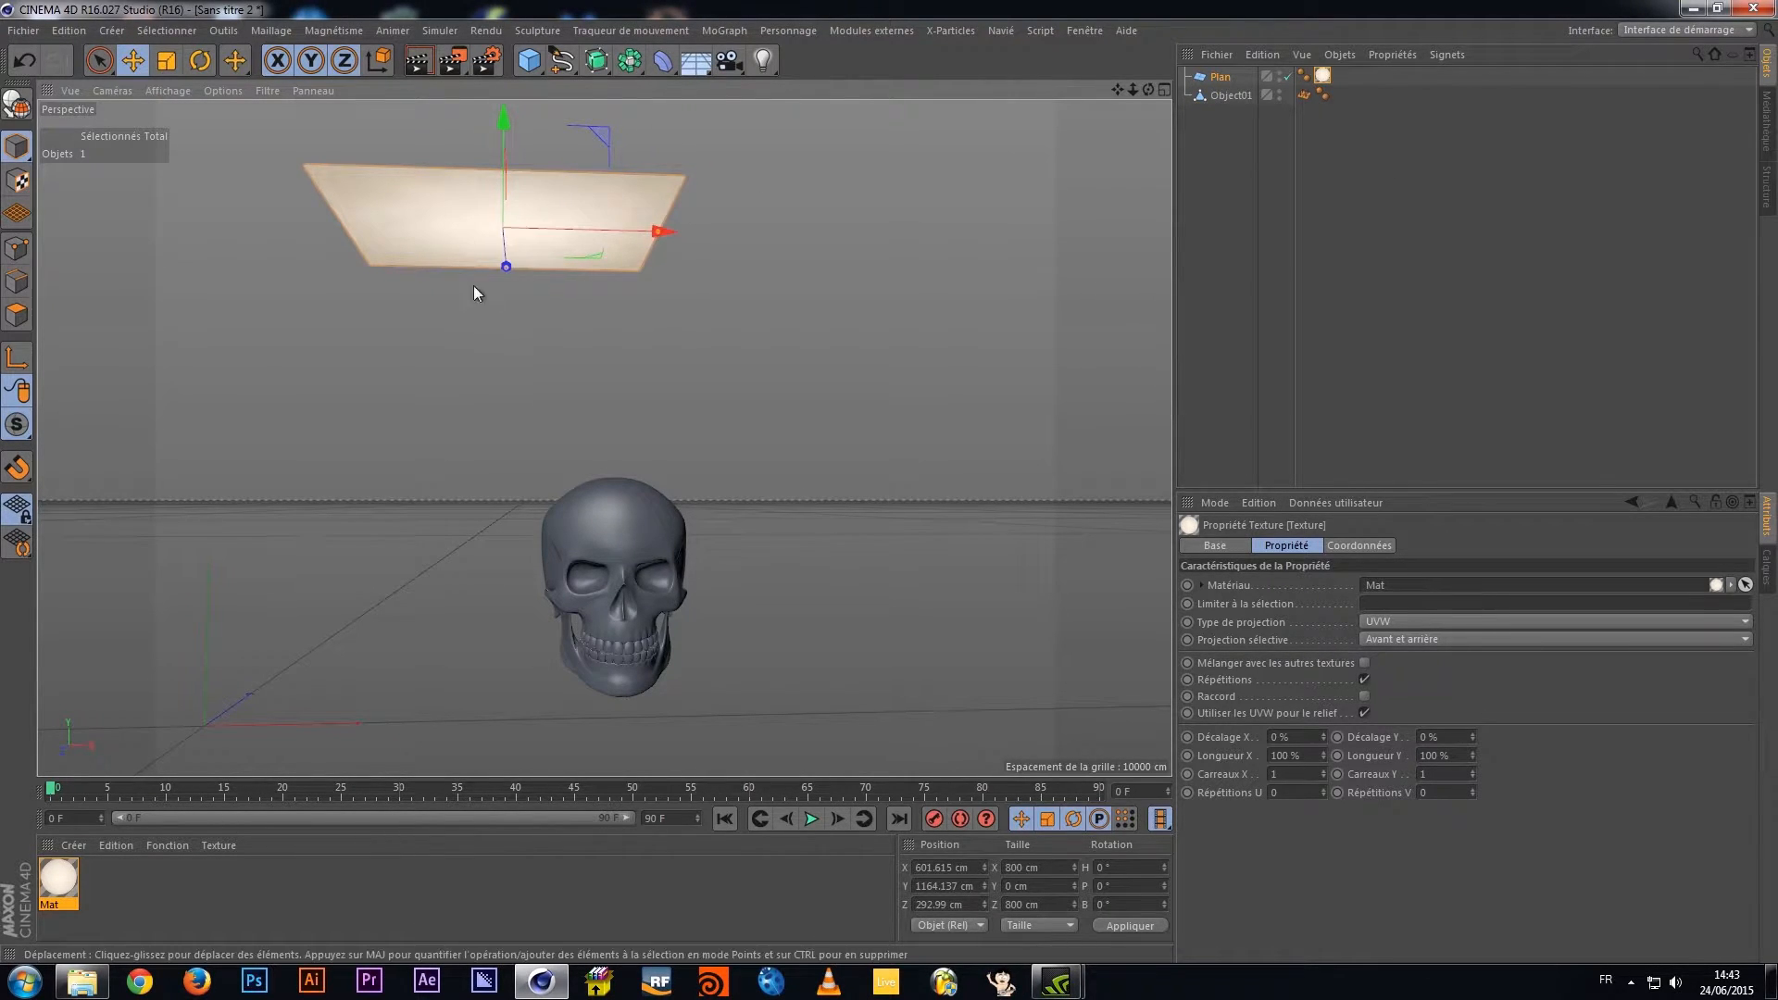
Duplicate the overhead plane and rotate the copy to a bank angle of -90° so it stands vertically
left_click_drag(1222, 76, 1216, 98, "ctrl")
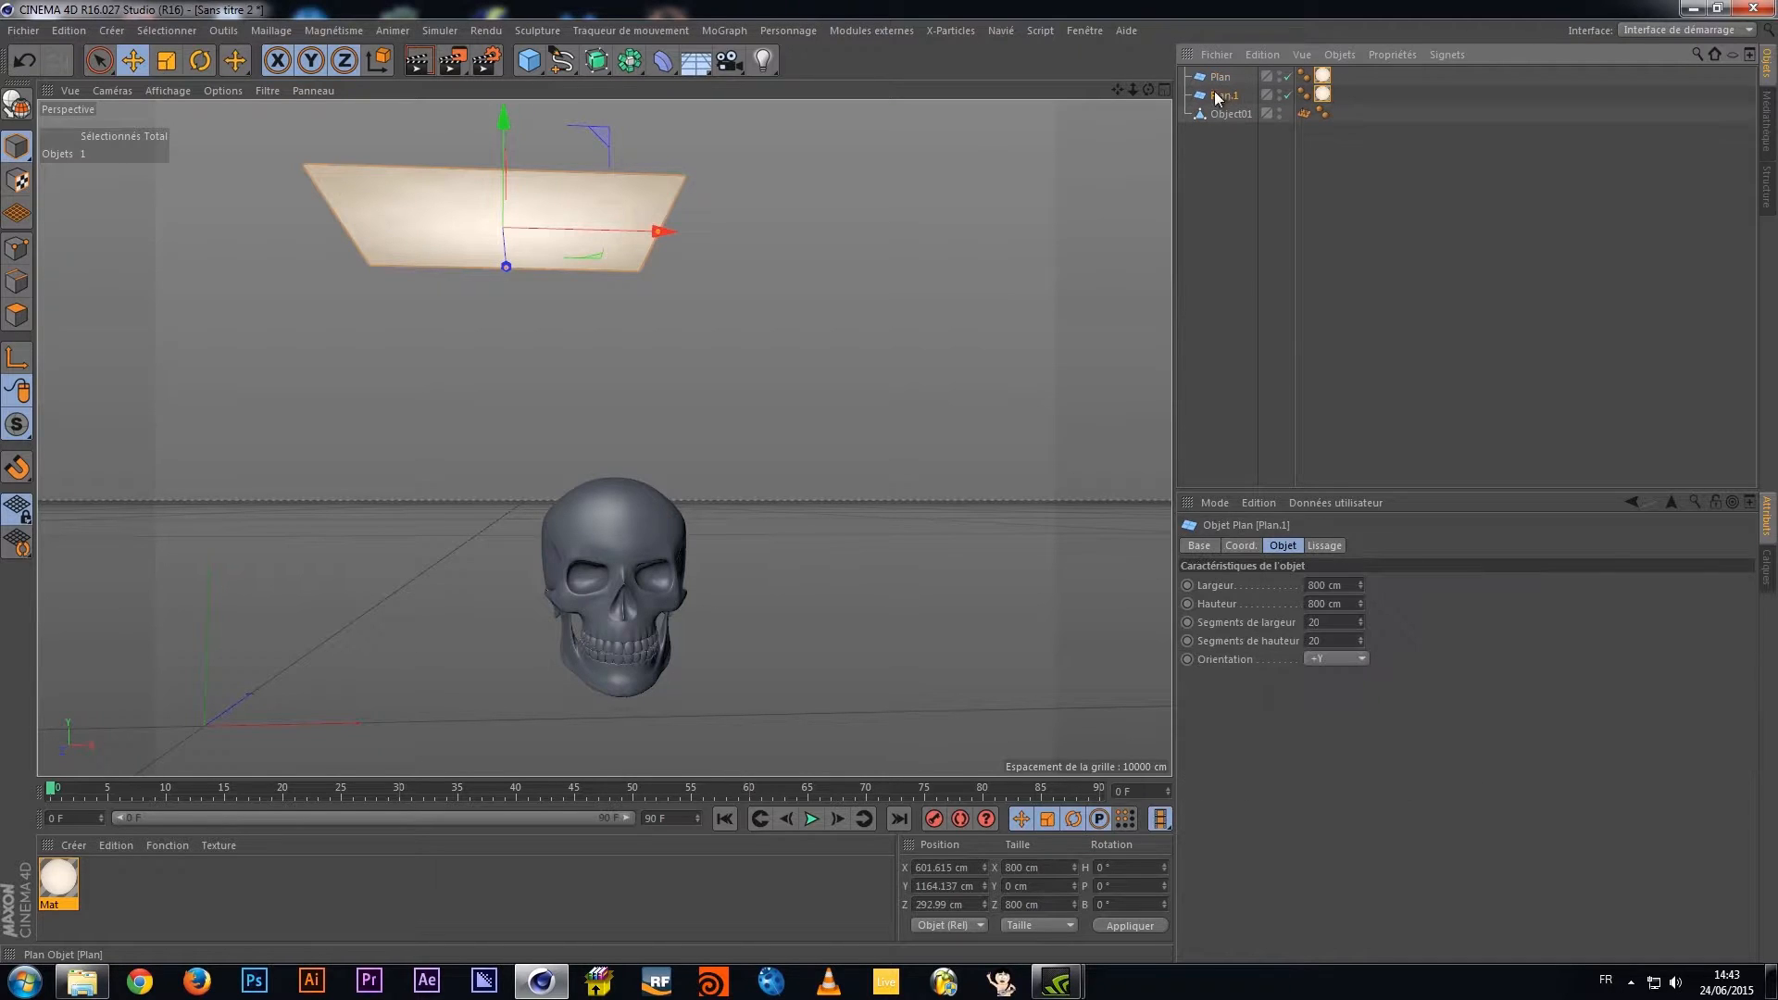
left_click(203, 61)
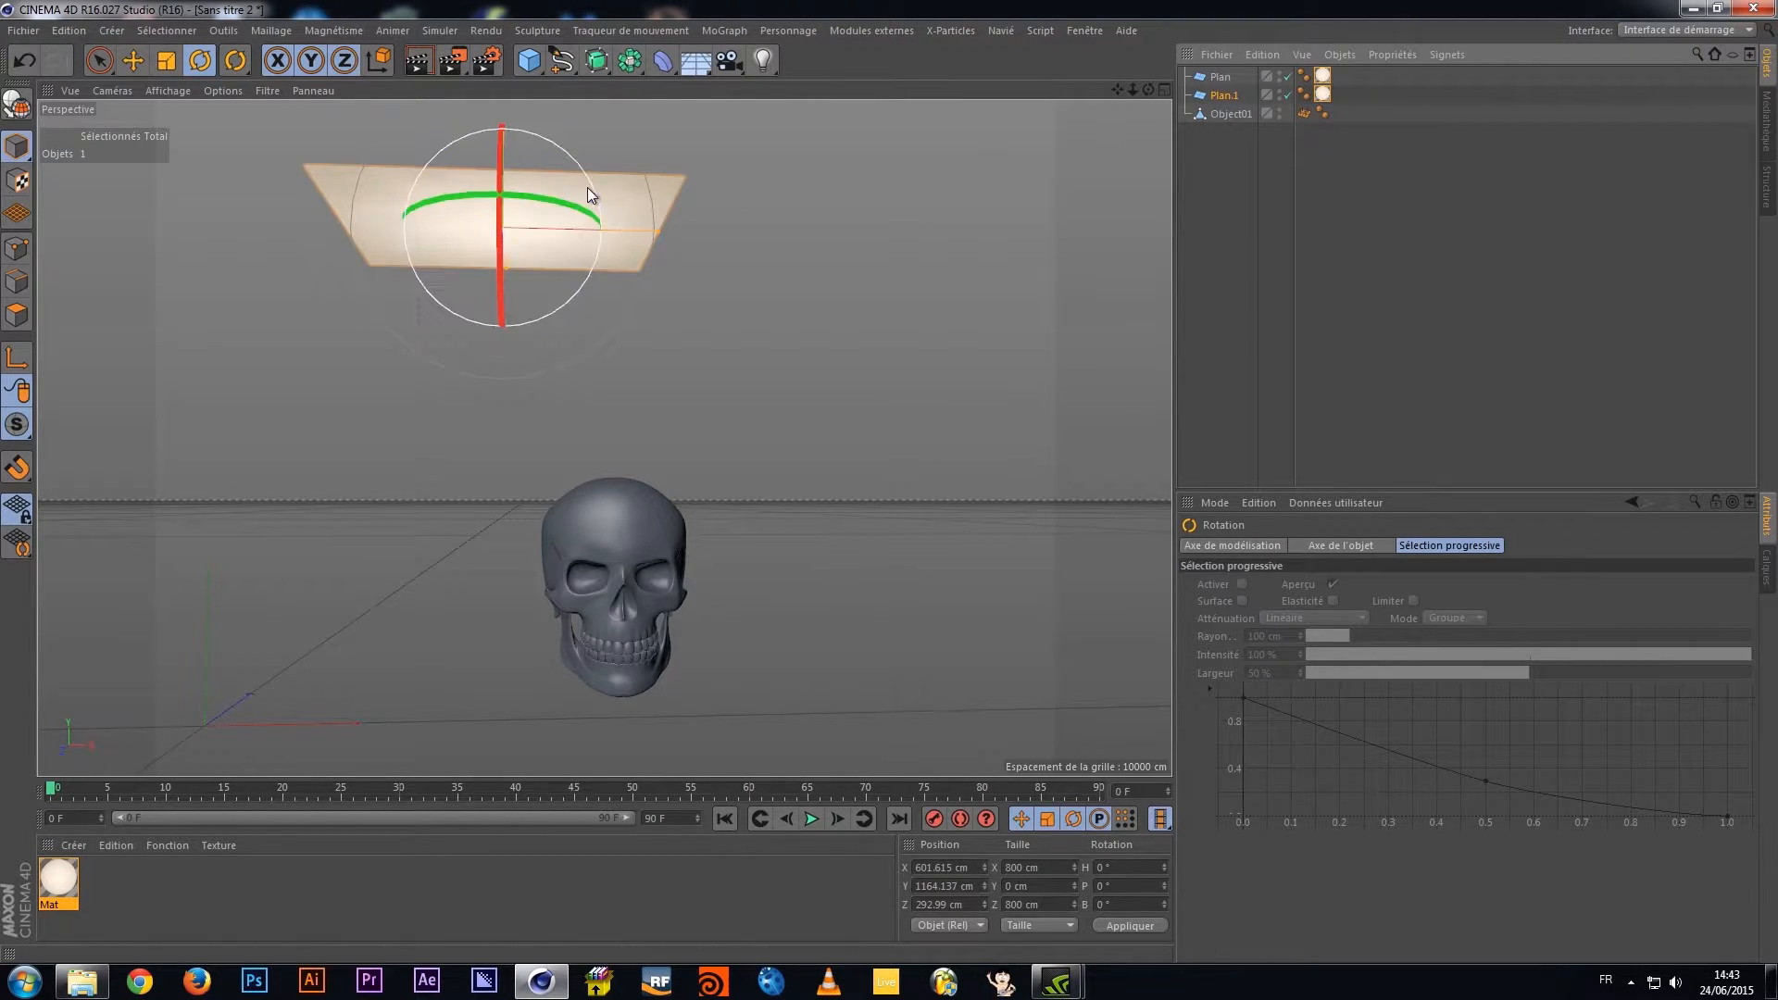
left_click_drag(587, 187, 451, 135)
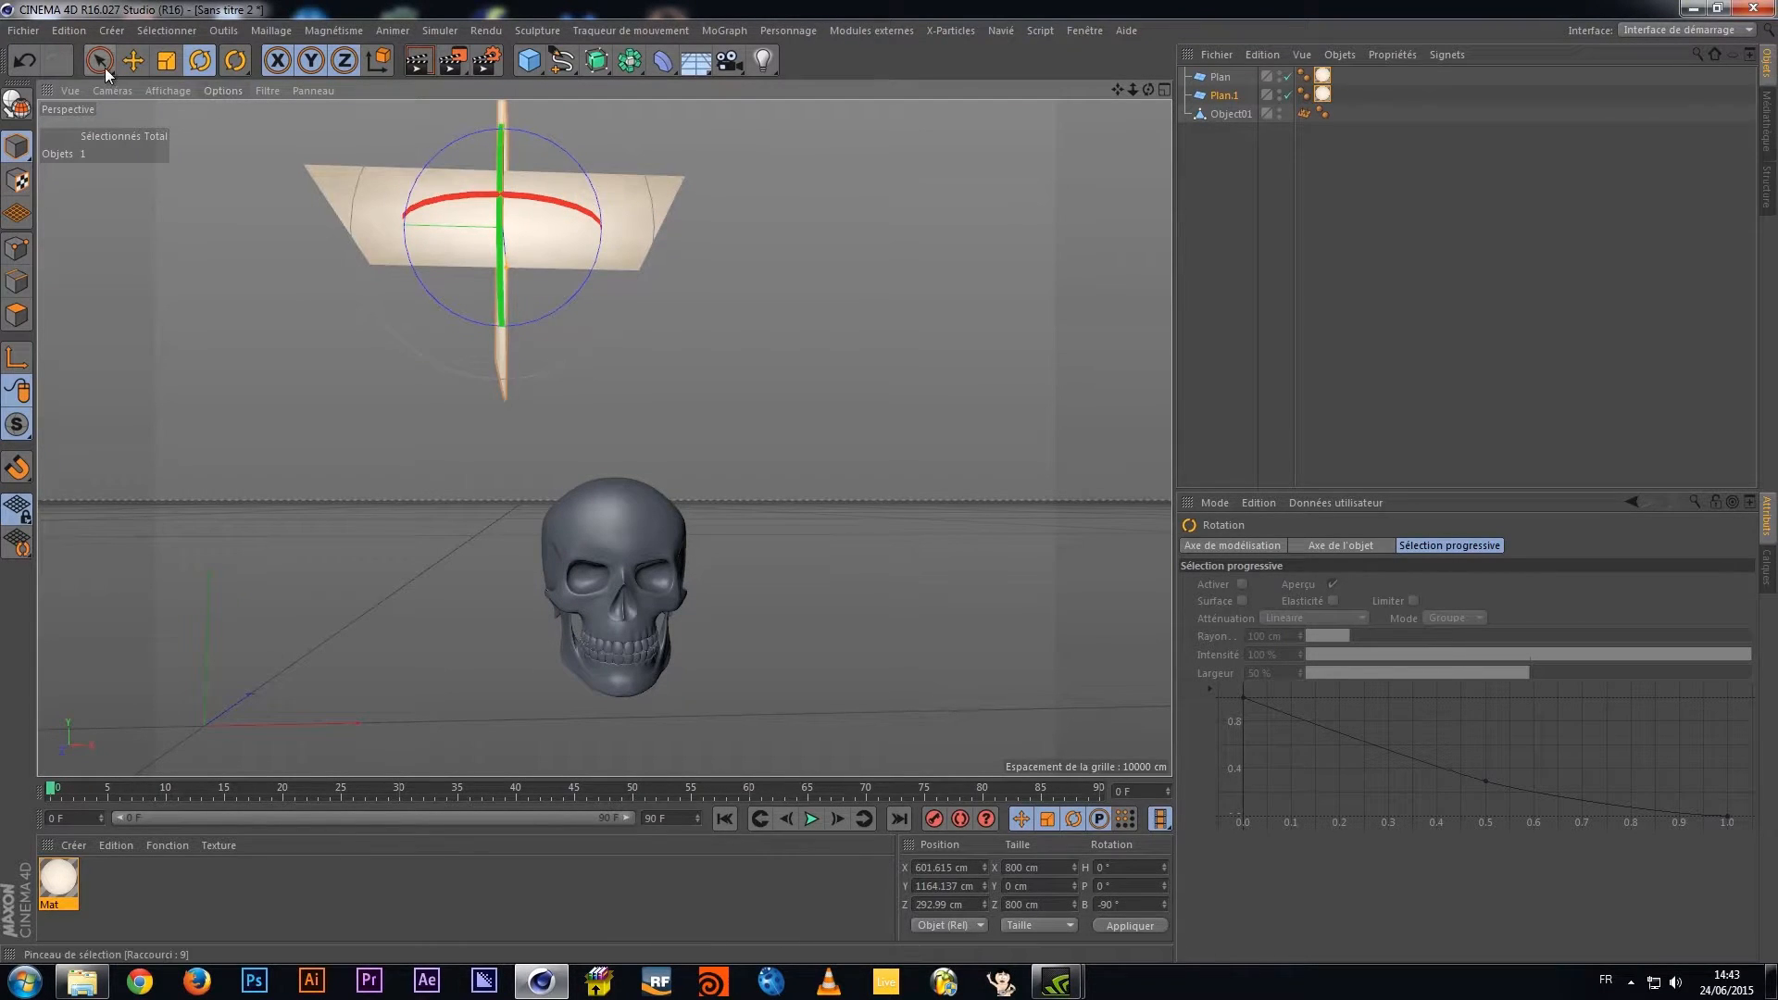
Move the vertical plane beside the skull, to X about -432 cm and Y about 581 cm
left_click(133, 61)
left_click_drag(484, 241, 649, 258, "alt")
left_click_drag(623, 129, 341, 395)
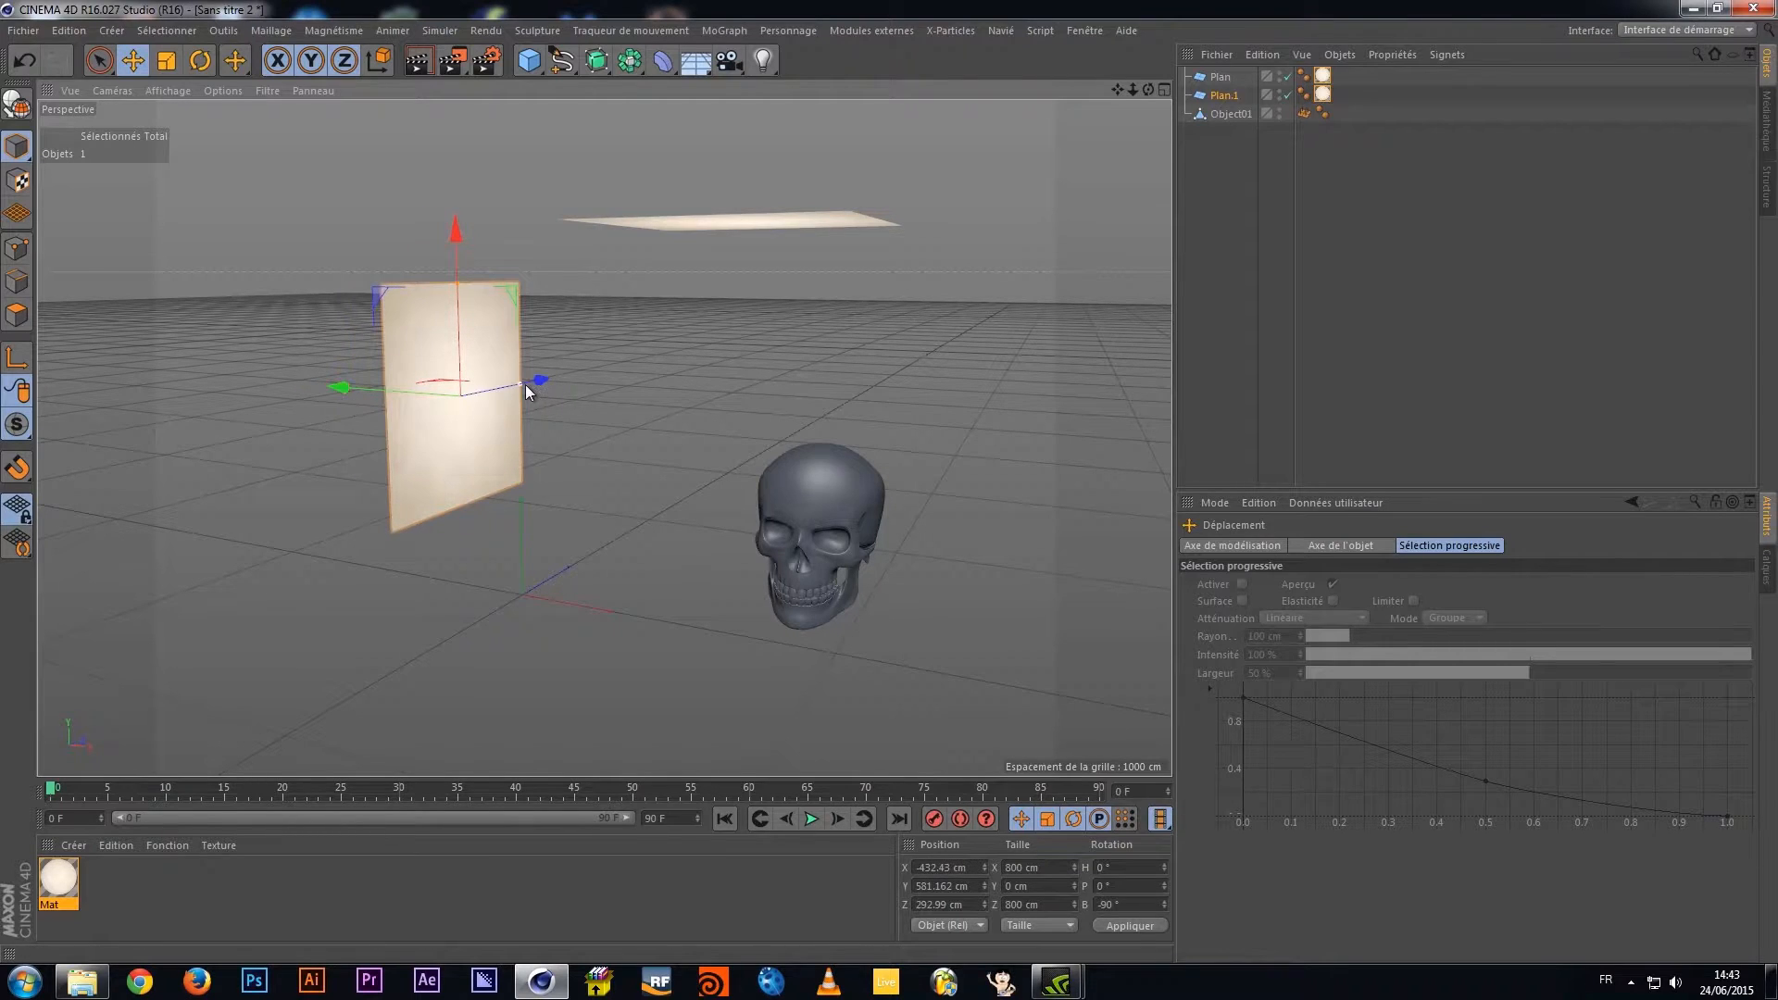
Enlarge the vertical plane to about 819 by 917 cm and shift it to X about -385 cm
left_click_drag(522, 386, 528, 384)
left_click_drag(452, 280, 453, 280)
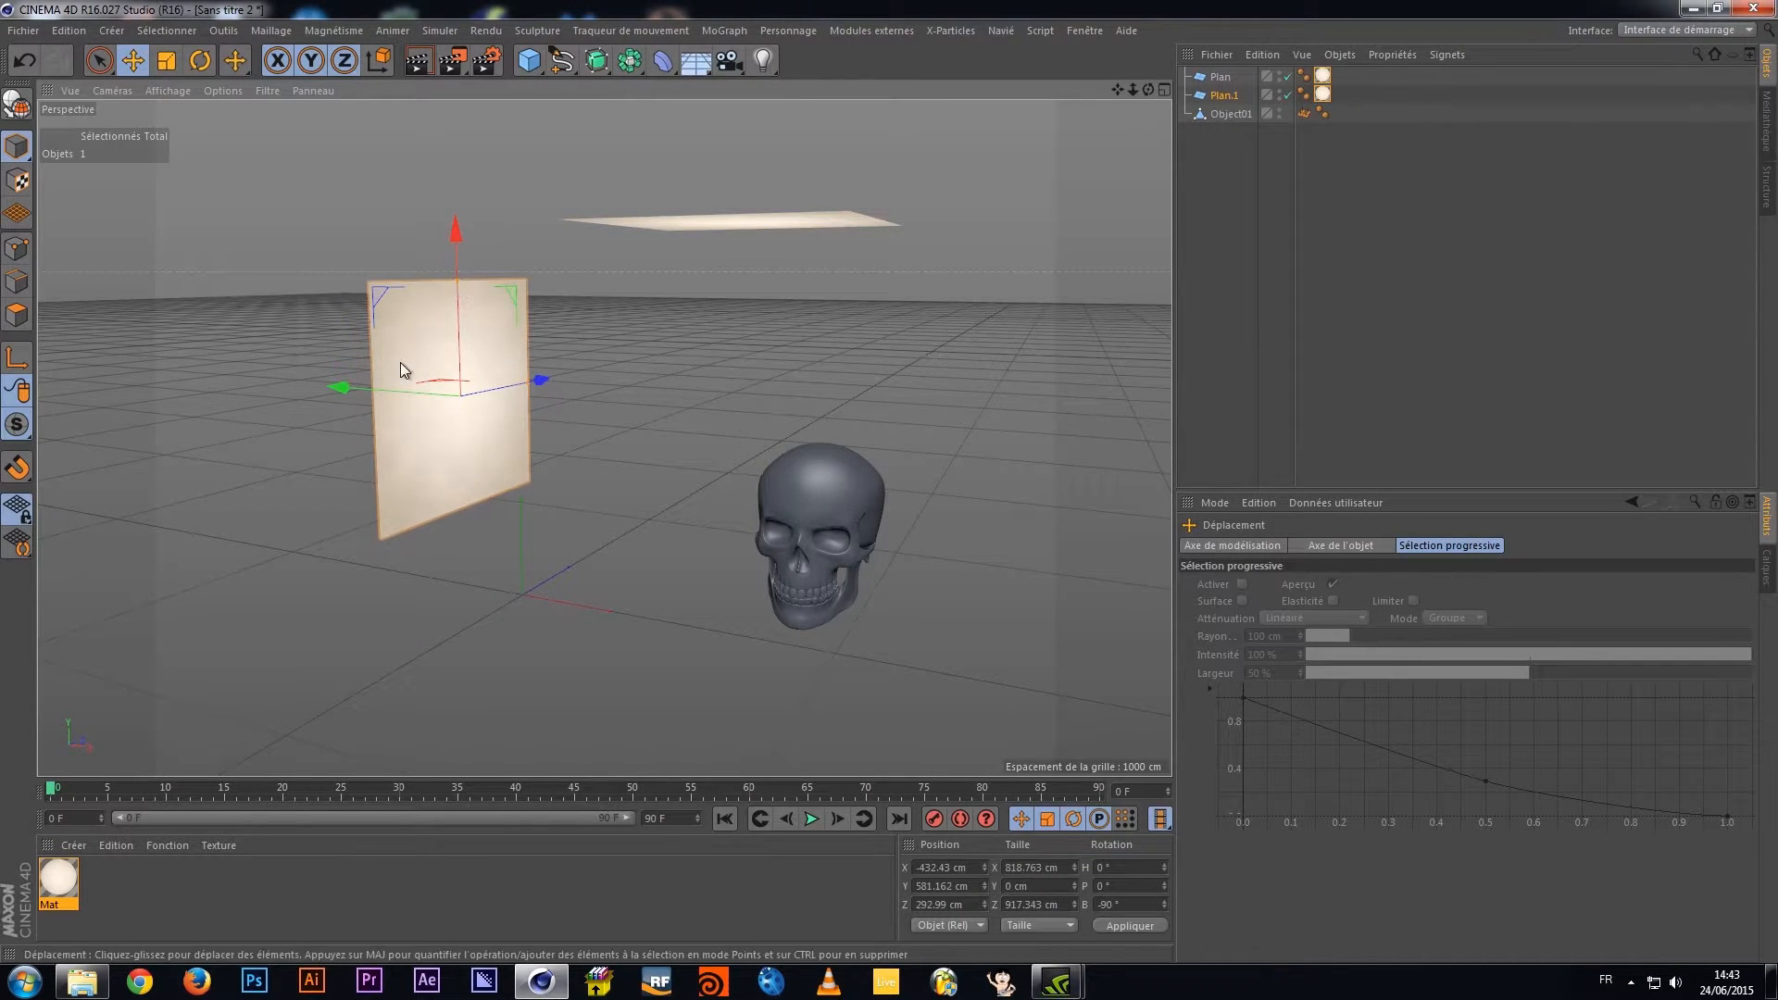
left_click_drag(385, 383, 722, 545)
left_click(836, 567)
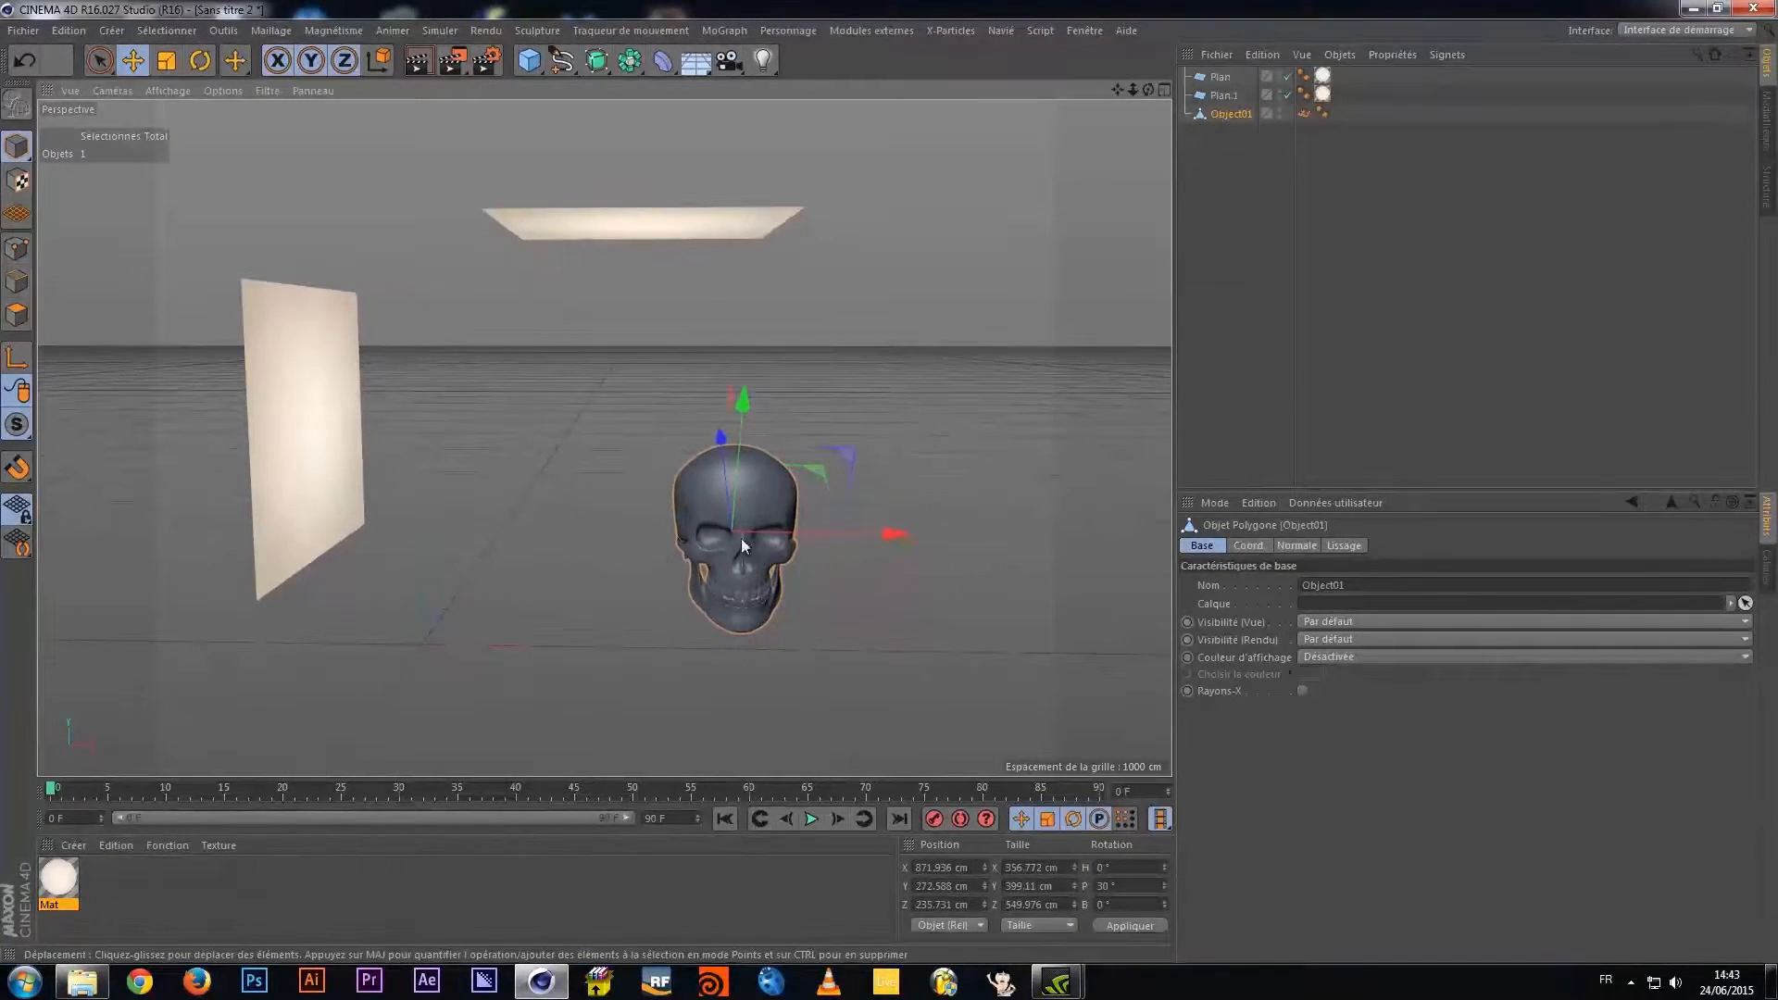
left_click(334, 443)
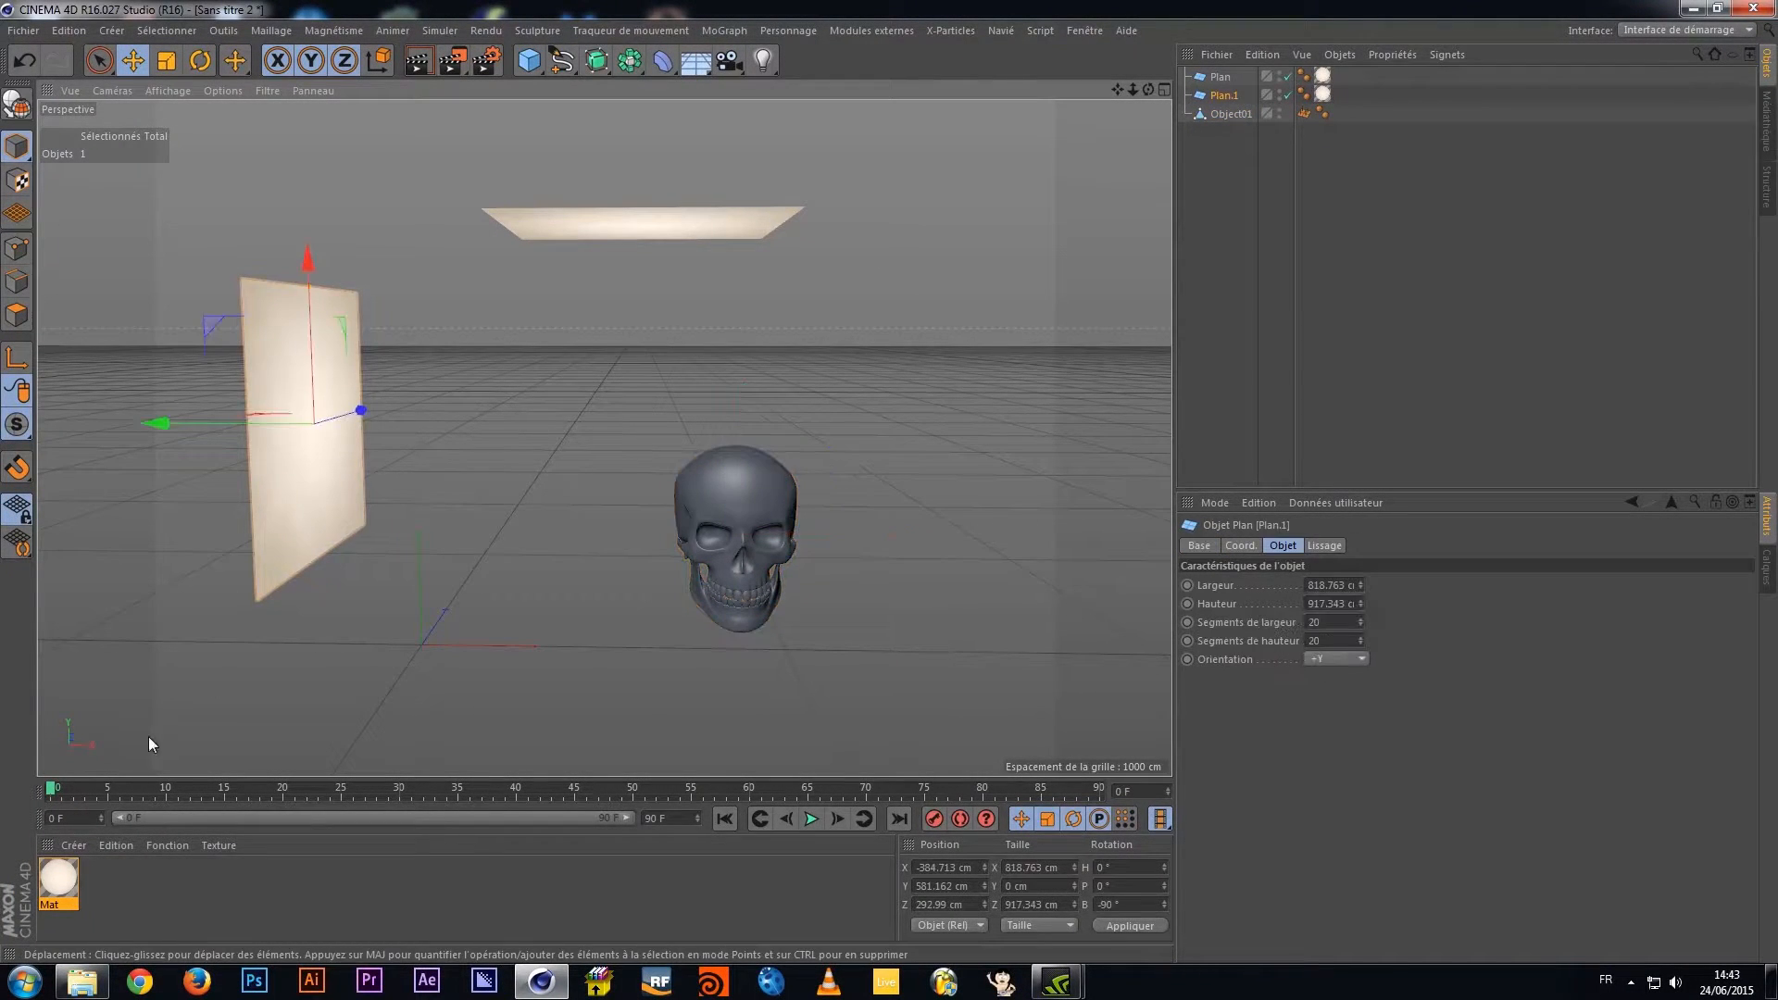
Duplicate the cream material and remove the original material's tag from the vertical plane
double_click(131, 889)
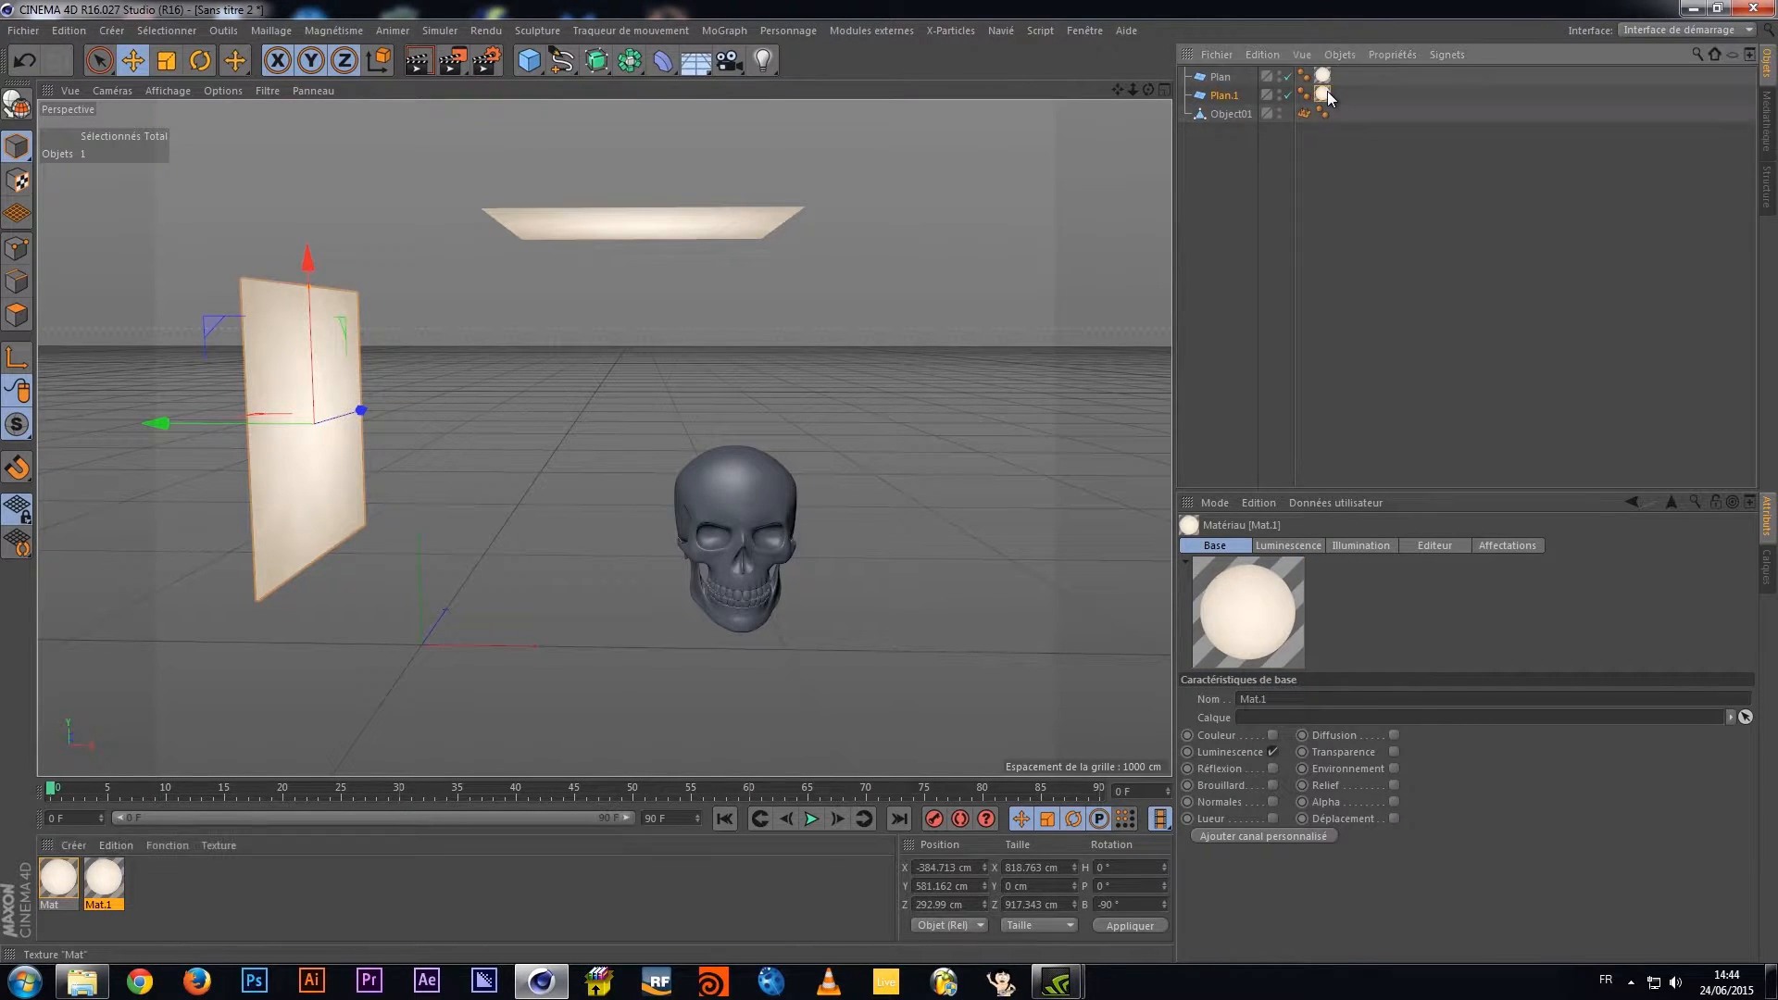
left_click(1324, 95)
key("Delete")
Set the copied material's luminescence color to pale cyan, RGB 208, 255, 251, and apply it to the vertical plane
left_click(116, 881)
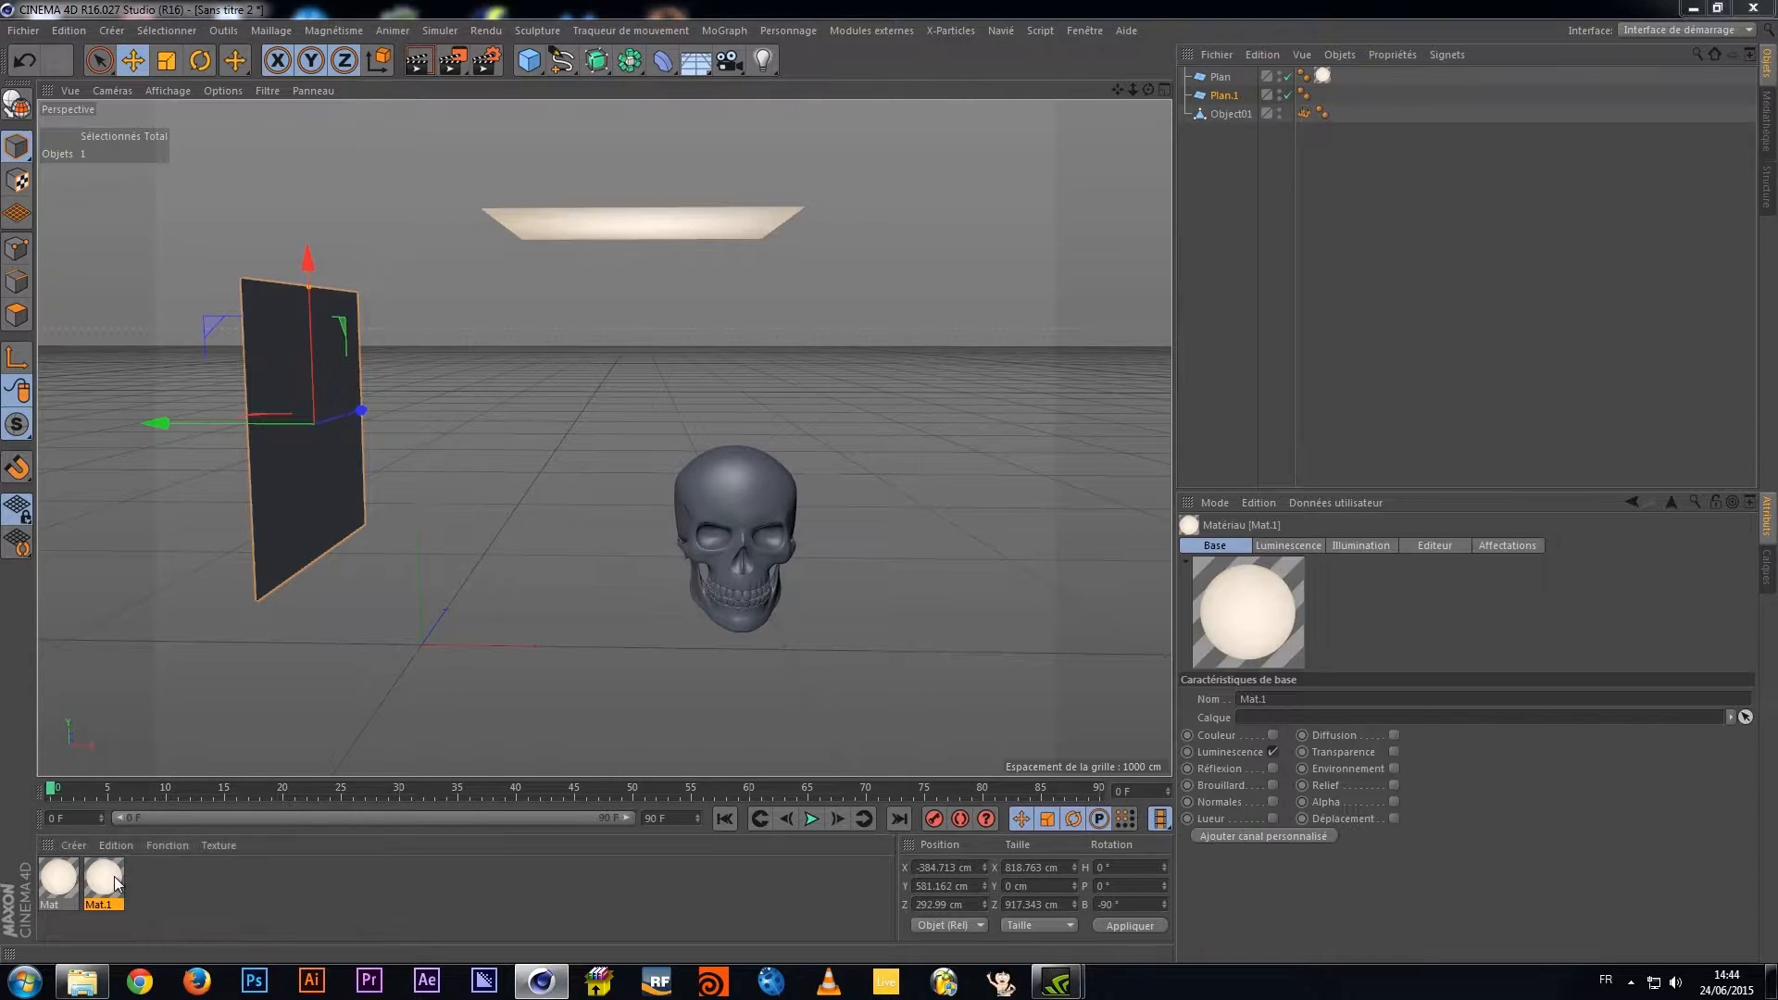
double_click(116, 881)
left_click(514, 193)
left_click_drag(551, 142, 553, 137)
left_click(474, 280)
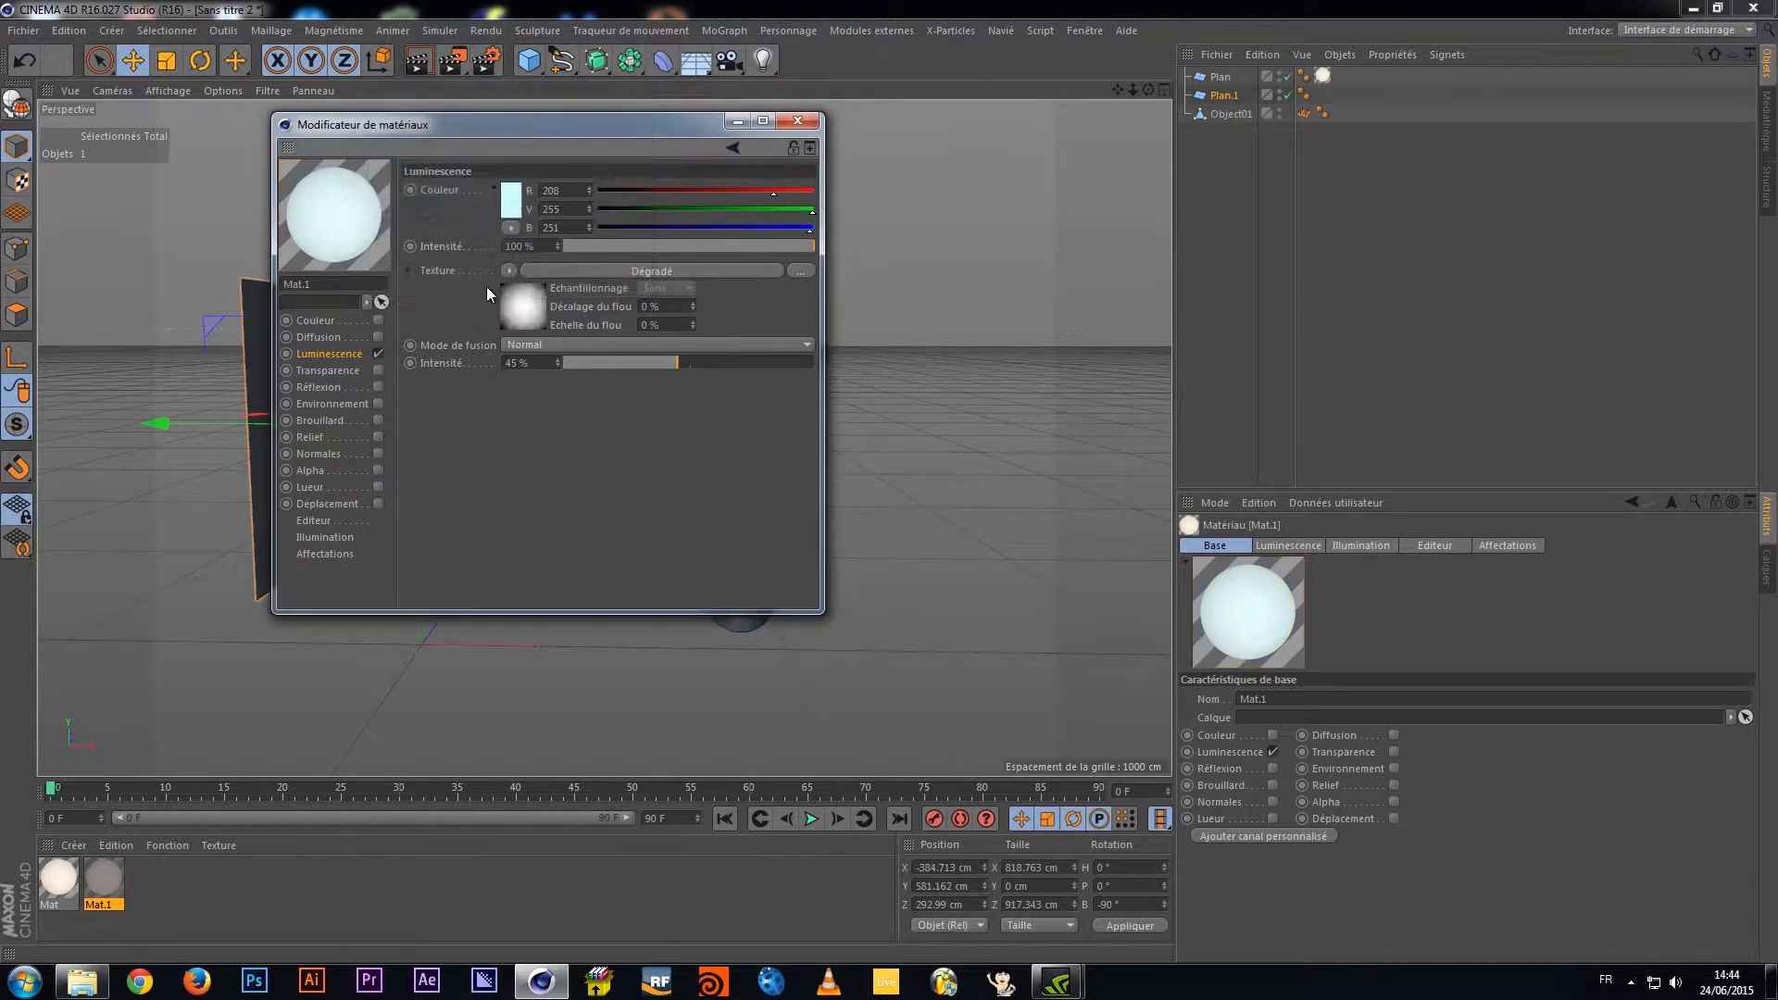
left_click(798, 120)
left_click_drag(173, 821, 320, 481)
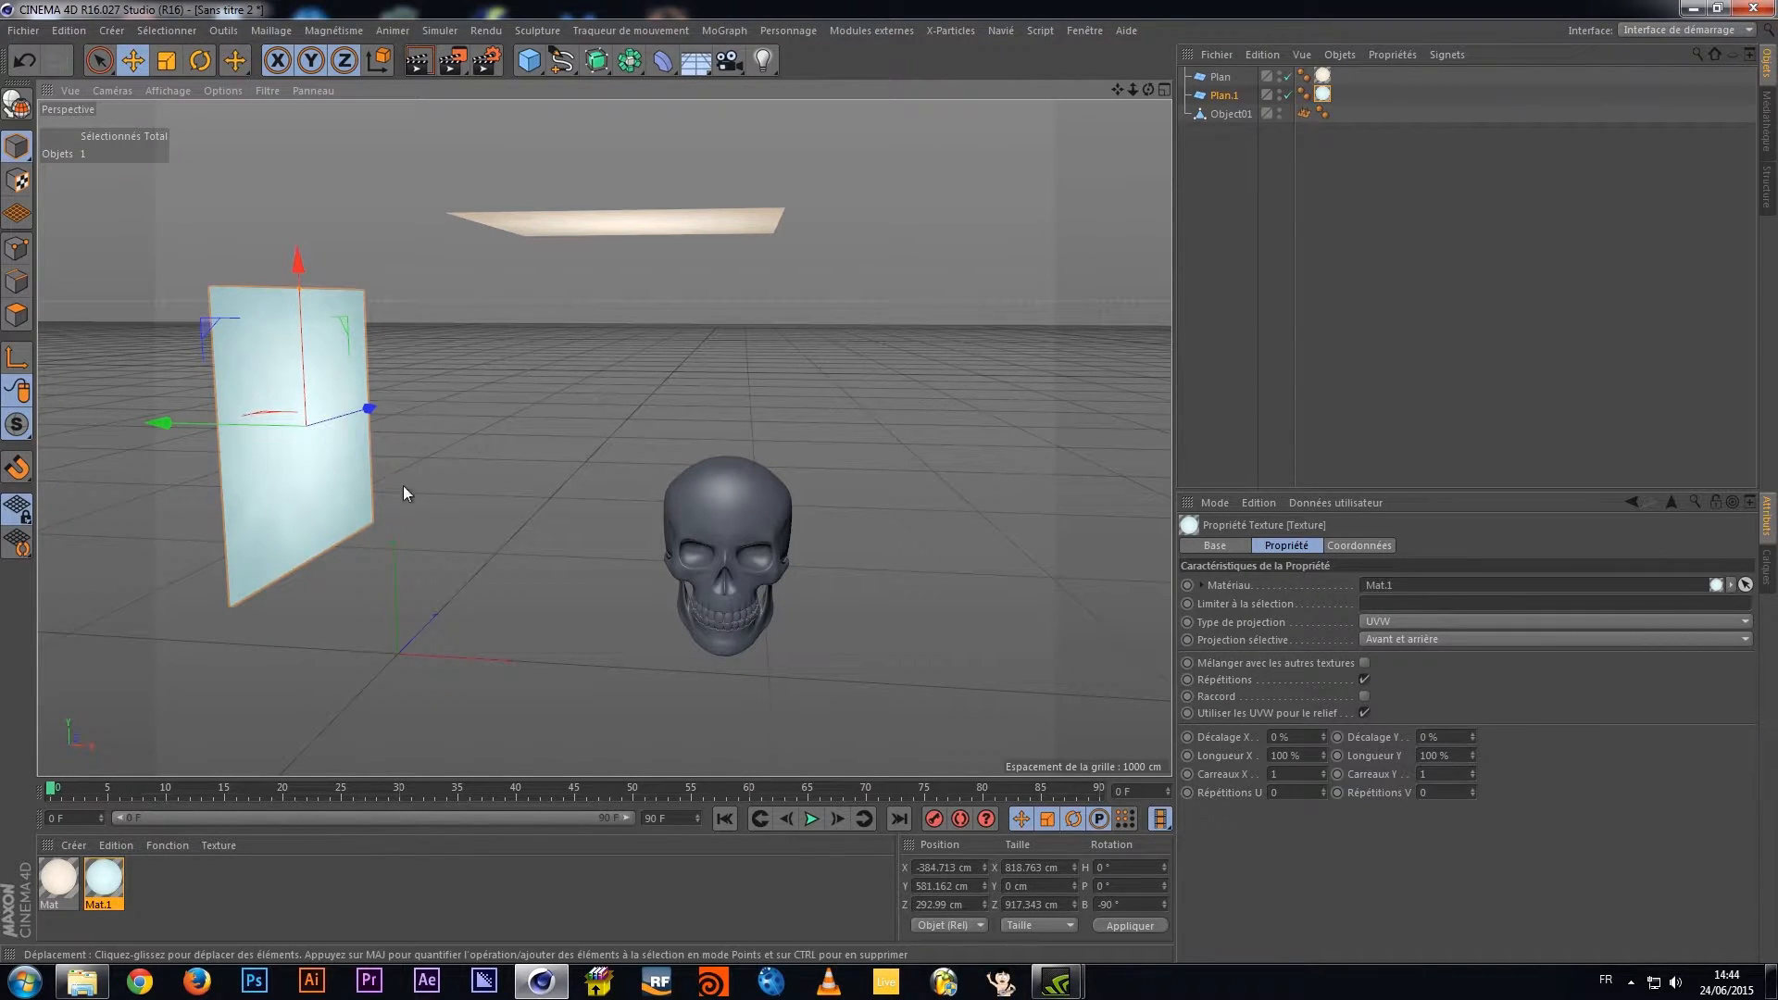
Create an omni light and place it just in front of the vertical plane, at about X -330, Y 584, Z 309 cm
left_click(762, 61)
left_click(812, 83)
left_click_drag(395, 635, 376, 424)
left_click_drag(540, 457, 459, 433)
left_click_drag(334, 481, 603, 436, "alt")
left_click_drag(409, 453, 509, 461)
left_click_drag(391, 497, 654, 531, "alt")
left_click_drag(585, 462, 558, 463)
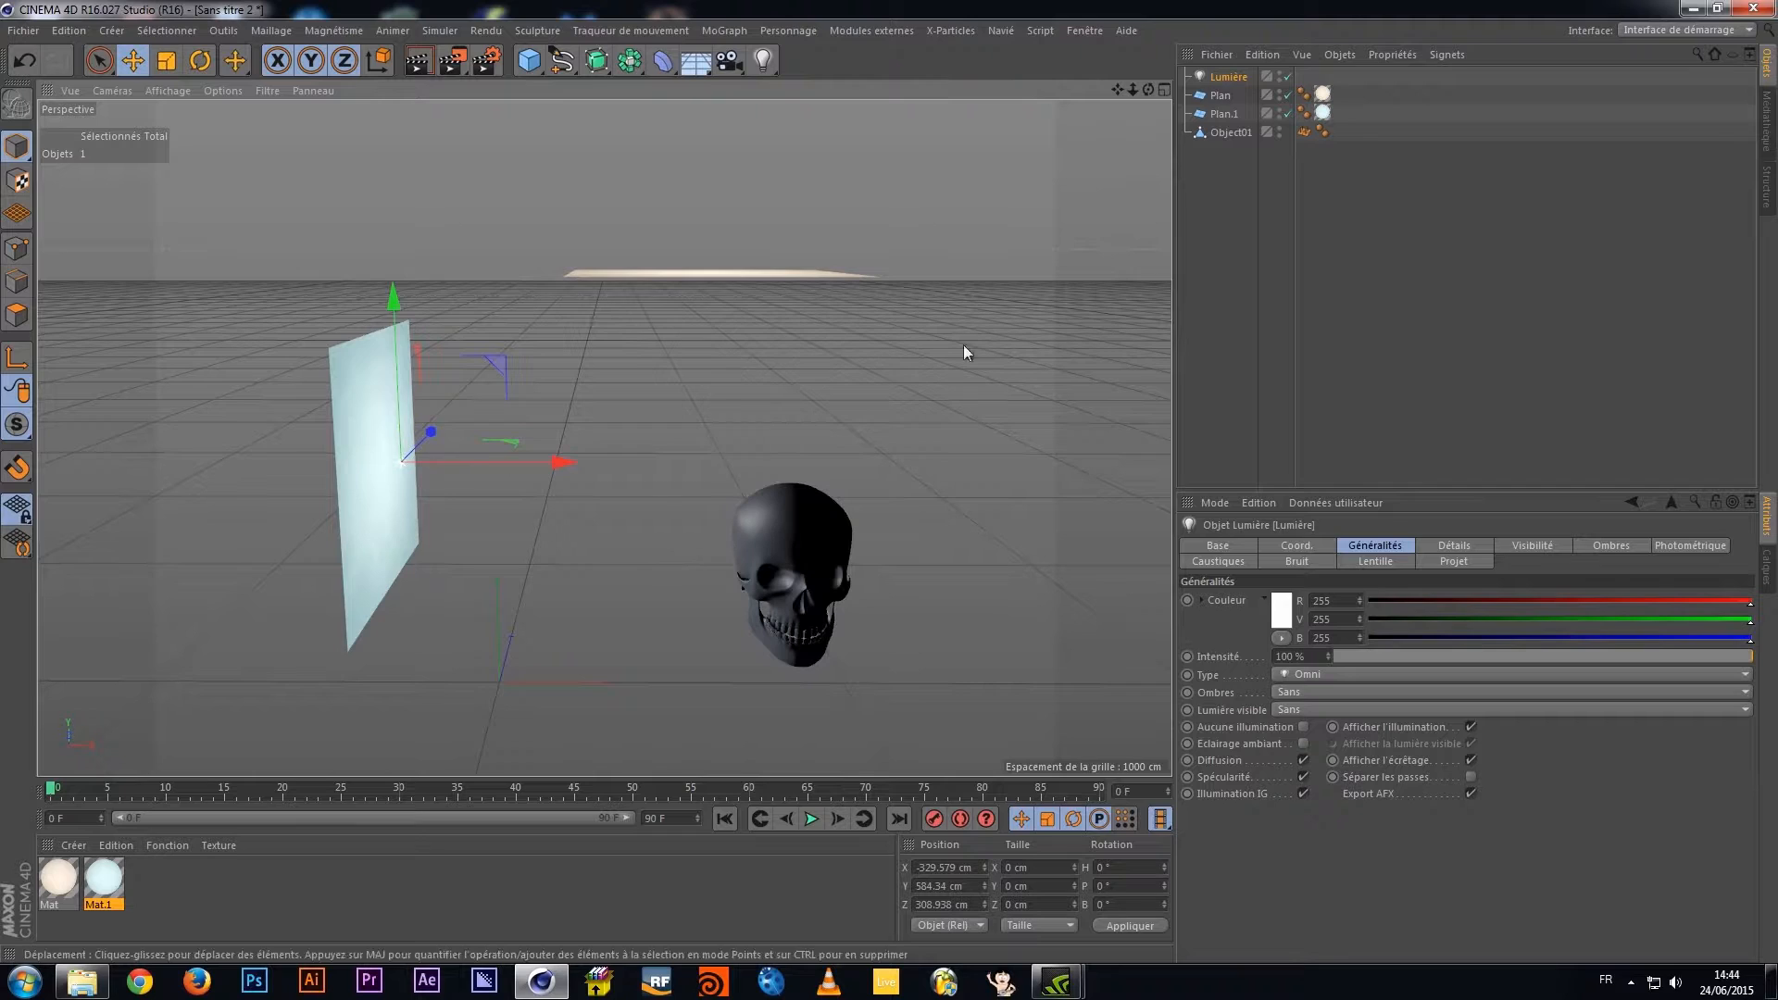
Set the light's color to light cyan, RGB 167, 255, 244
left_click(1283, 608)
left_click(1320, 531)
left_click_drag(1250, 574, 1215, 545)
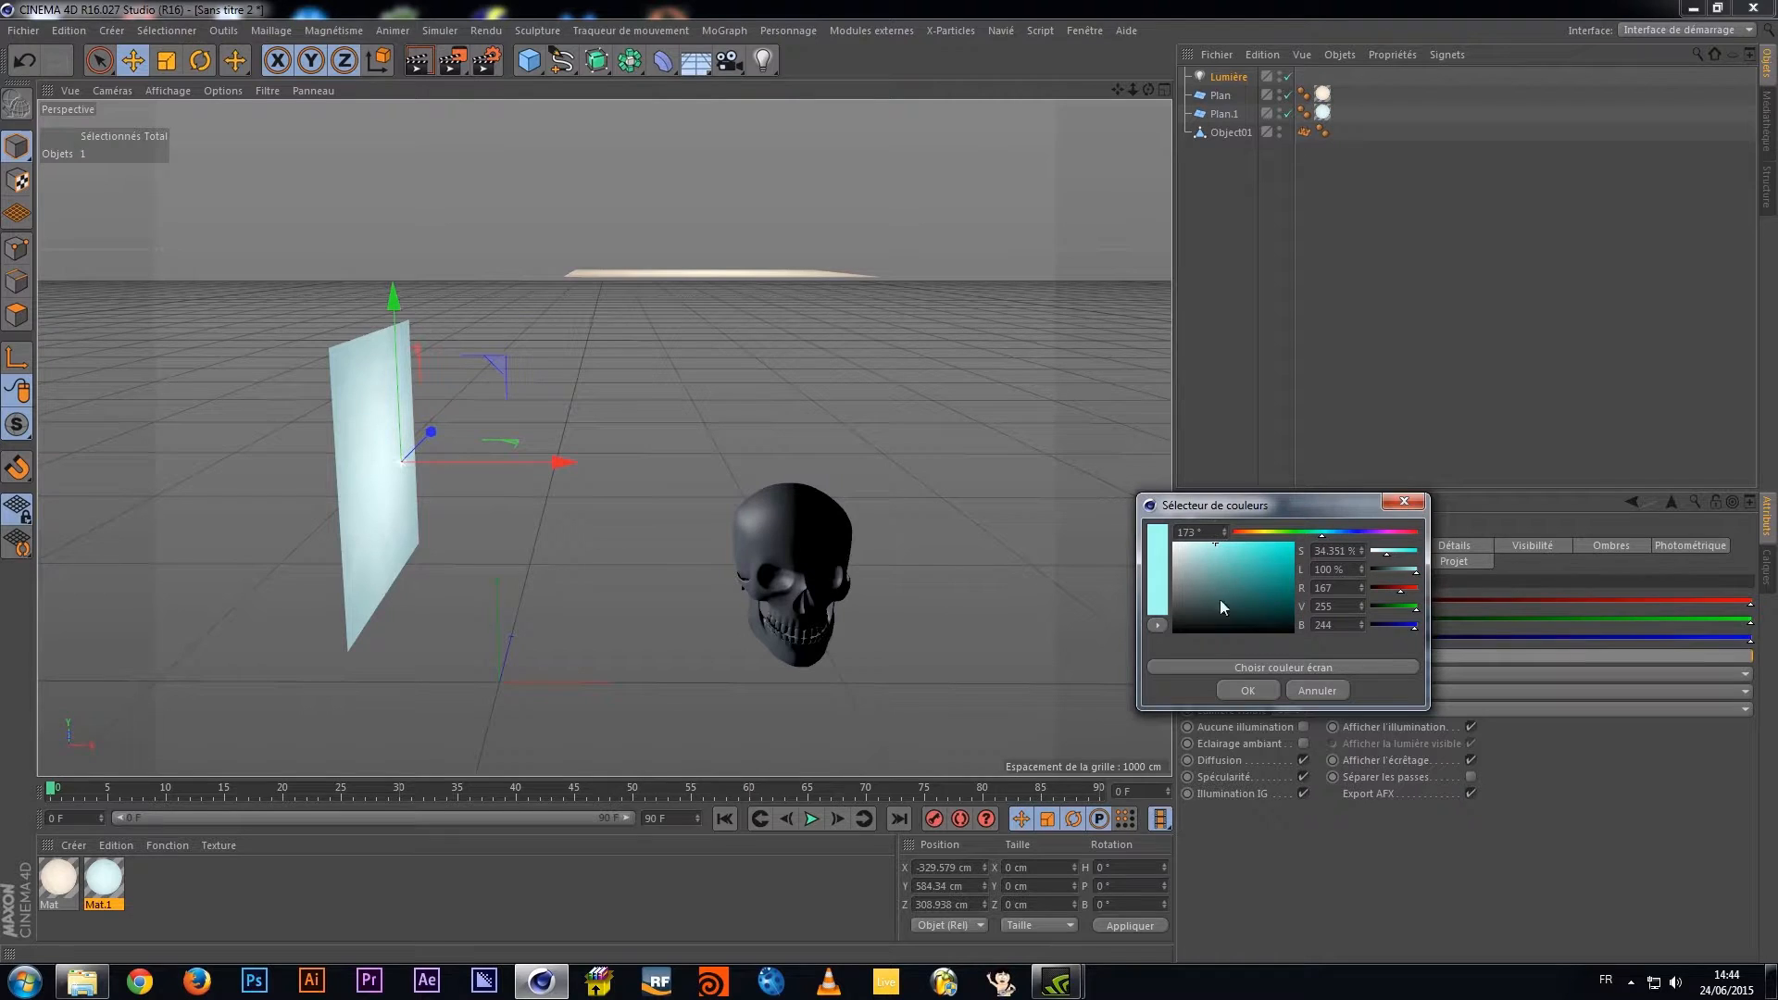
left_click(1249, 690)
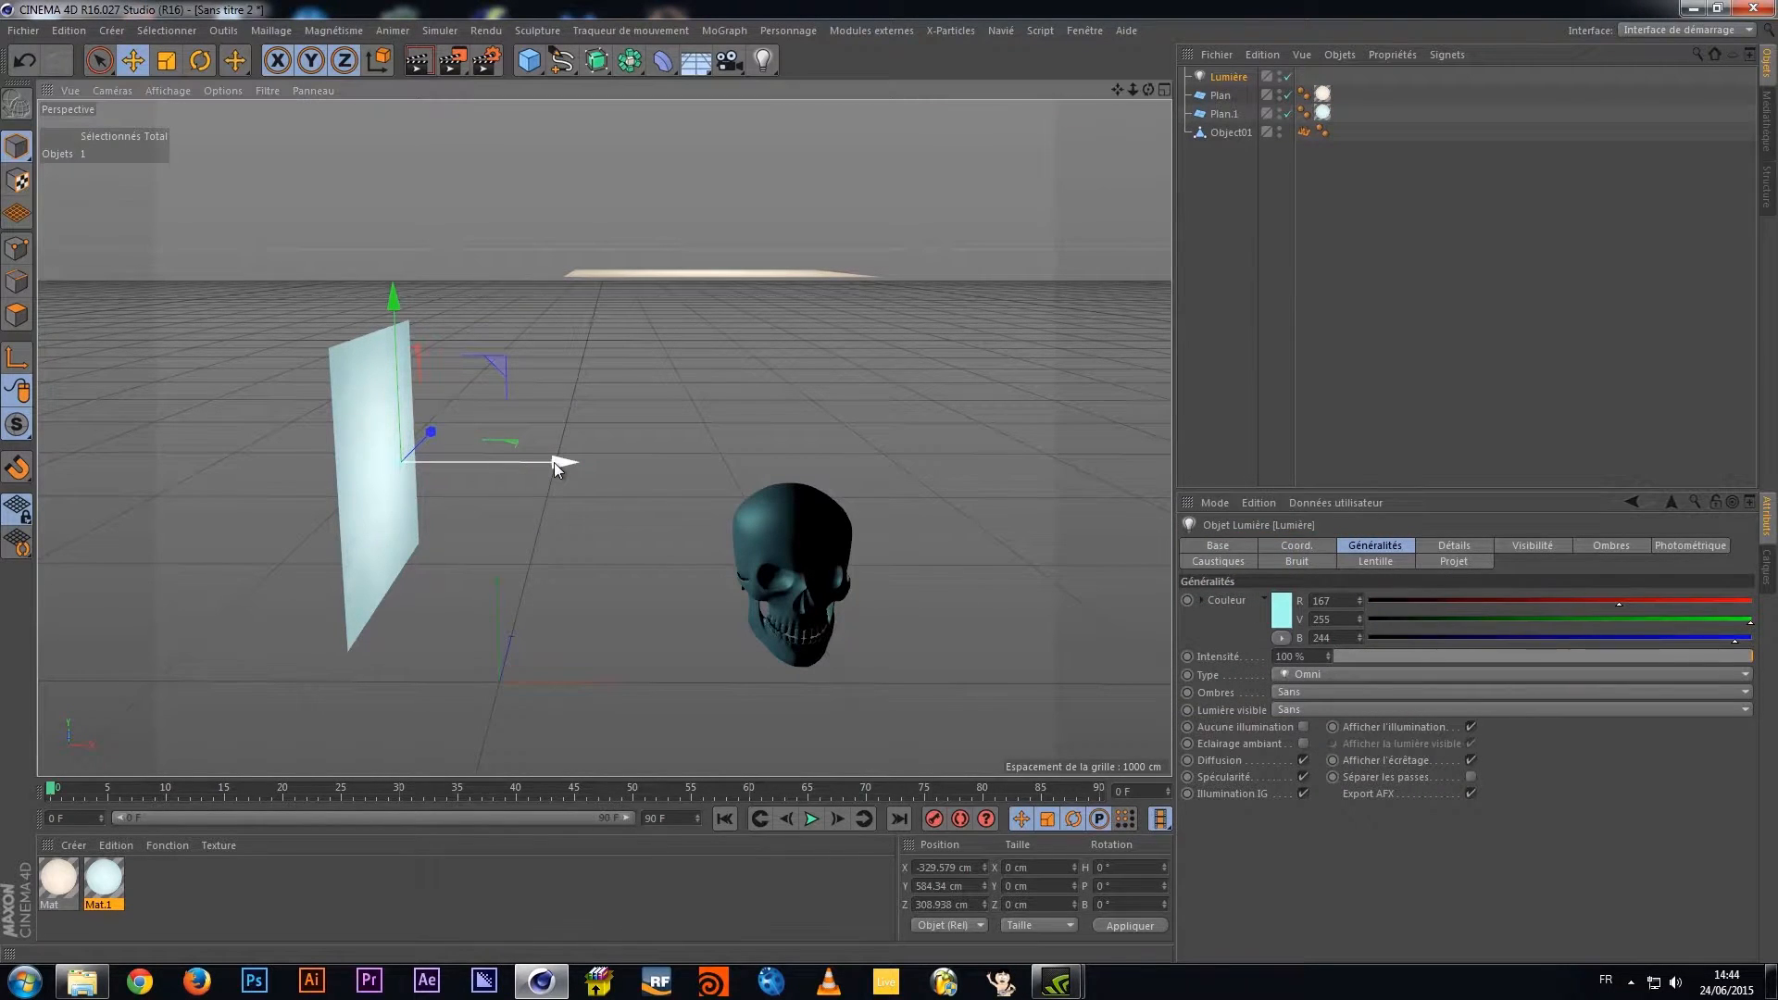
Duplicate the light and place the copy just under the overhead plane, at about X 600, Y 1159 cm
left_click_drag(1229, 77, 1231, 86, "ctrl")
left_click_drag(557, 467, 882, 491)
left_click_drag(796, 546, 725, 249, "alt")
left_click_drag(759, 345, 800, 252, "alt")
left_click_drag(885, 320, 869, 318)
left_click_drag(748, 352, 759, 429, "alt")
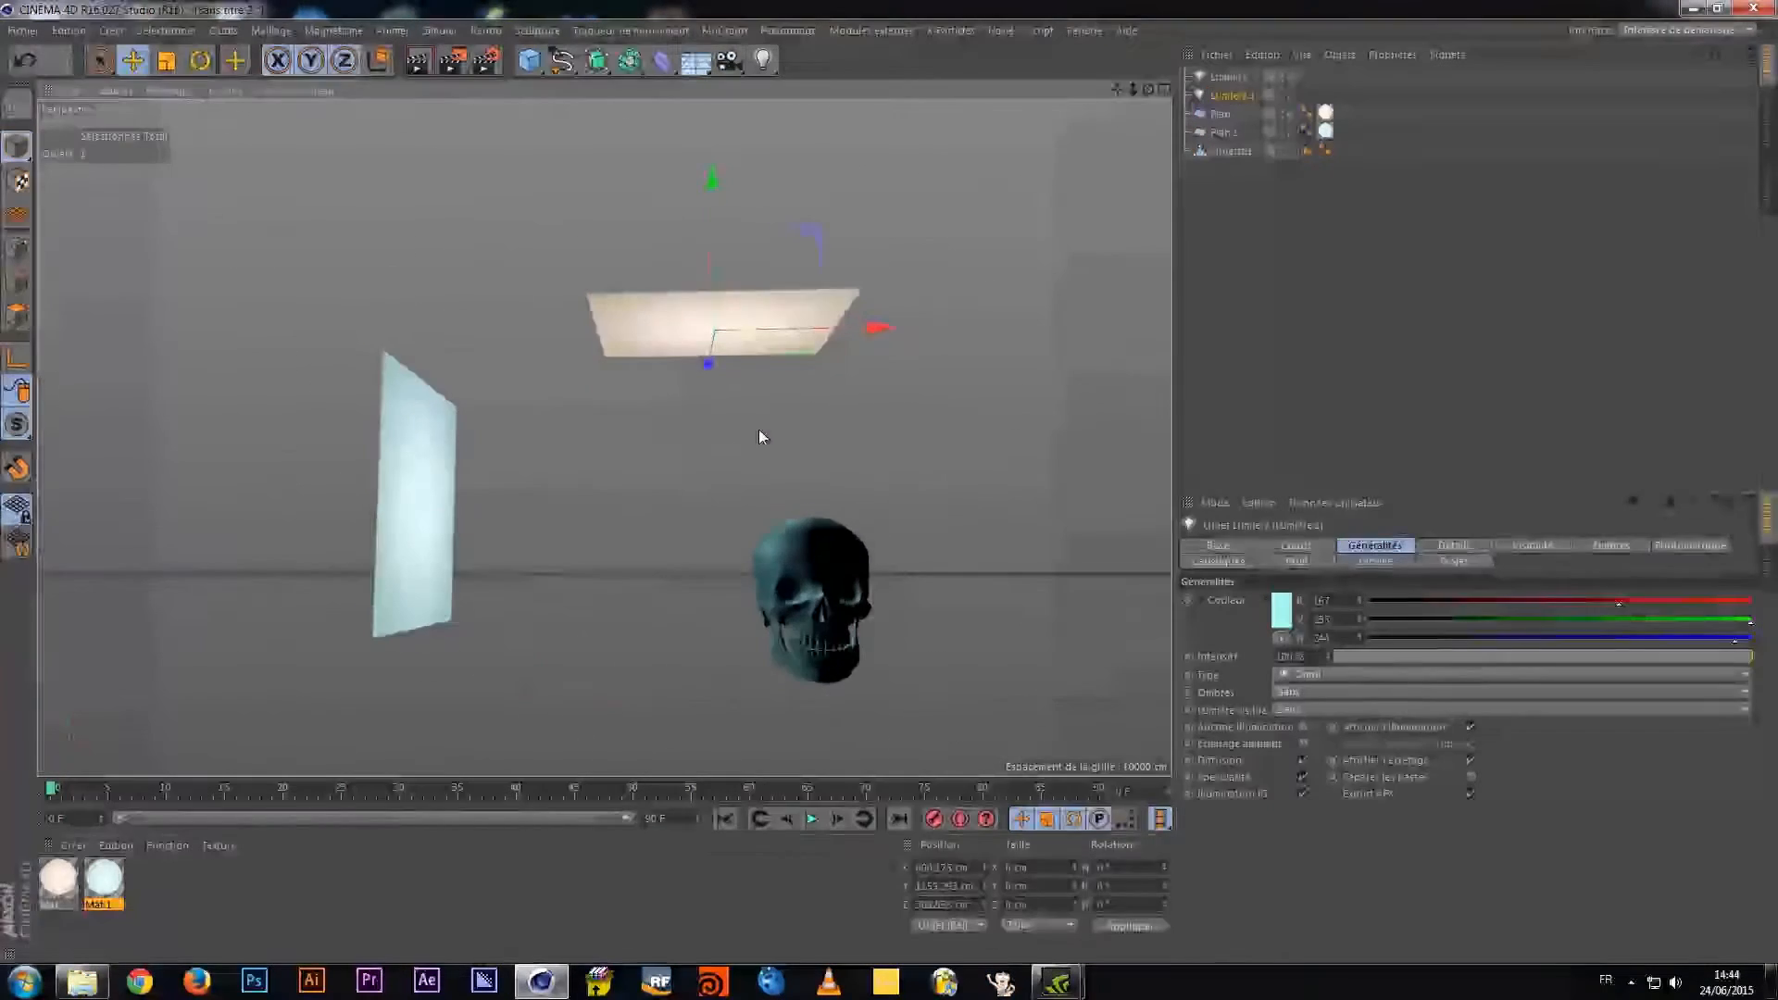
Set the overhead light's color to a warm cream, RGB 255, 235, 210
left_click(1281, 608)
left_click(1250, 546)
left_click_drag(1214, 555, 1195, 550)
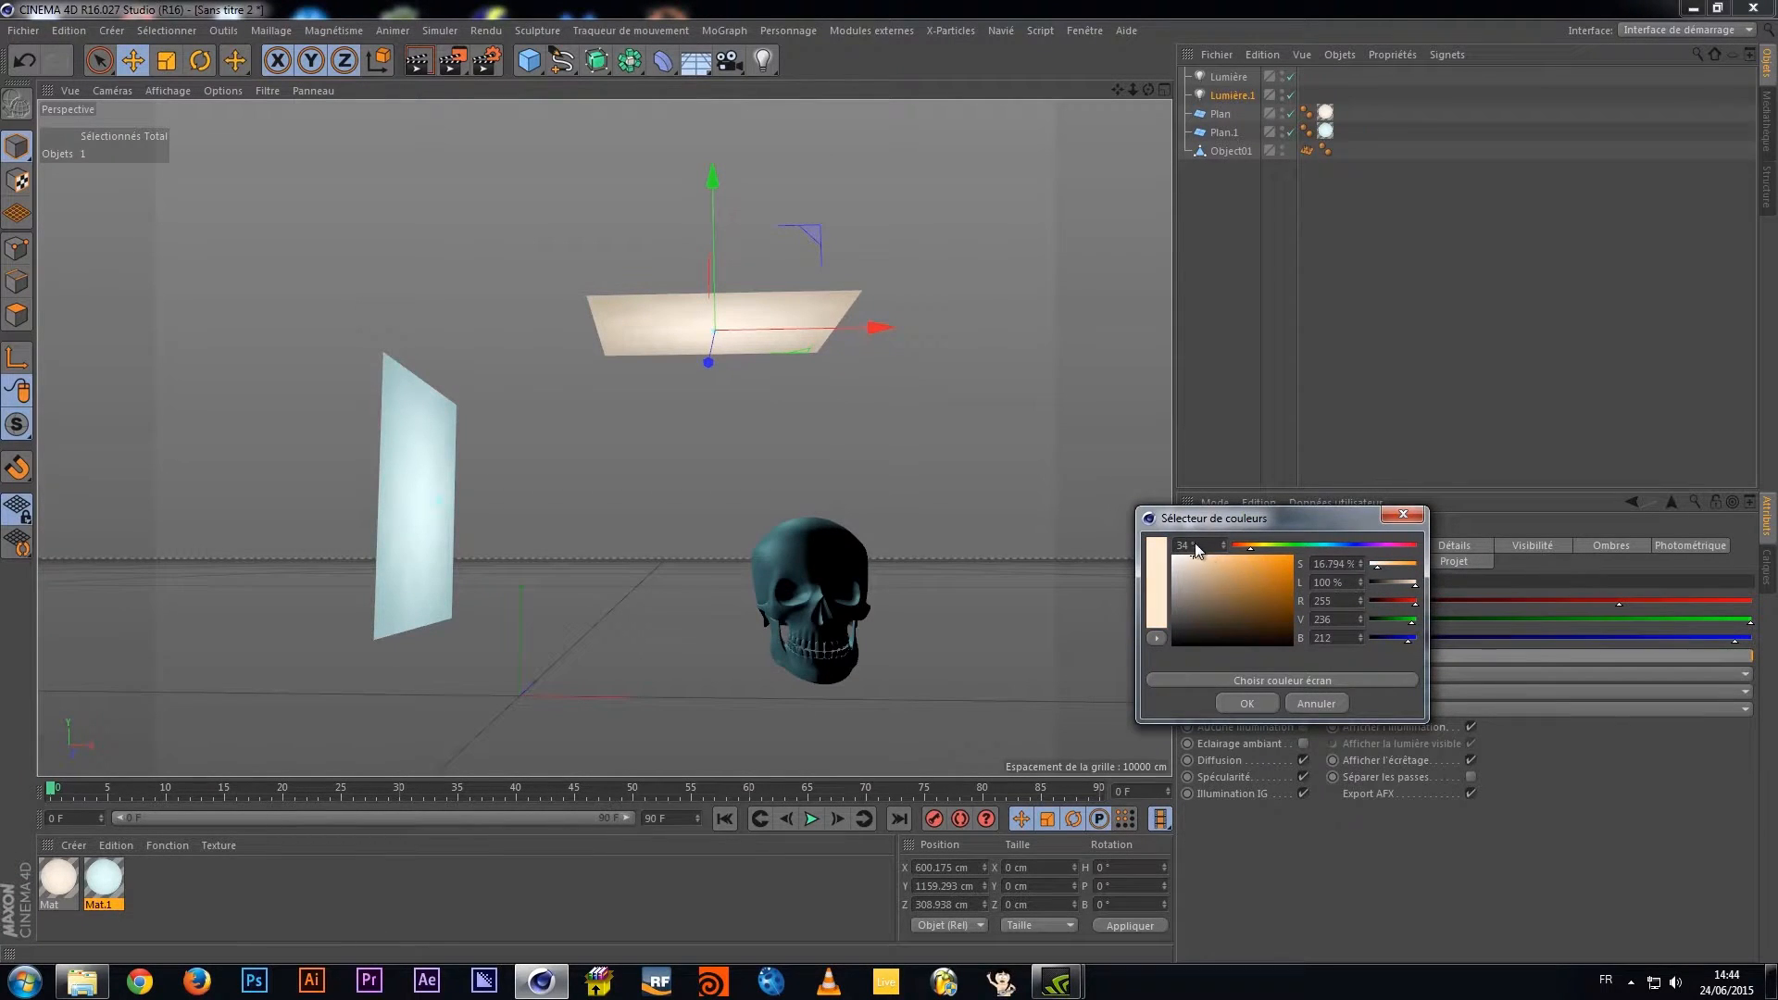
left_click(1244, 701)
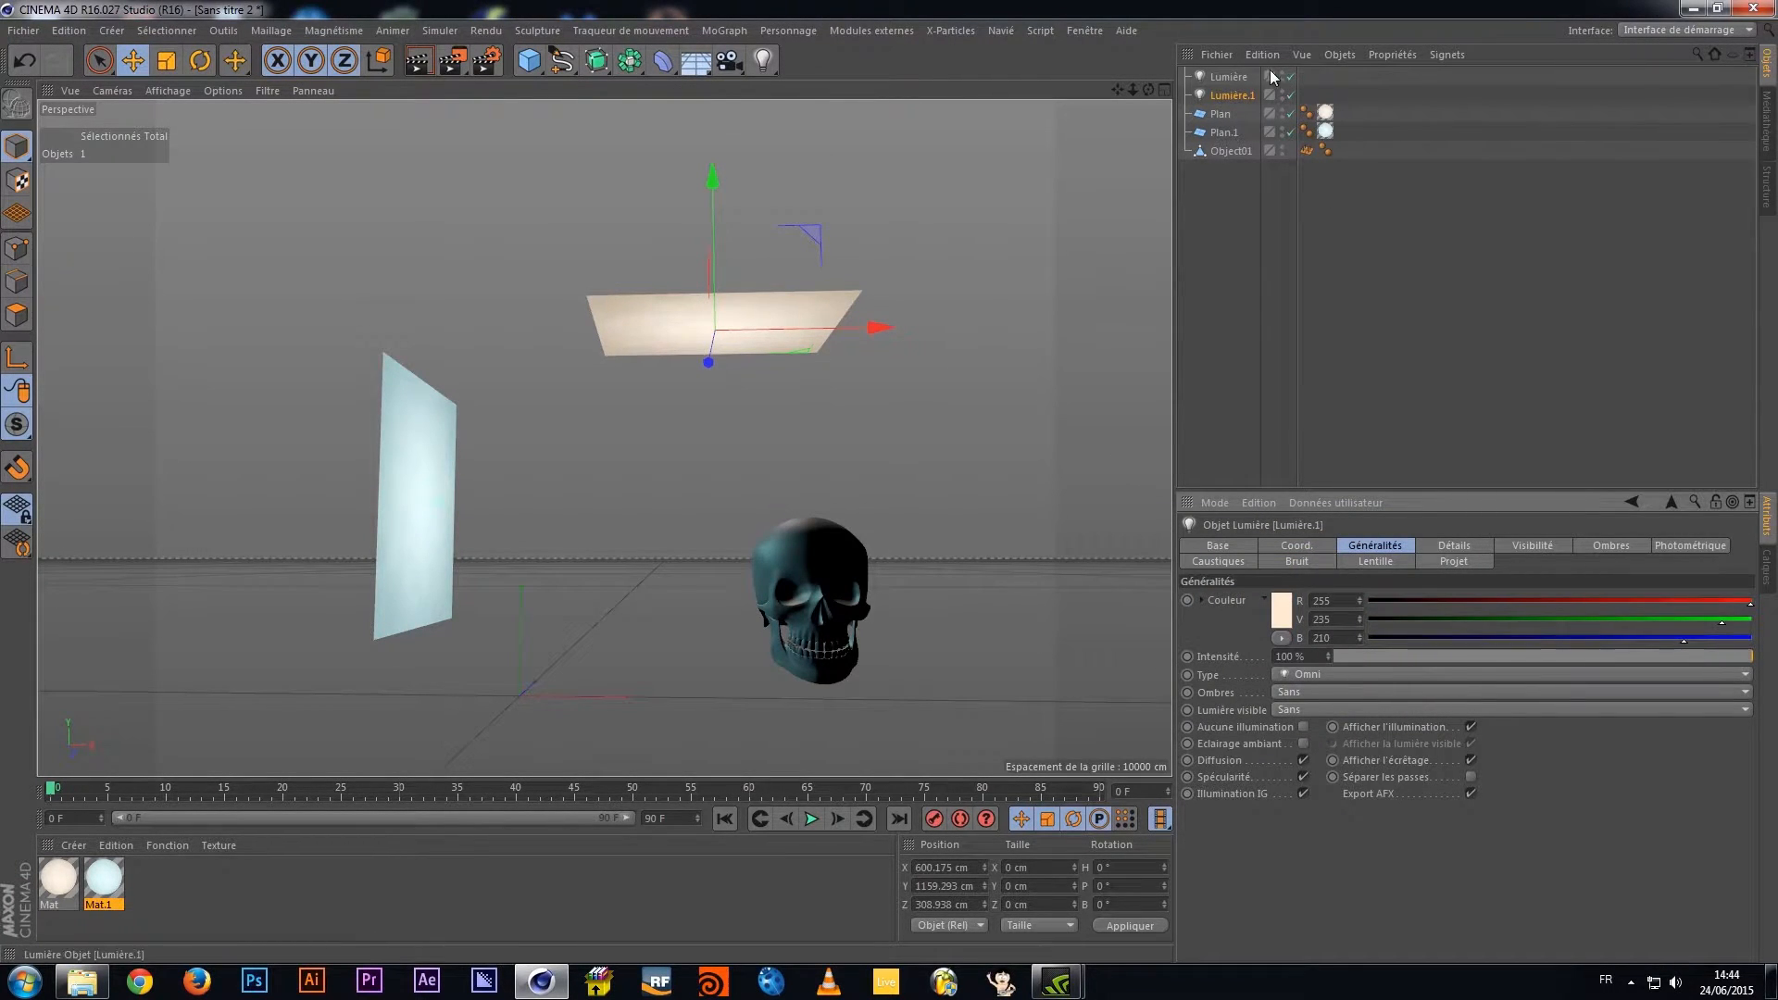
Soften the side light's color to a very pale cyan, RGB 231, 255, 252
left_click(1236, 76)
left_click(1281, 613)
left_click_drag(1213, 556, 1193, 552)
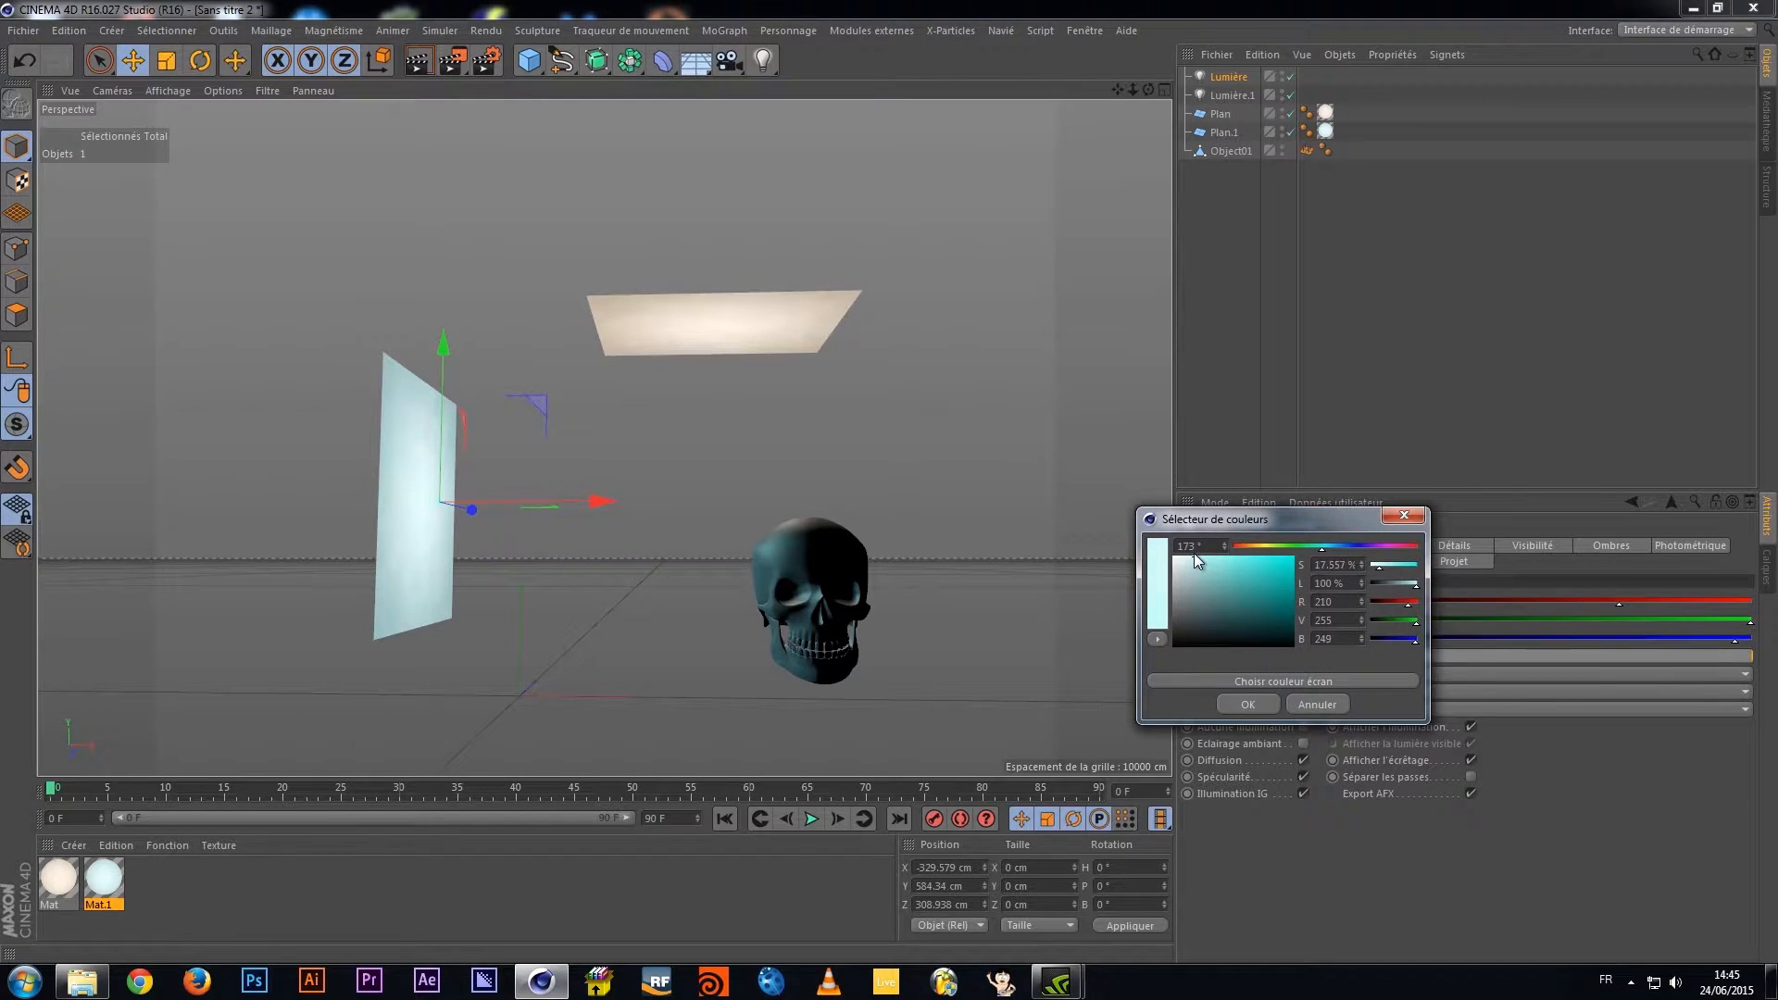
left_click(1247, 705)
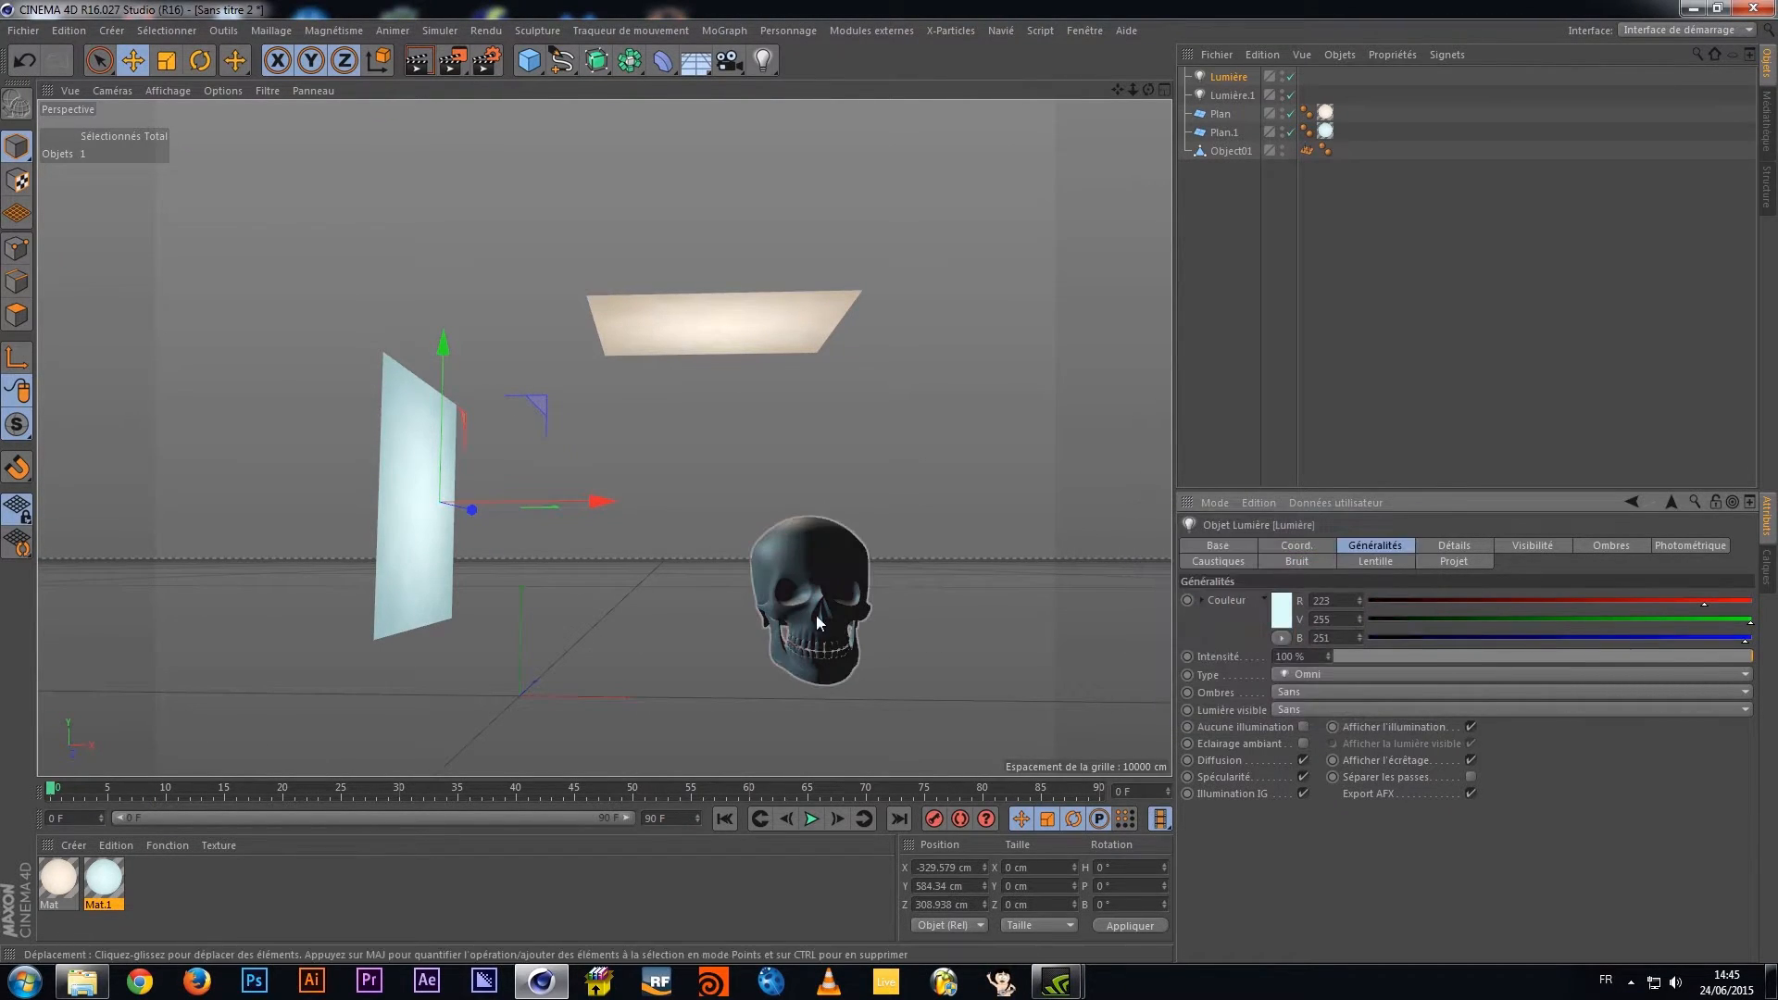
left_click(1285, 607)
left_click_drag(1192, 552, 1189, 537)
left_click(1253, 689)
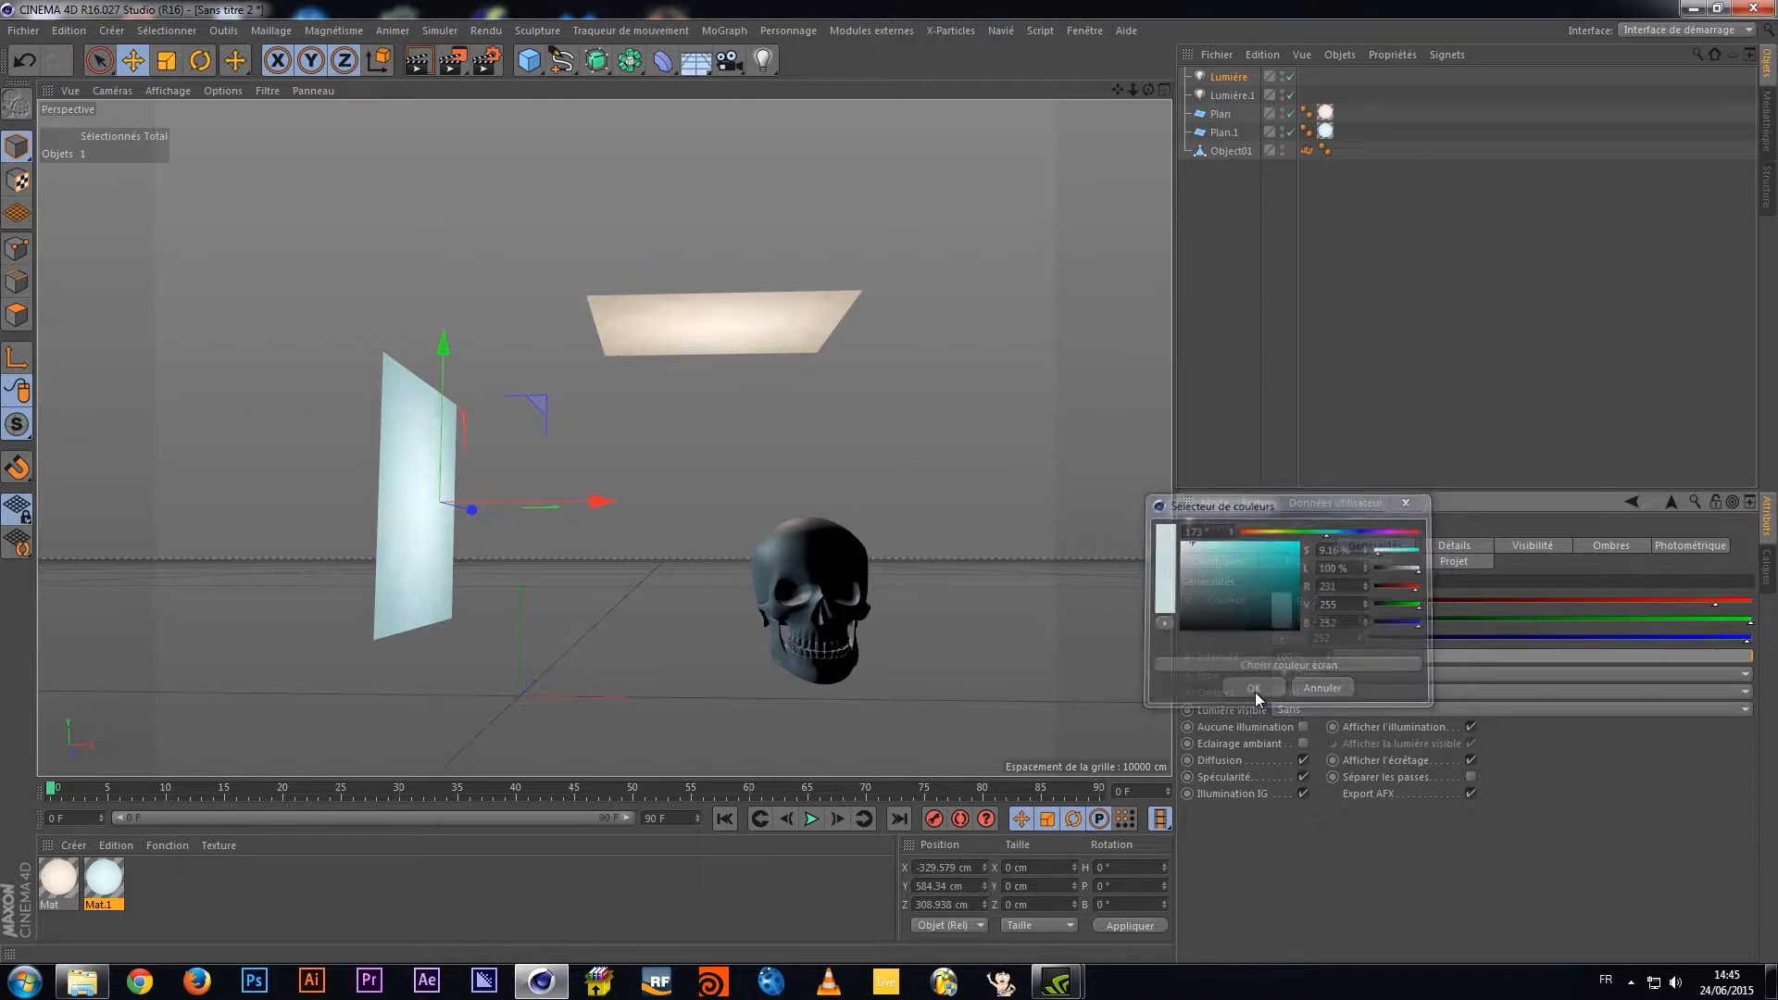
Render a close view of the skull to check the lighting from the two planes and lights
left_click_drag(848, 579, 682, 513, "alt")
left_click(418, 61)
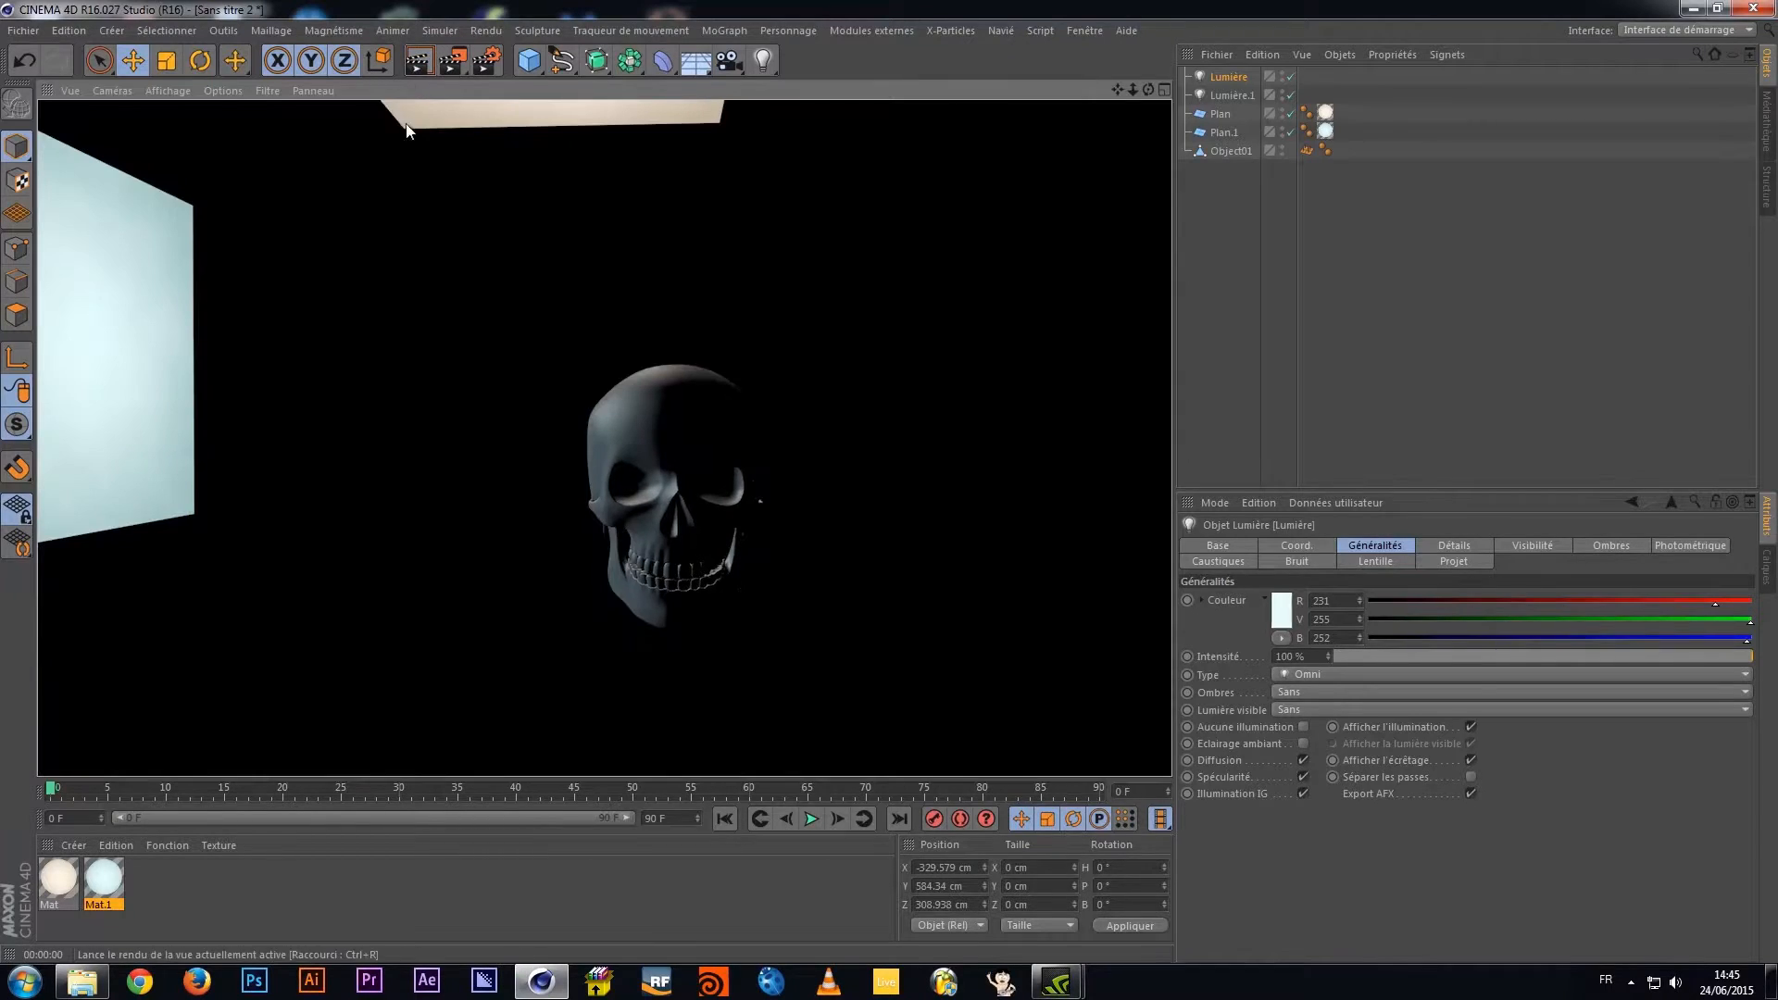
left_click(695, 526)
left_click_drag(696, 556, 674, 508, "alt")
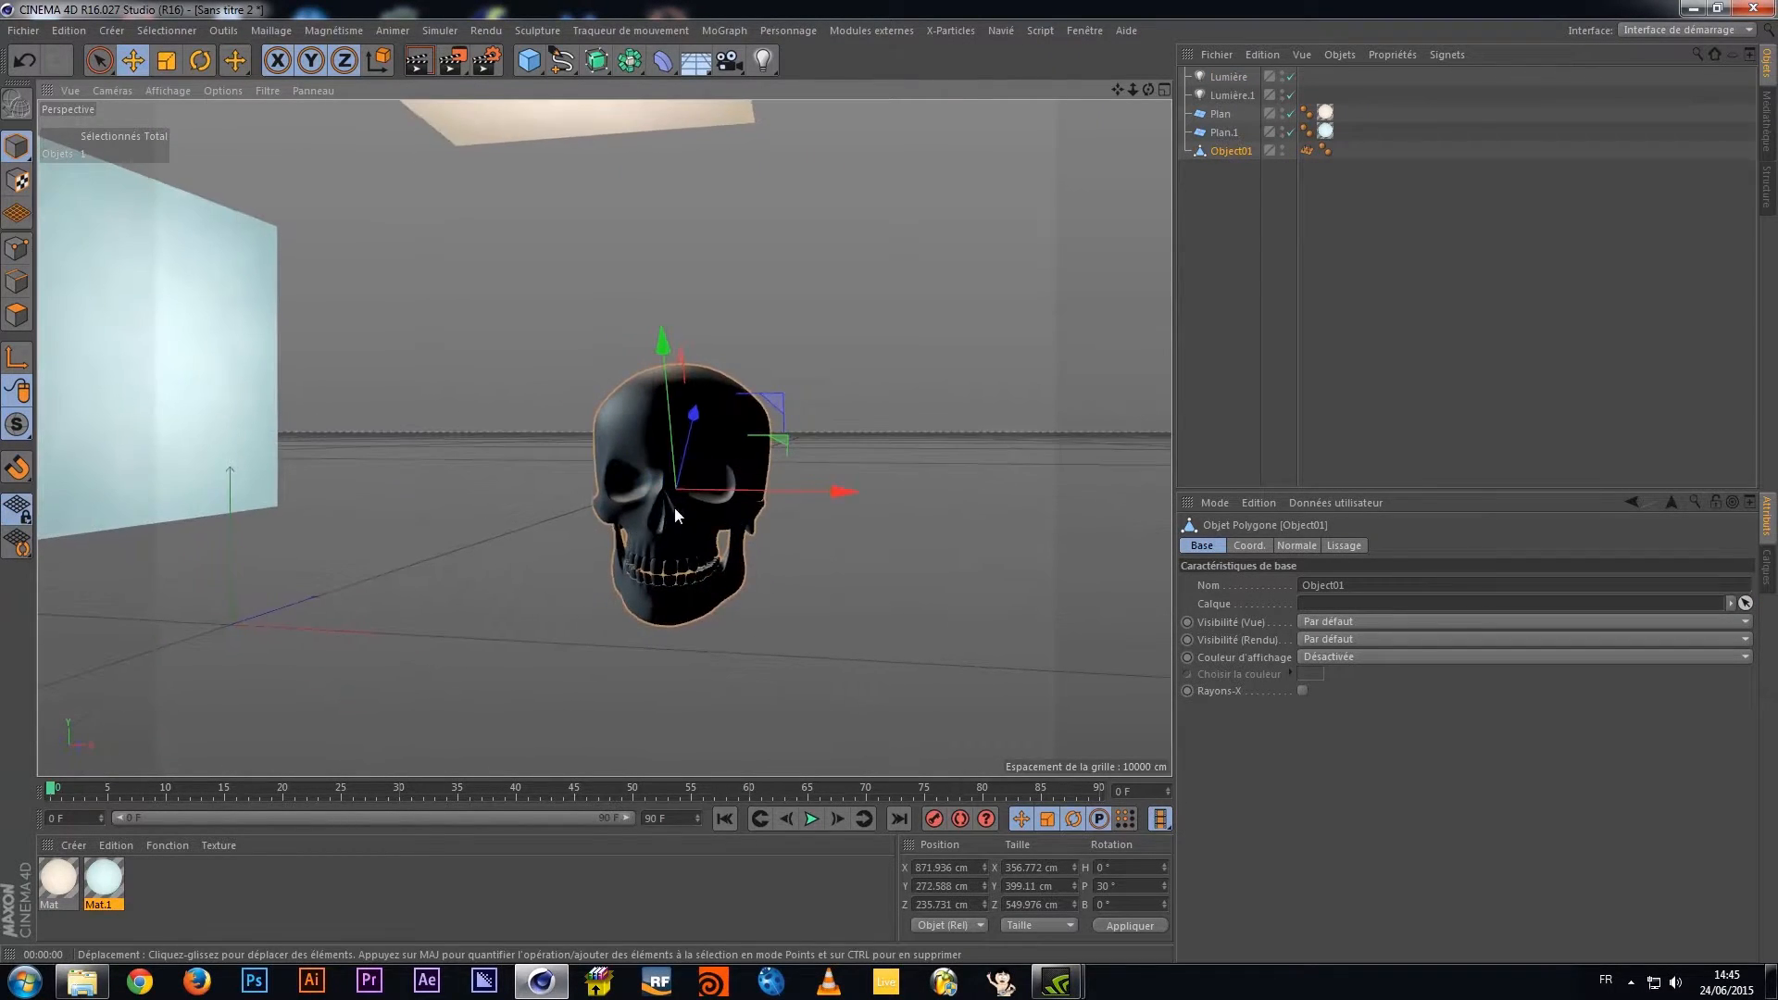
scroll(674, 508, "down", 5)
middle_click_drag(674, 509, 637, 565, "alt")
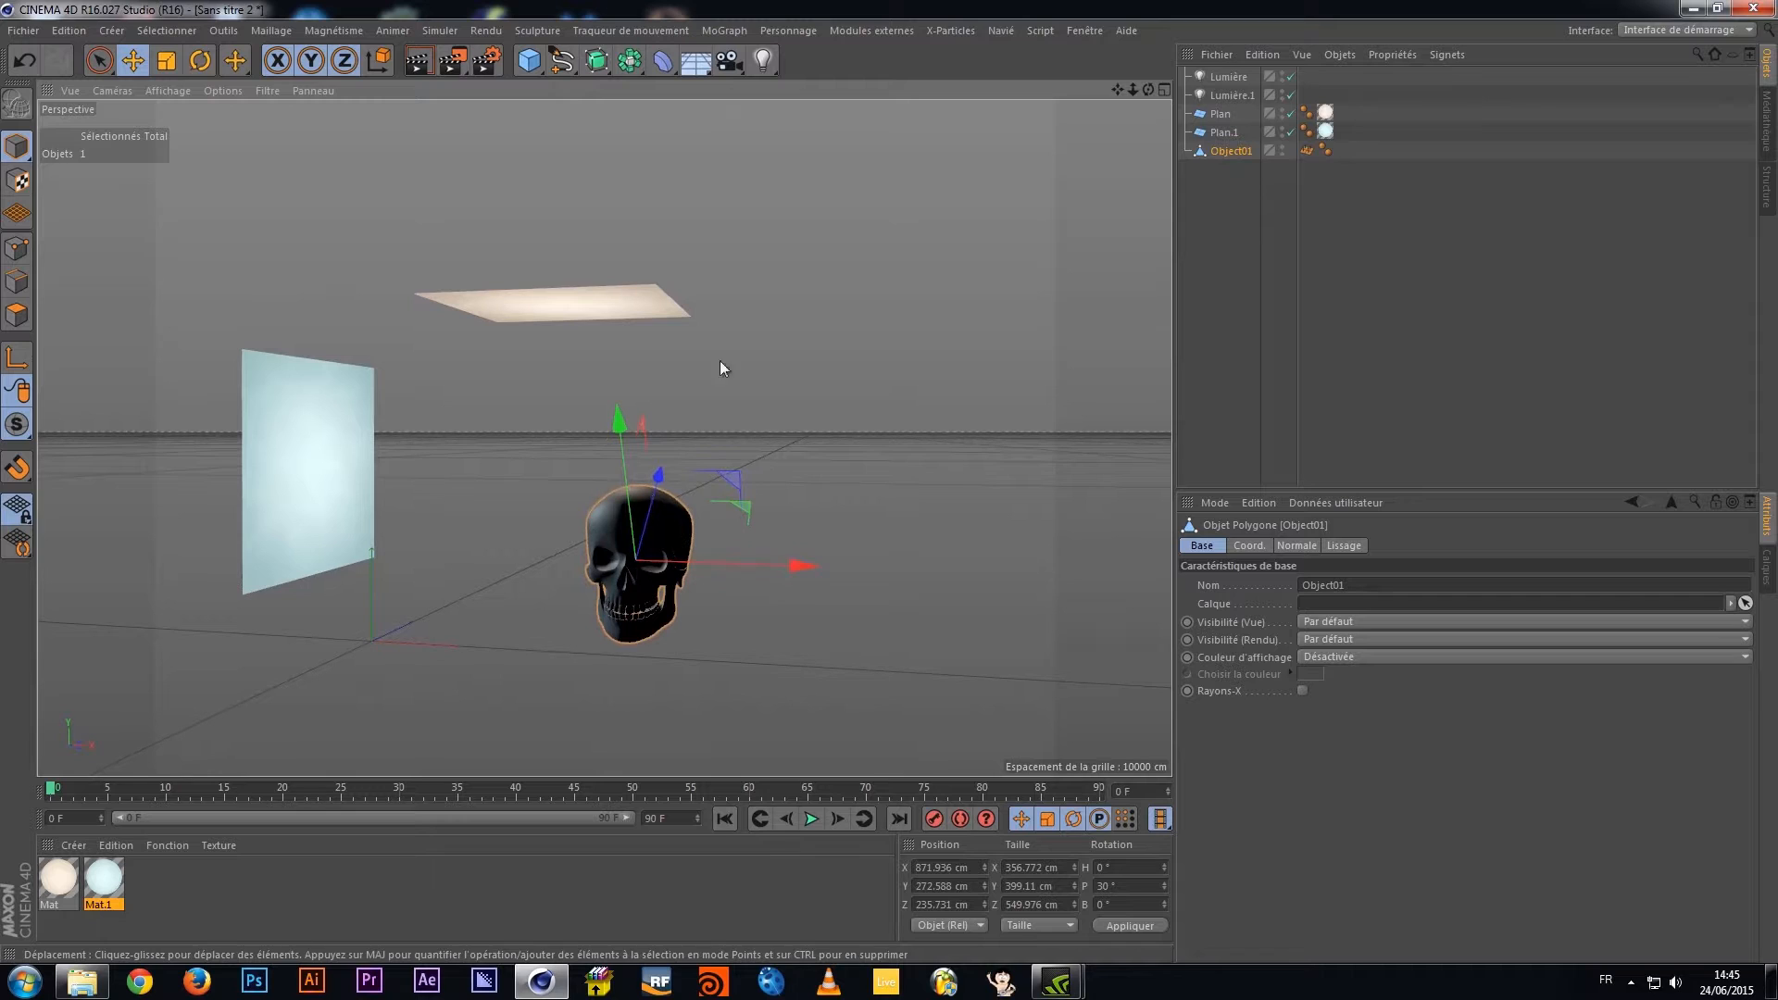
Add a third omni light and move it far behind the skull to about Z 3068 cm
left_click_drag(759, 67, 798, 91)
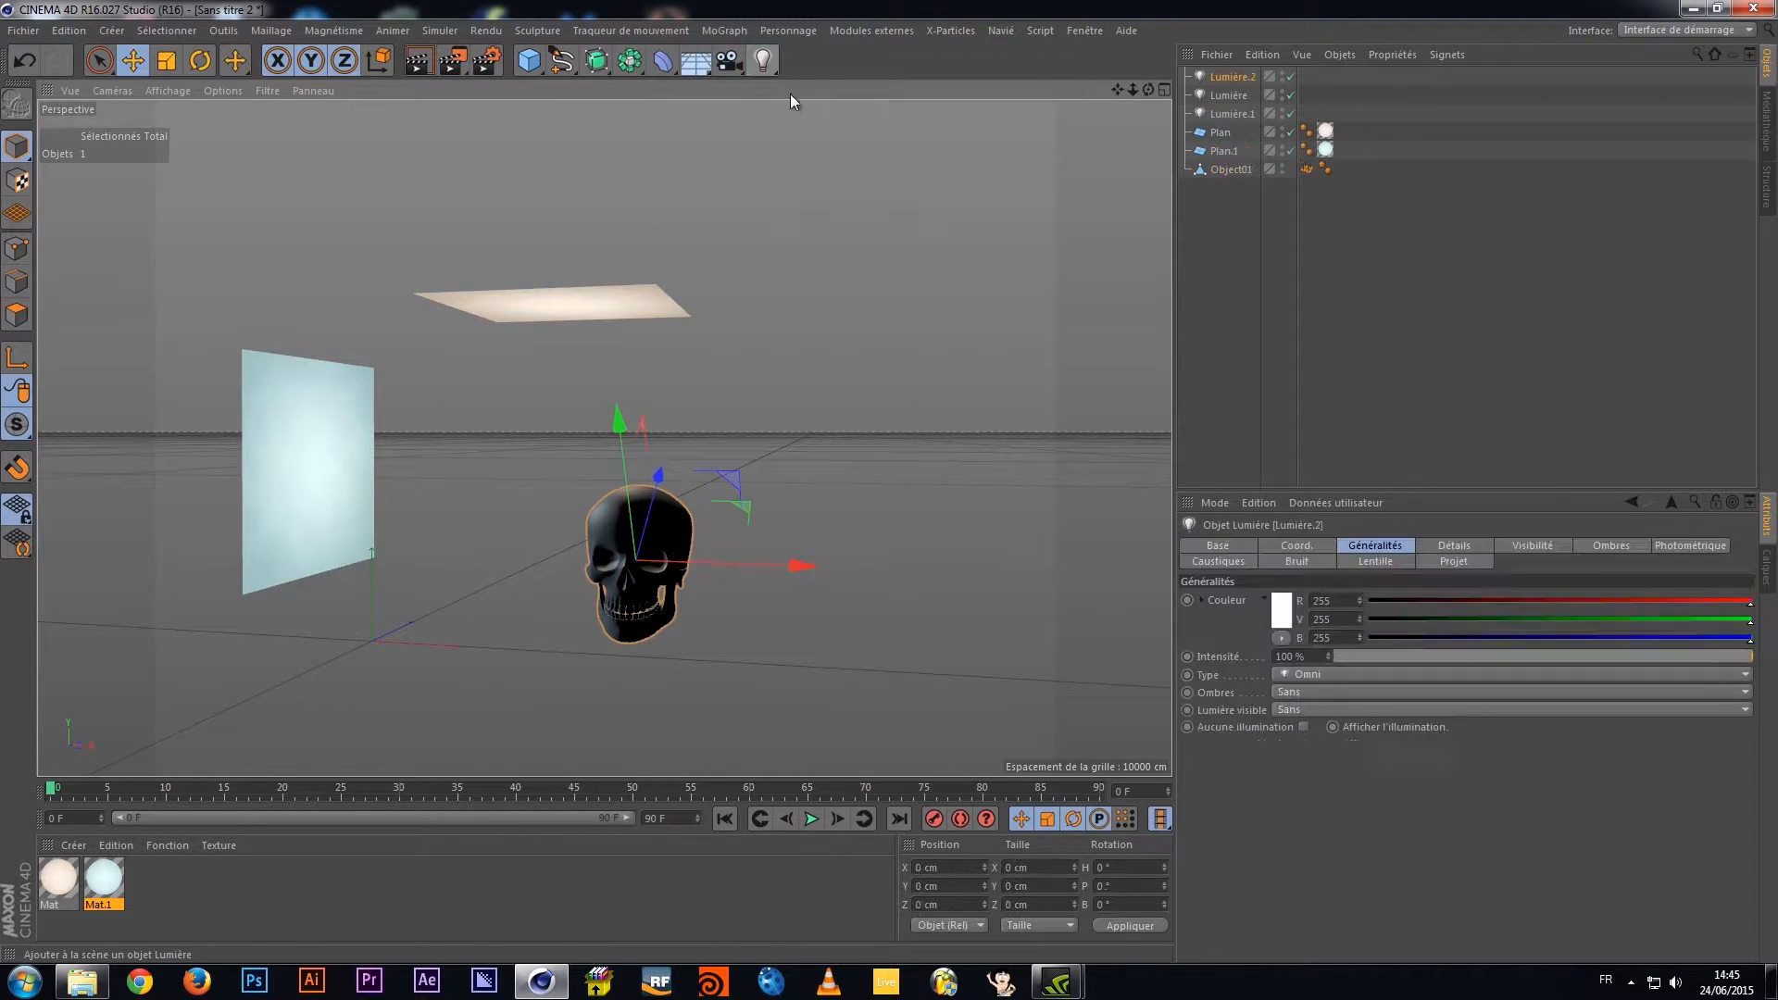
left_click_drag(417, 624, 486, 563)
middle_click_drag(487, 562, 287, 561, "alt")
scroll(750, 512, "down", 2)
left_click_drag(1141, 368, 773, 472)
Color the back light pure red, RGB 255, 0, 0, and set its visible light to volumetric
left_click(1280, 609)
left_click_drag(1274, 592, 1362, 497)
left_click(1233, 704)
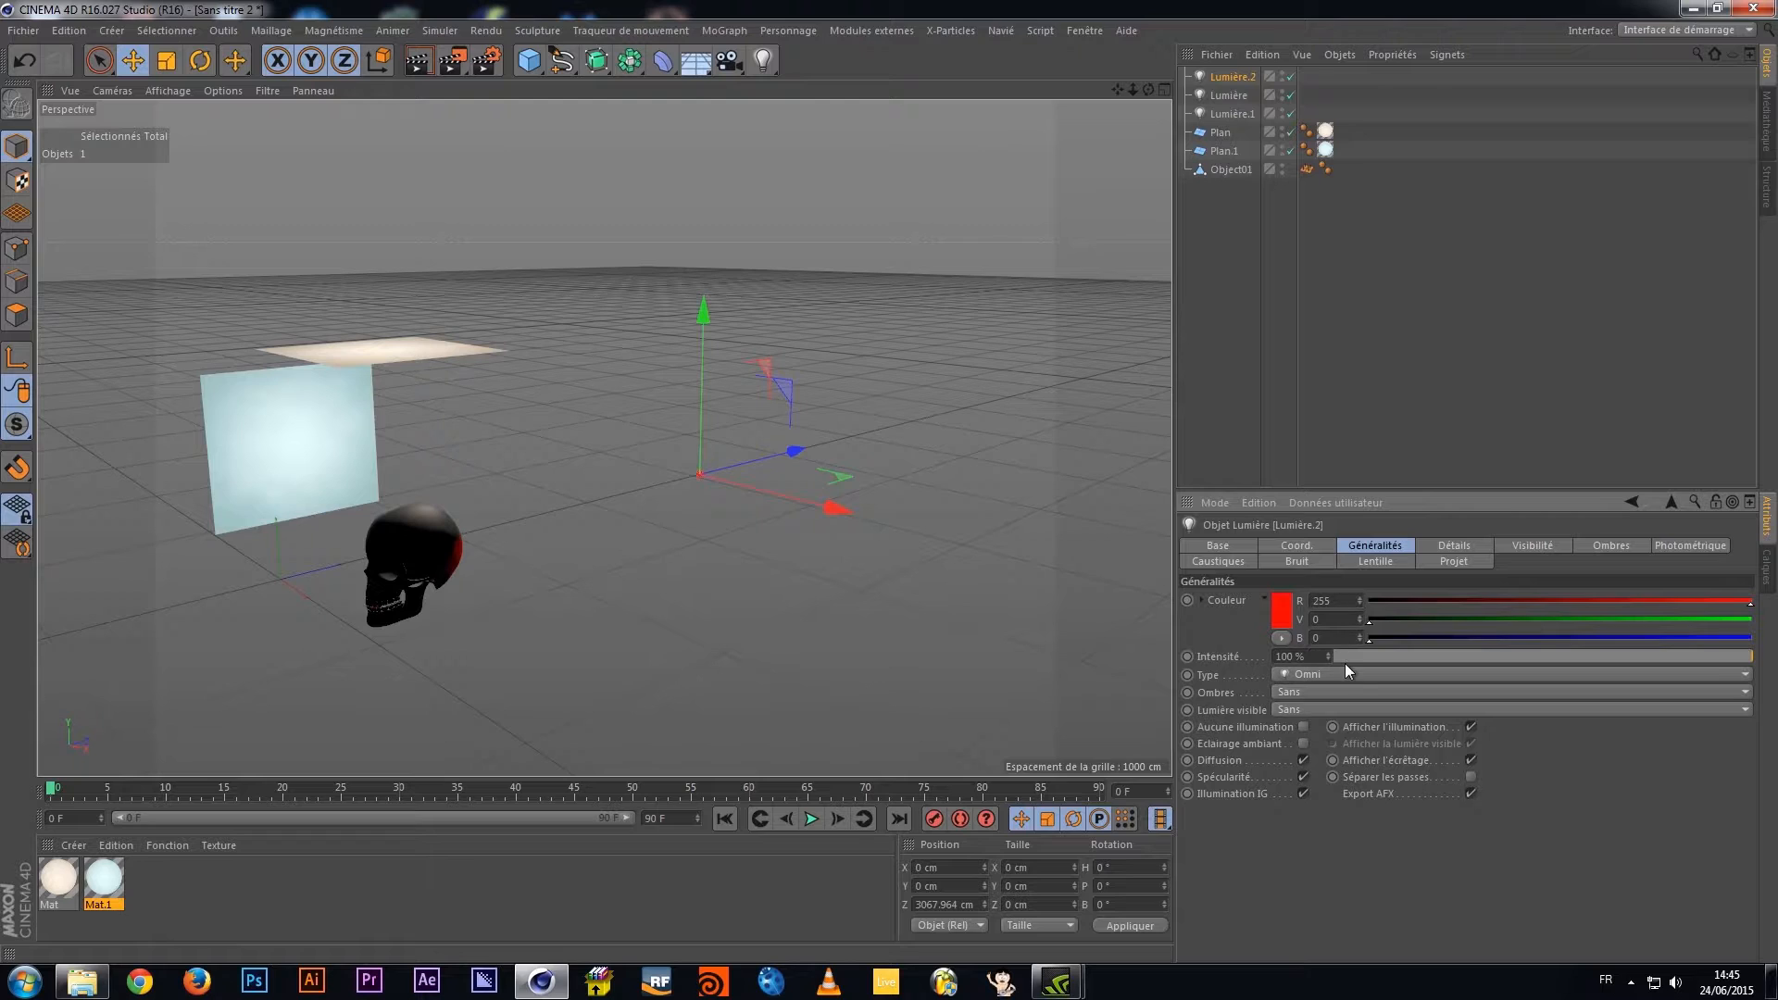
left_click(1346, 669)
left_click(1266, 896)
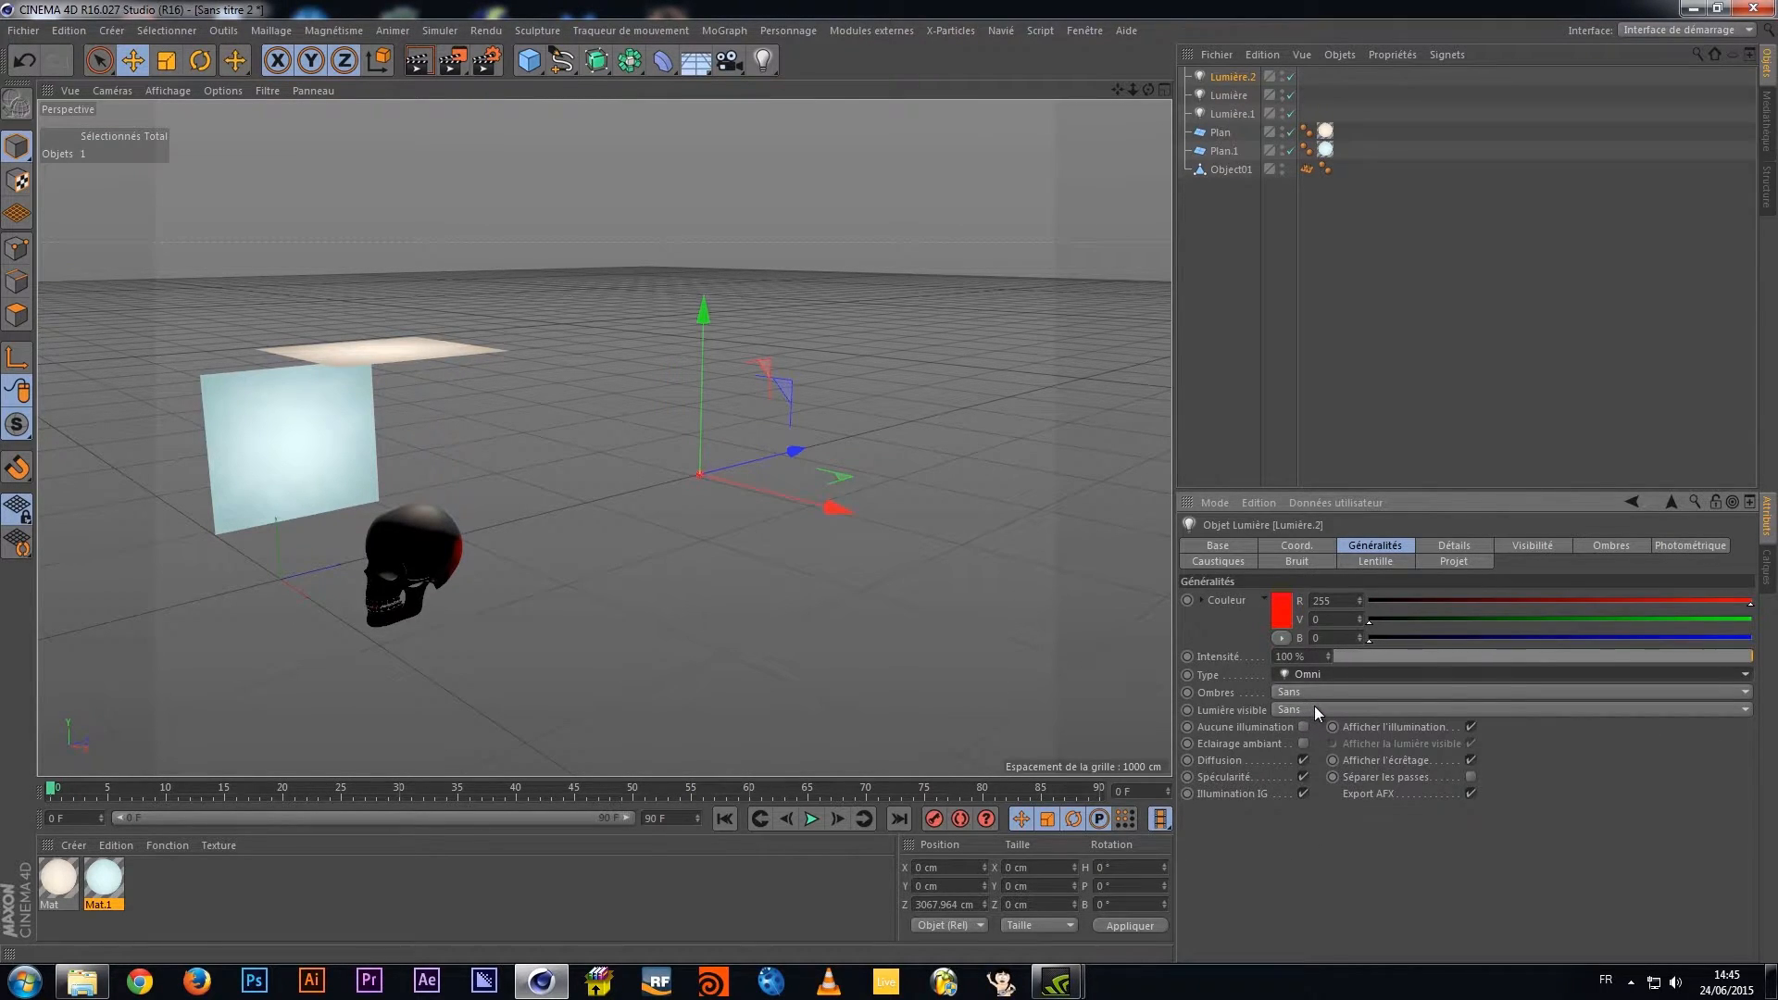
left_click(1319, 707)
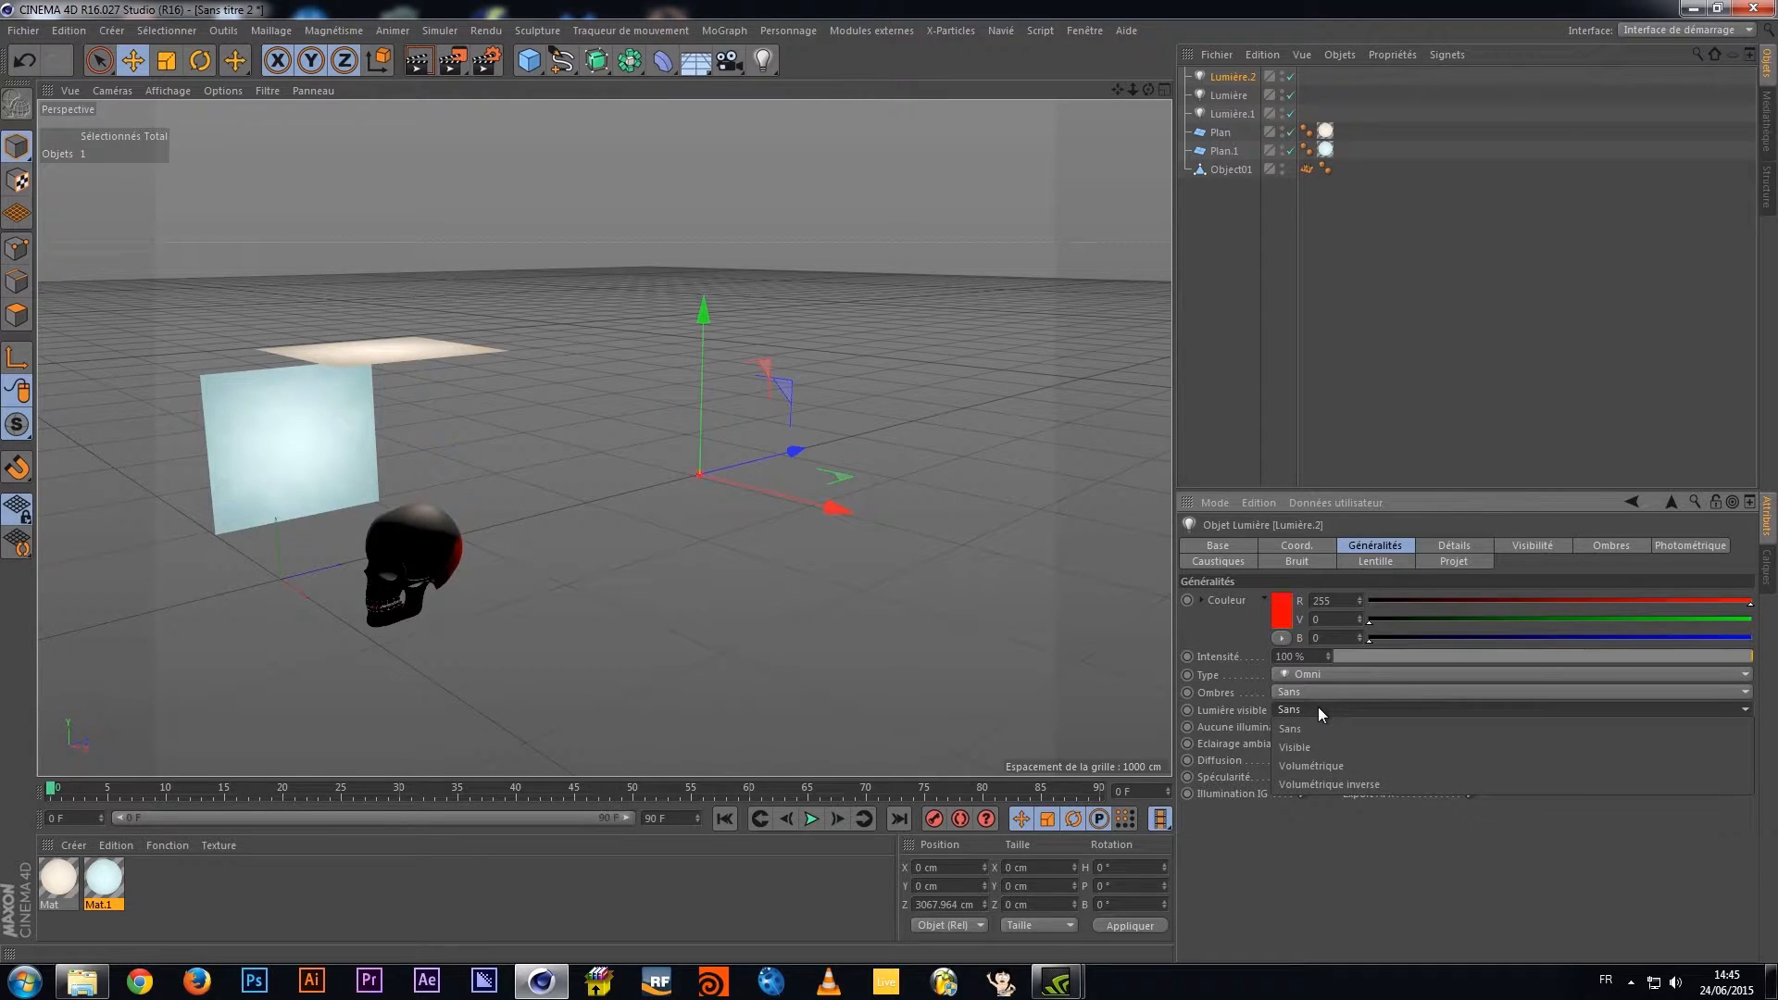
left_click(1303, 758)
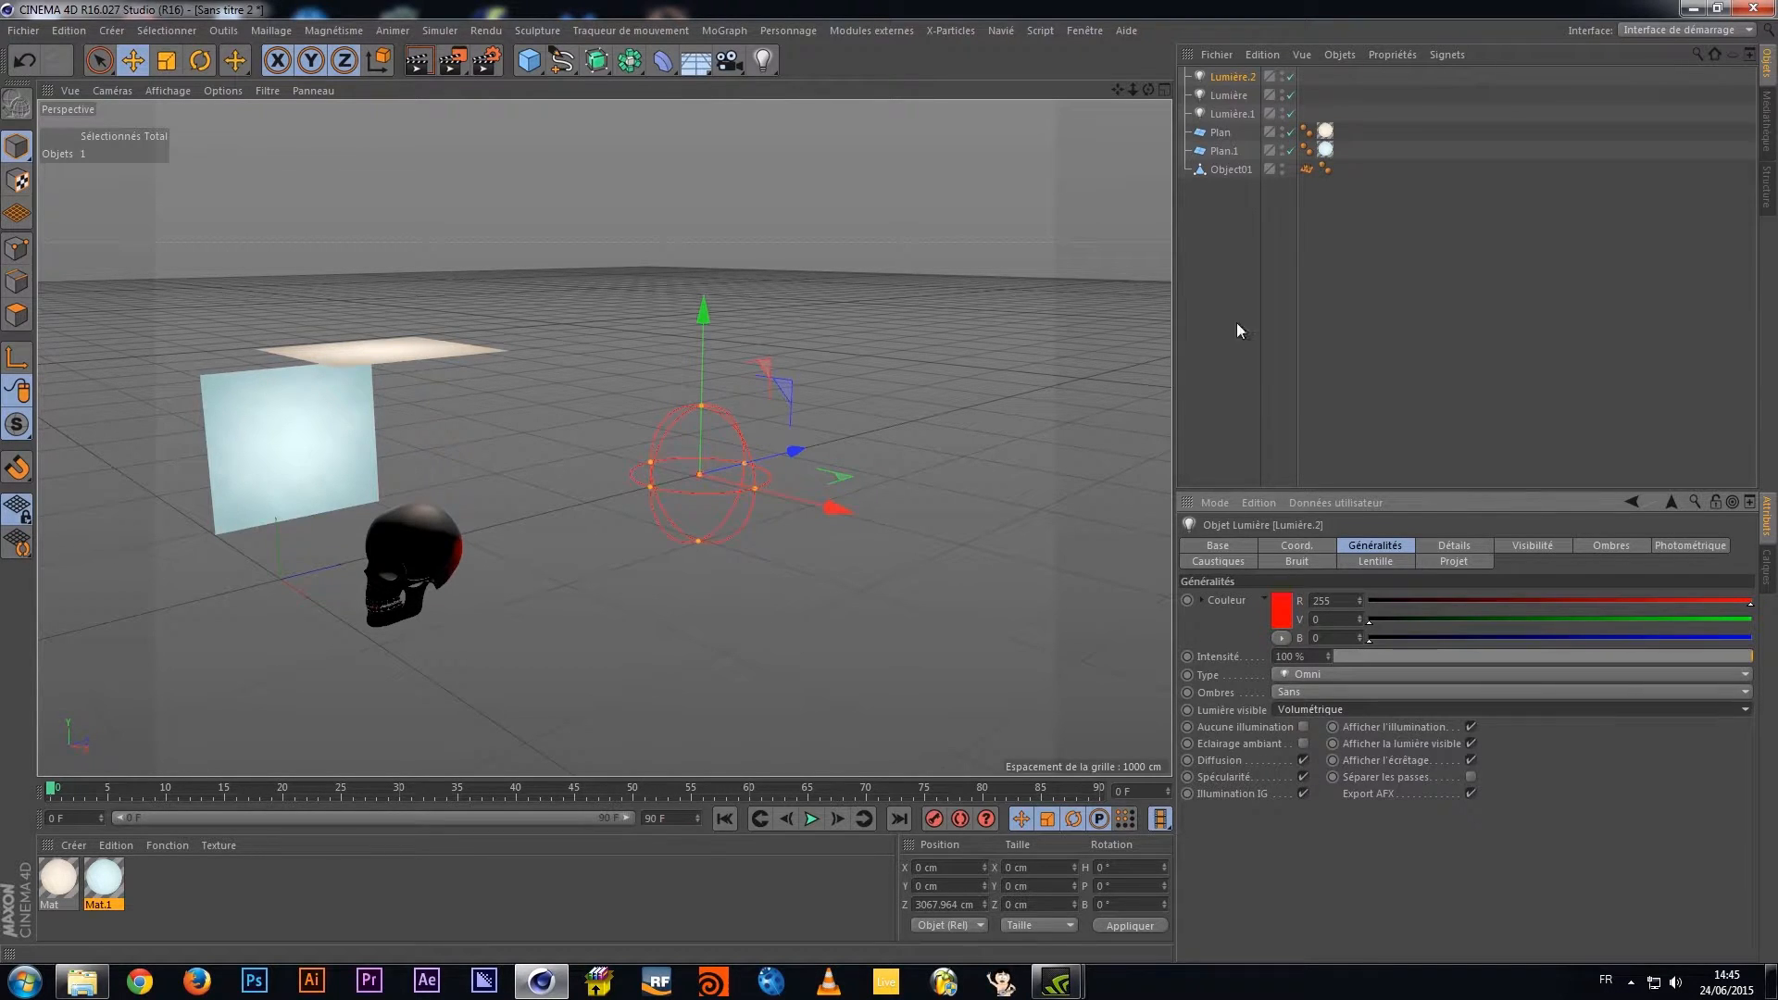
Set the shadows of both the side light and the overhead light to adaptive
left_click(1227, 93)
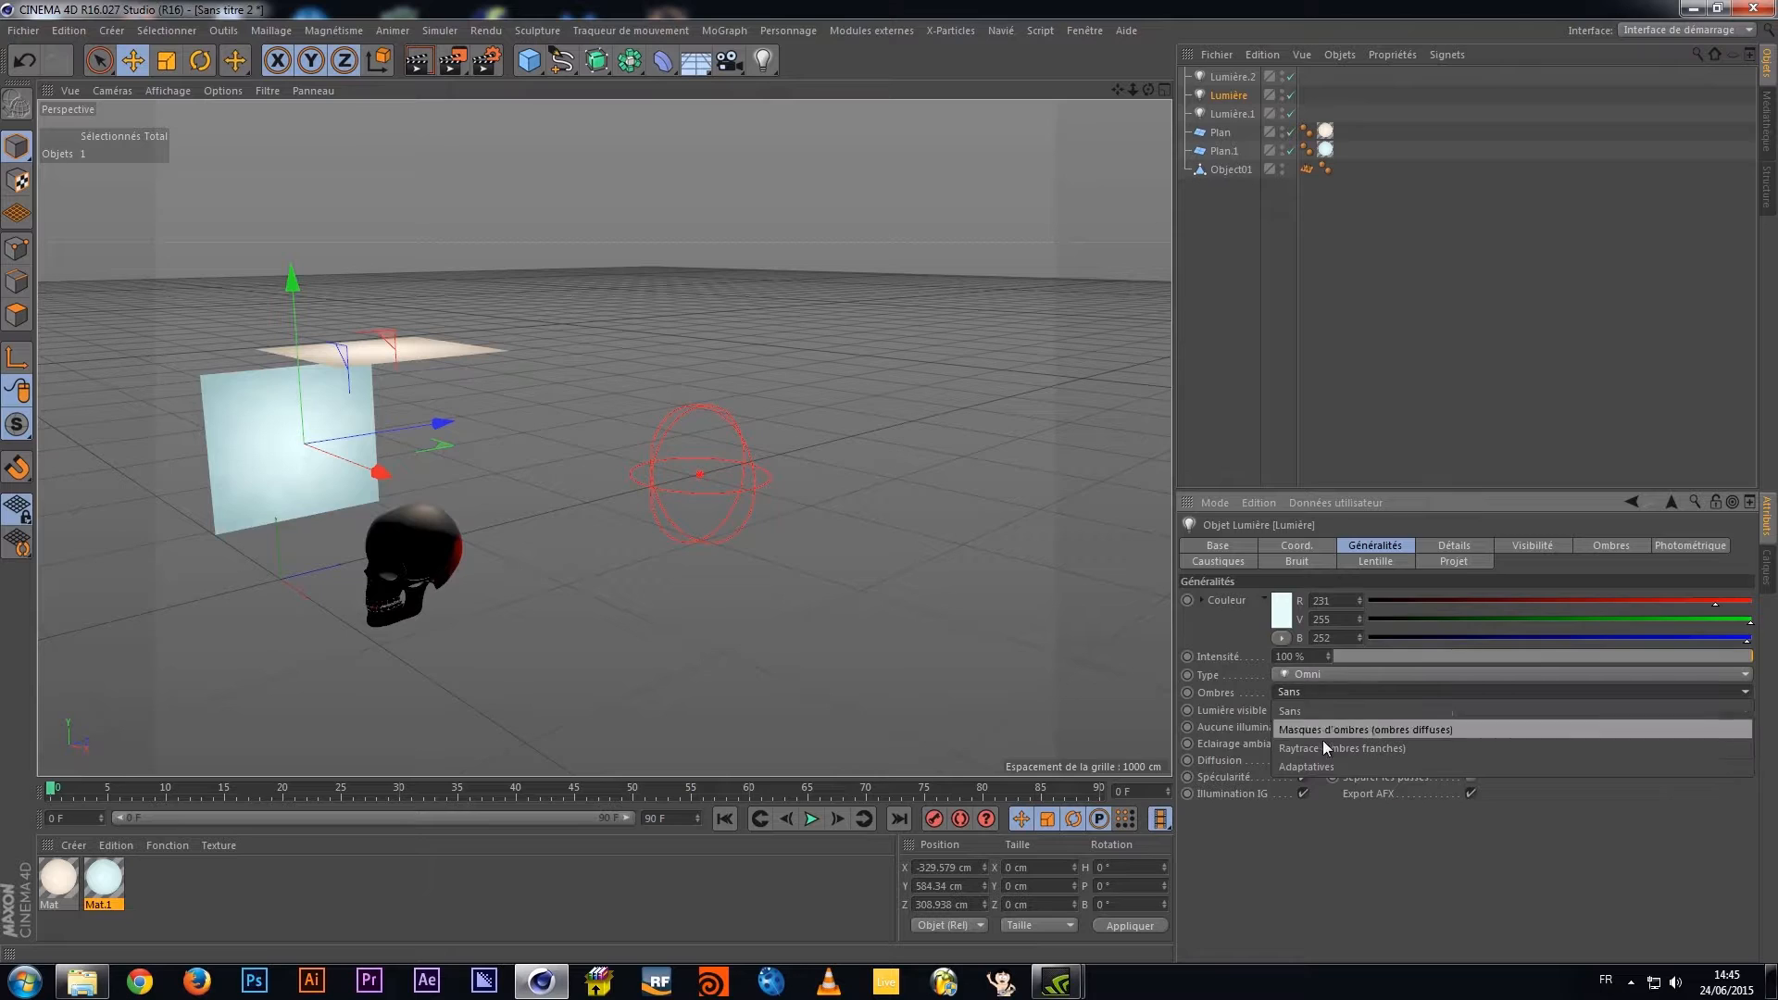
left_click(1325, 765)
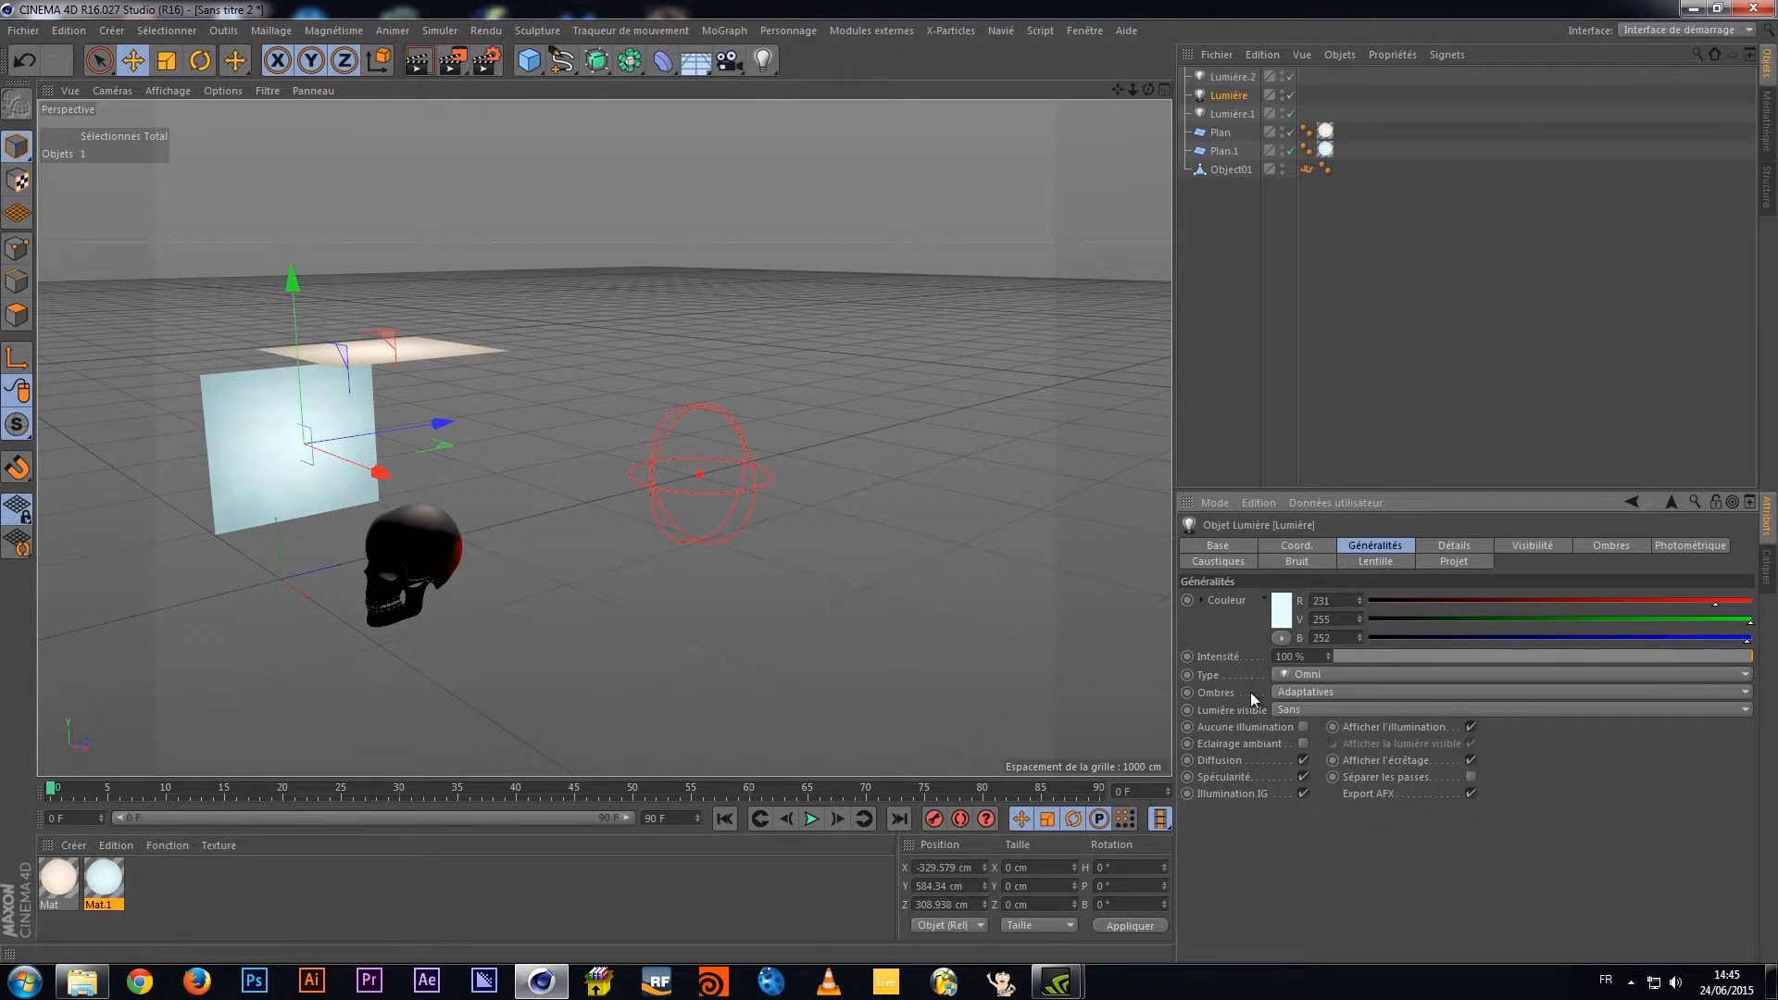
left_click(1240, 112)
left_click(1300, 694)
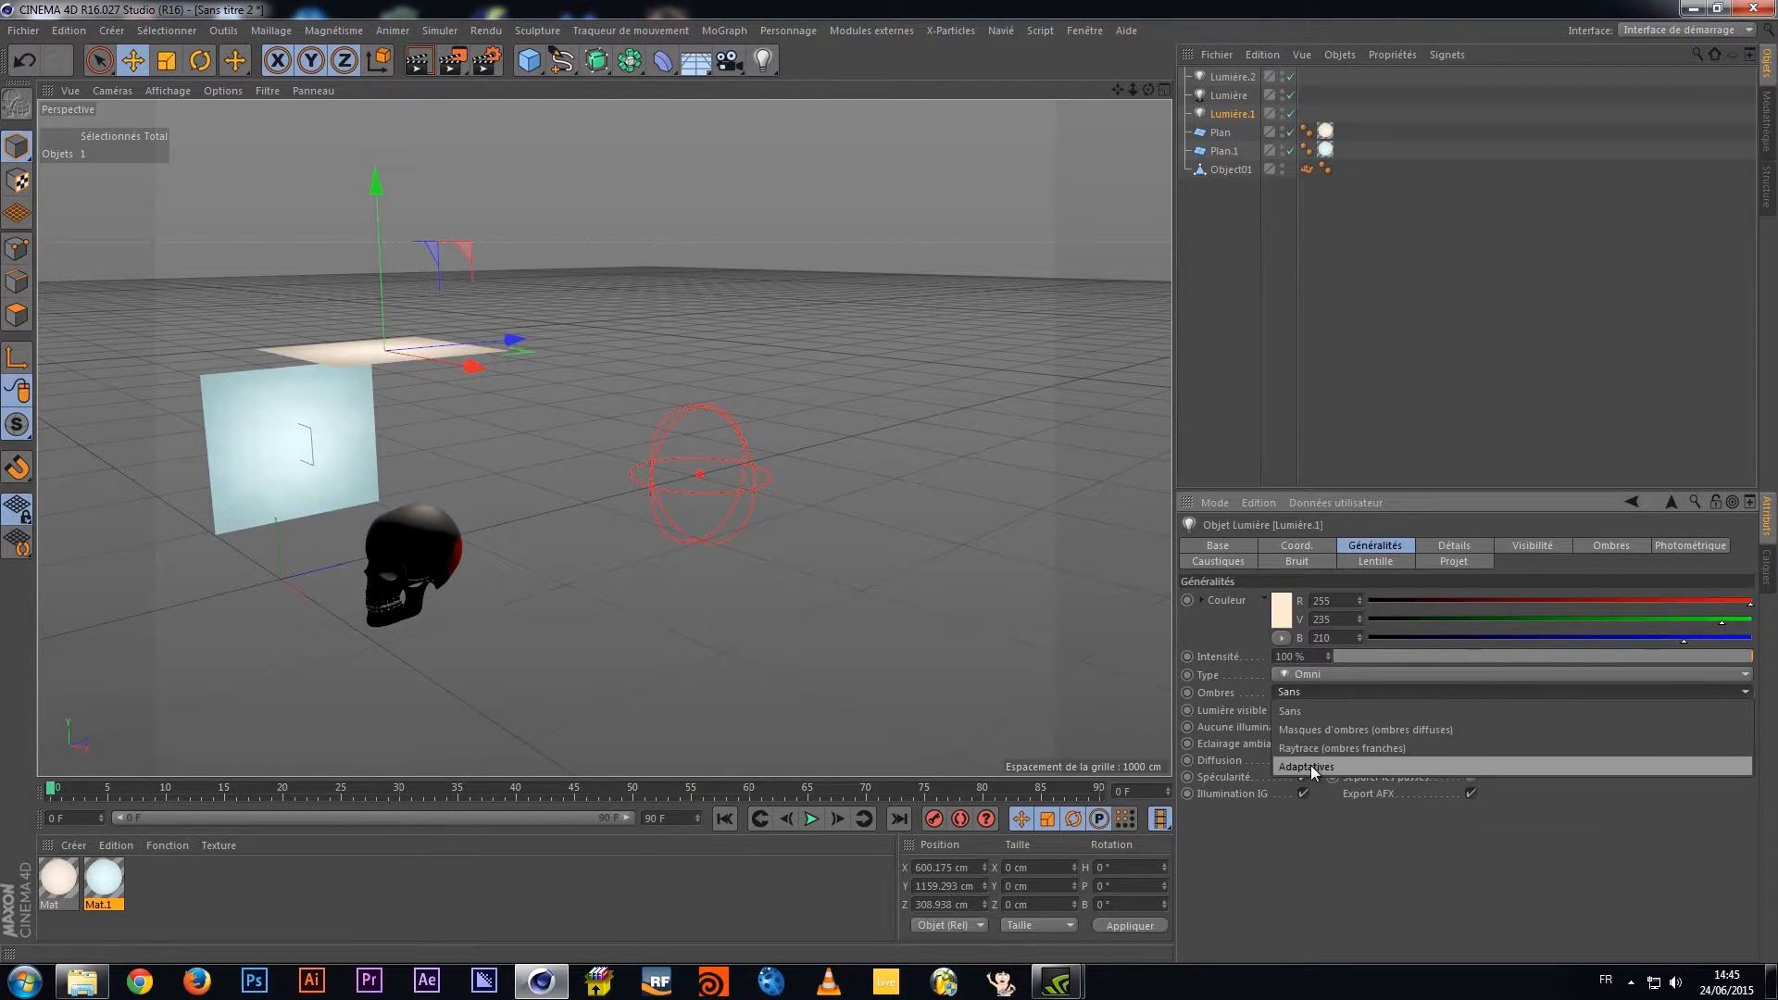
left_click(1313, 765)
left_click(1225, 97)
Enlarge the red light's volumetric glow to an outer distance of about 1825 cm
left_click(1220, 74)
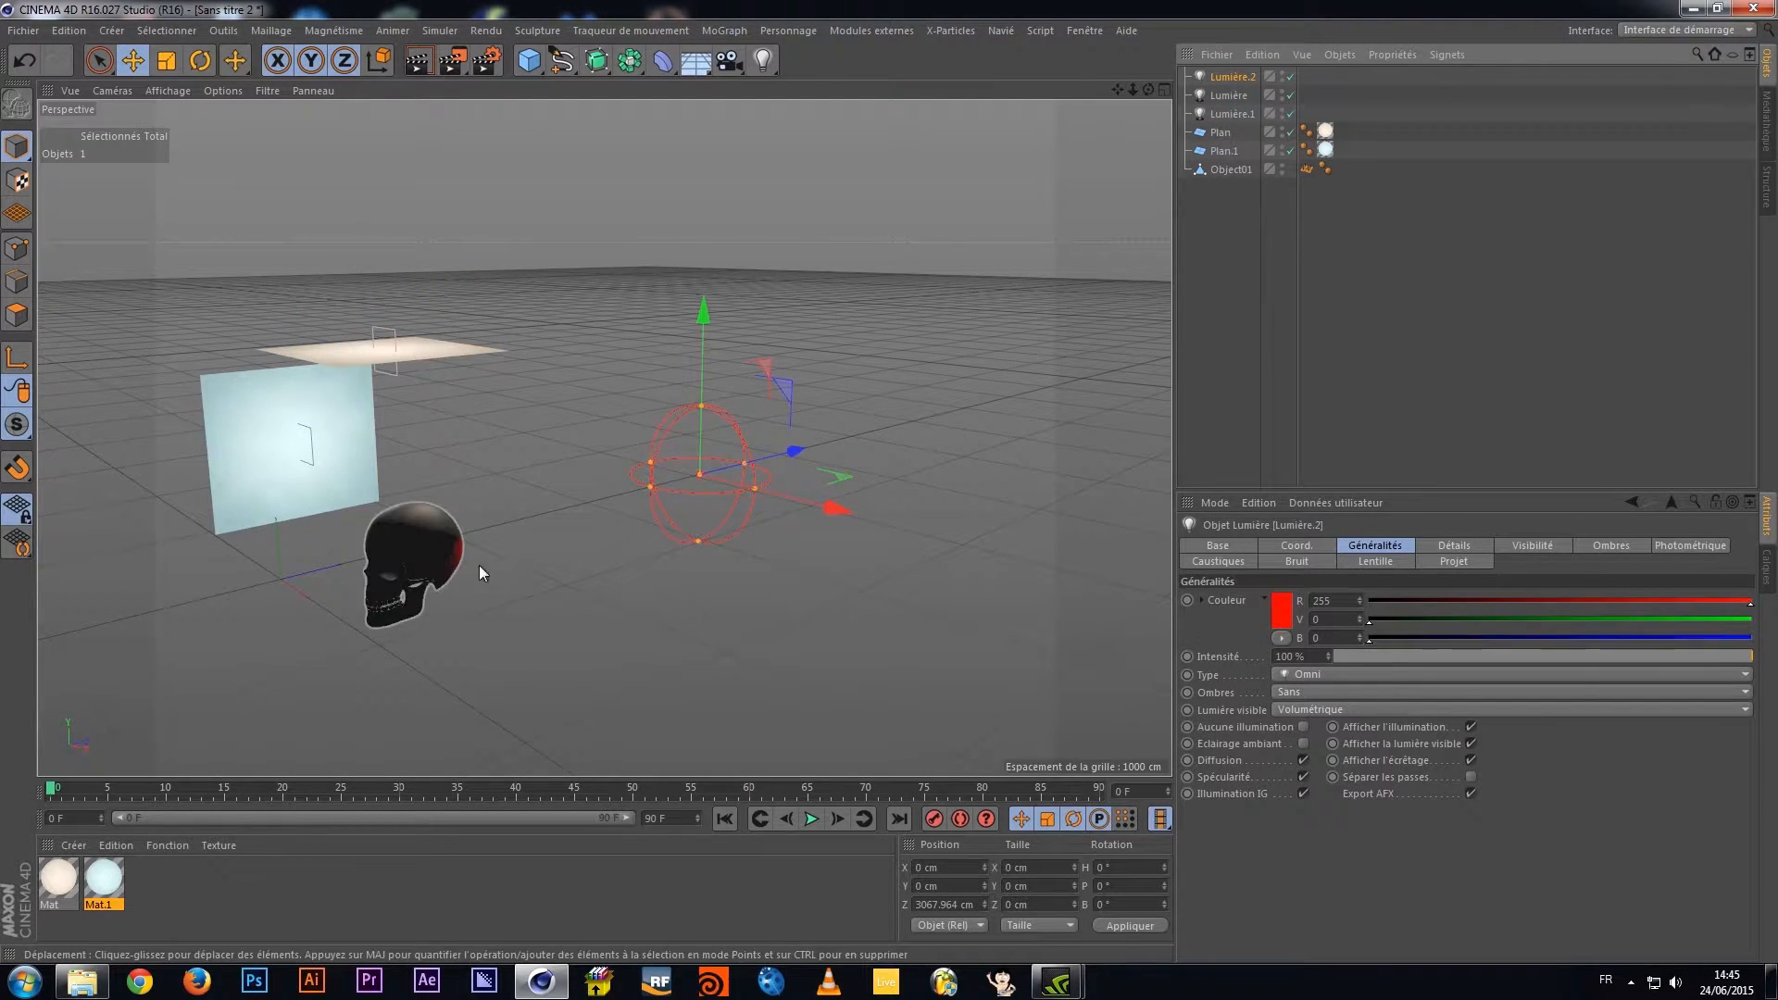
left_click_drag(755, 488, 927, 579)
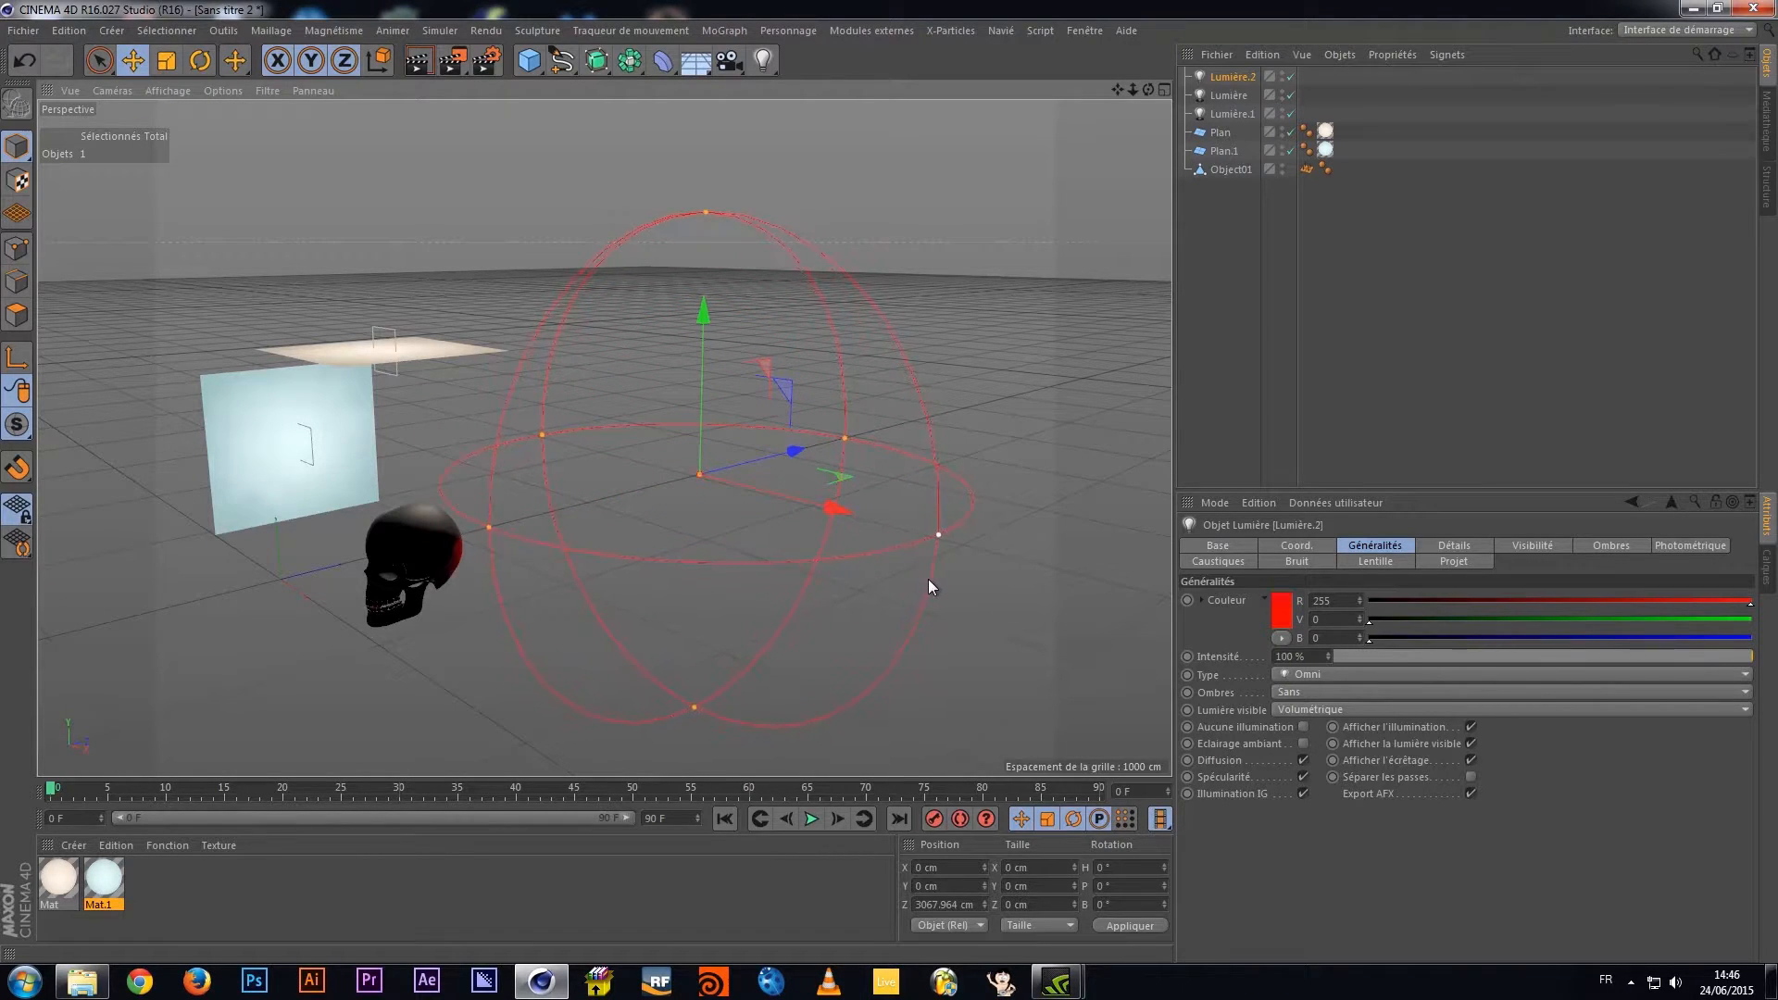
left_click(1519, 545)
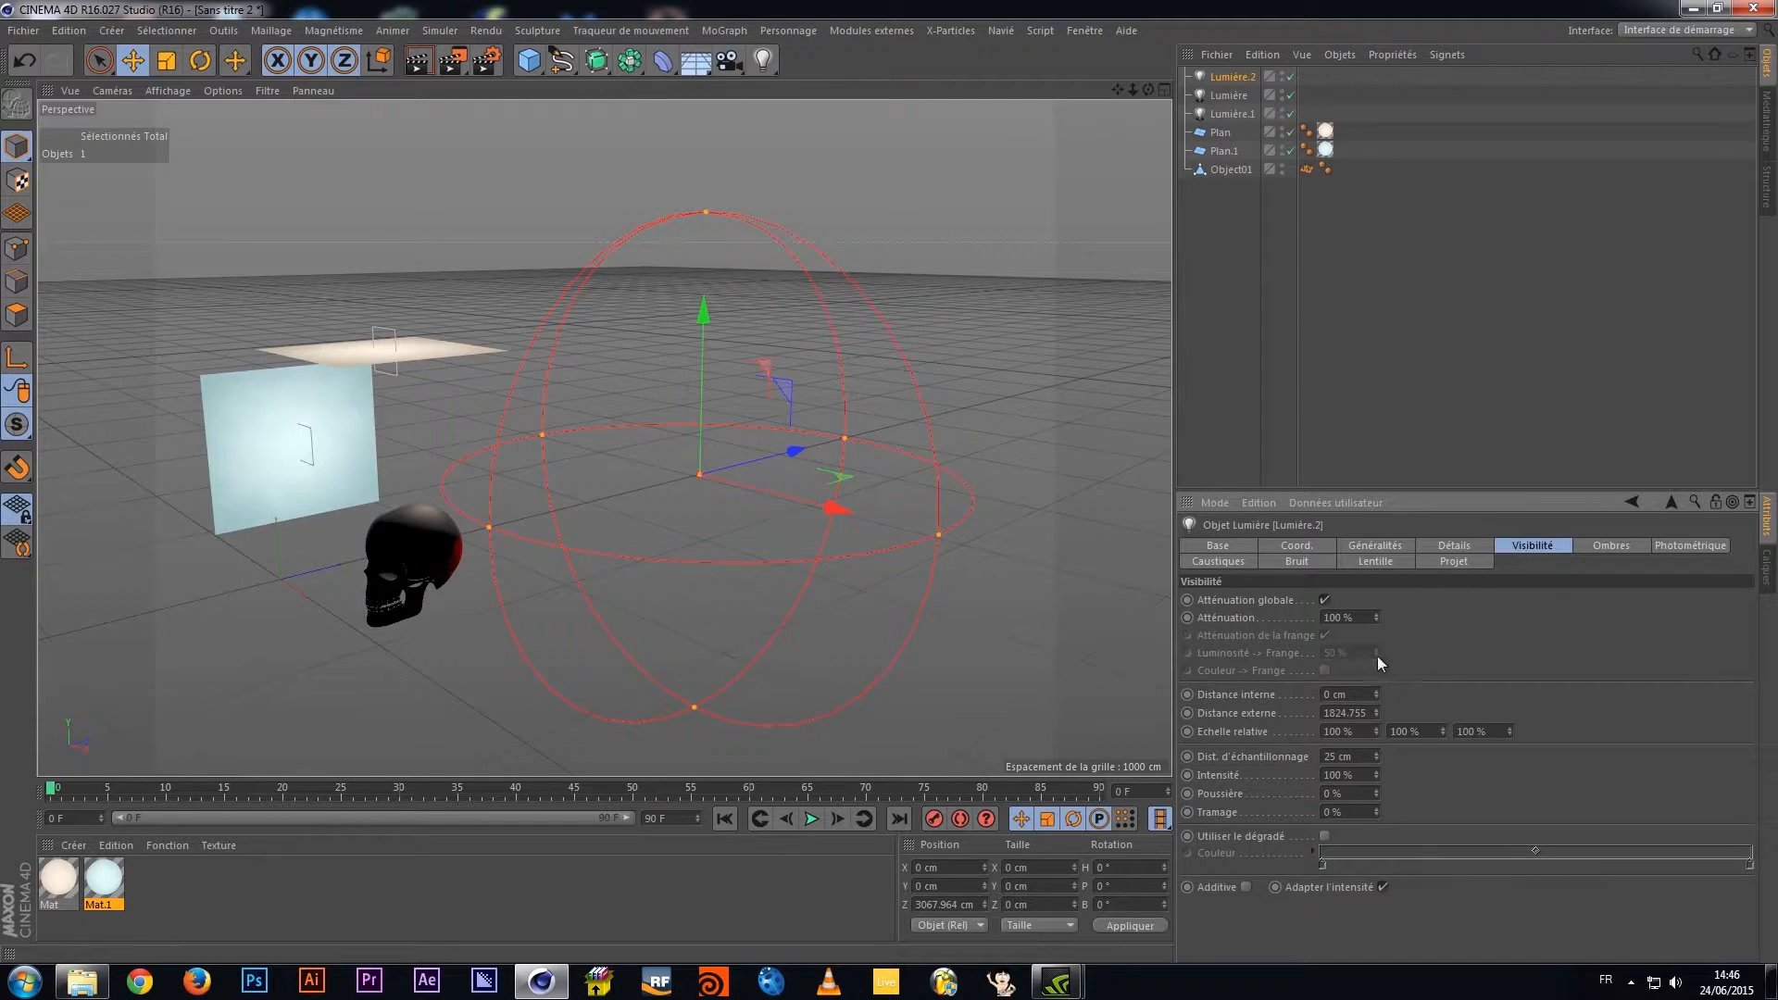
left_click_drag(1374, 811, 1373, 811)
Apply noise to both the illumination and the visibility of the red light
left_click(1296, 561)
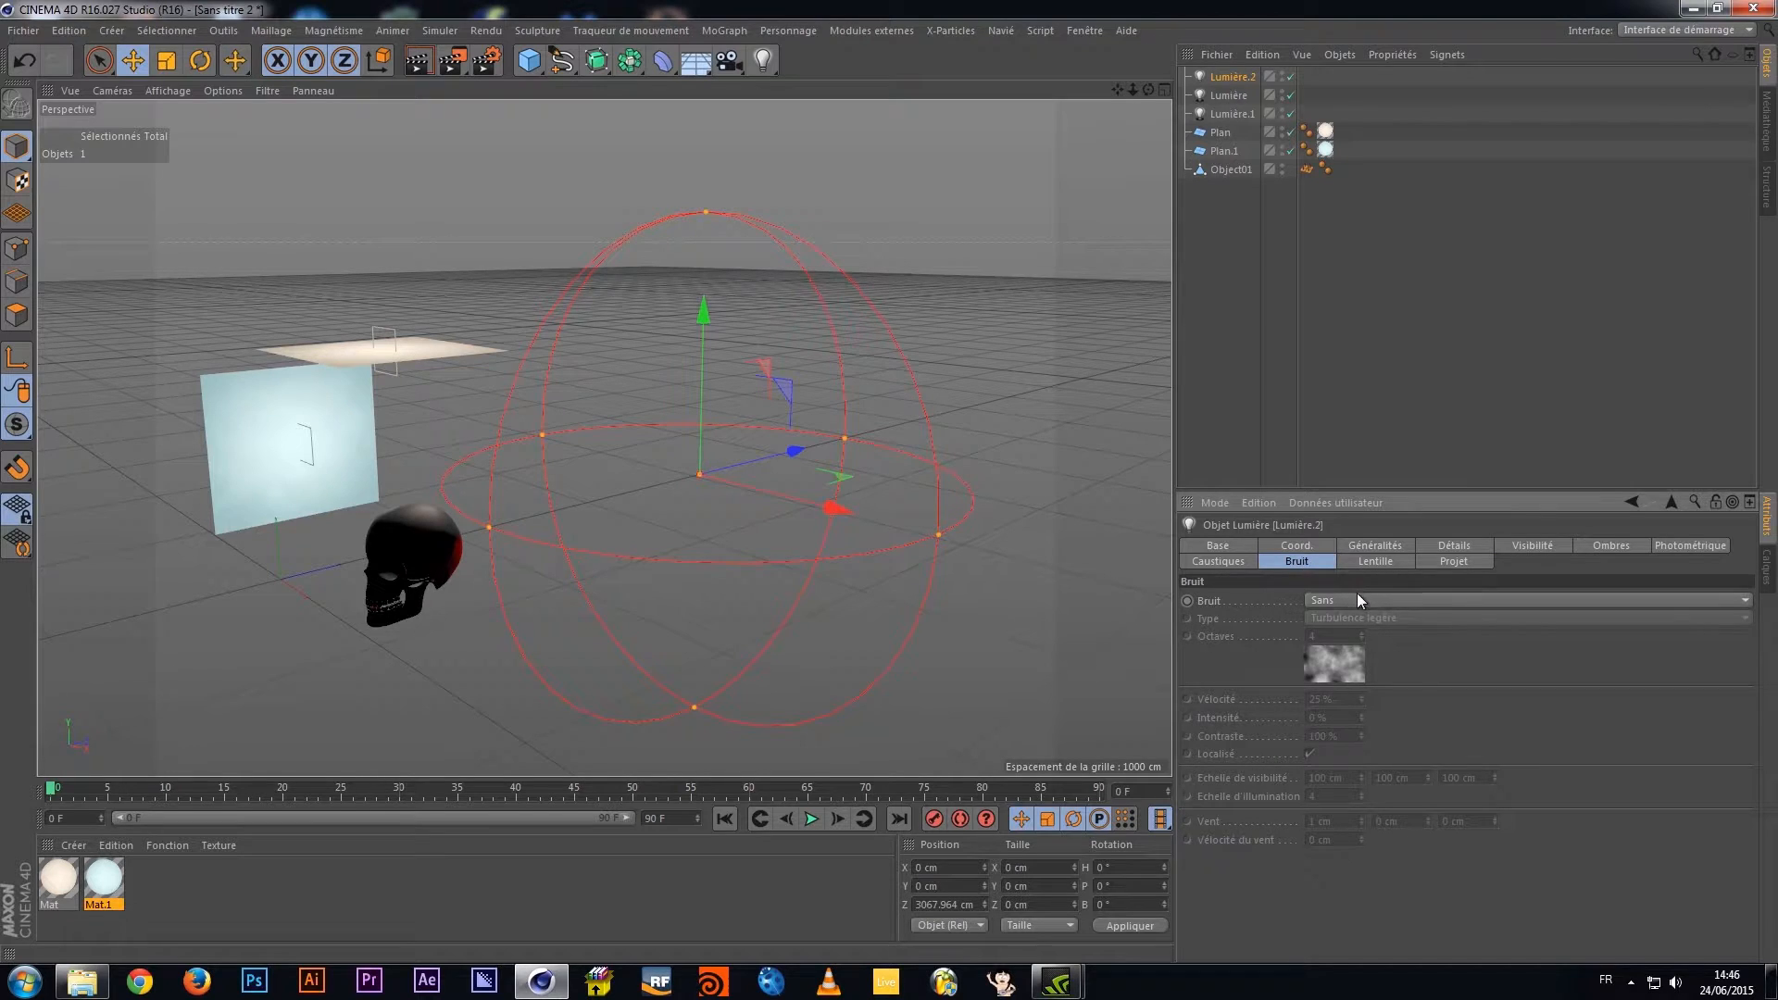
left_click(1357, 598)
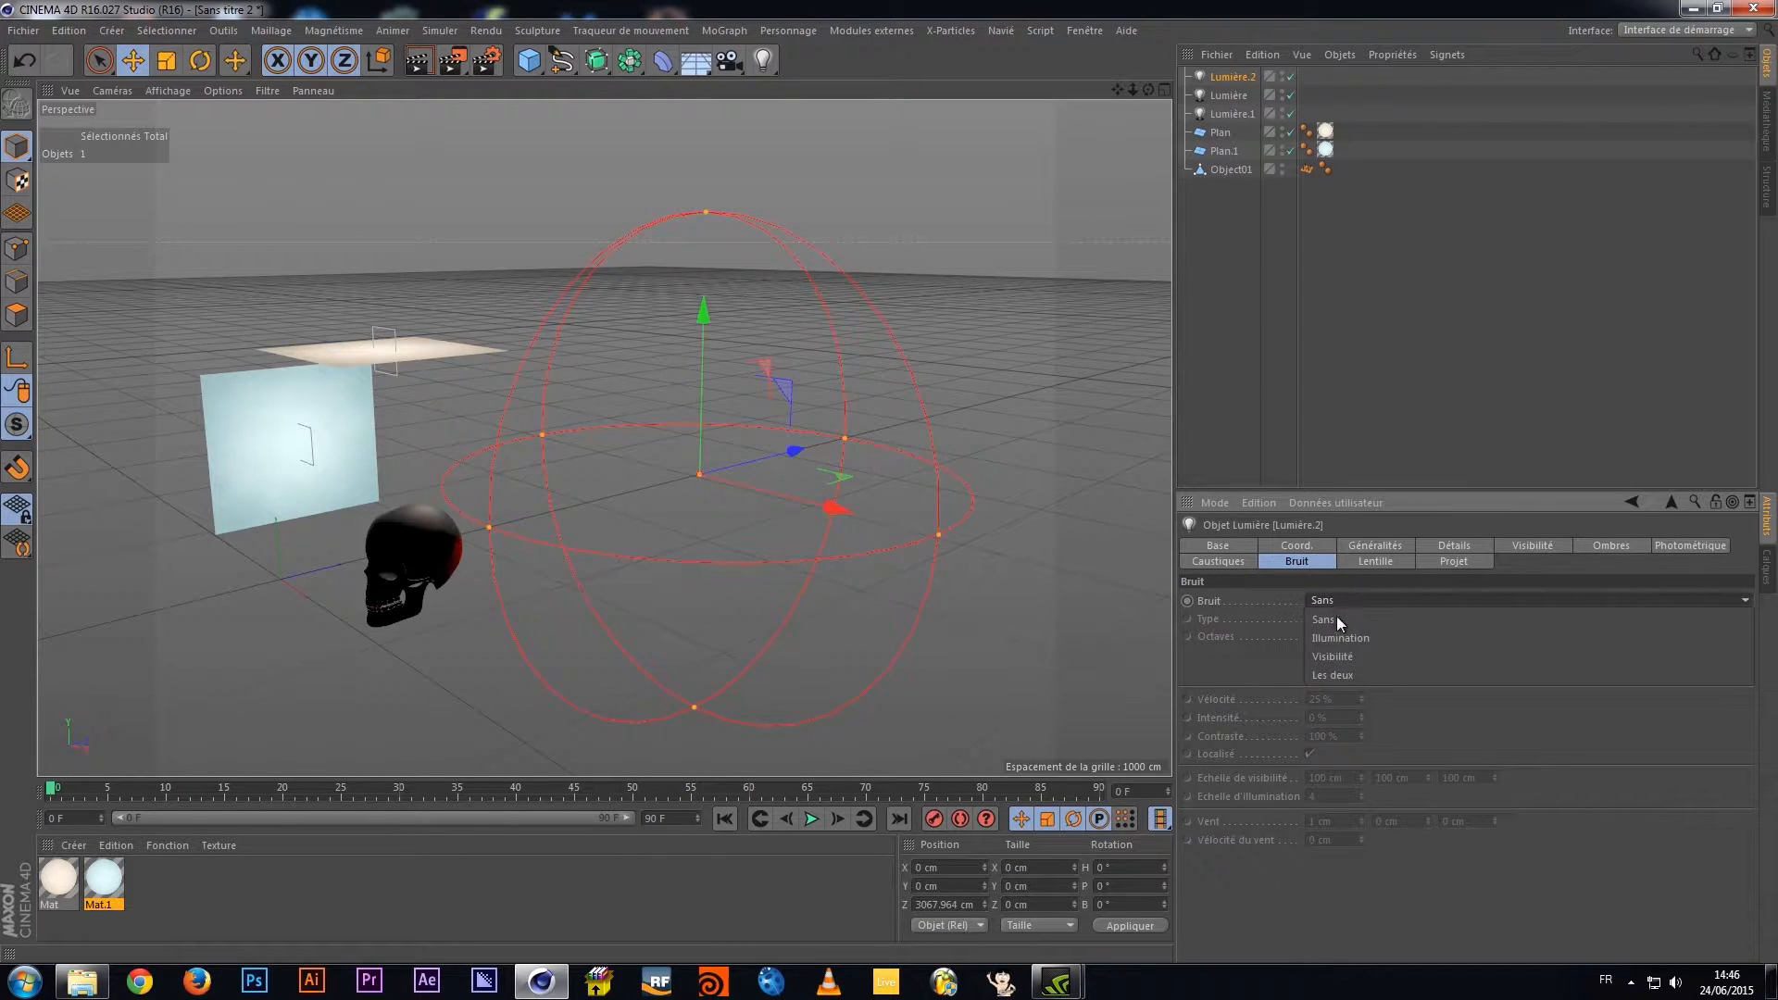
left_click(1340, 675)
Move the red light to about X 550 cm behind the skull and render the front view to check its glow
left_click_drag(382, 551, 481, 535, "alt")
right_click_drag(356, 583, 395, 562, "alt")
left_click_drag(395, 563, 528, 500, "alt")
left_click_drag(458, 554, 586, 555)
left_click_drag(481, 587, 527, 537, "alt")
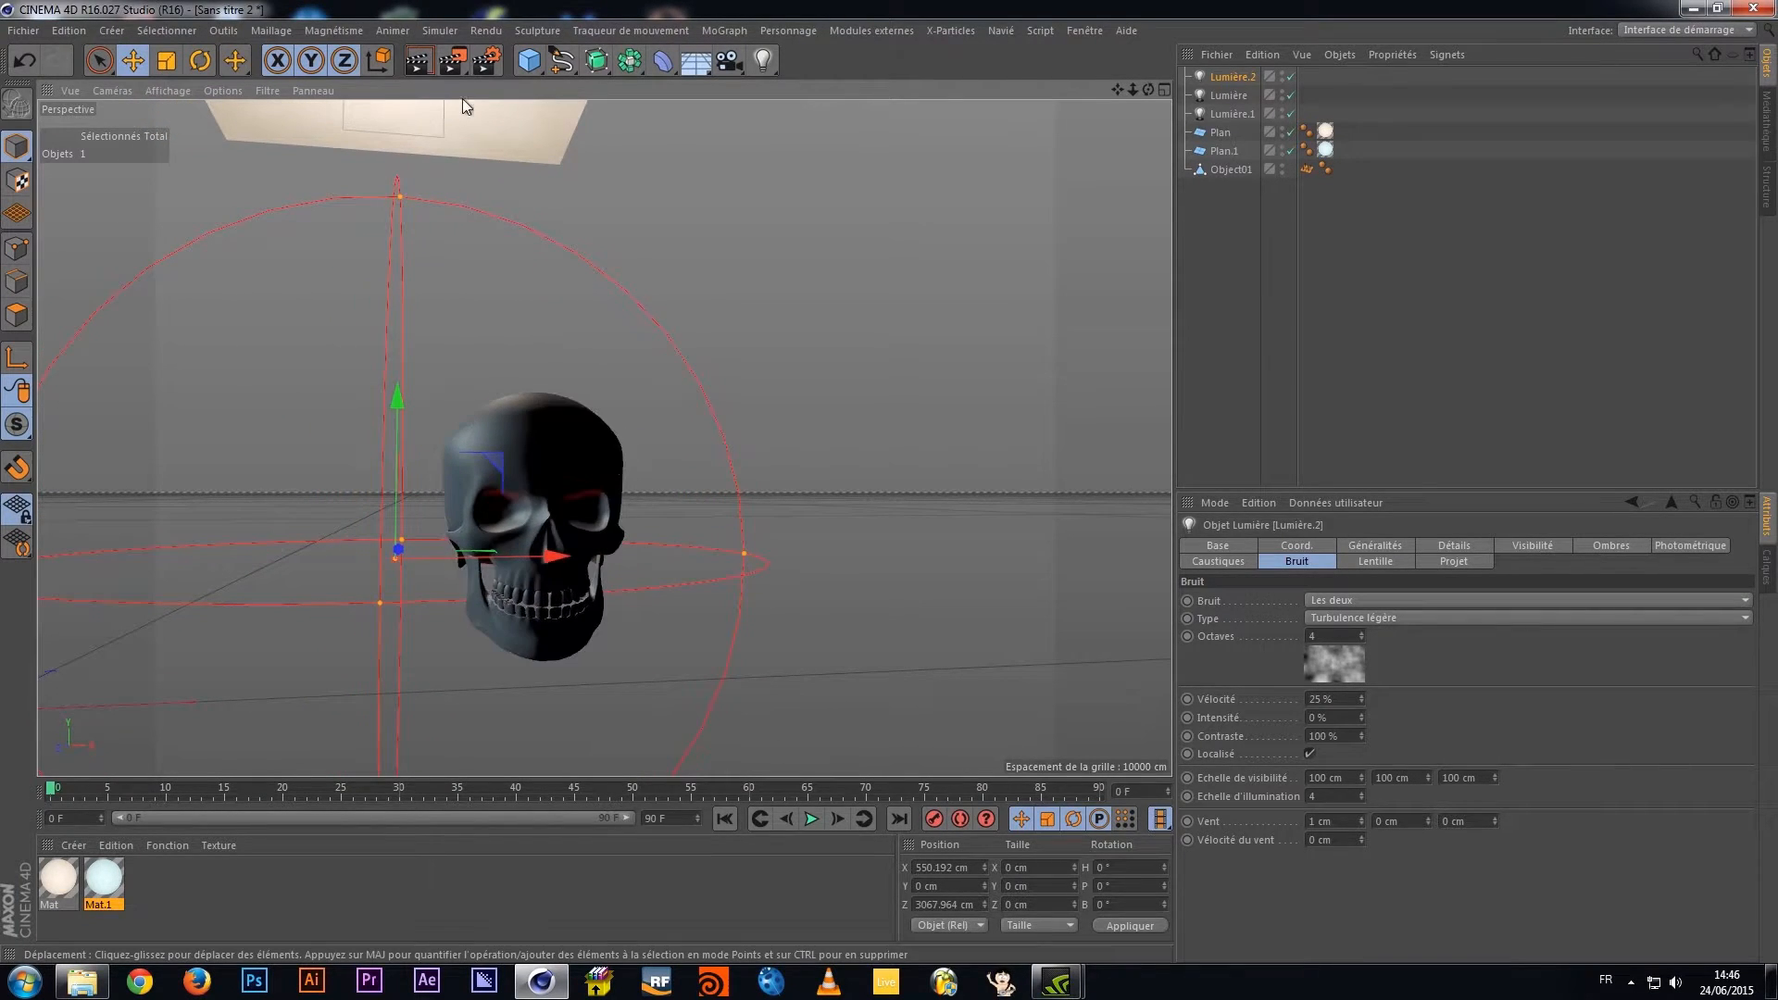
left_click(420, 63)
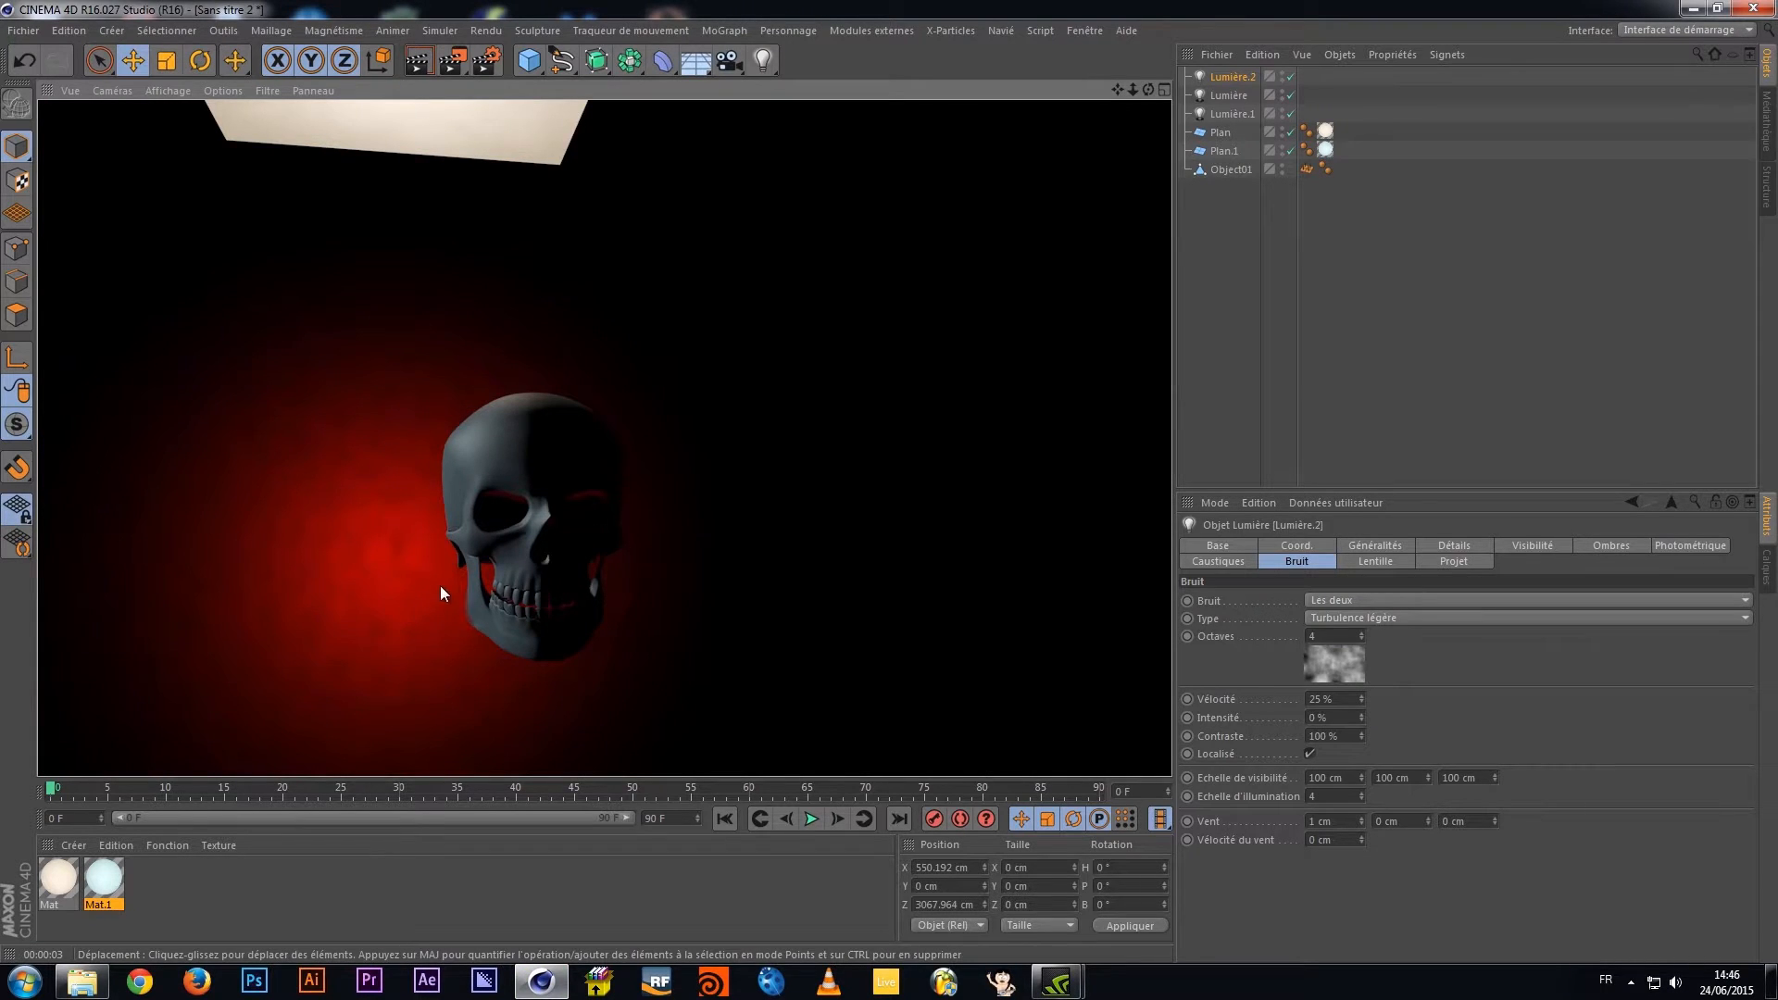
left_click(441, 587)
Shift the red light to about X 1016 cm and enlarge its glow further, checking it with a test render
left_click(394, 559)
left_click_drag(536, 558, 635, 557)
left_click_drag(583, 628, 751, 733)
left_click(417, 62)
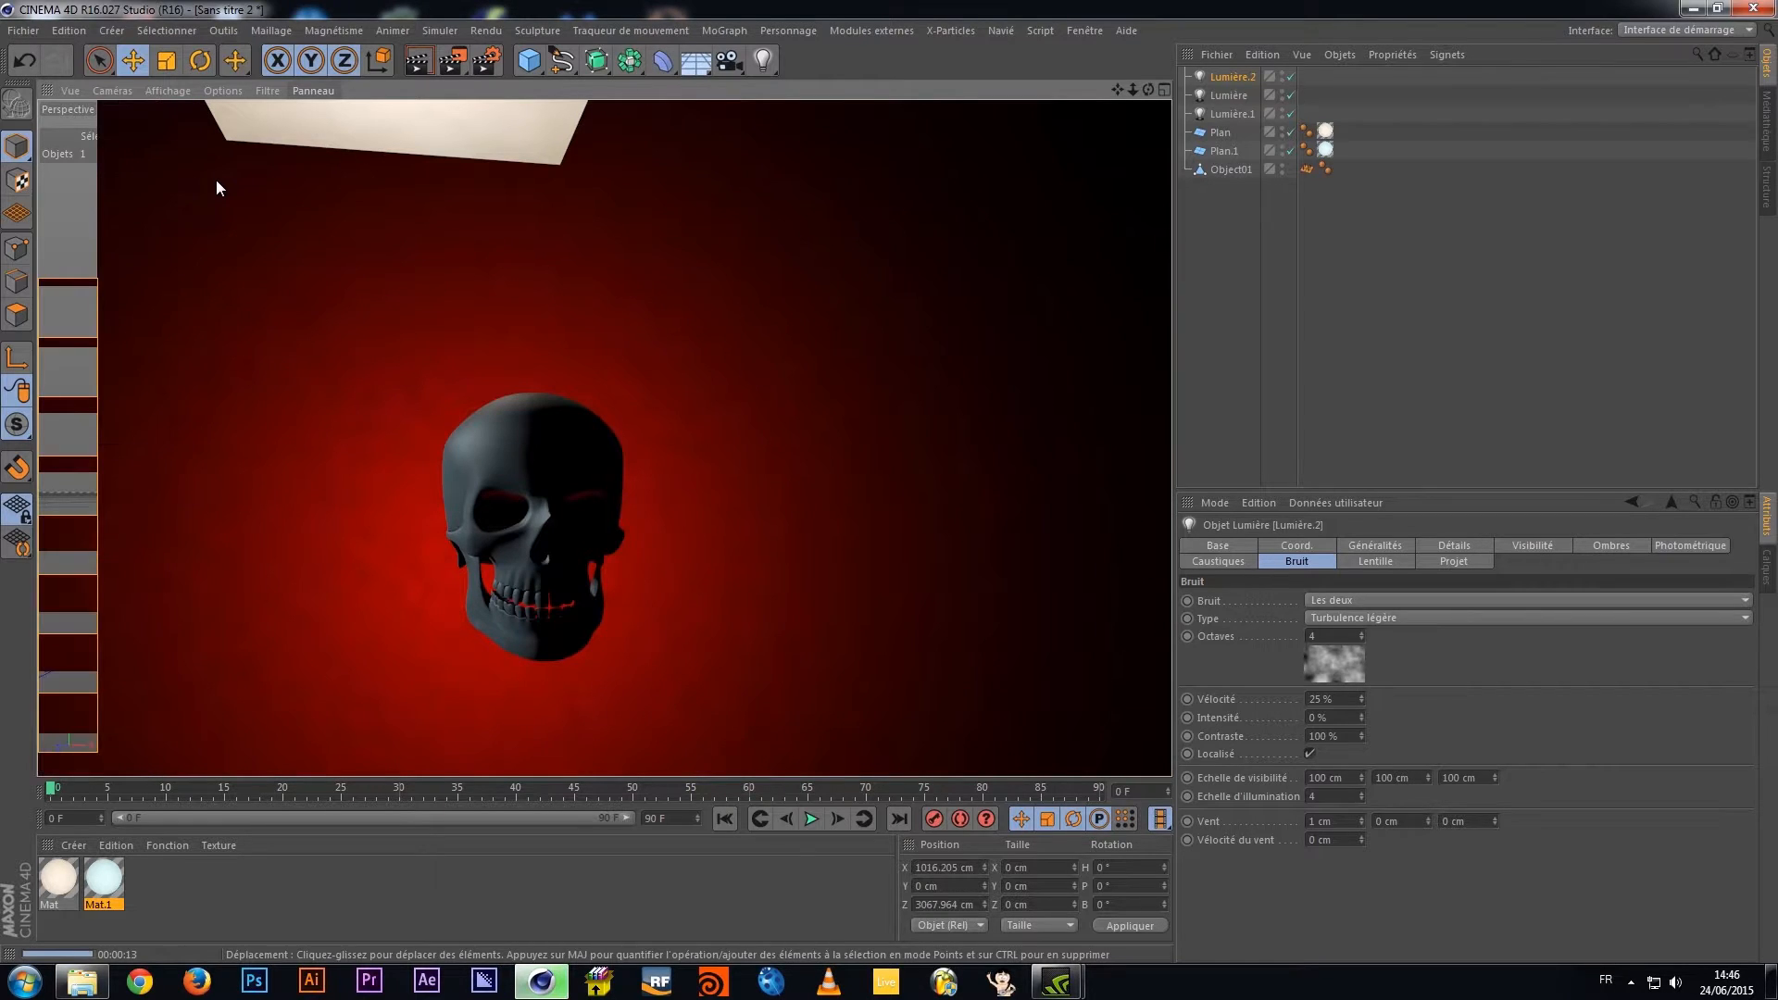
left_click(525, 463)
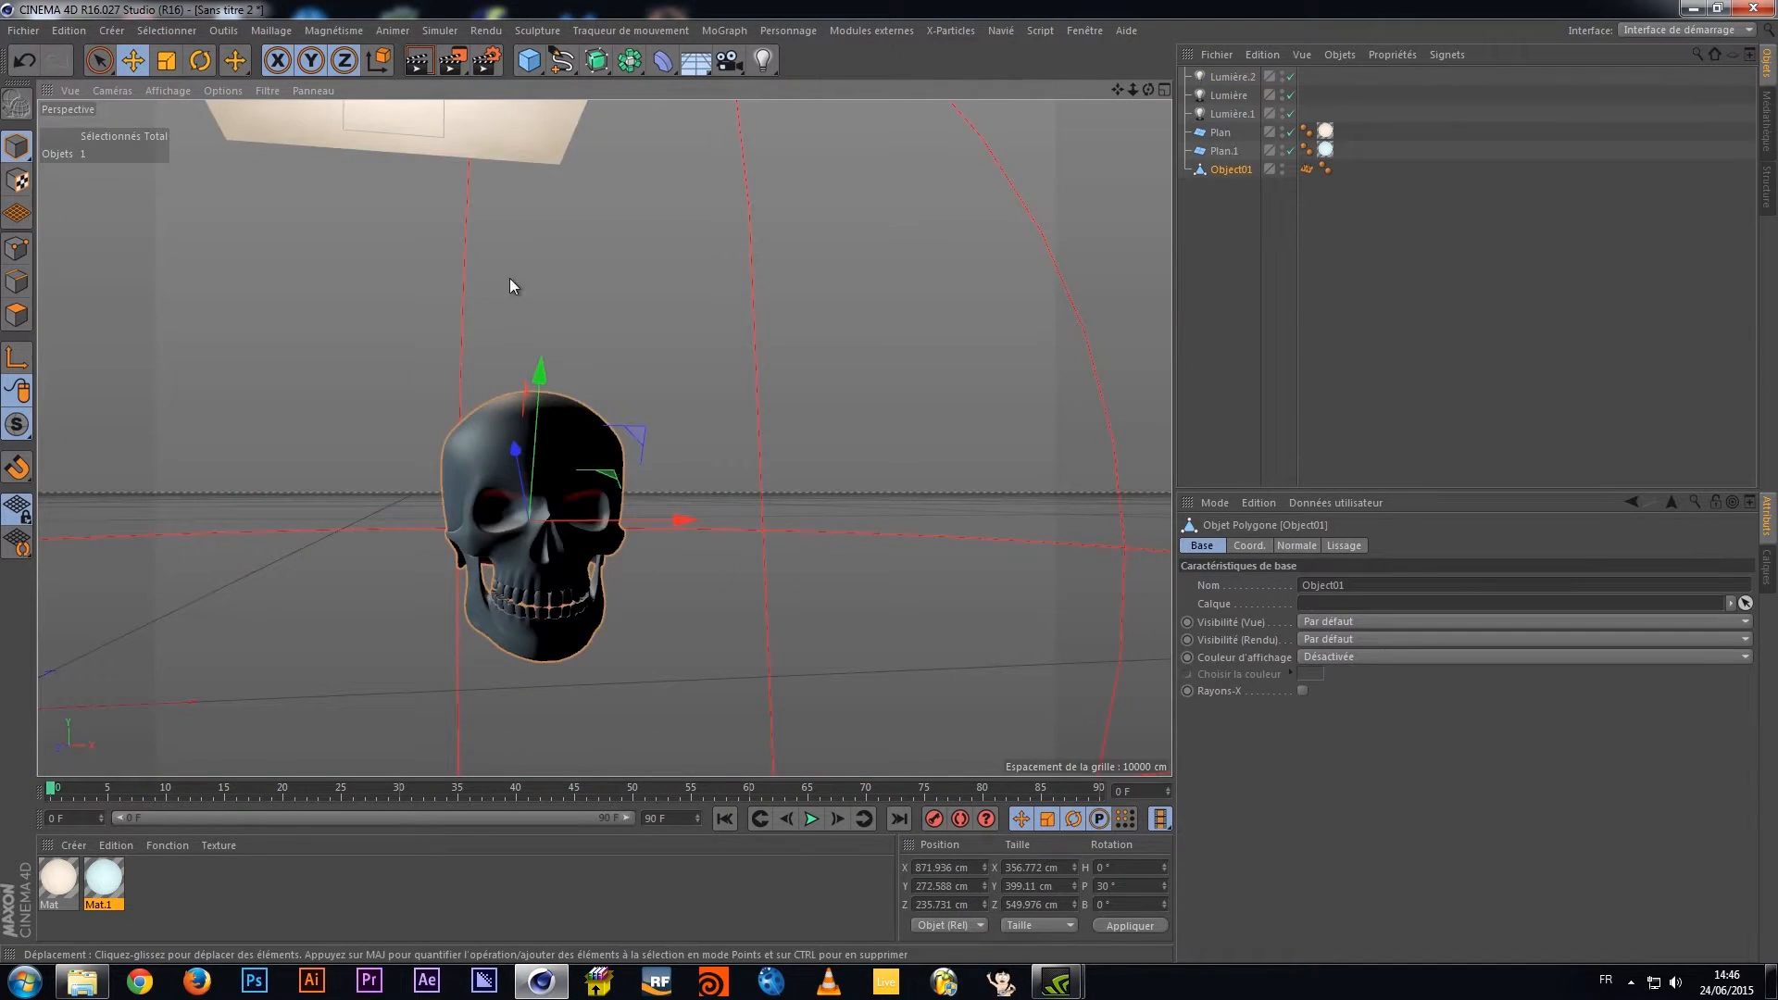
Add a Render tag to the overhead plane with camera visibility disabled, and check it with a test render
left_click(458, 128)
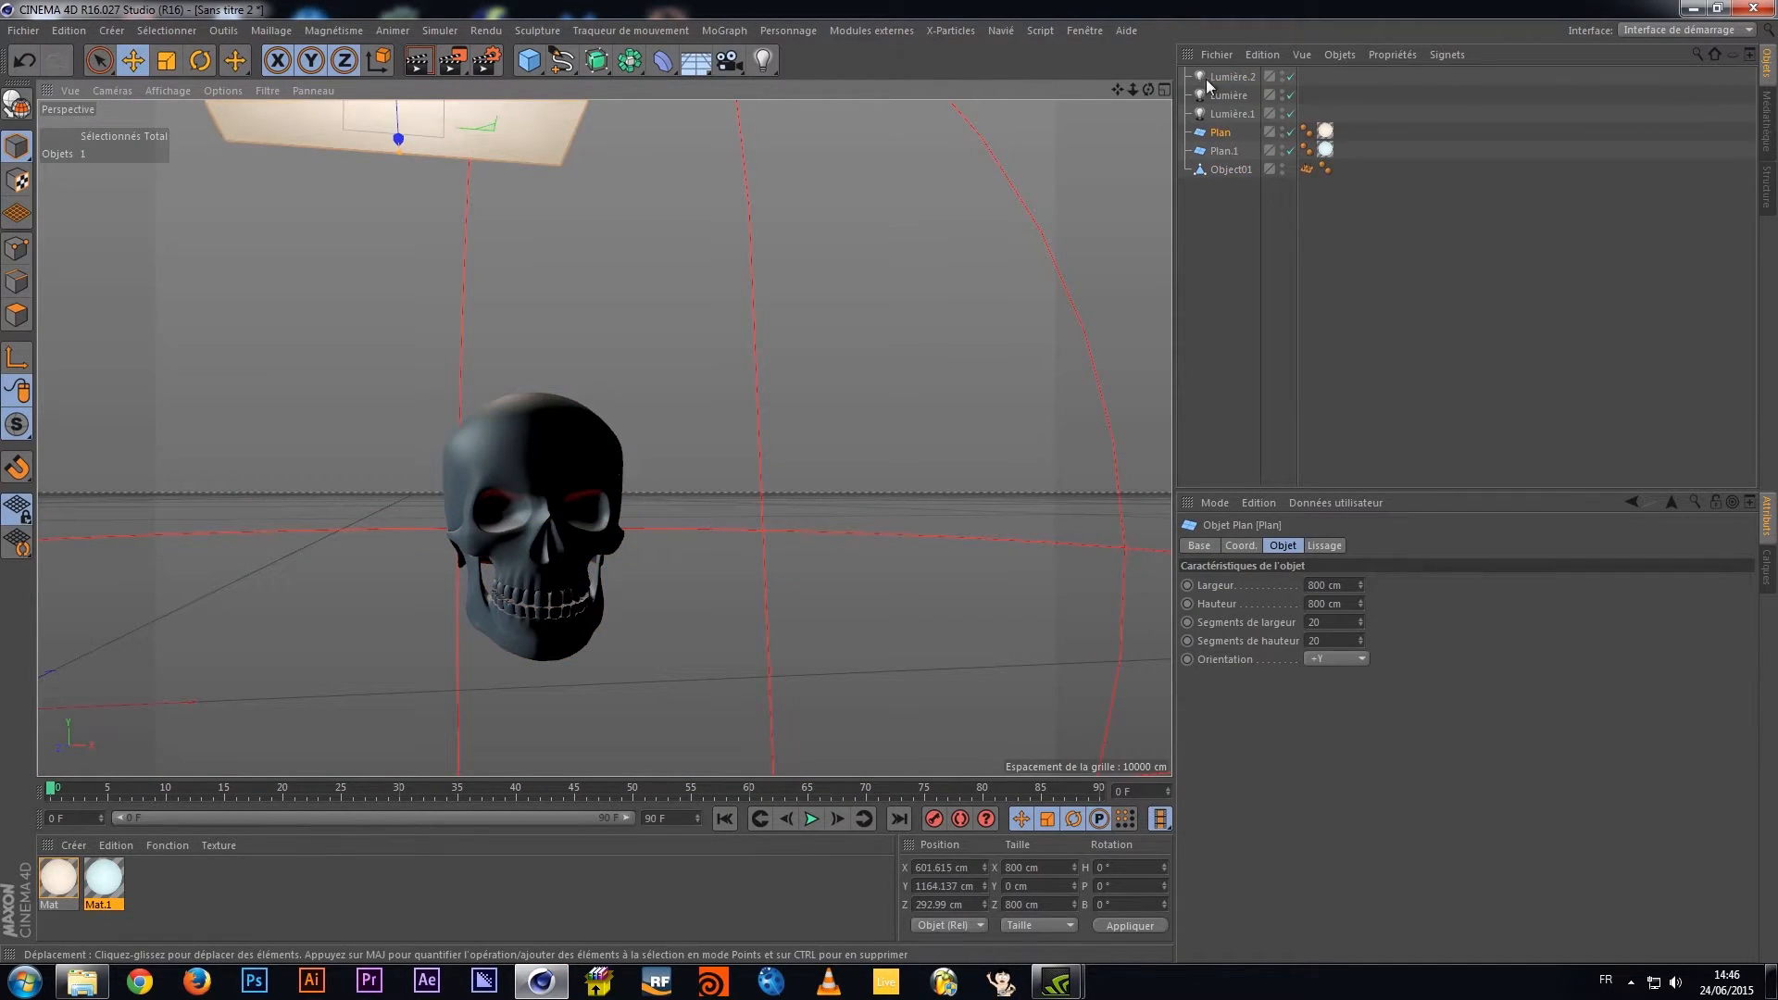
right_click(1220, 135)
mouse_move(1357, 81)
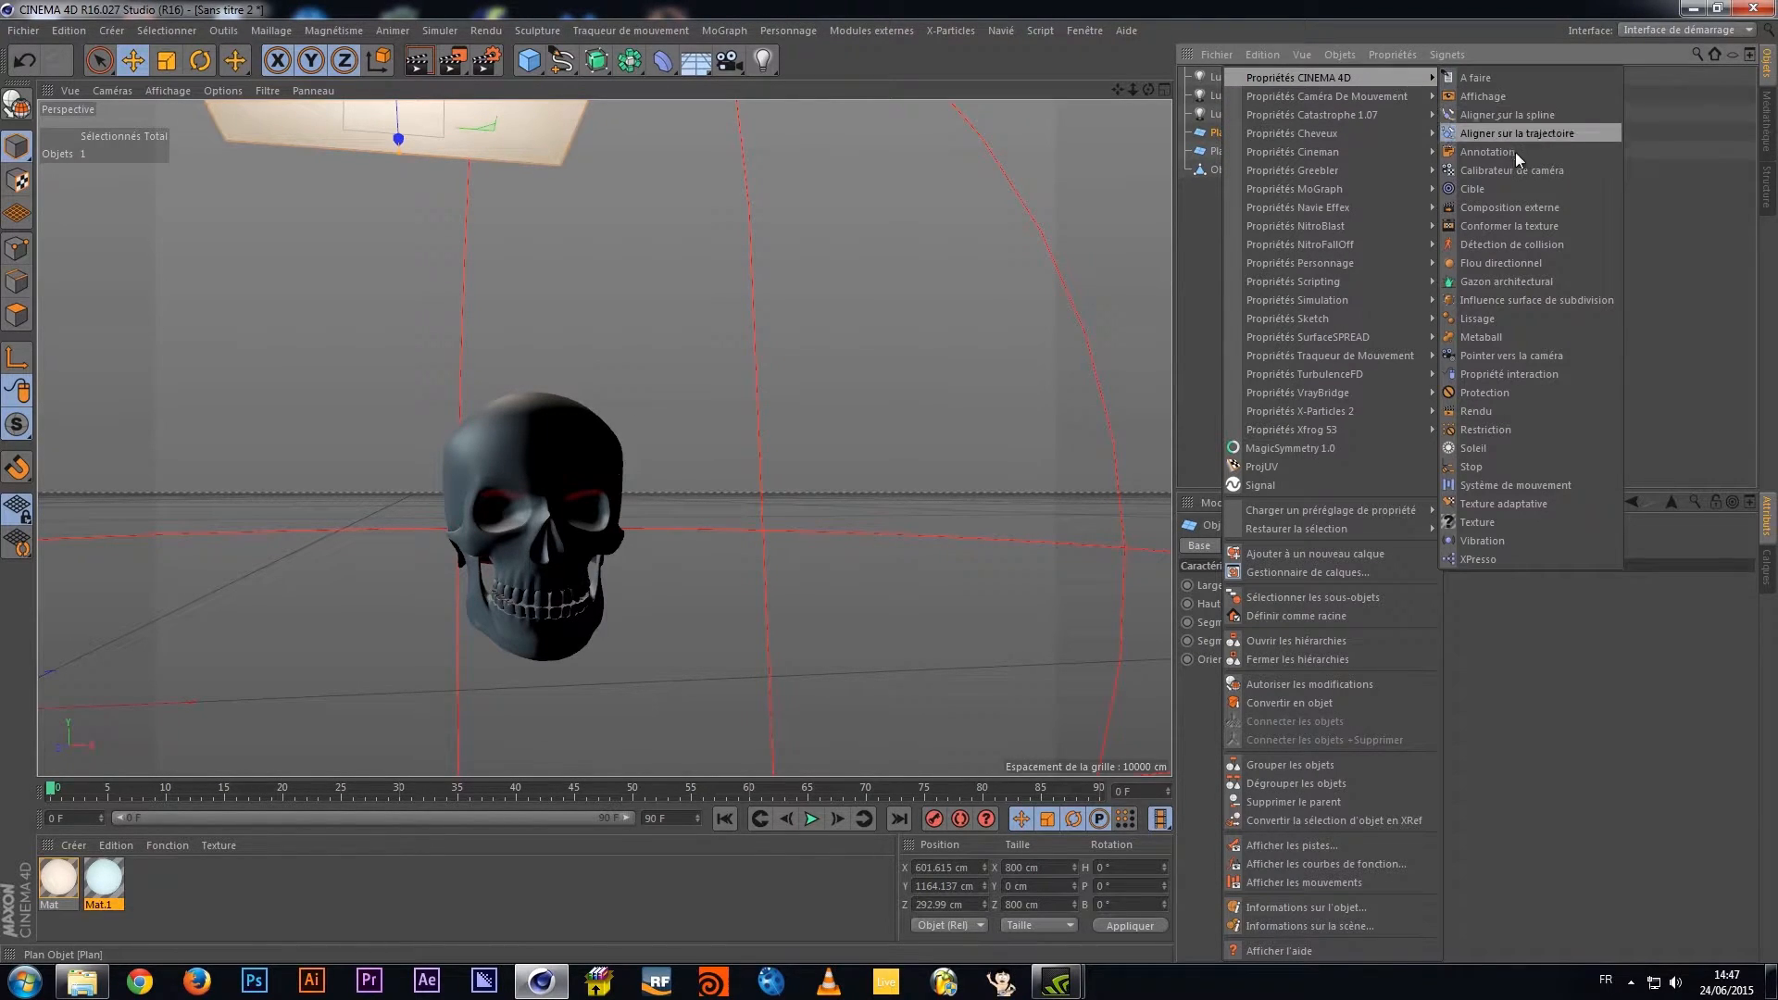
left_click(1488, 409)
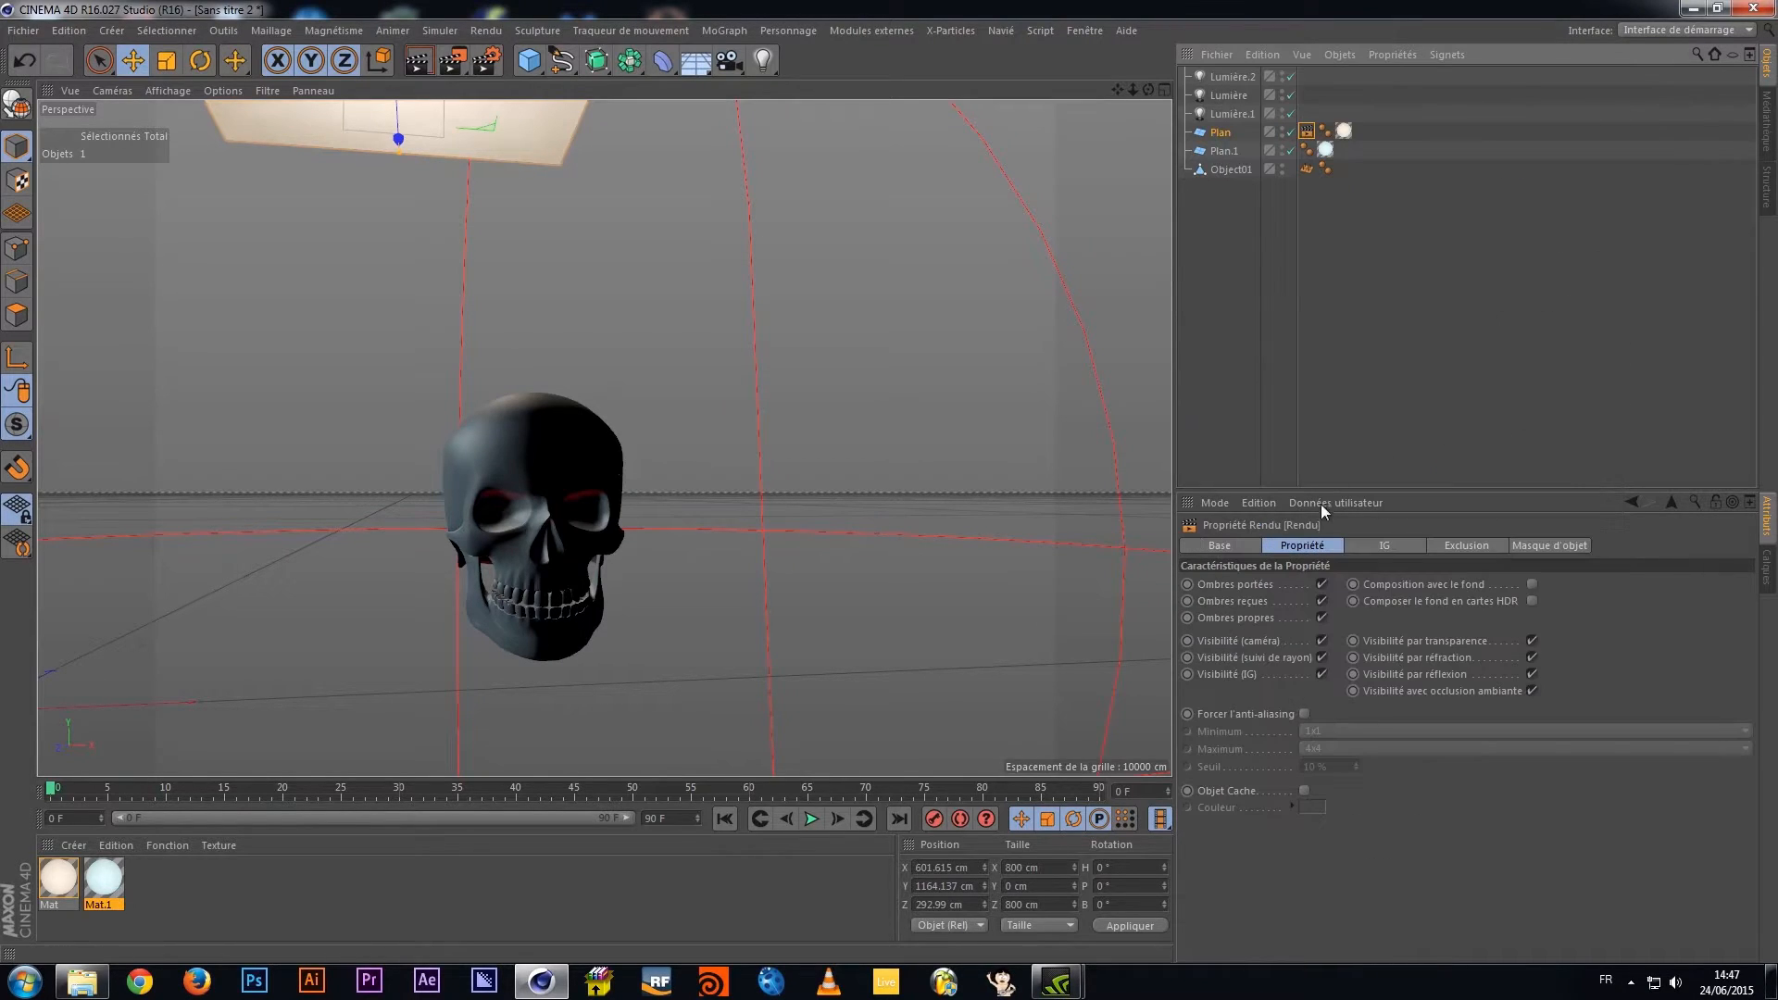
left_click(1323, 641)
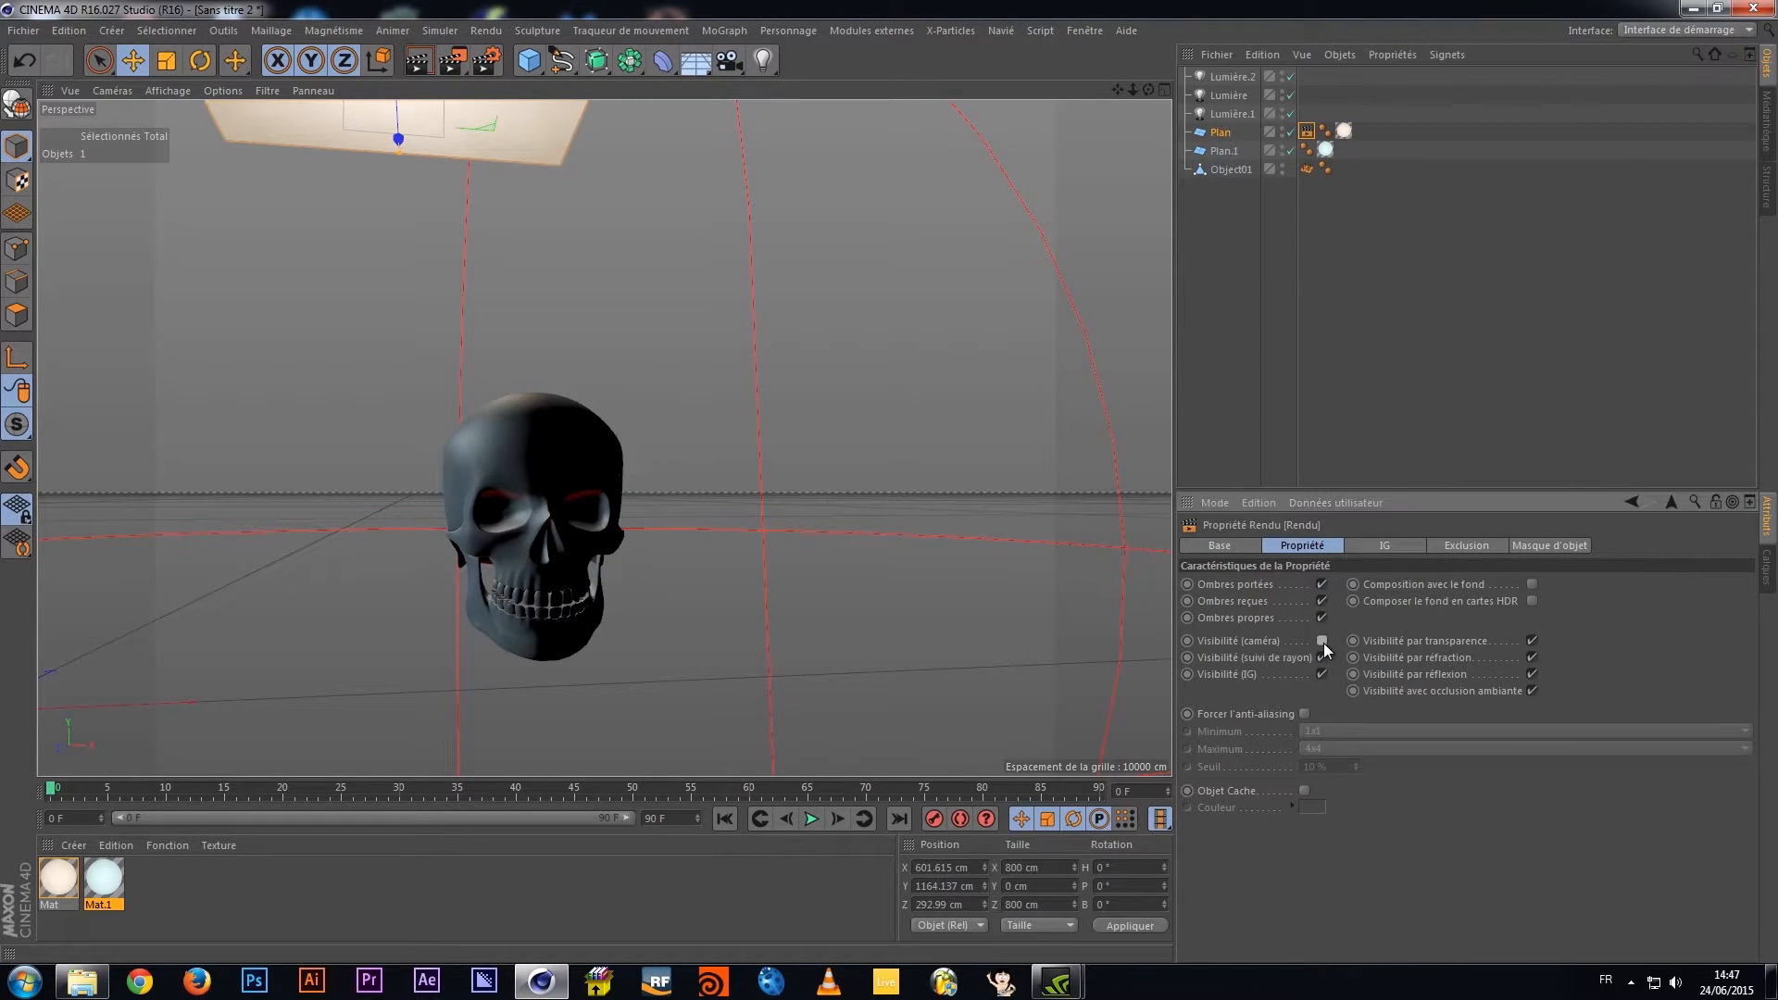
left_click(419, 63)
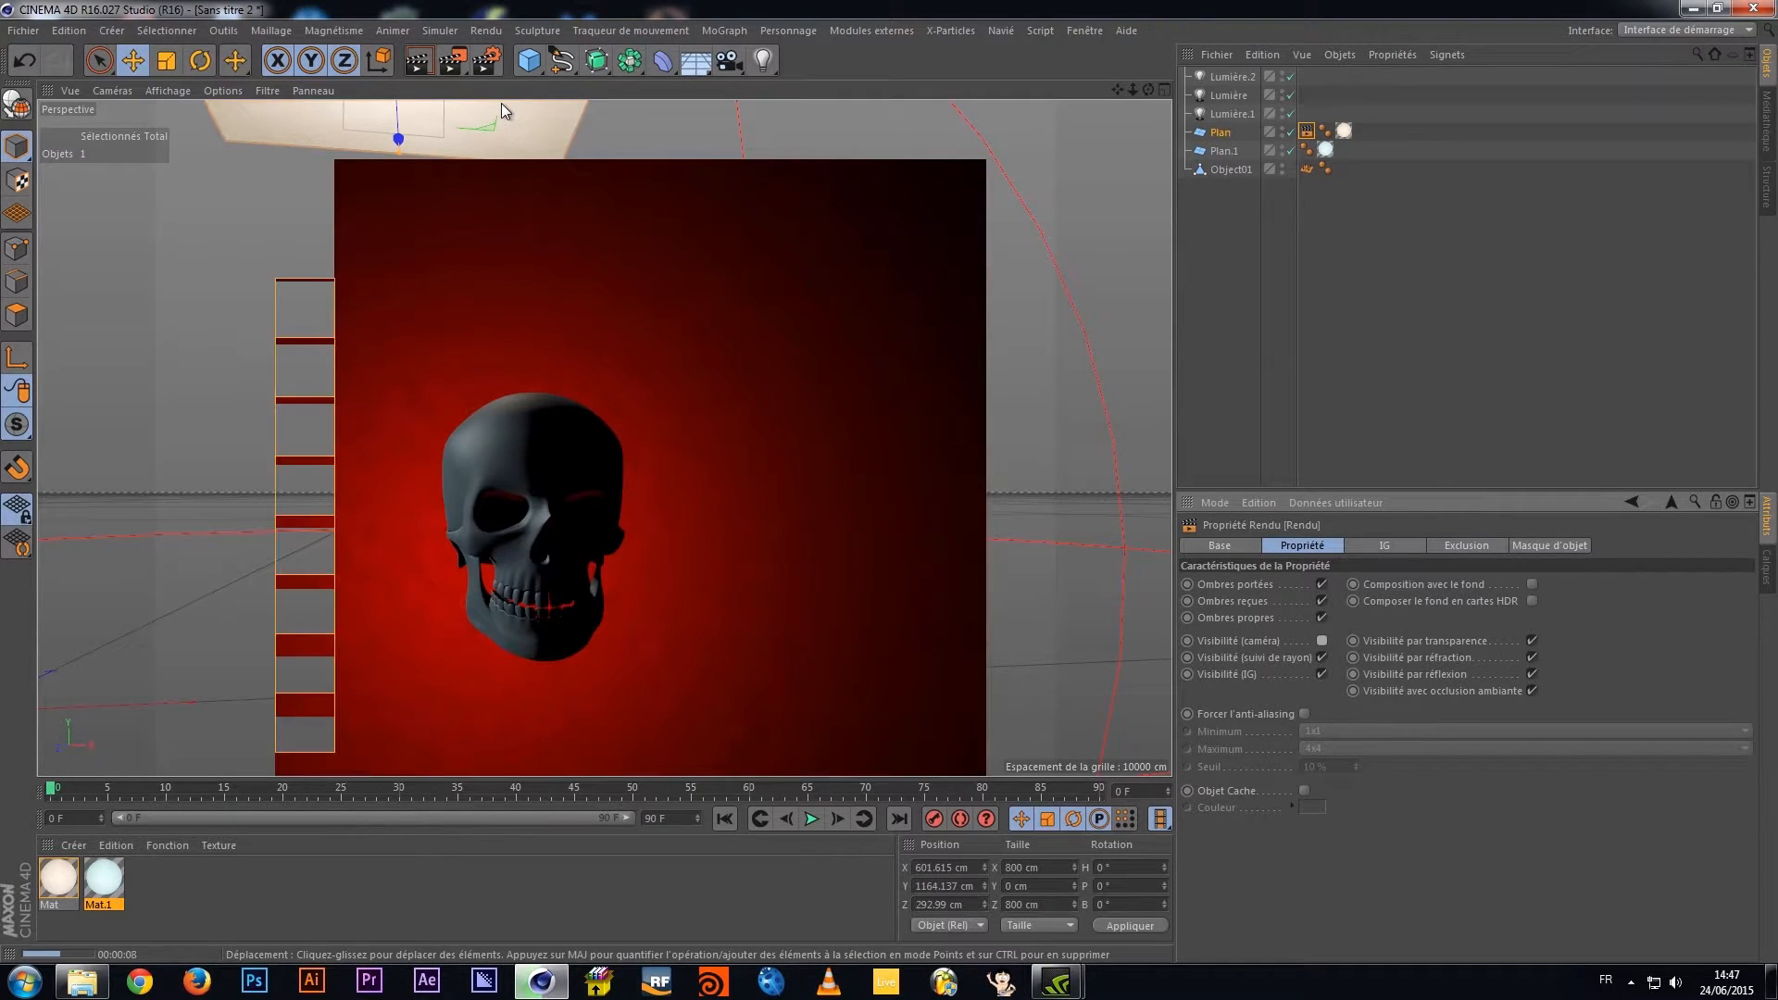
left_click(511, 191)
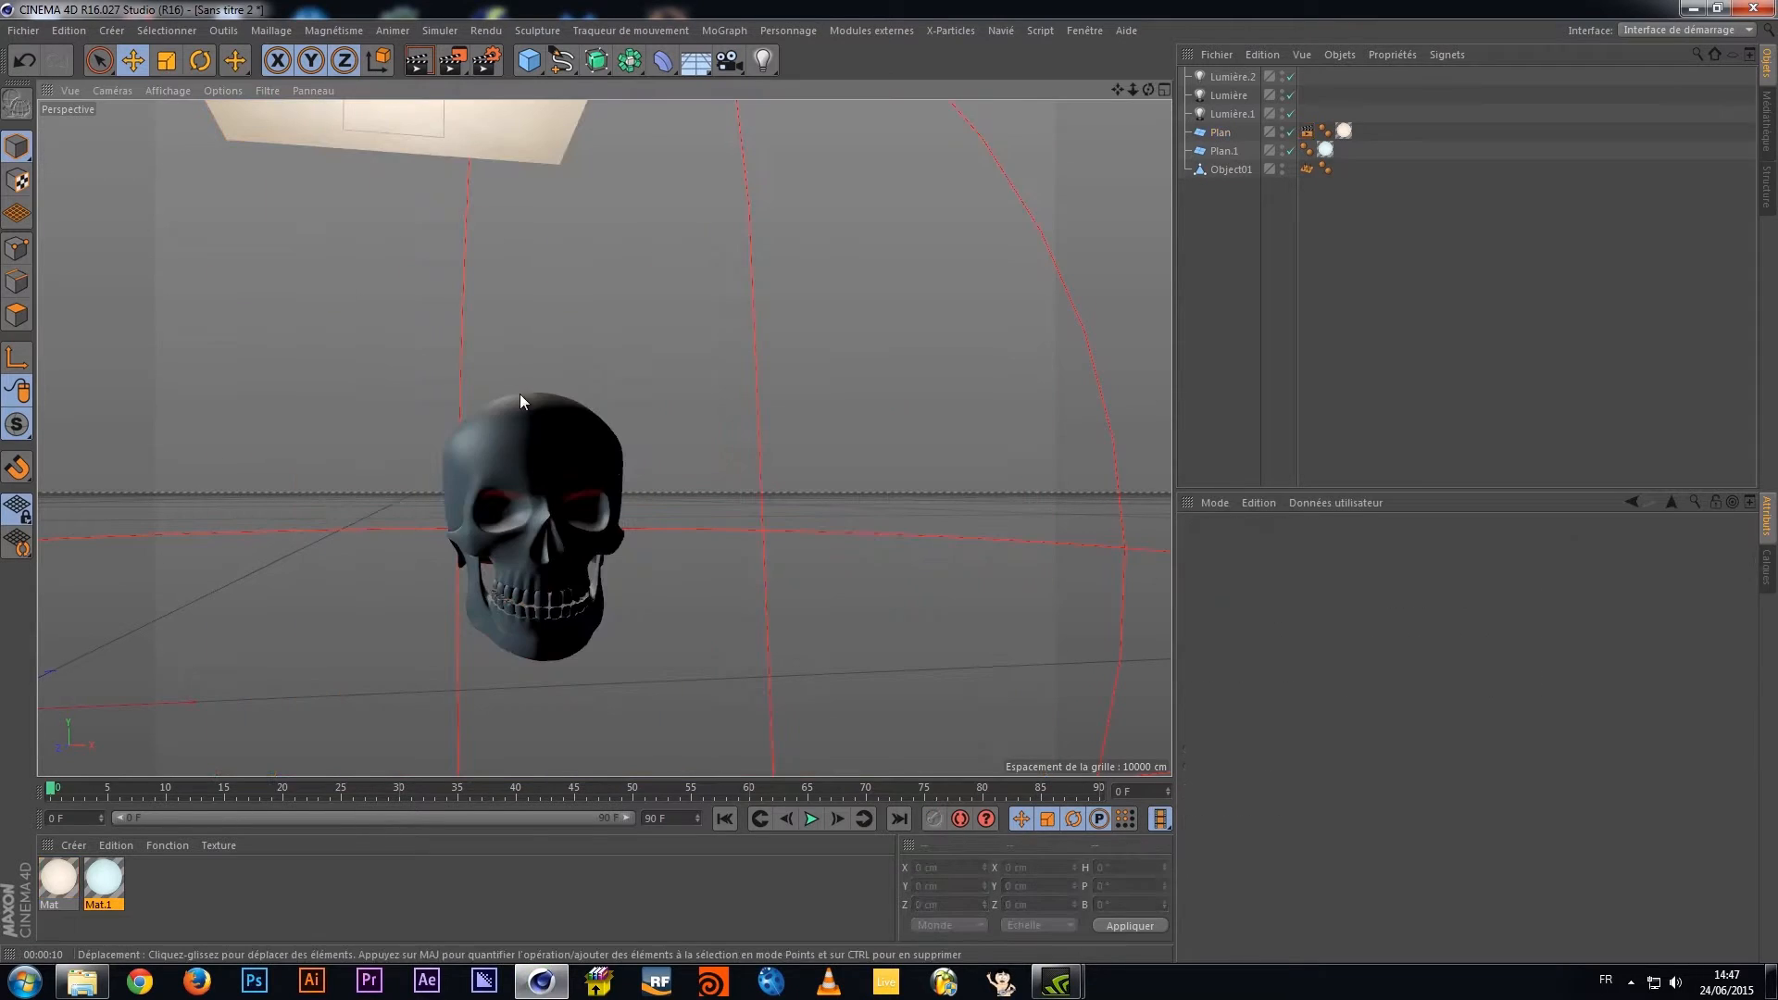
Copy the overhead plane's Render tag onto the side plane to hide it from the camera as well
left_click(1306, 131)
left_click_drag(543, 519, 413, 465, "alt")
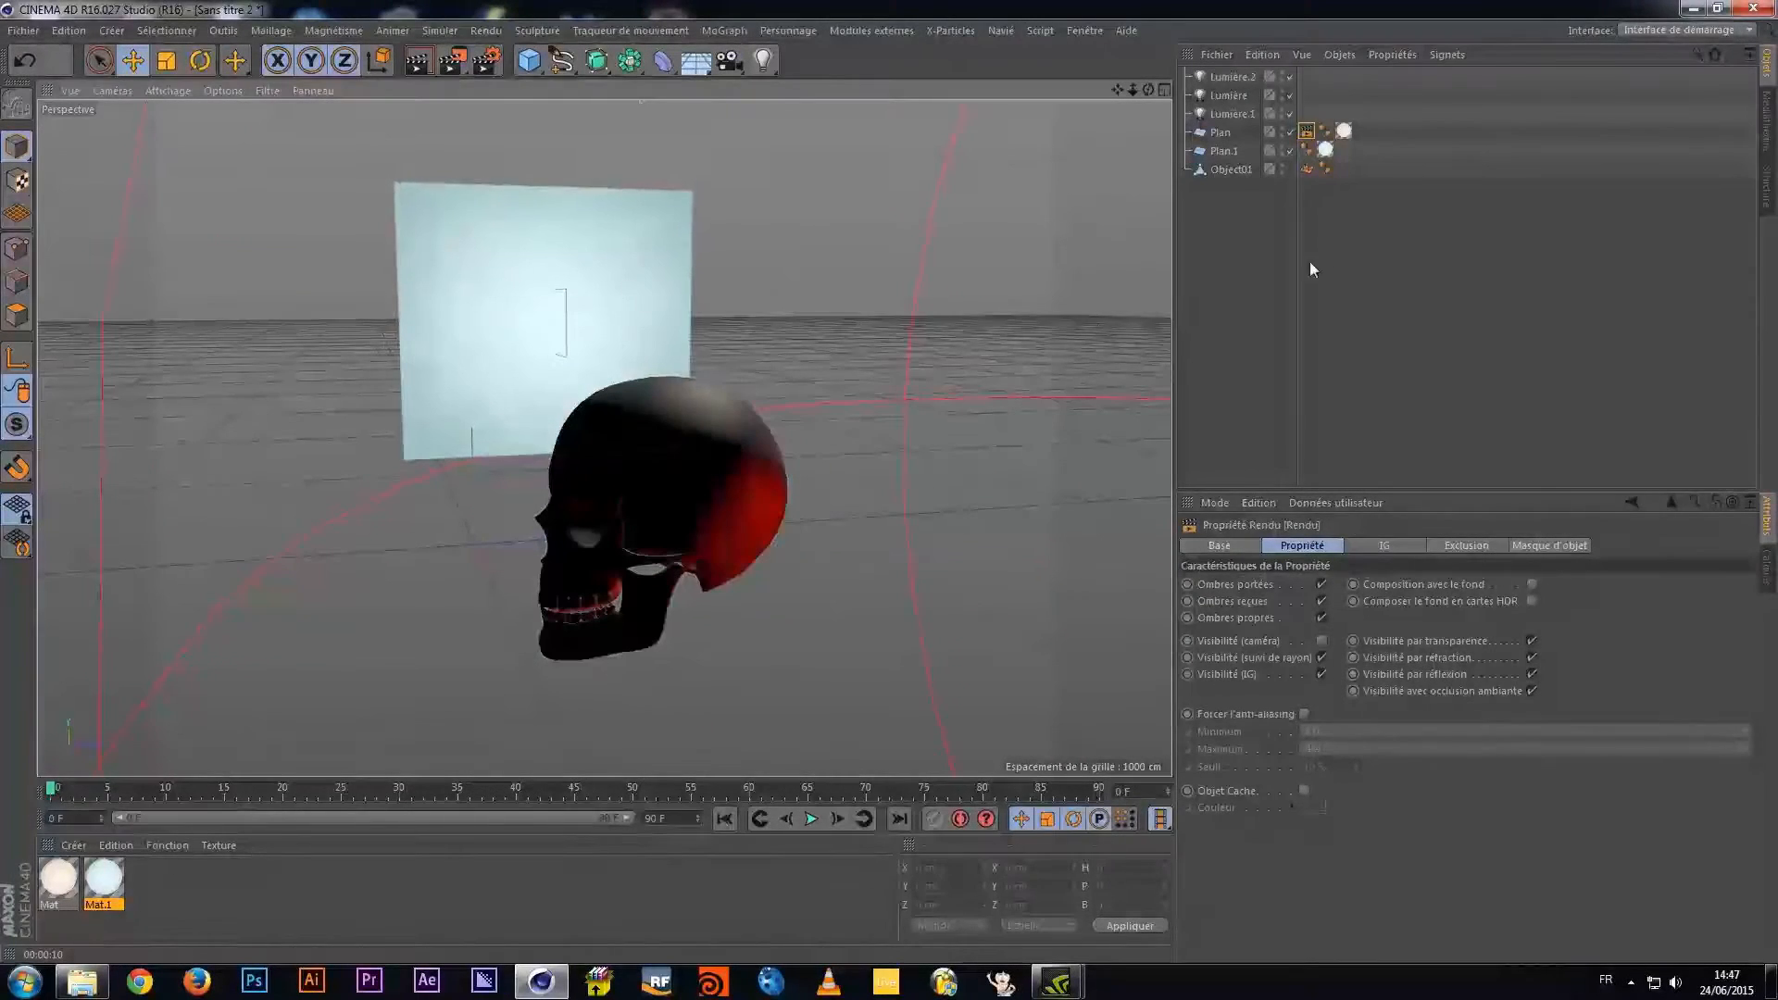
left_click_drag(1308, 130, 1306, 150, "ctrl")
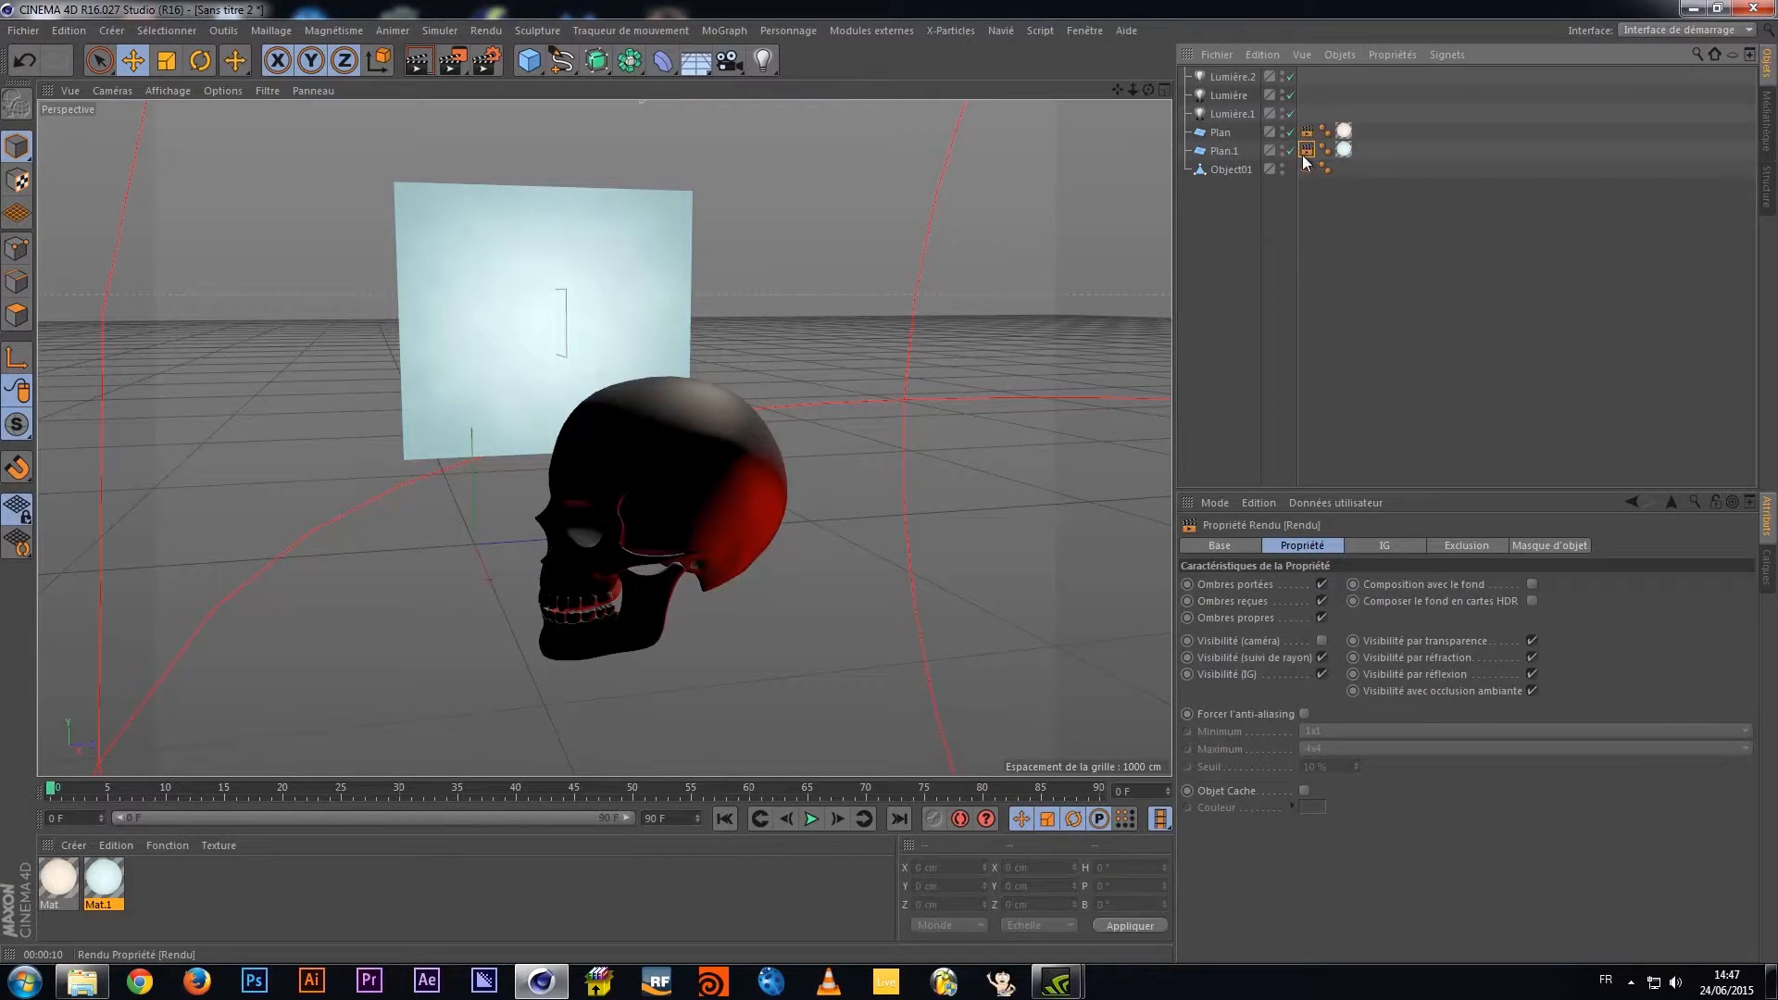
mouse_move(627, 463)
left_mouse_down("alt")
mouse_move(854, 432)
mouse_move(525, 586)
mouse_move(520, 513)
left_mouse_up("alt")
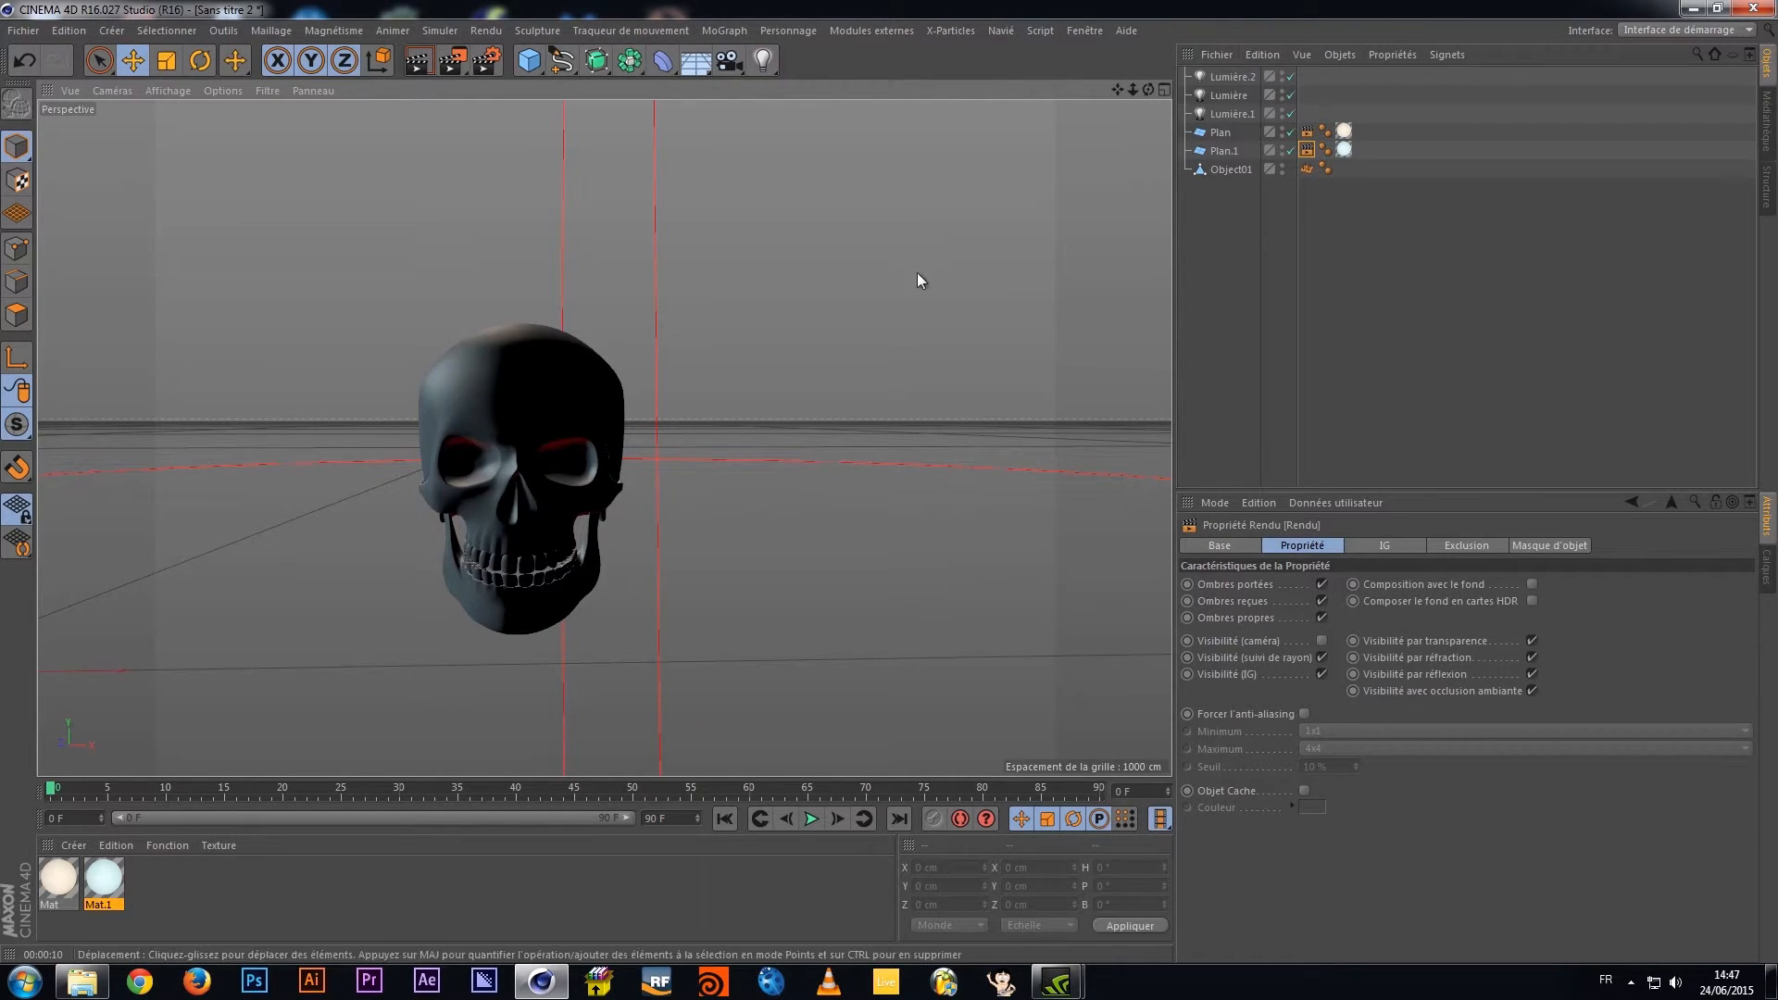
Try a fourth omni light beside the skull at about X 1255 cm with 10% intensity
left_click_drag(763, 62, 811, 85)
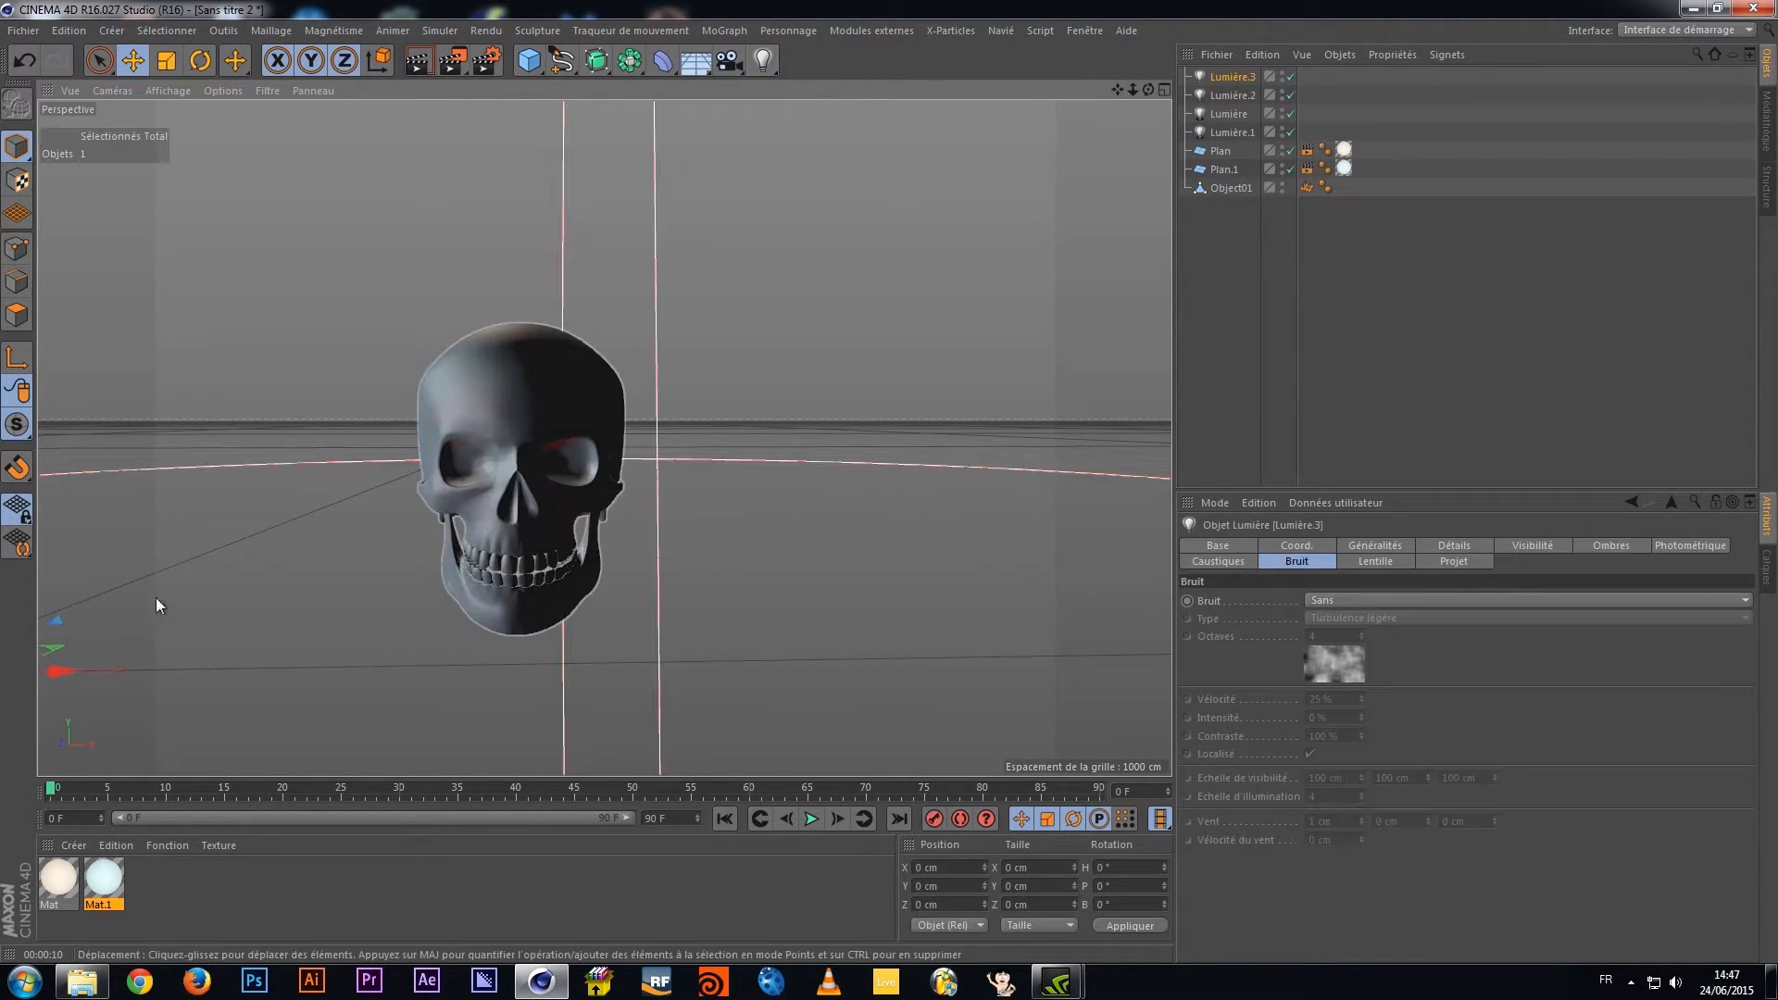
left_click_drag(57, 673, 918, 657)
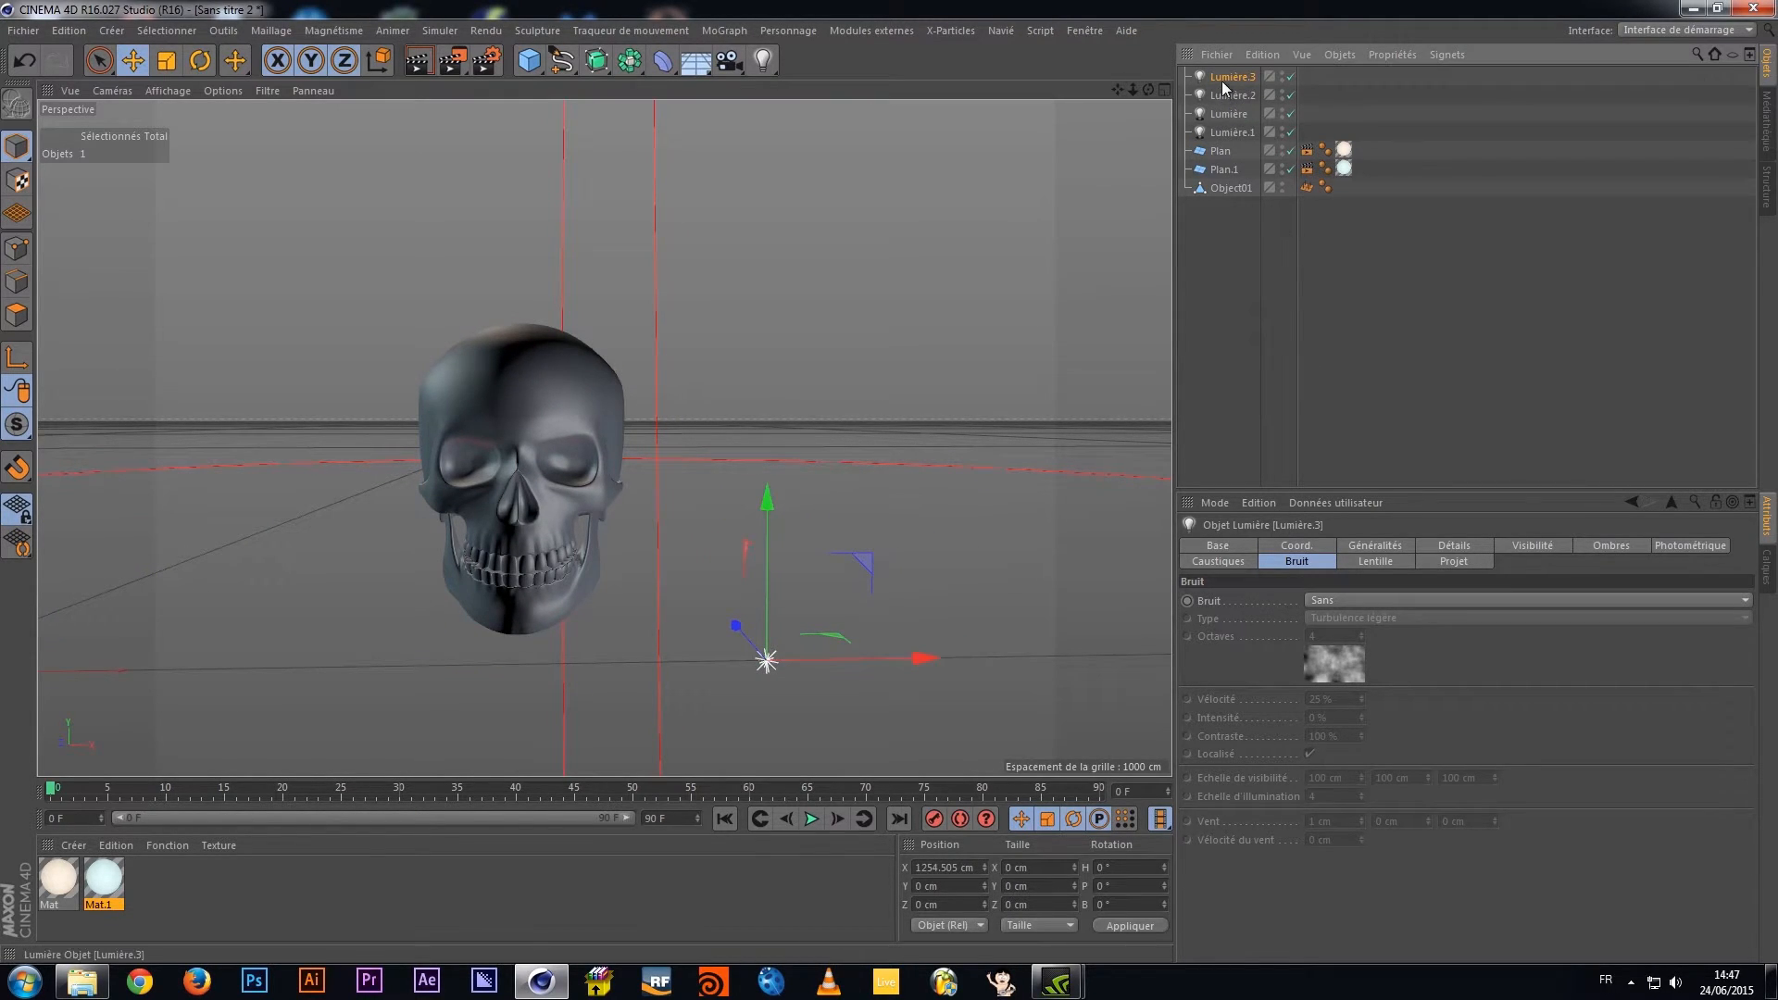
left_click(1230, 546)
left_click(1300, 548)
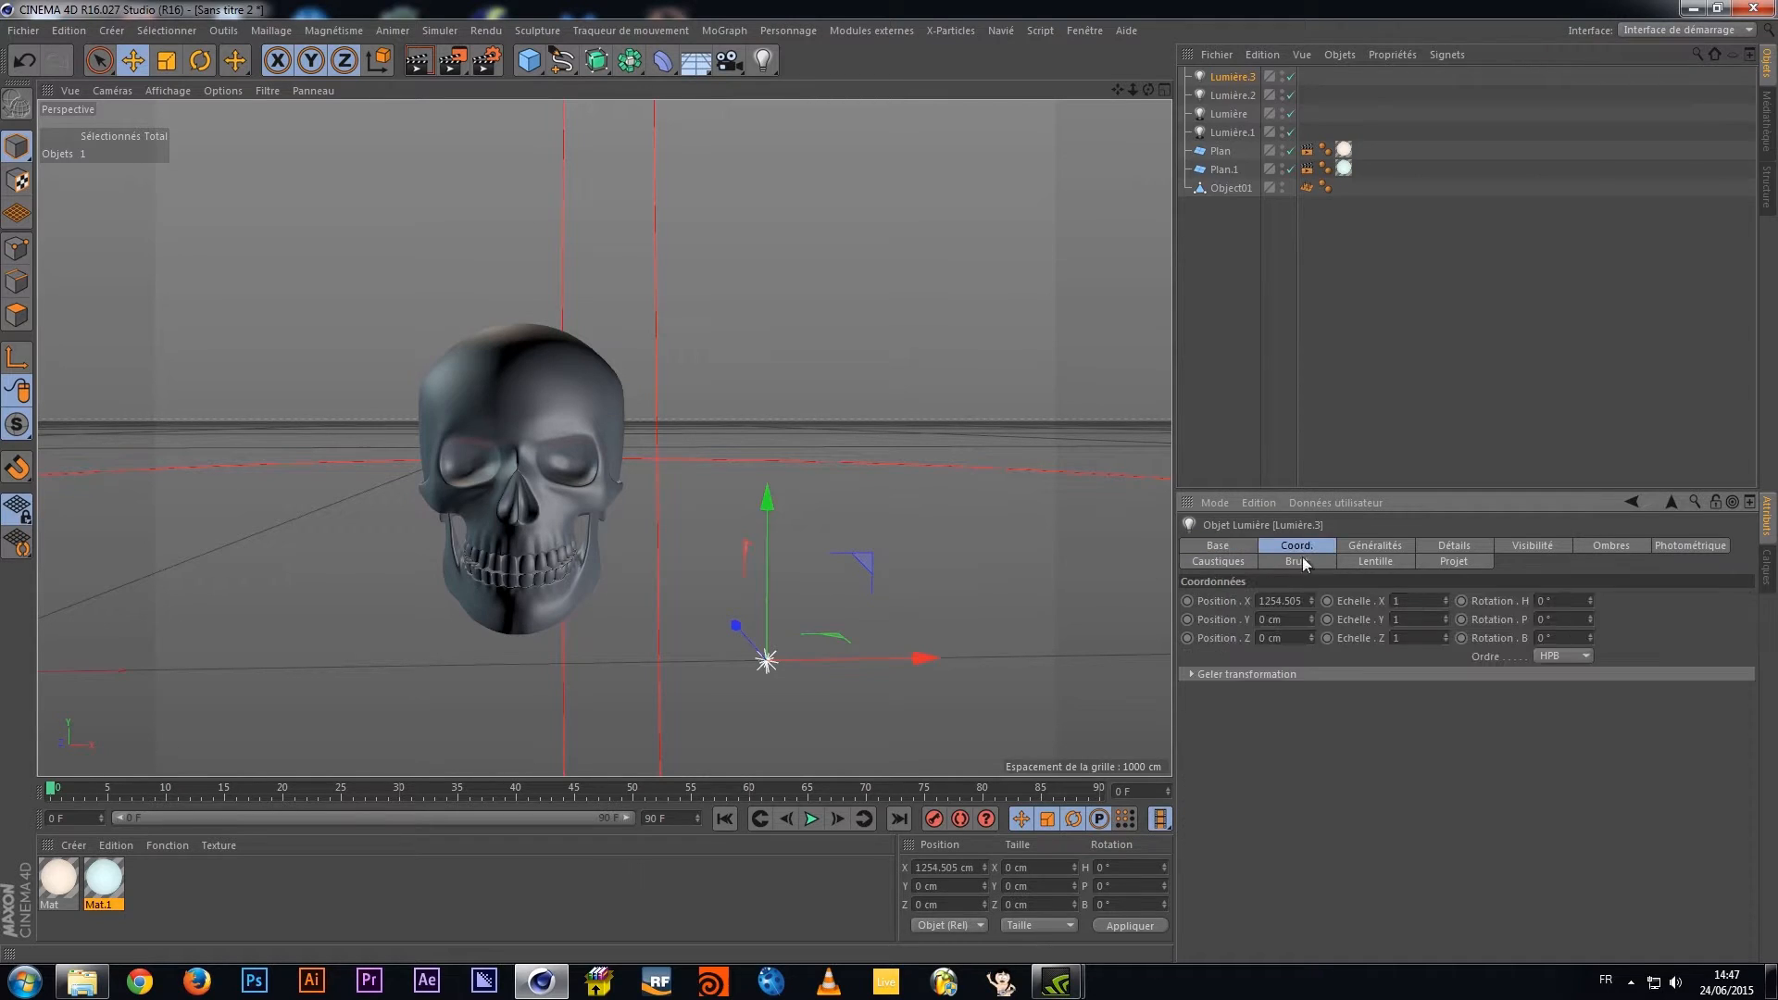
left_click(1364, 548)
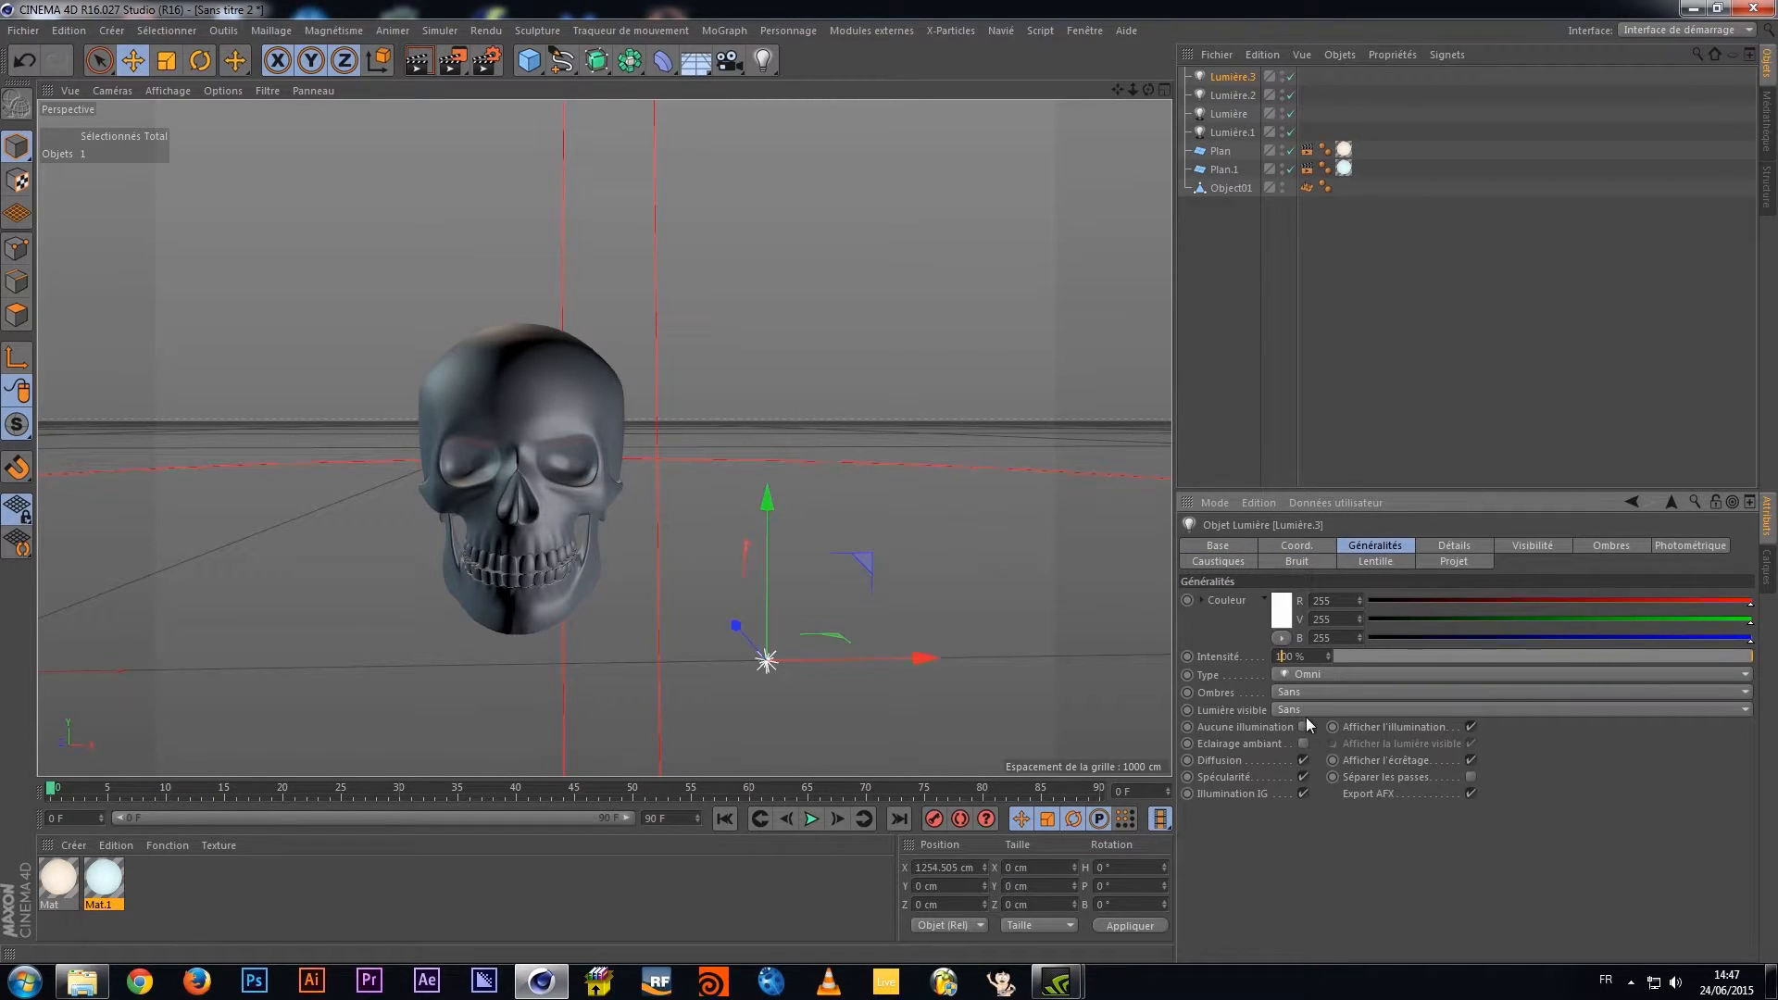
key("Delete")
left_click(1298, 855)
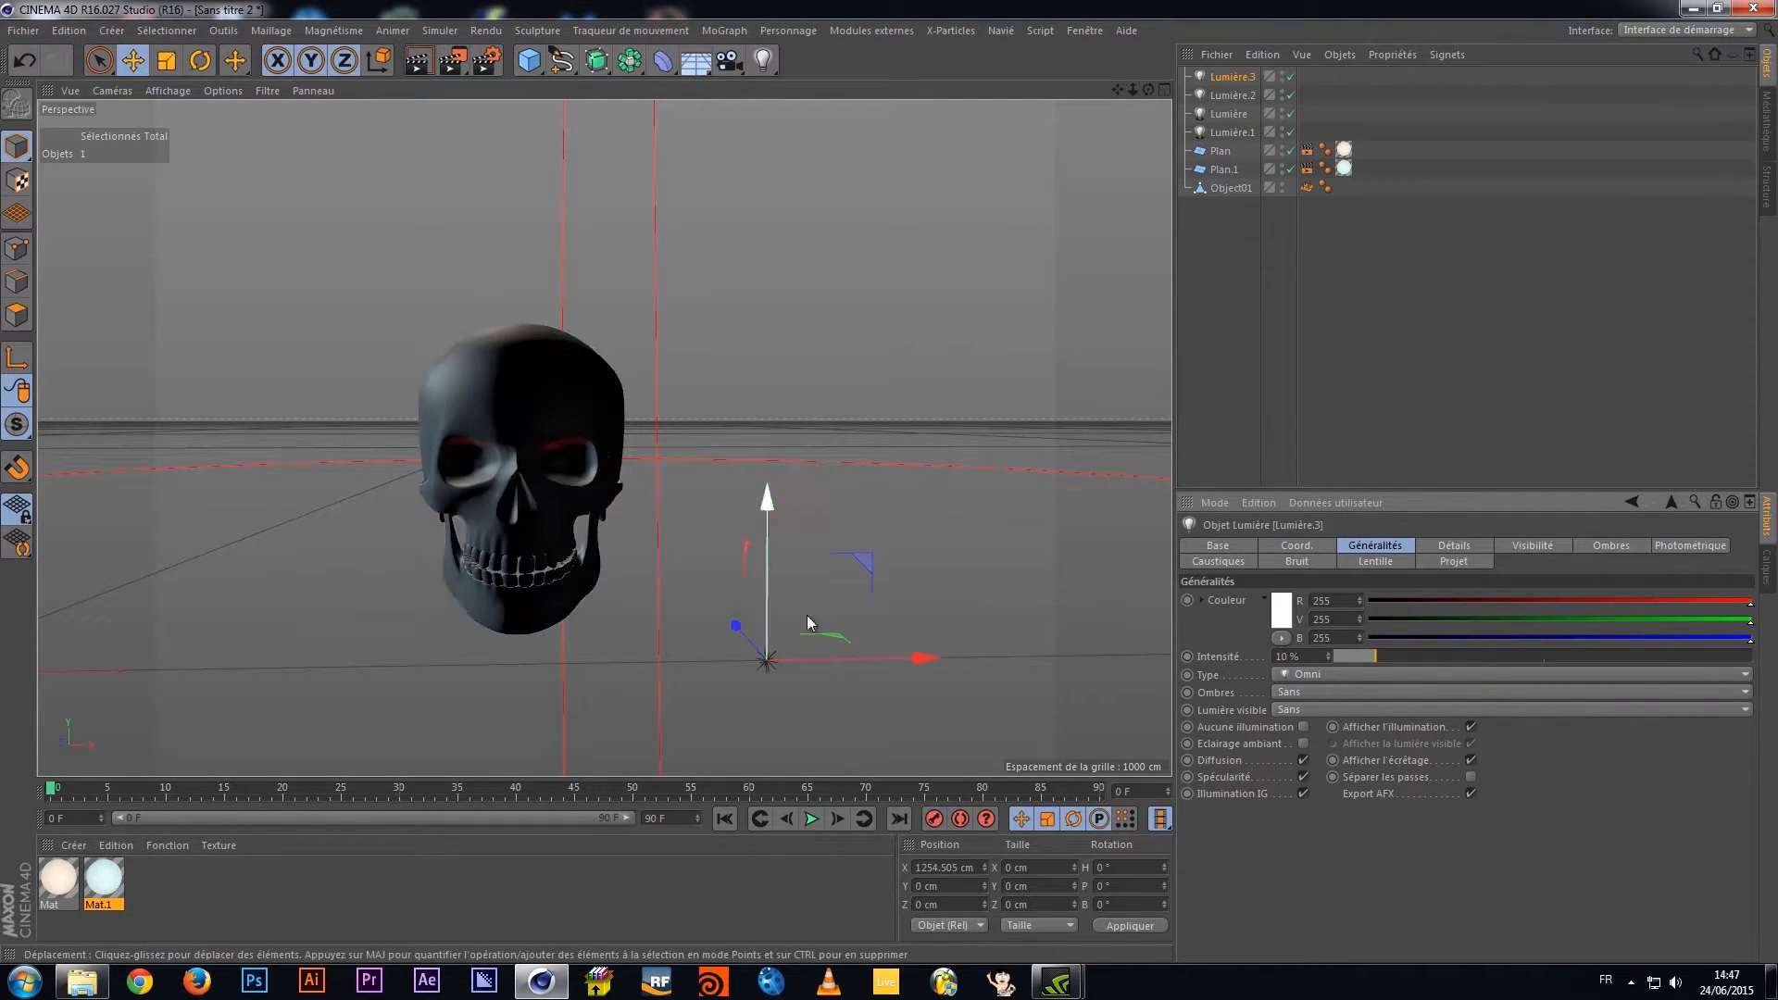
Shift the trial fill light along its depth axis and delete it from the scene
left_click_drag(737, 628, 686, 630)
mouse_move(499, 491)
left_mouse_down("alt")
mouse_move(407, 485)
mouse_move(500, 510)
left_mouse_up("alt")
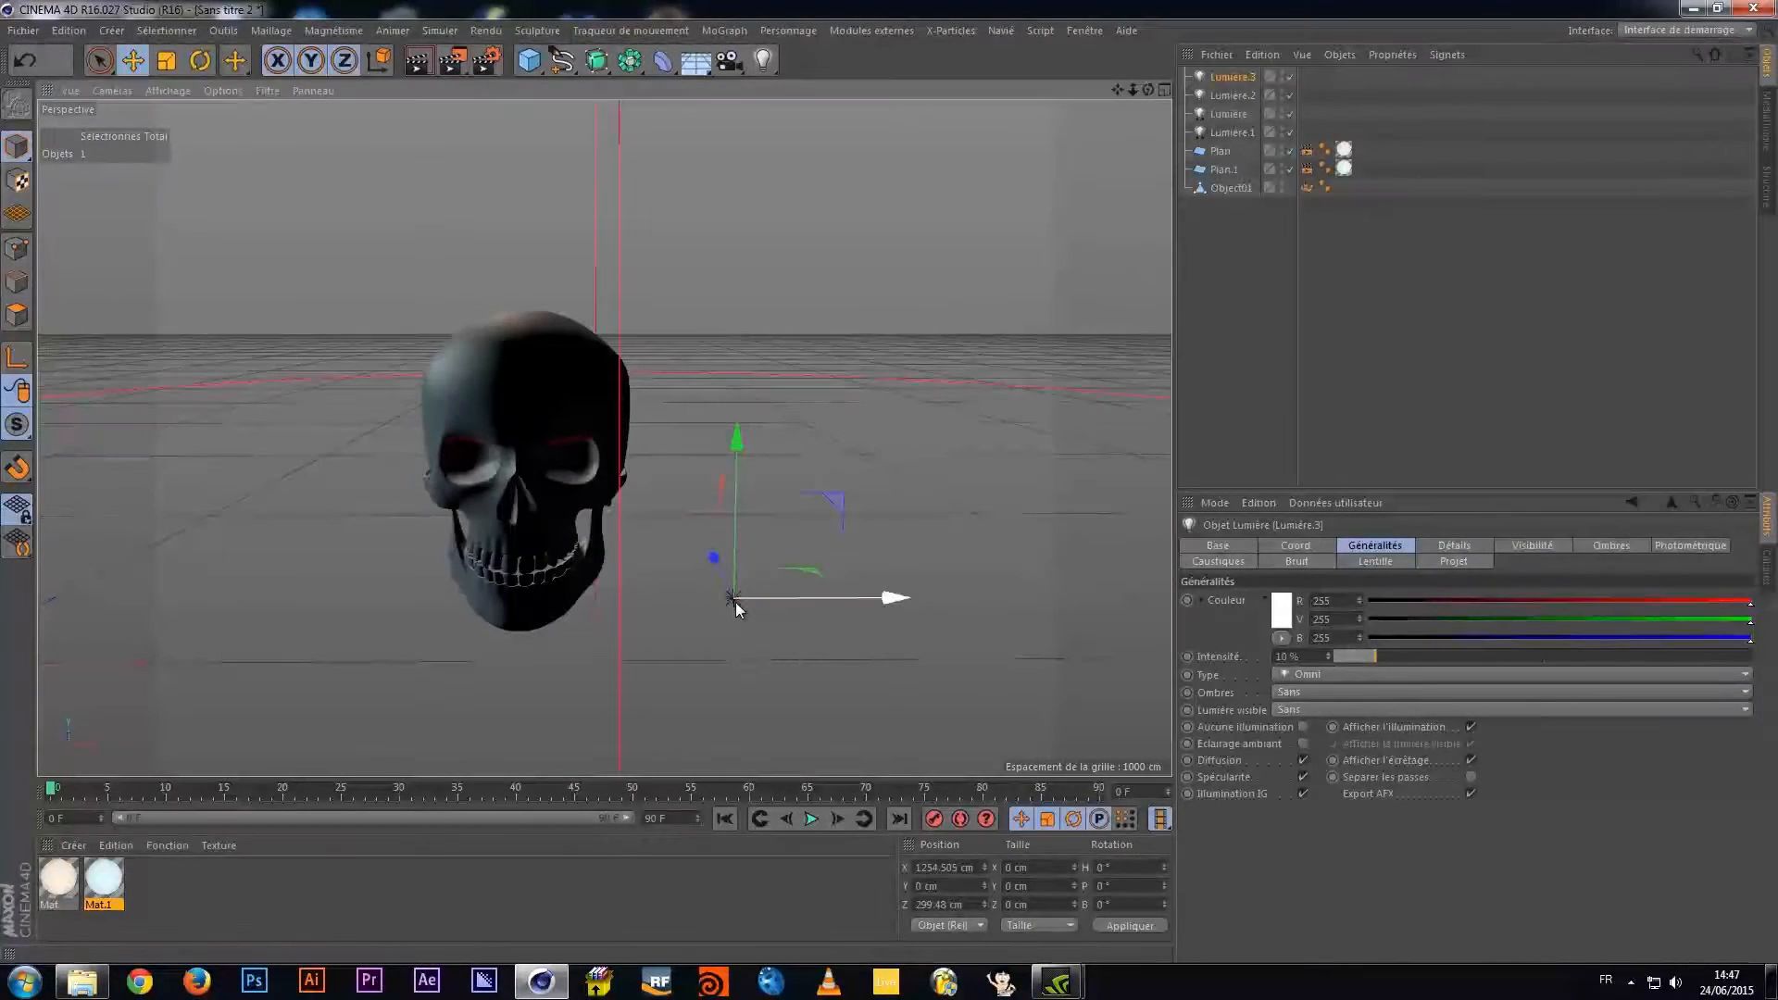
key("Delete")
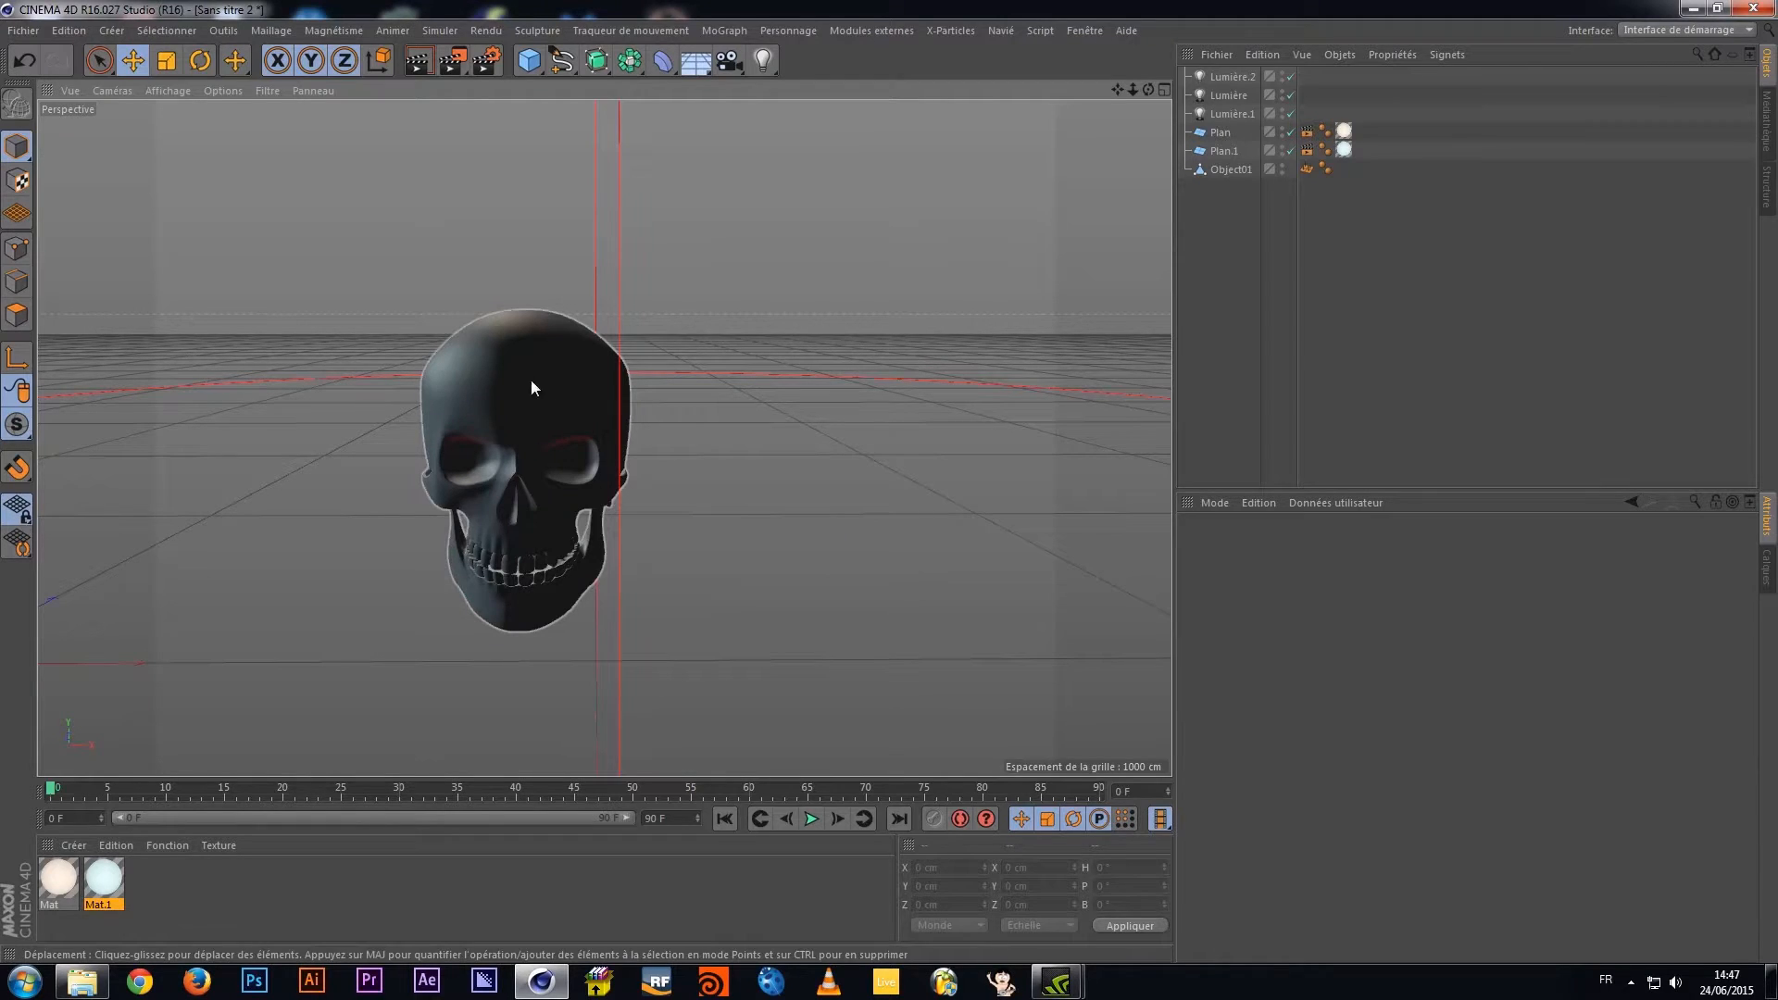
middle_click_drag(539, 433, 613, 416, "alt")
right_click_drag(615, 422, 621, 439, "alt")
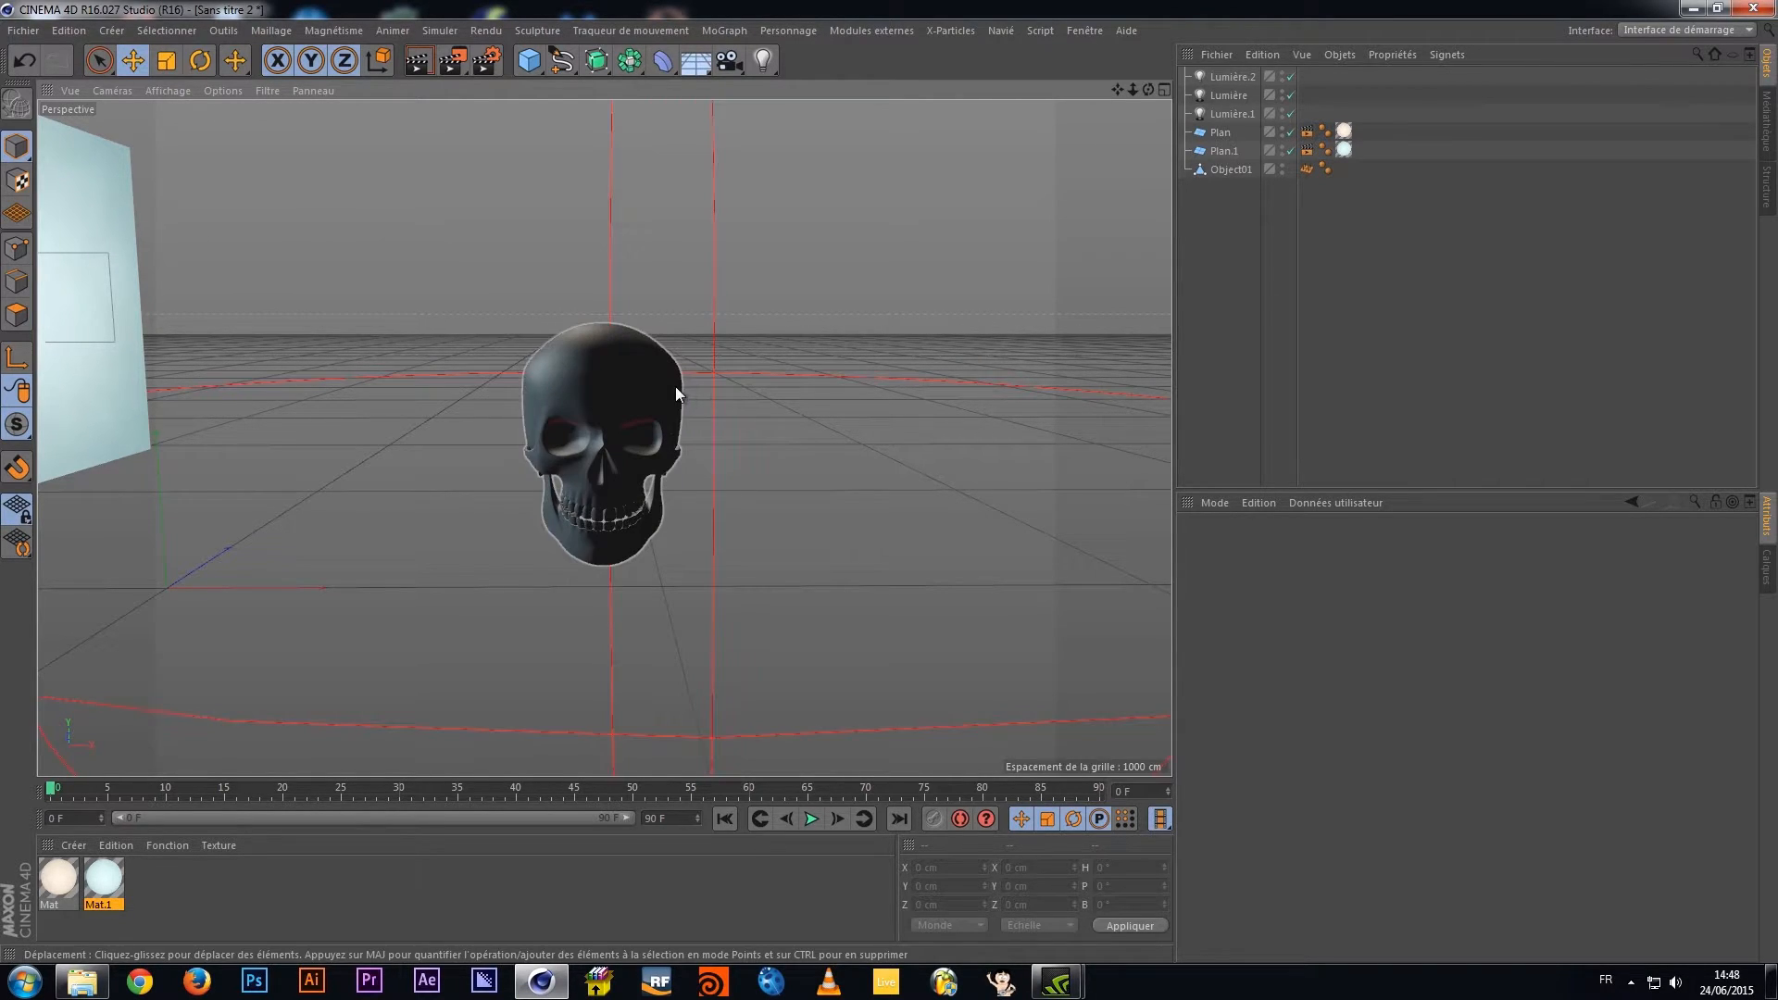
scroll(609, 488, "up", 2)
scroll(611, 488, "down", 3)
mouse_move(617, 482)
left_mouse_down("alt")
mouse_move(500, 438)
mouse_move(634, 496)
mouse_move(619, 475)
left_mouse_up("alt")
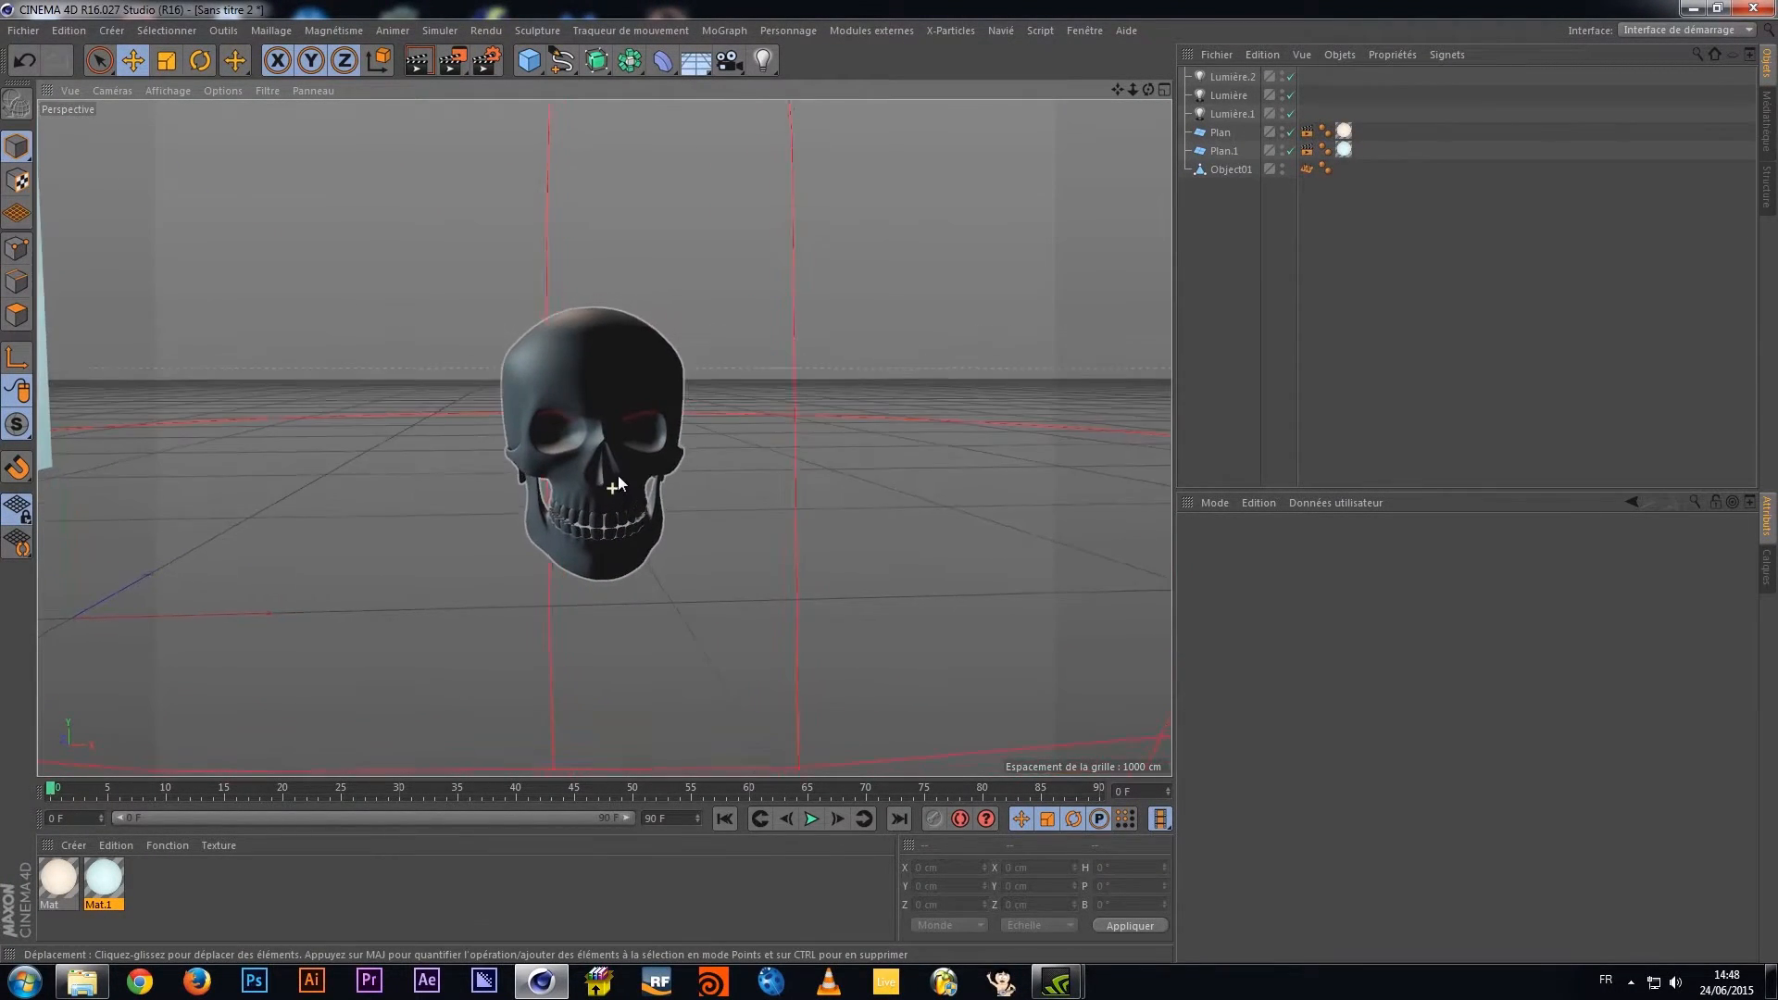
Create a new material with a pure white colour (RGB 255, 255, 255) and apply it to the skull
double_click(184, 890)
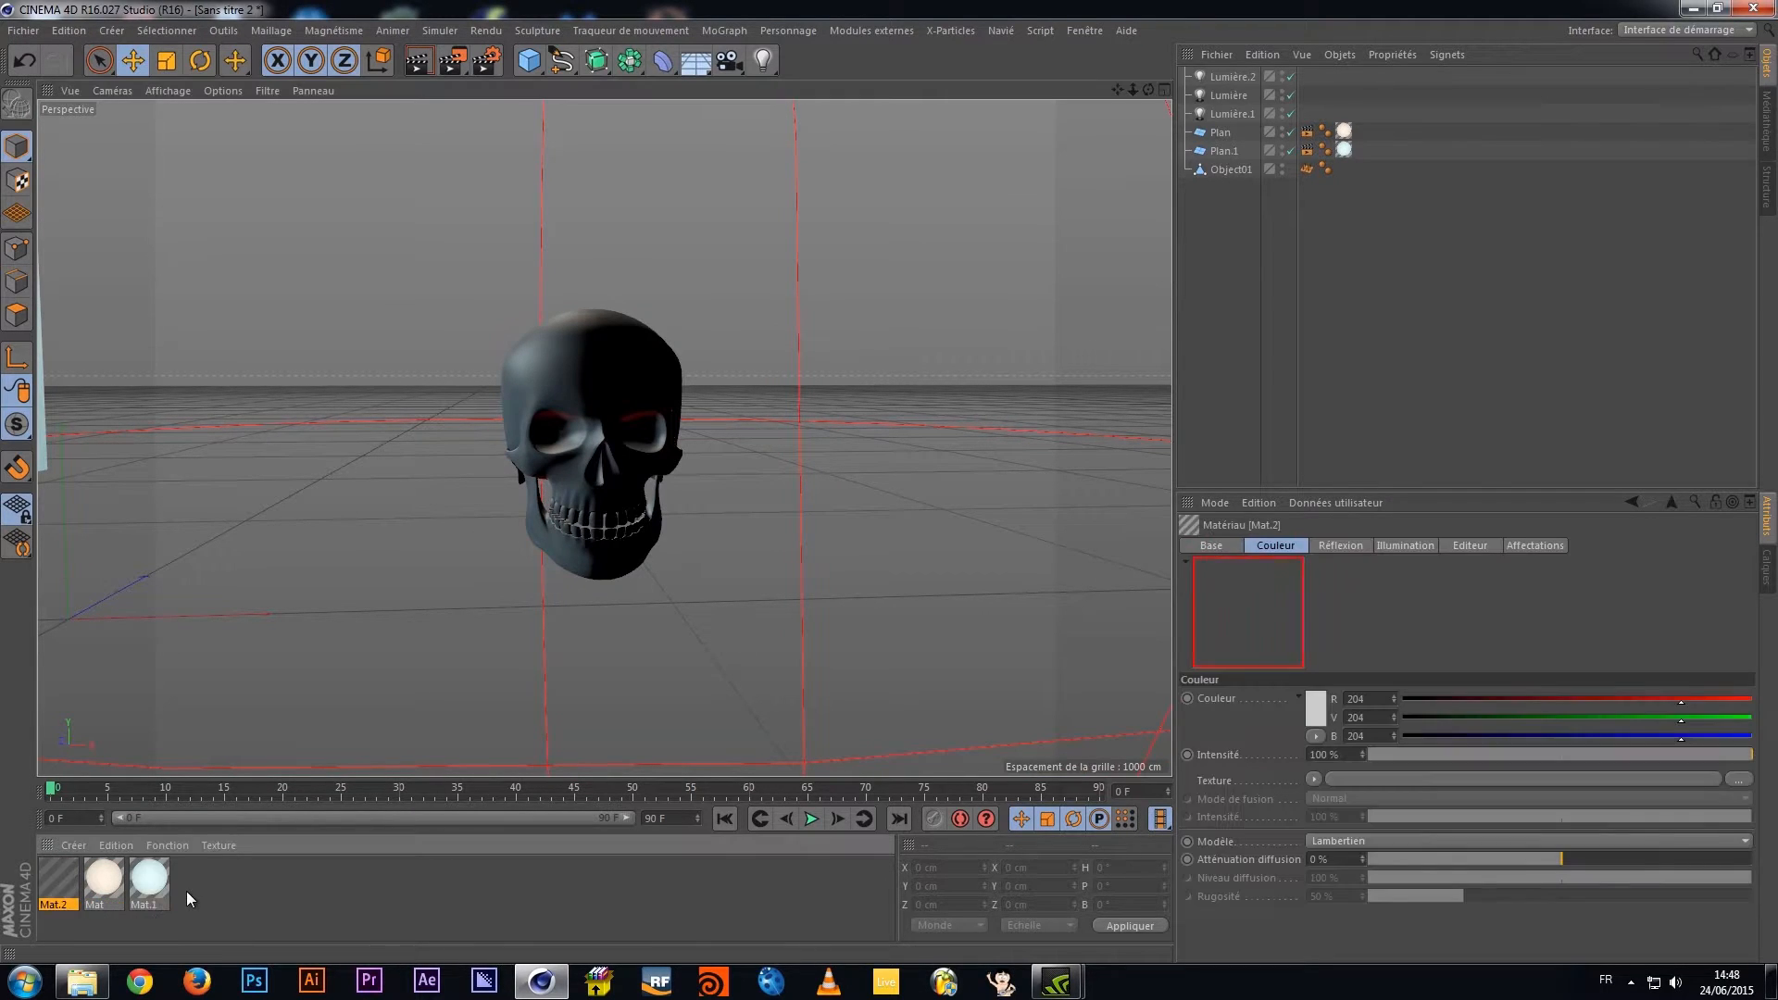
double_click(59, 877)
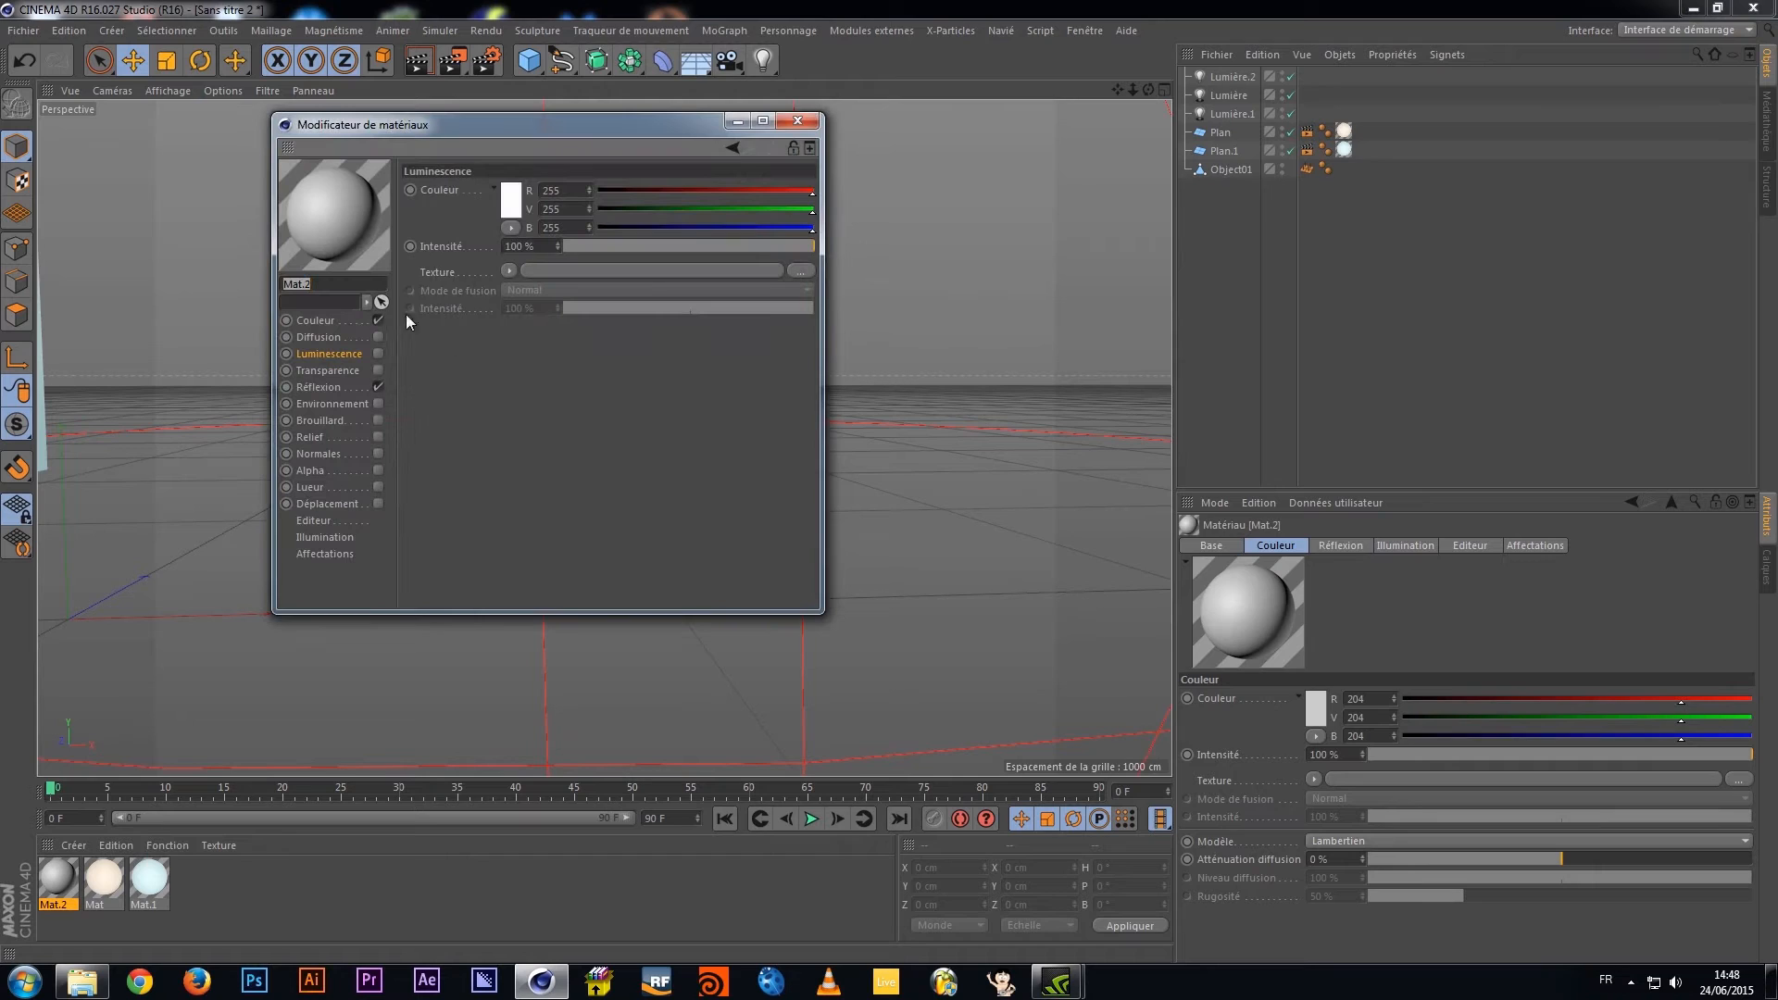
left_click(333, 387)
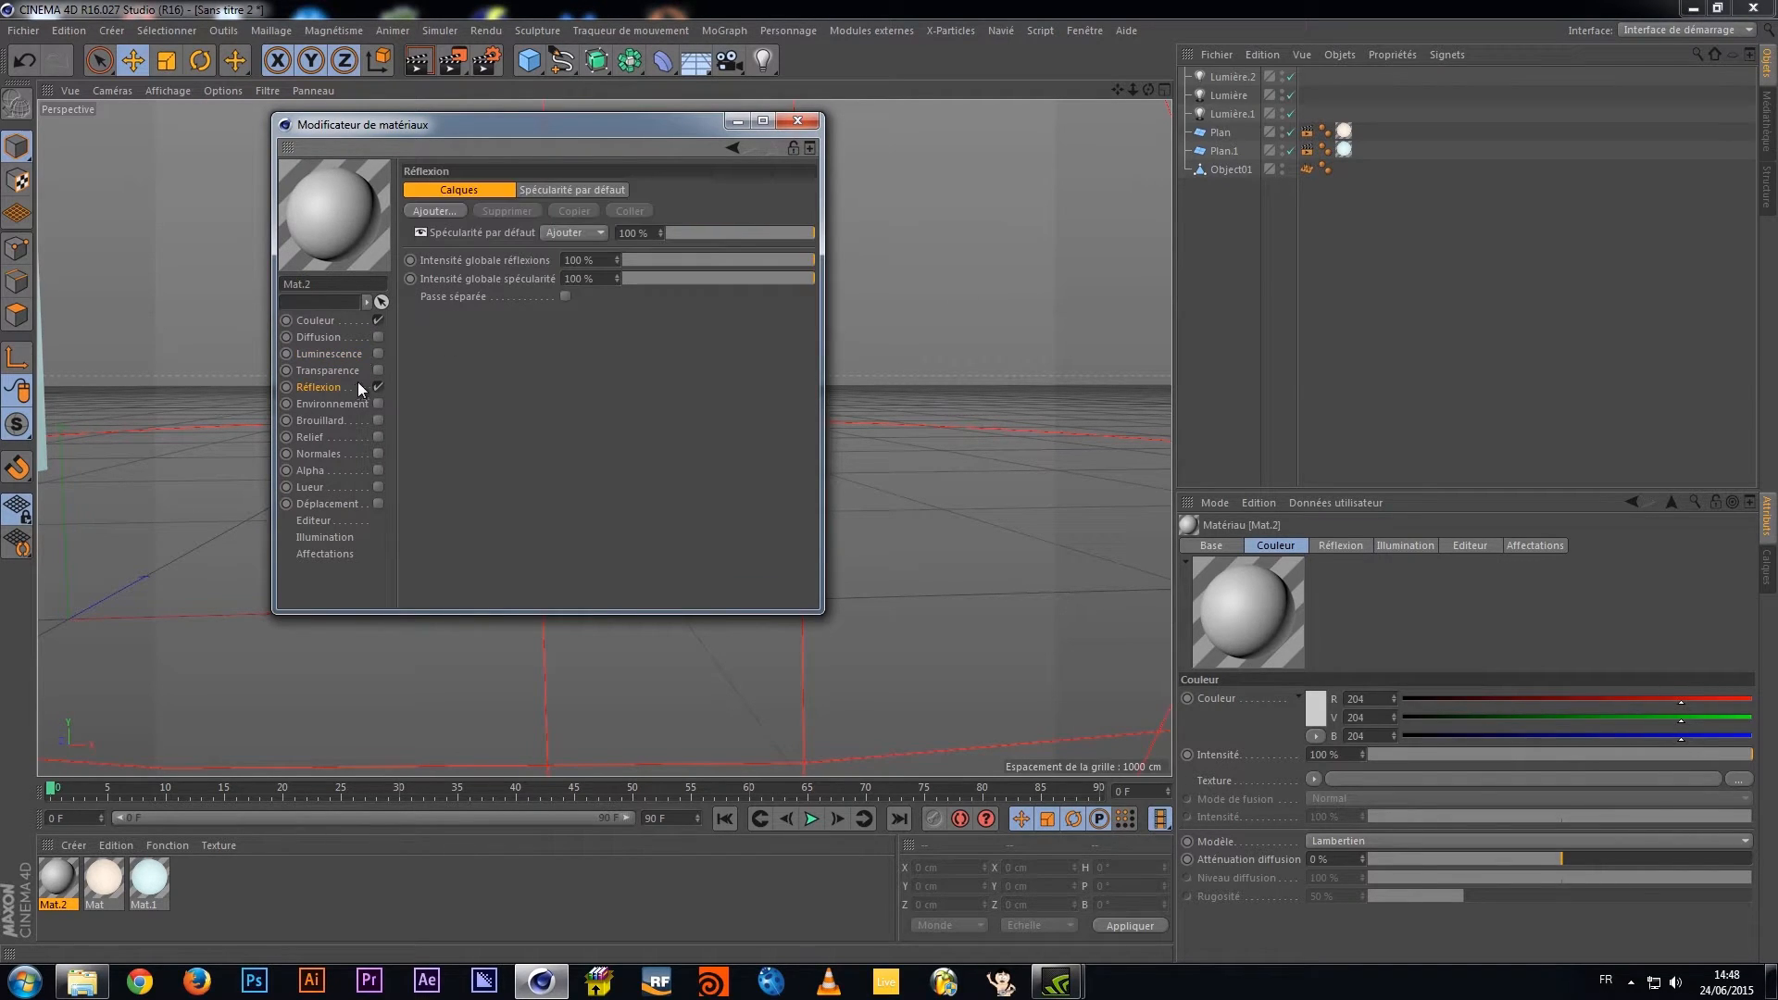
left_click(335, 321)
left_click(540, 205)
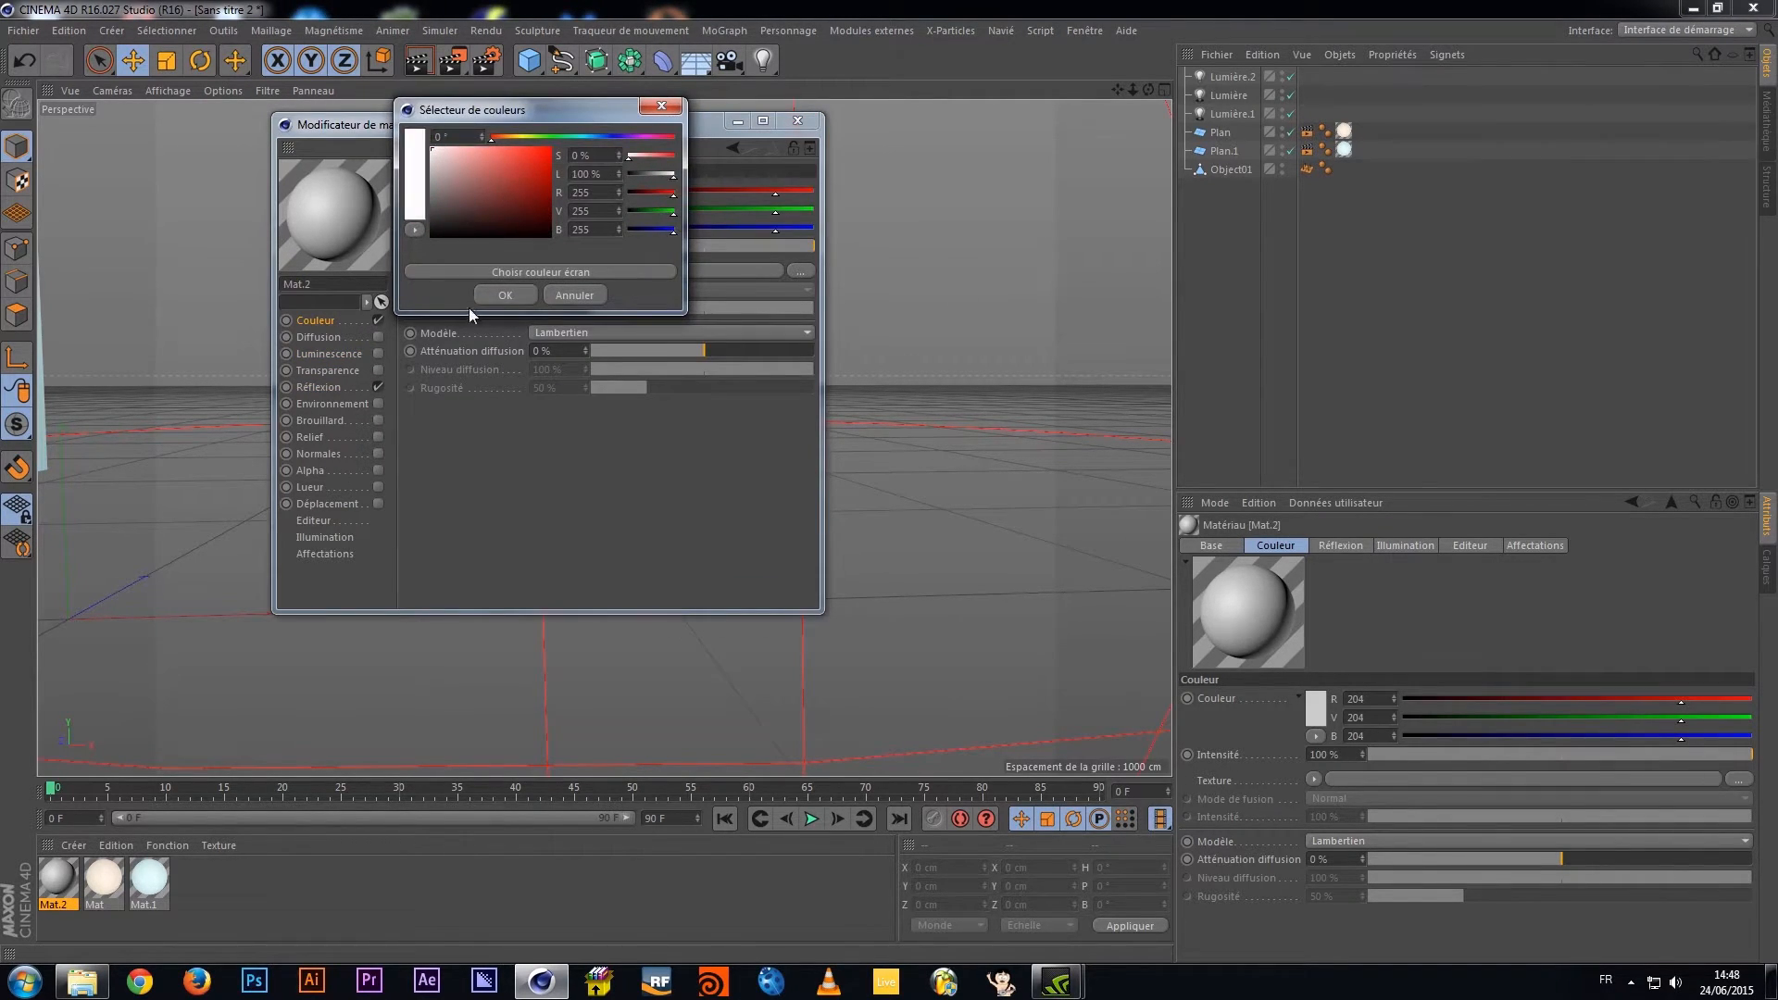
left_click(505, 294)
left_click(797, 120)
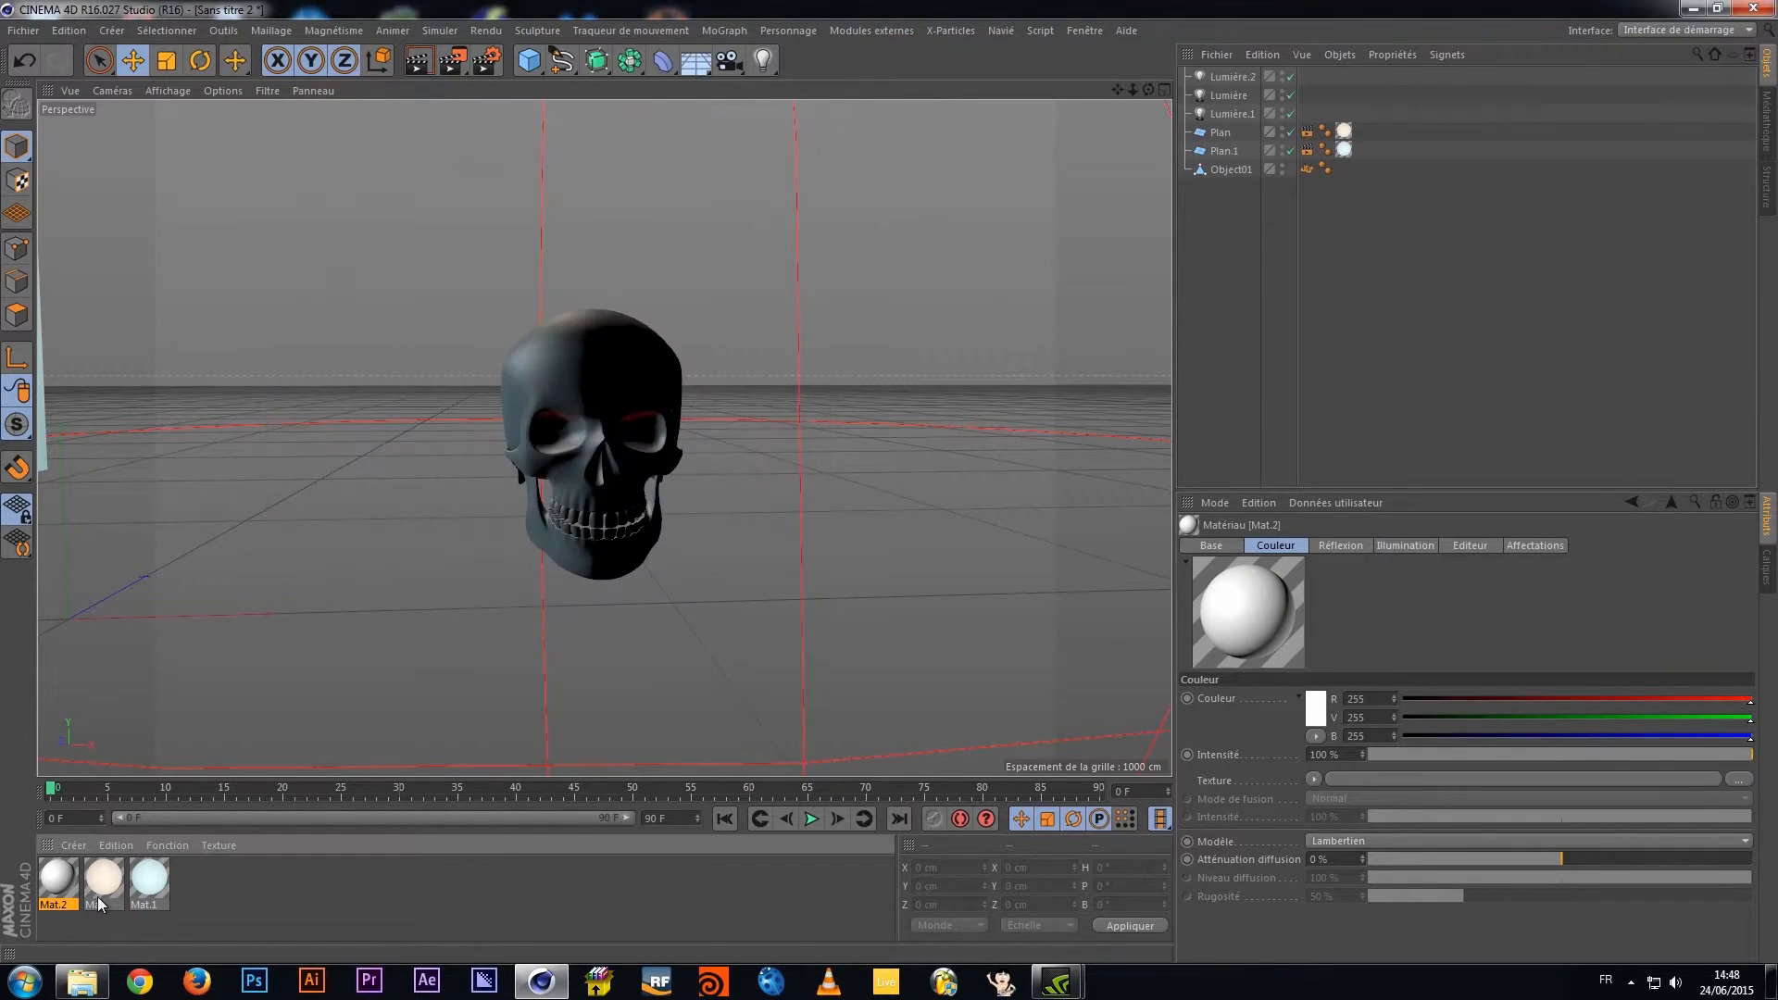
left_click_drag(67, 889, 574, 469)
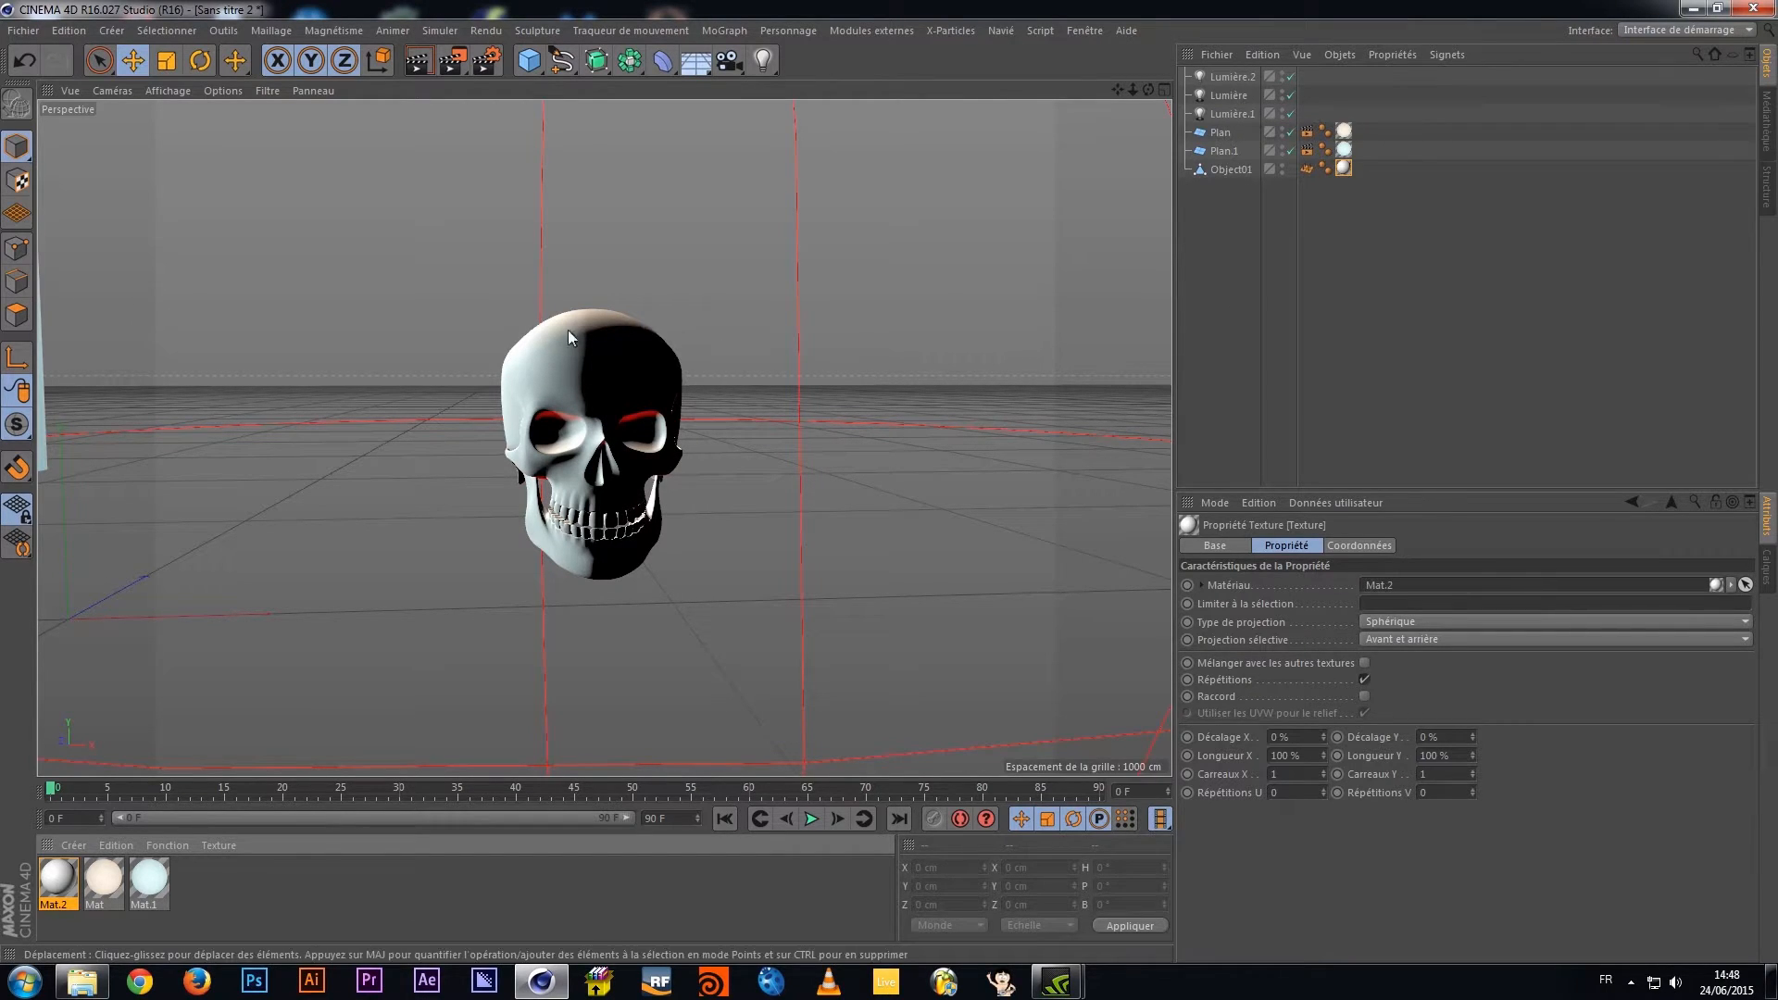
Add a Subdivision Surface, nest the skull inside it, and disable the subdivision
left_click(1231, 171)
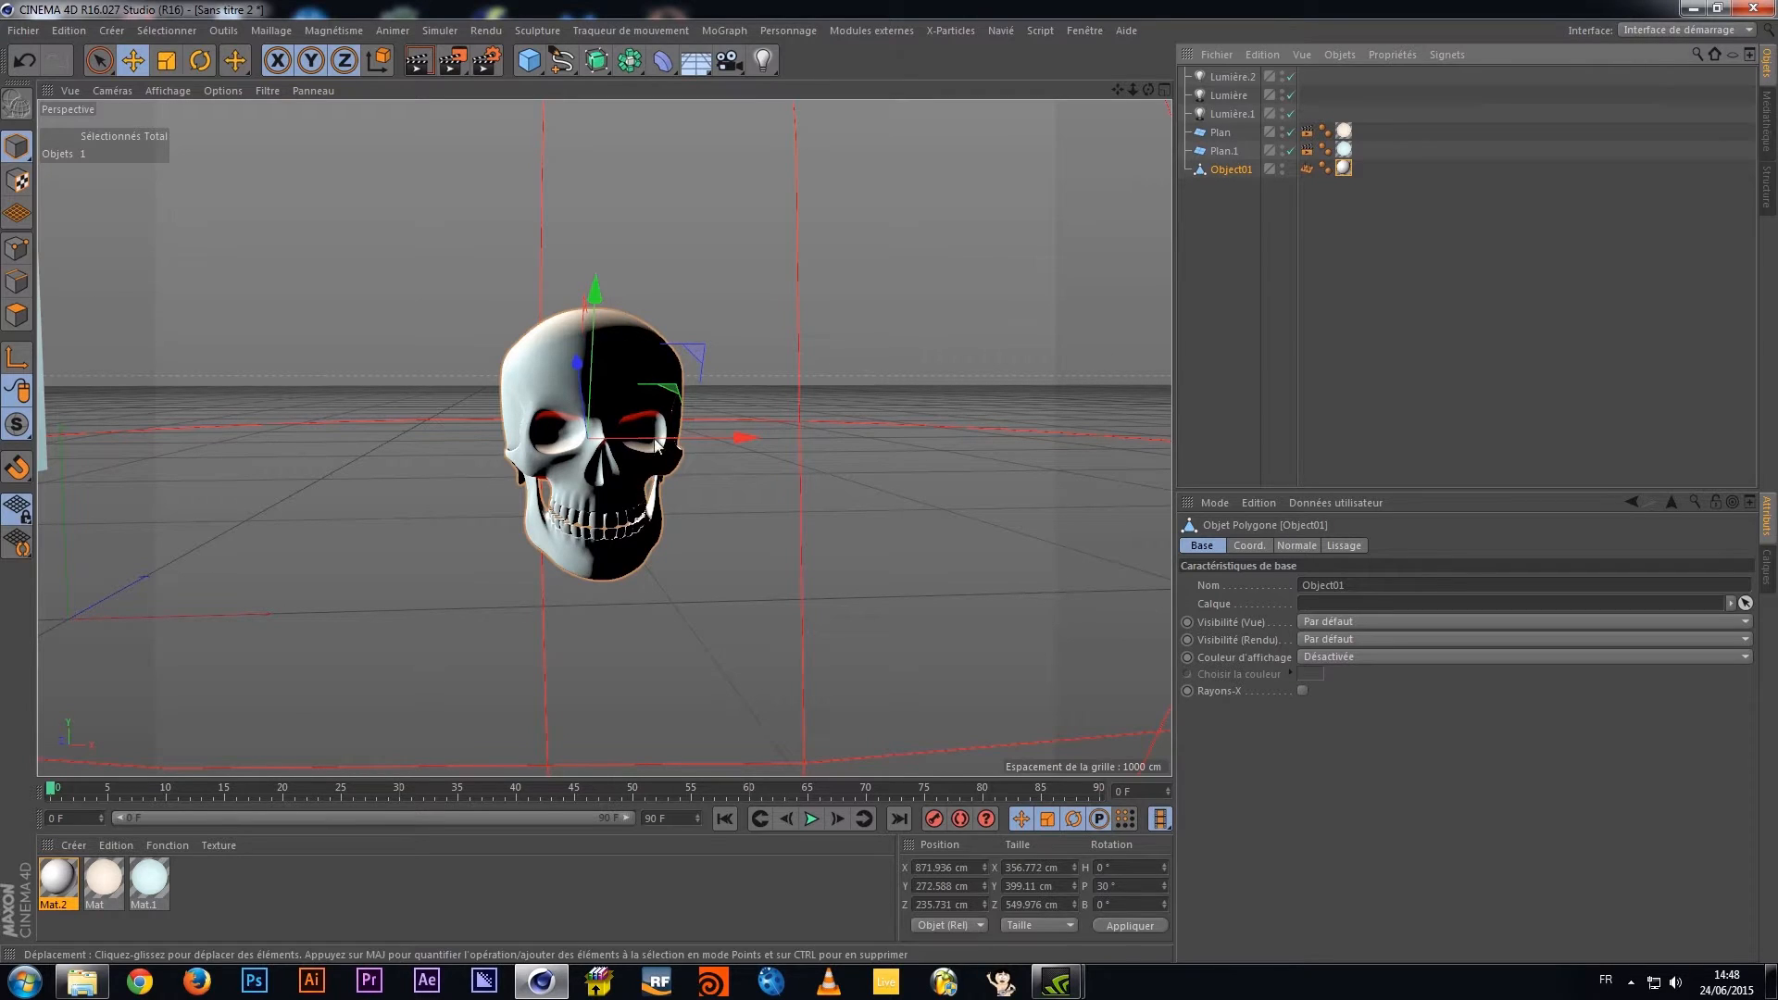
left_click(596, 60)
left_click(714, 97)
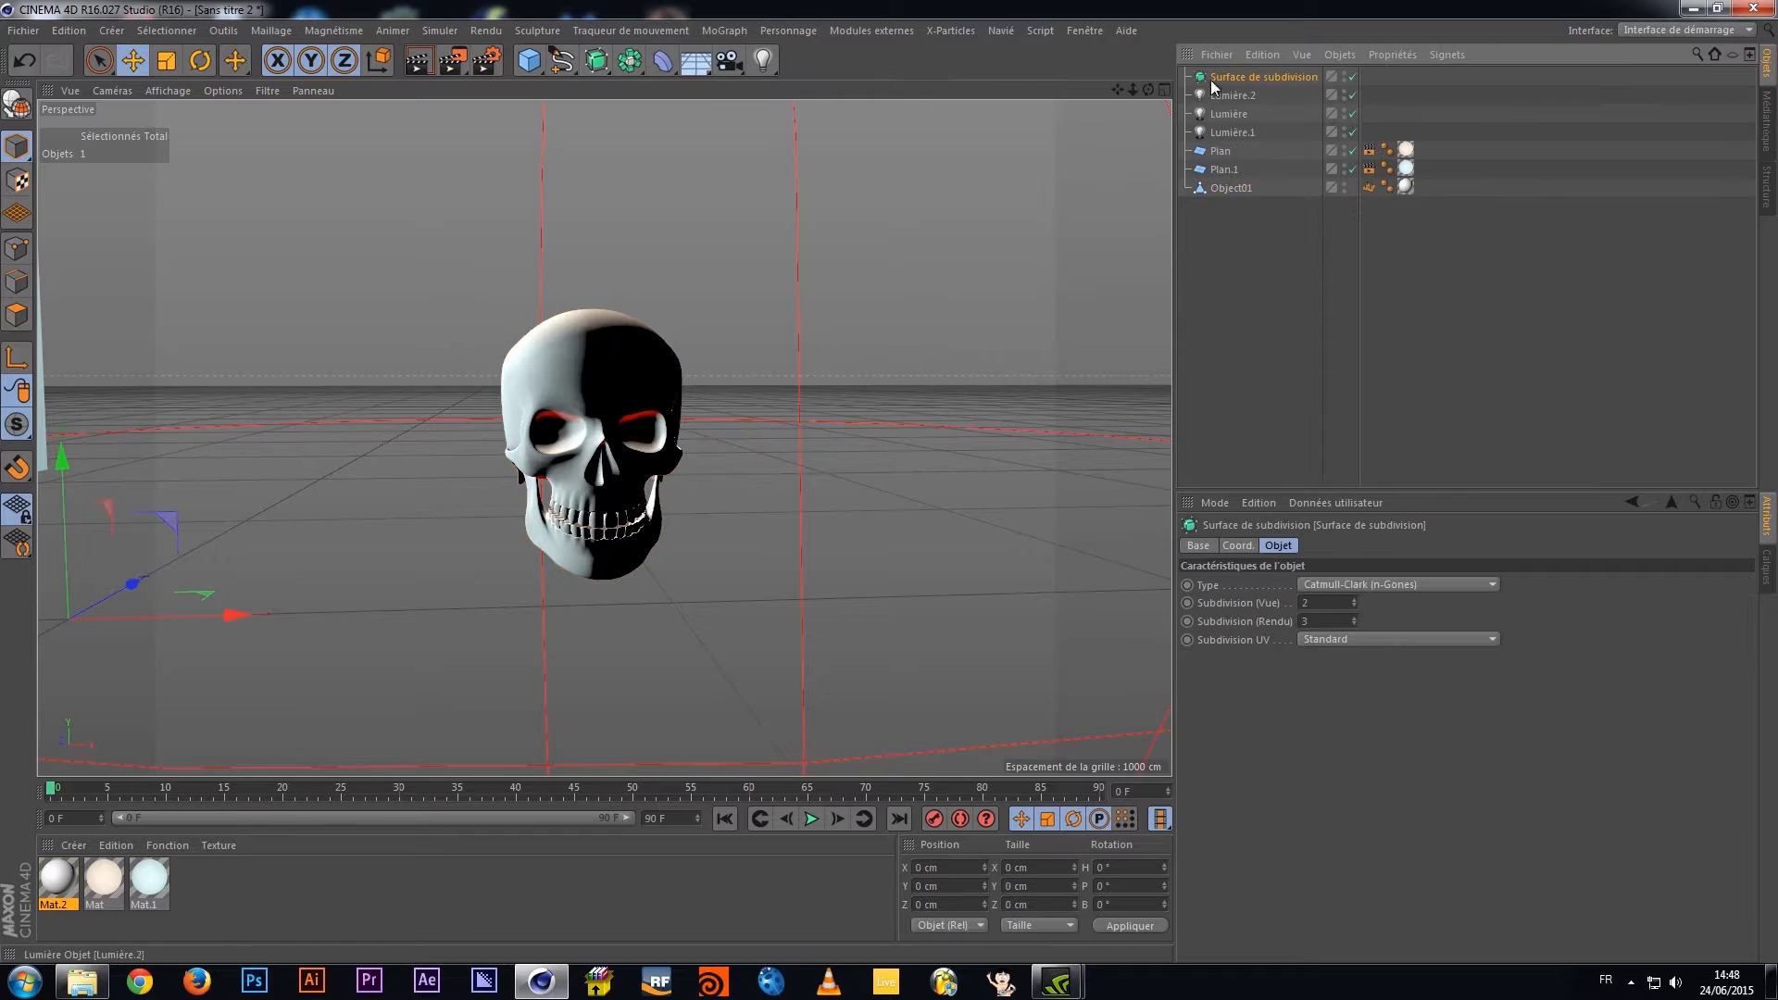
left_click_drag(1222, 80, 1218, 181)
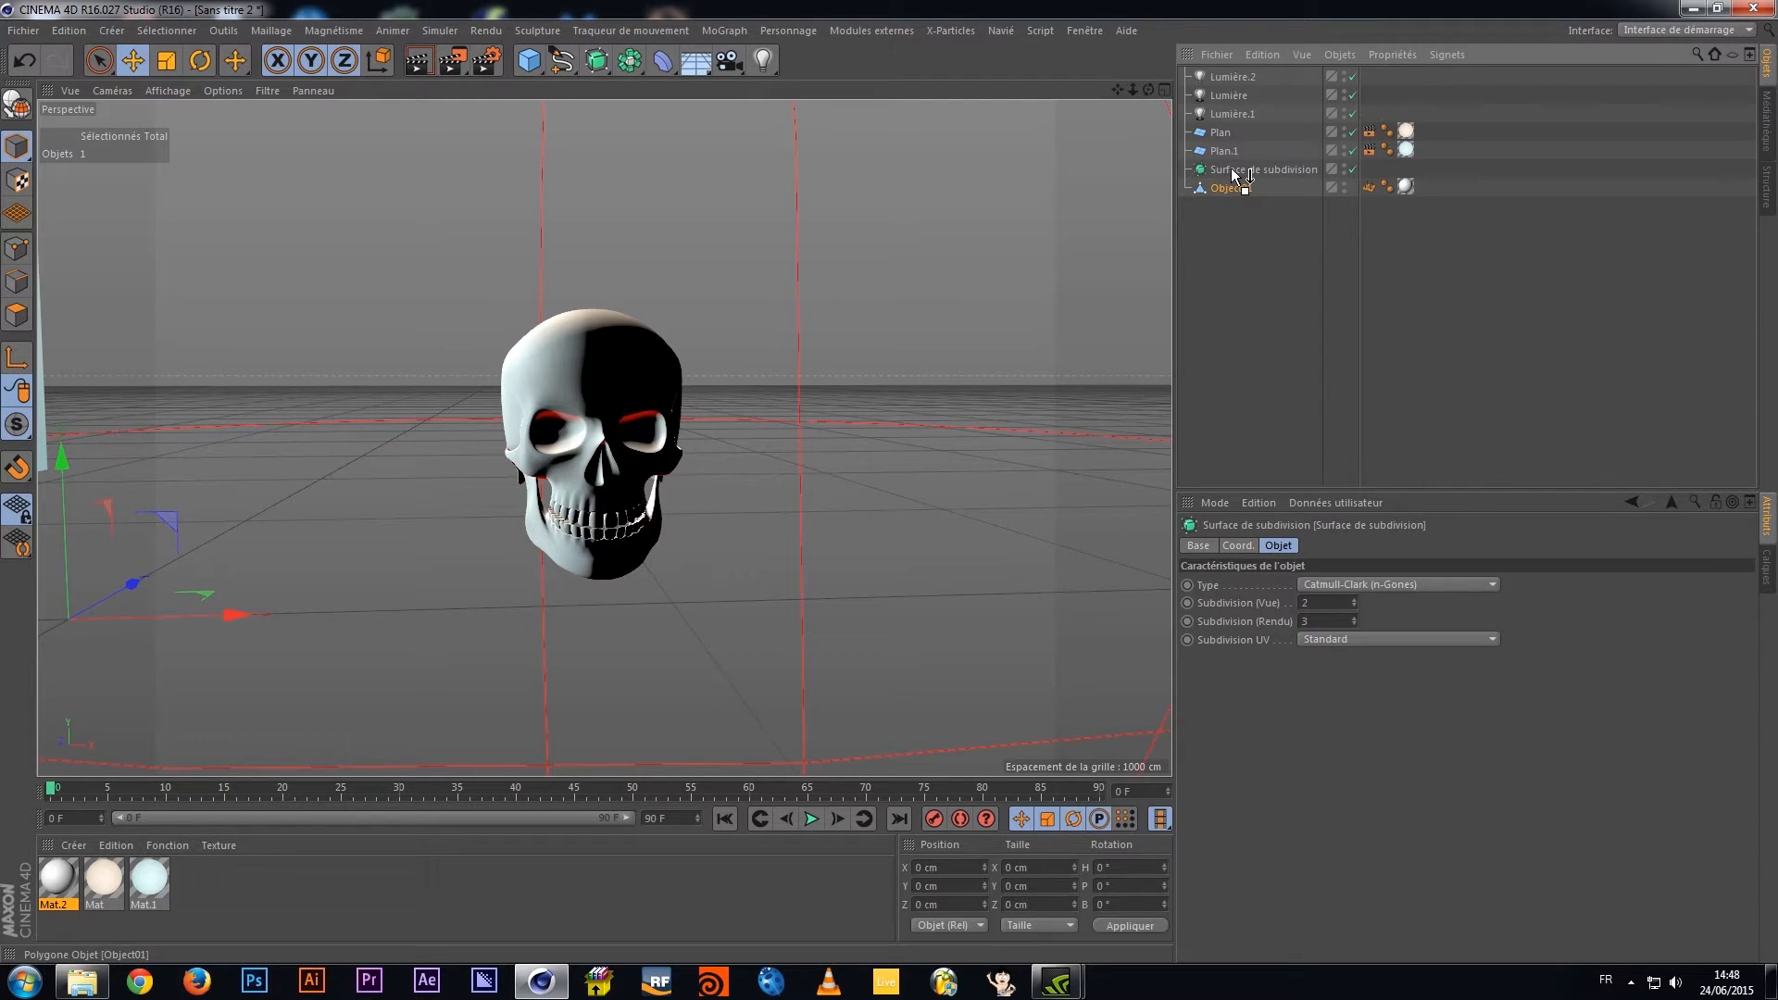
left_click_drag(1234, 175, 1235, 175)
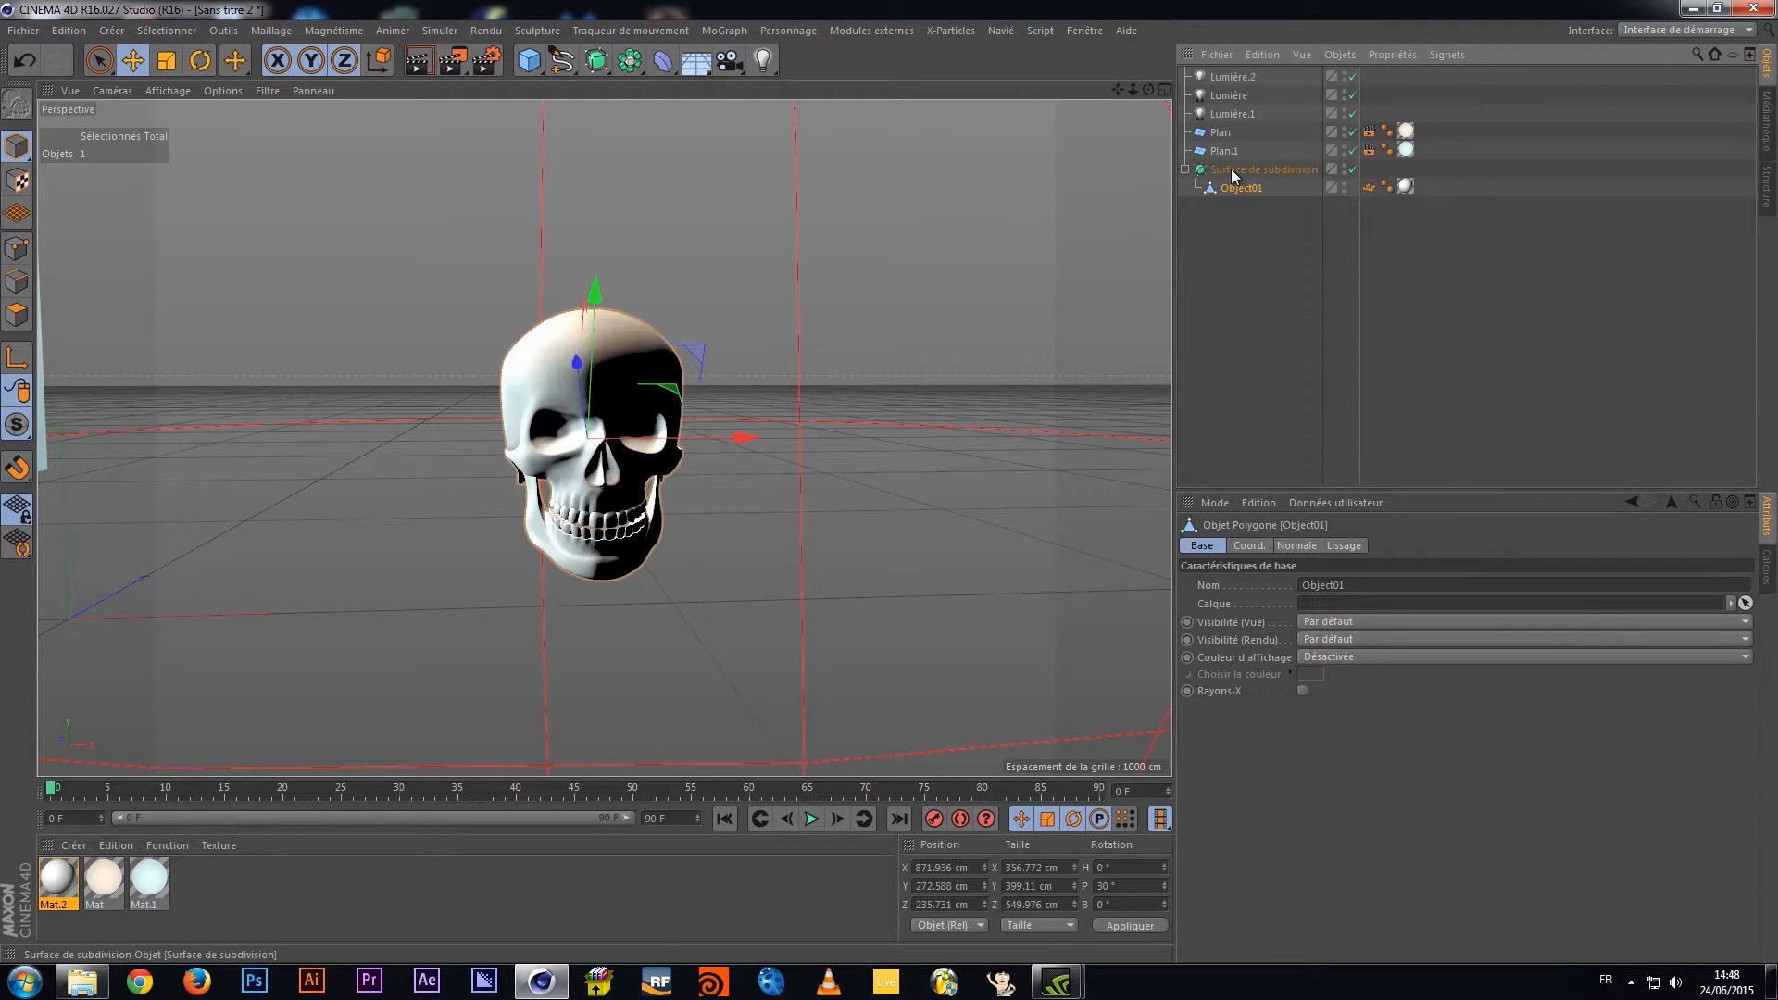
left_click(1352, 169)
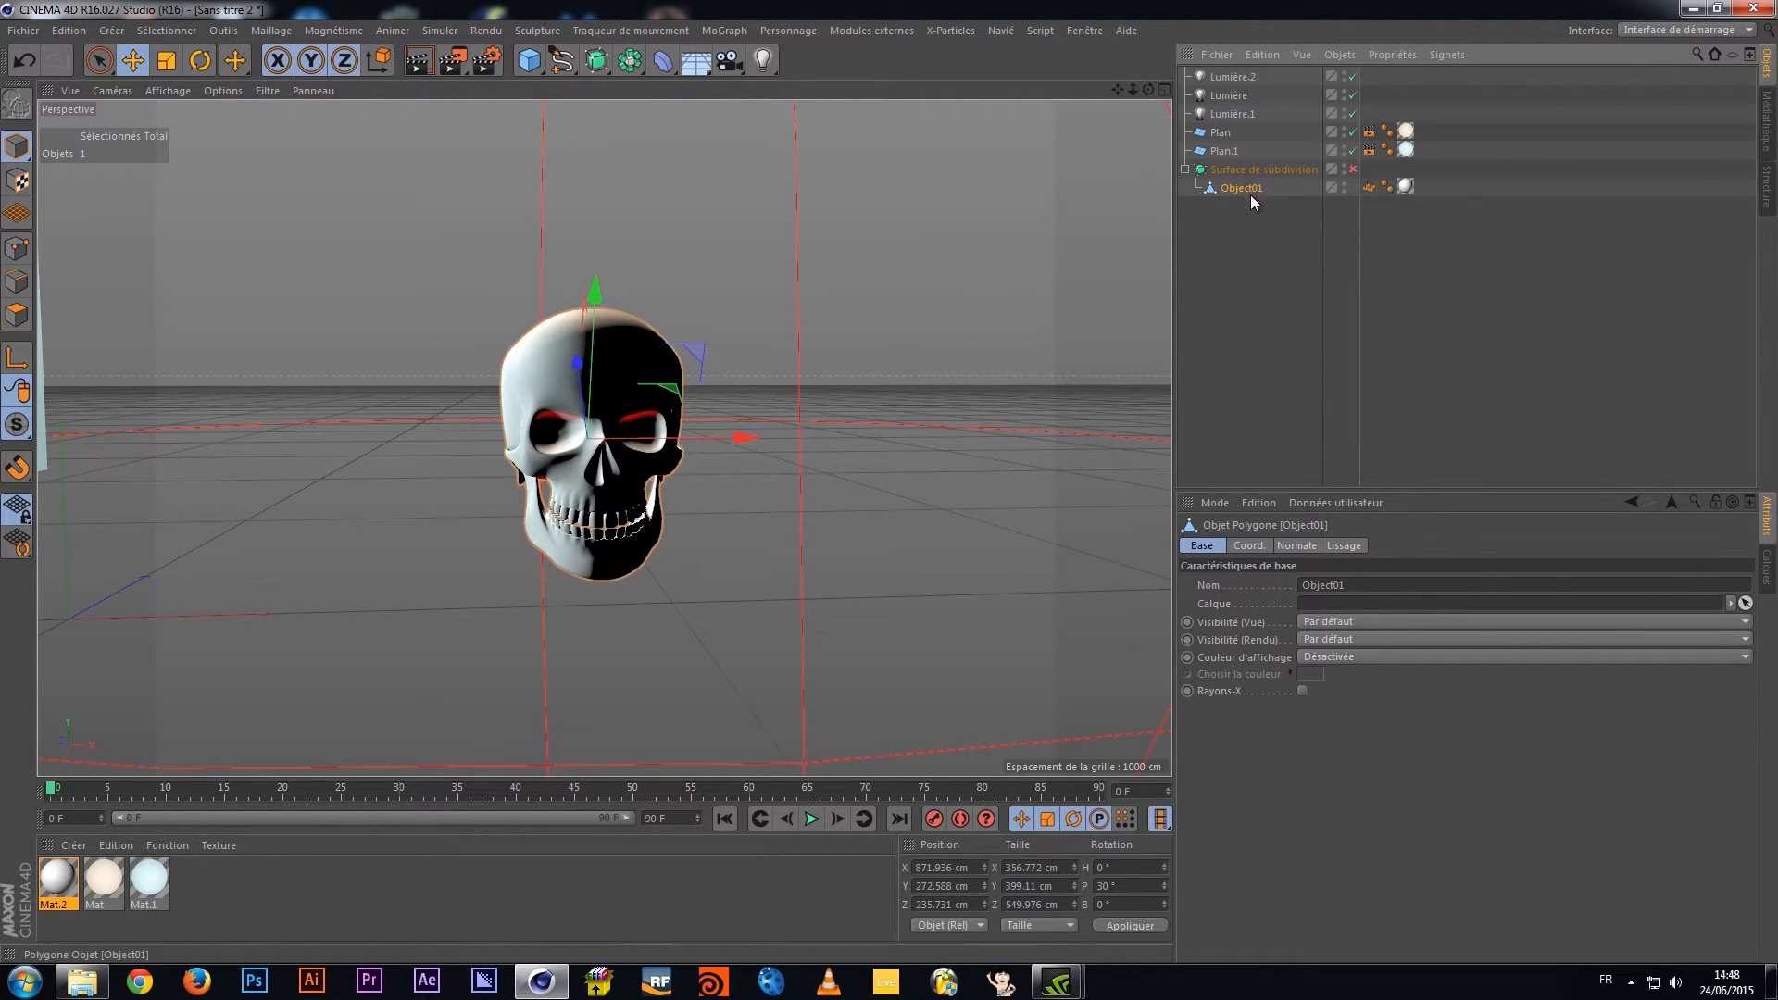
left_click(1237, 237)
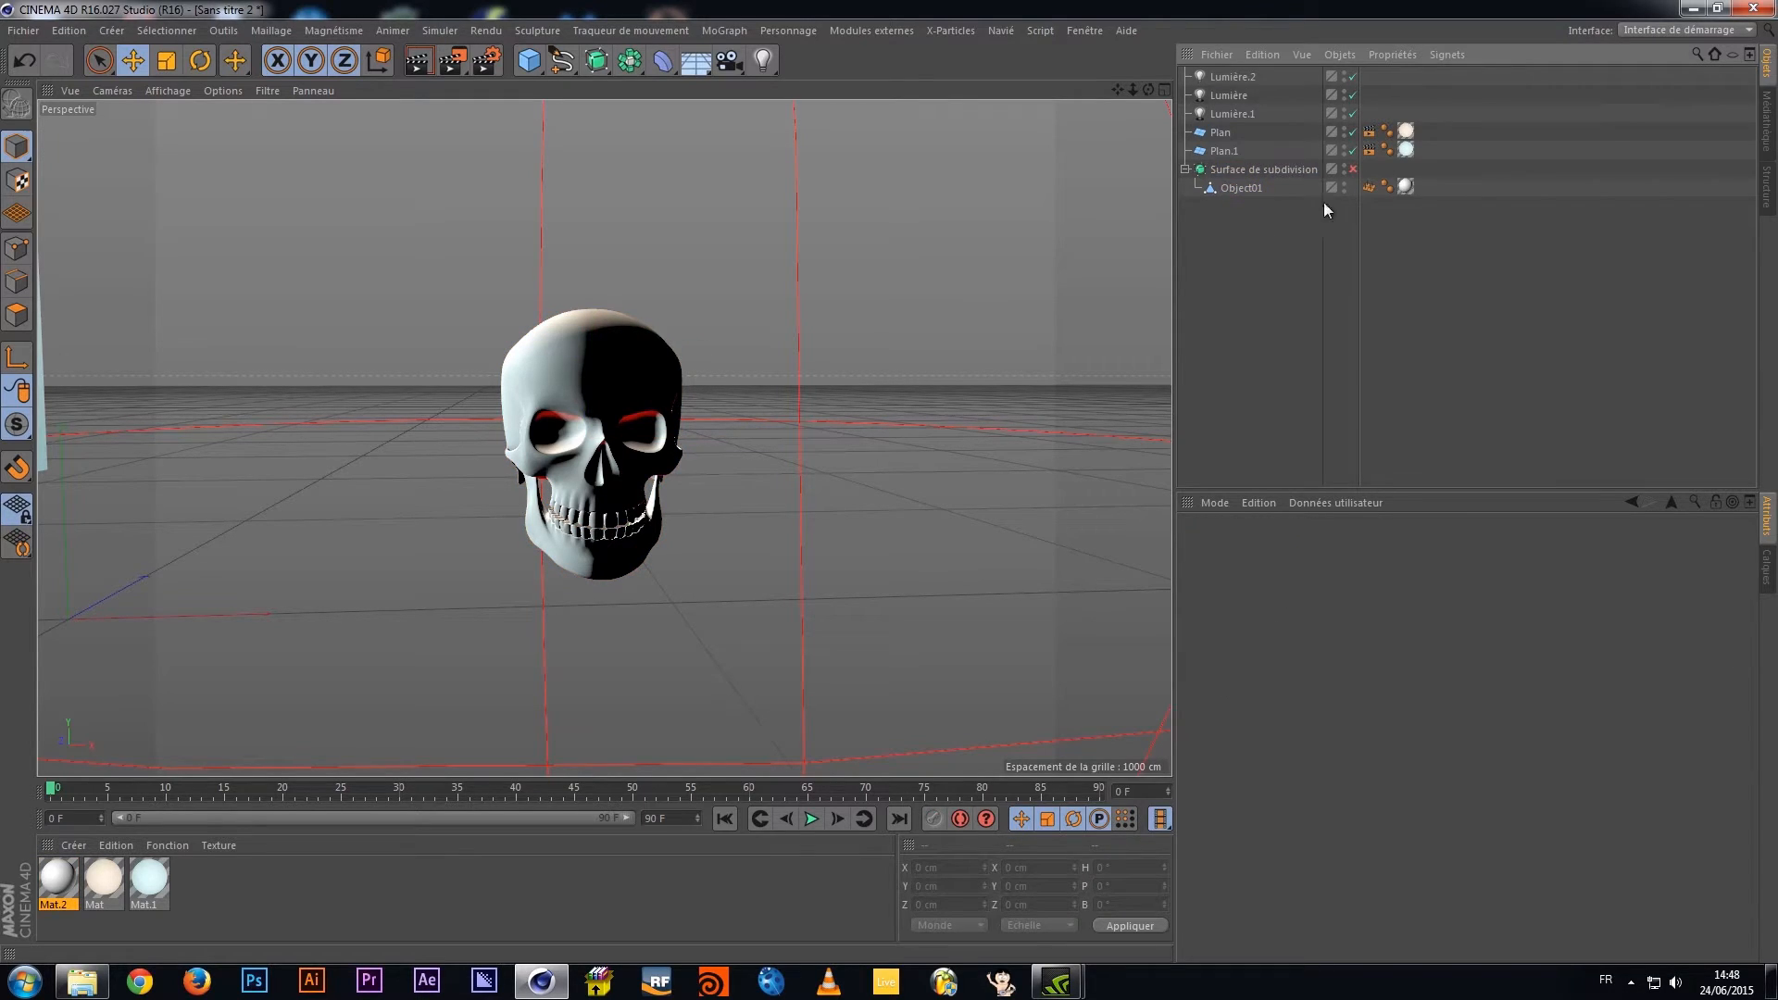
Duplicate the skull outside the Subdivision Surface and set the copy's scale to 1 on X, Y and Z
left_click(1239, 189)
left_click_drag(1232, 191, 1231, 231, "ctrl")
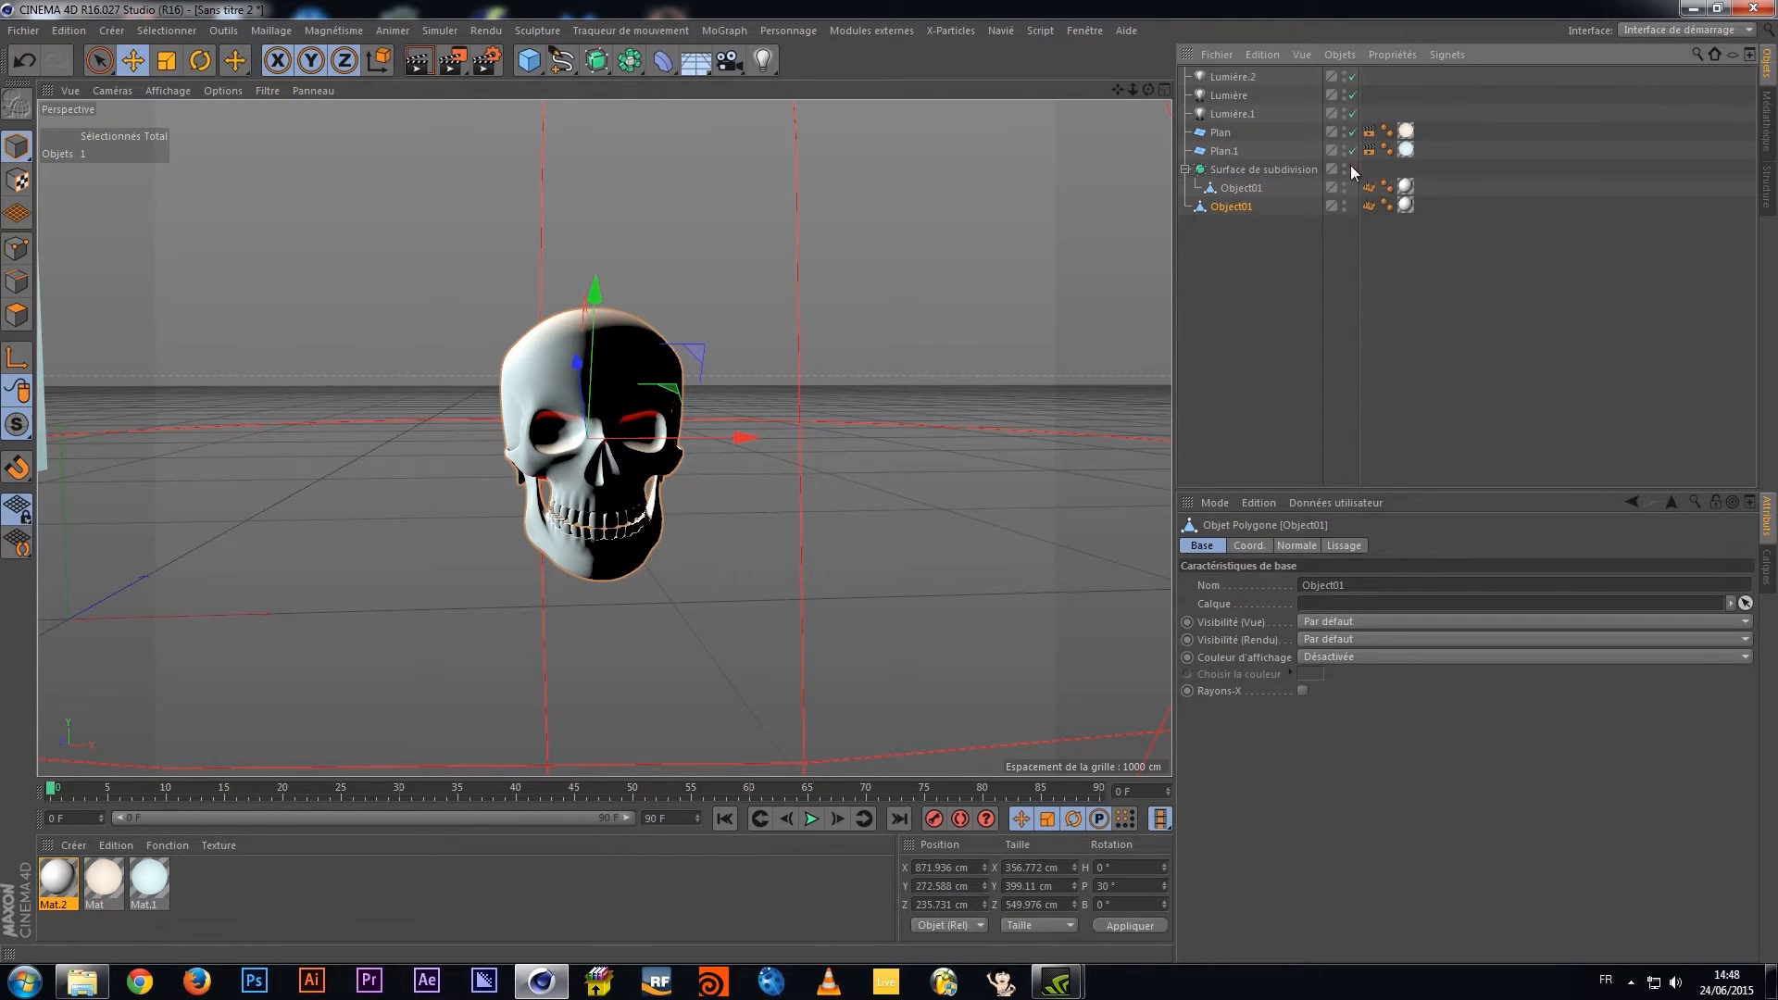
left_click(1260, 546)
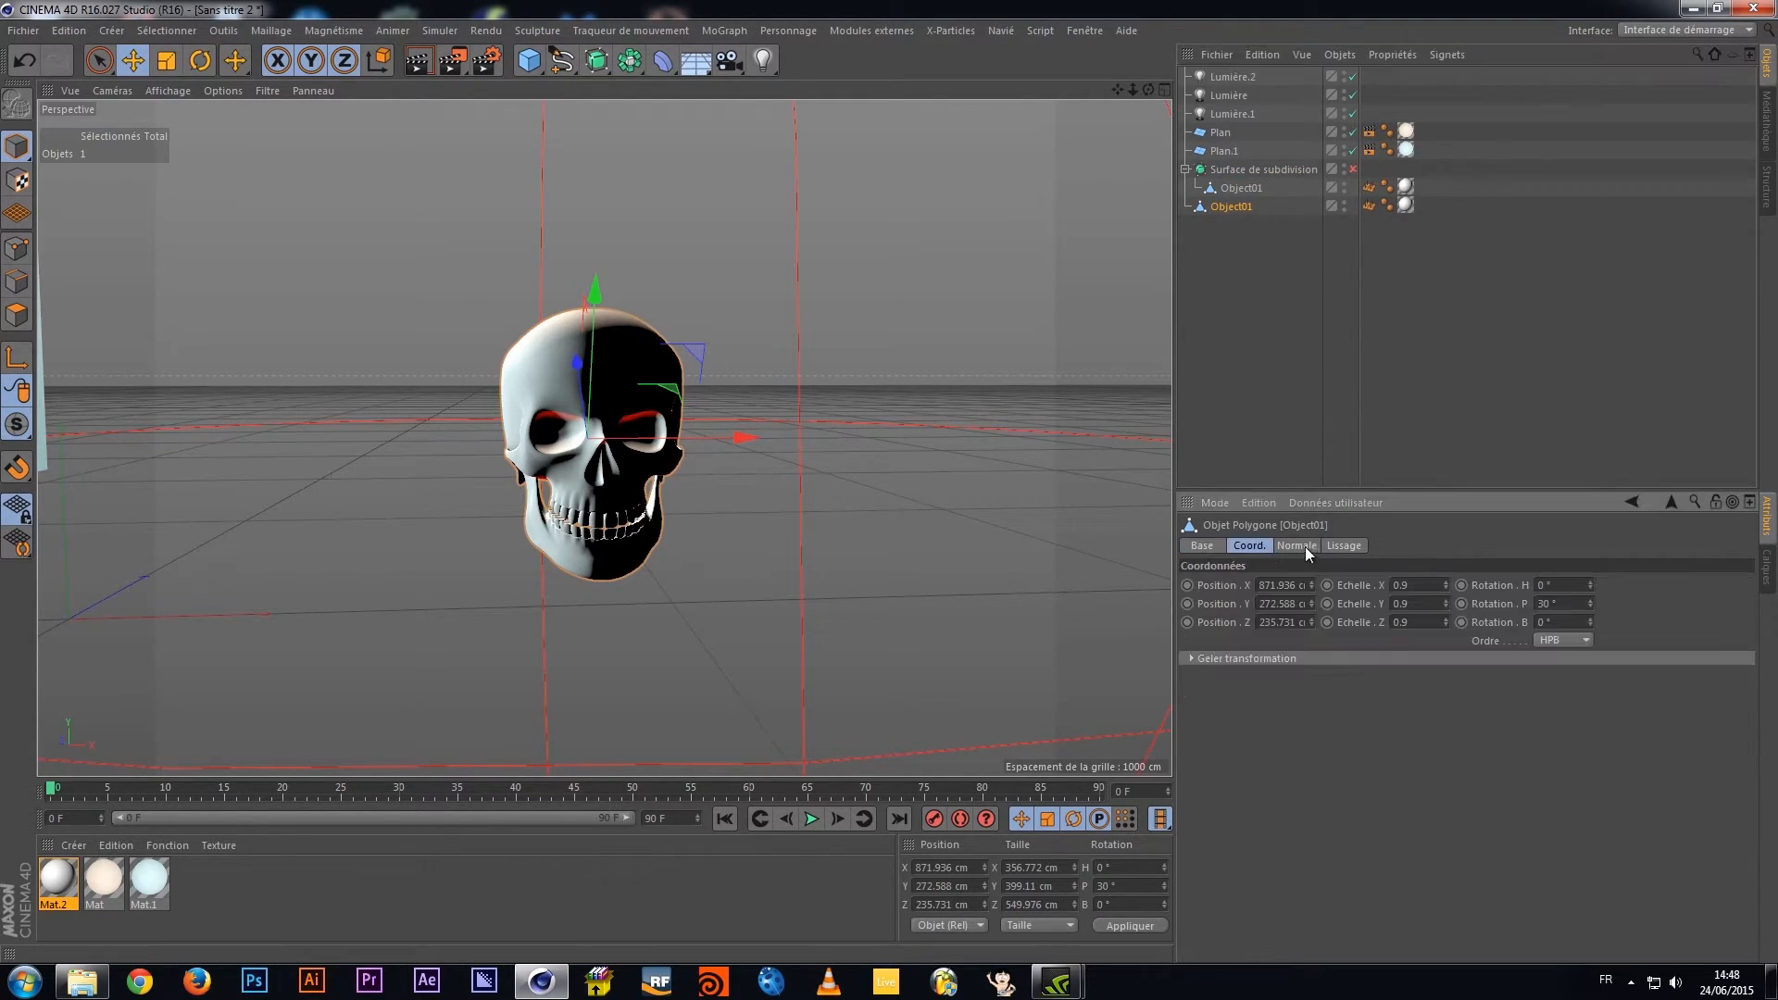
left_click(1296, 545)
left_click(1259, 546)
left_click_drag(1410, 584, 1326, 587)
type("1")
key("Tab")
type("1")
key("Tab")
type("1")
key("Return")
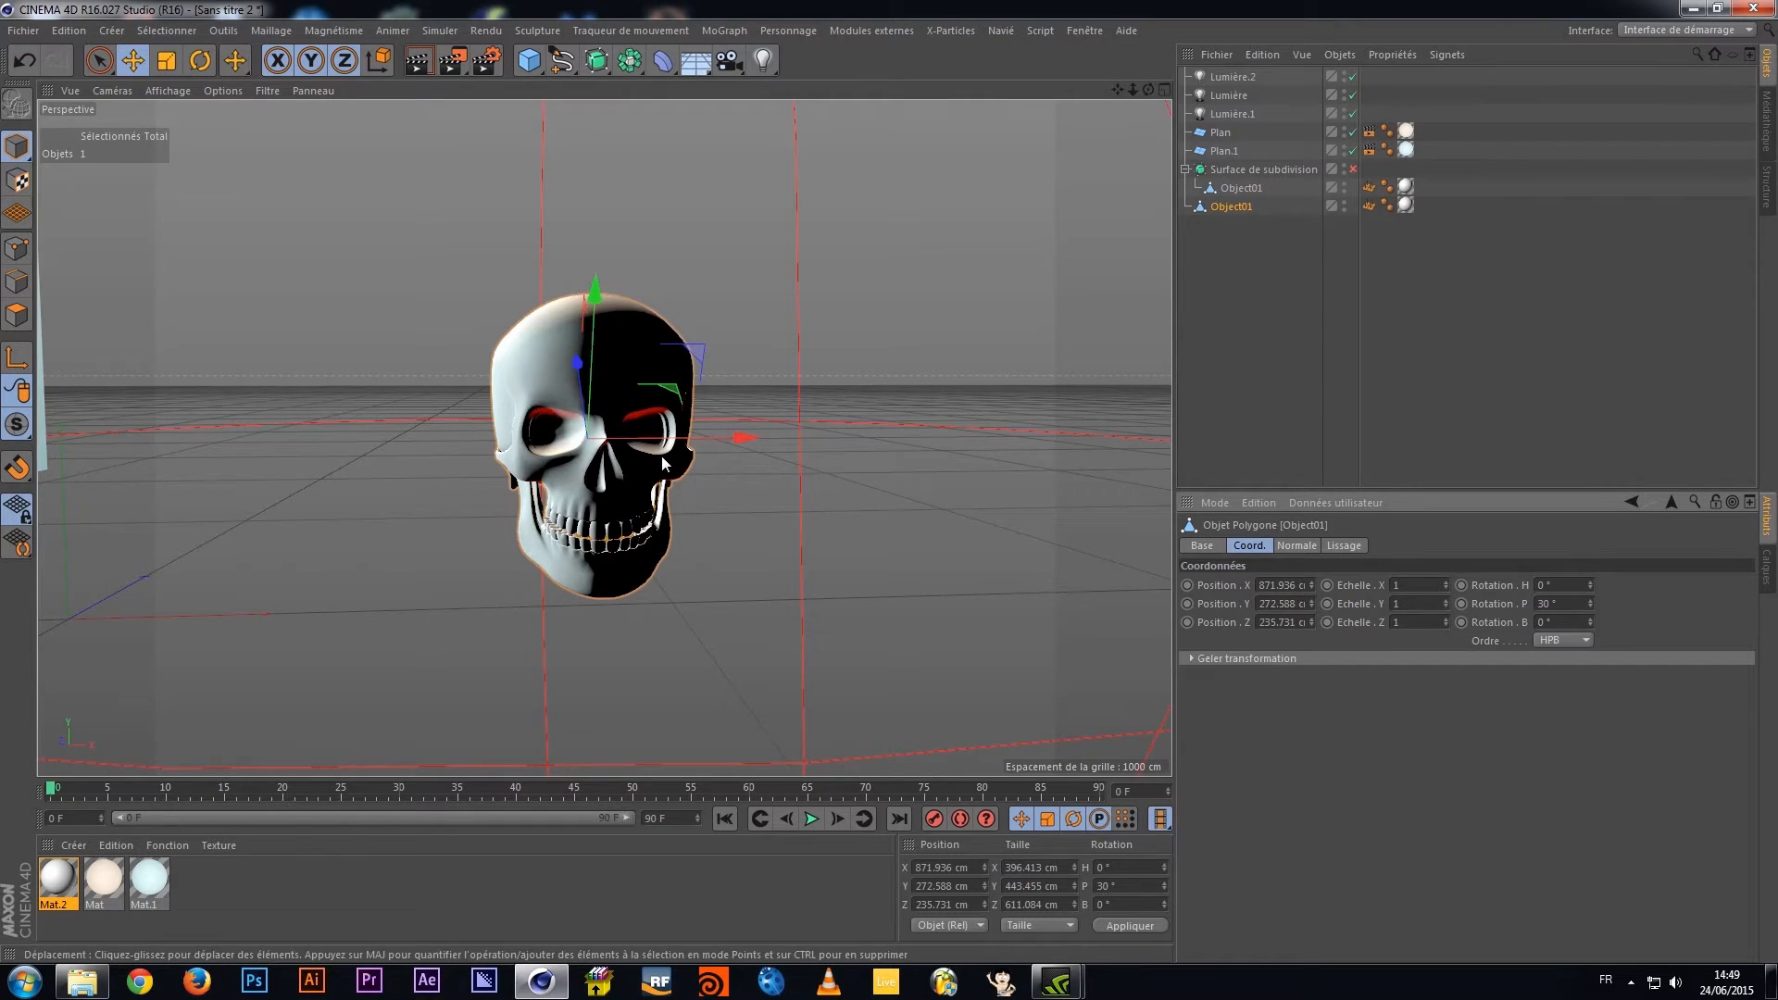
Set the skull copy's scale to 1.1 on all three axes and toggle its visibility to compare it with the original
type(".")
left_click(1408, 602)
type(".1")
left_click(1406, 622)
type(".1")
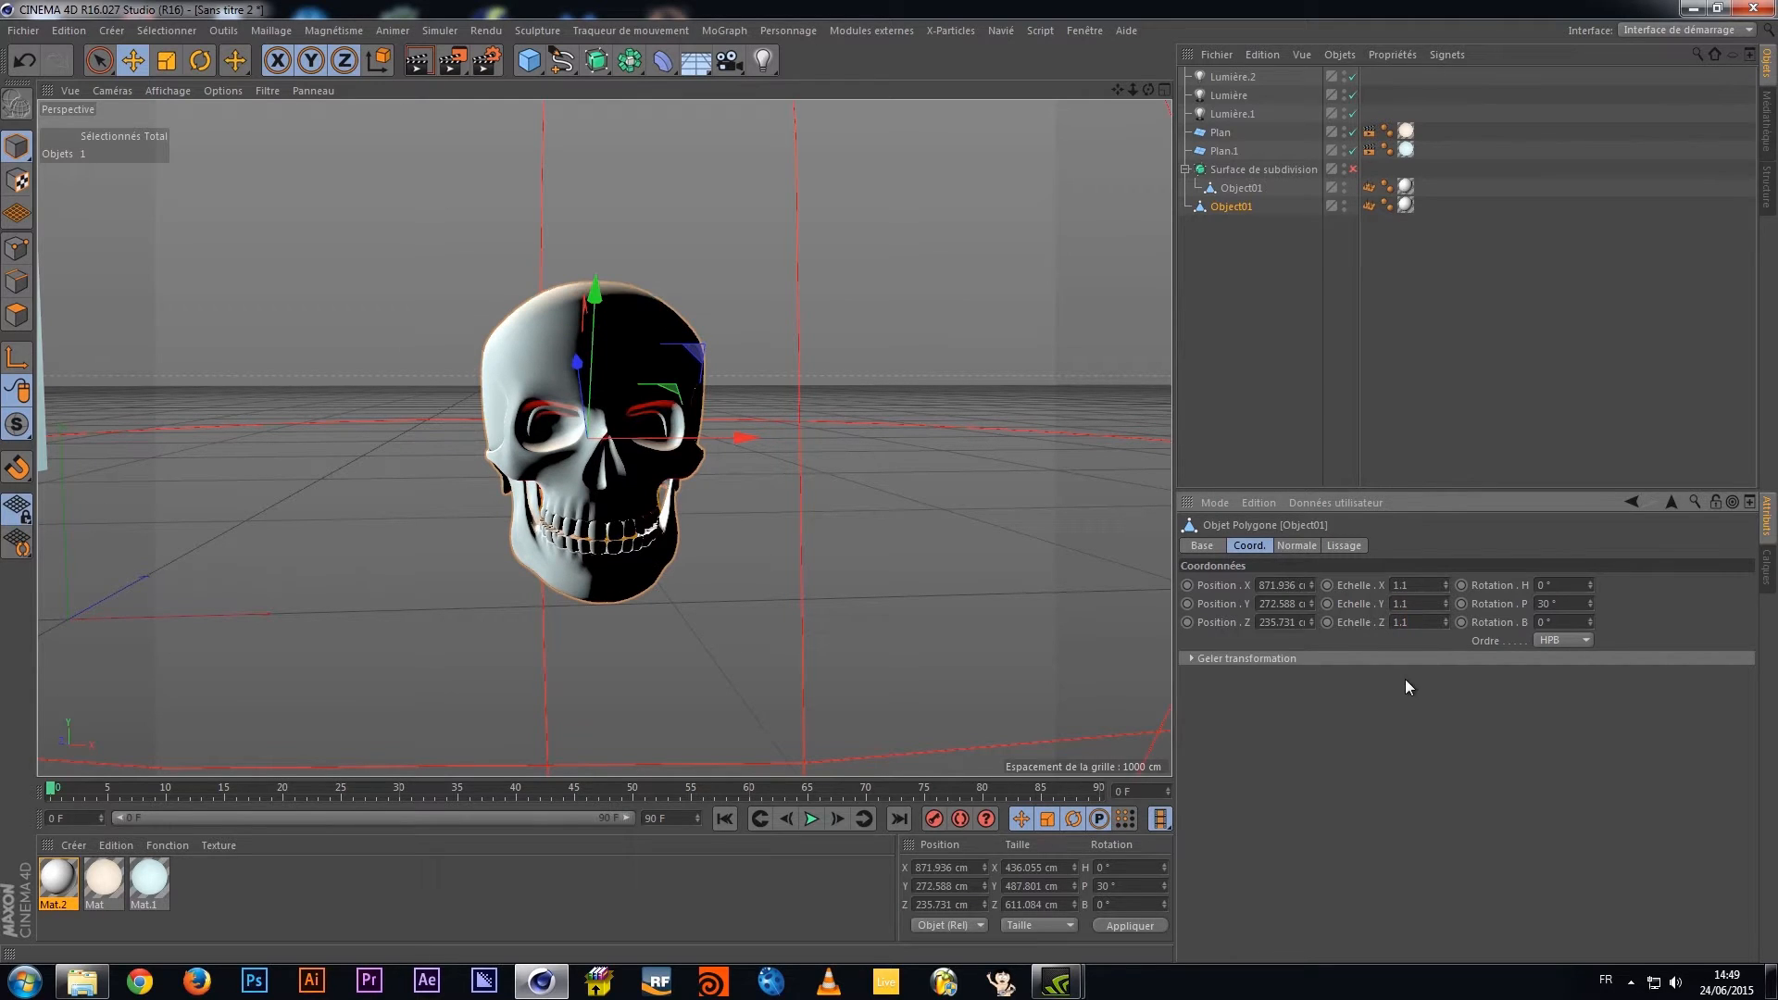
key("Return")
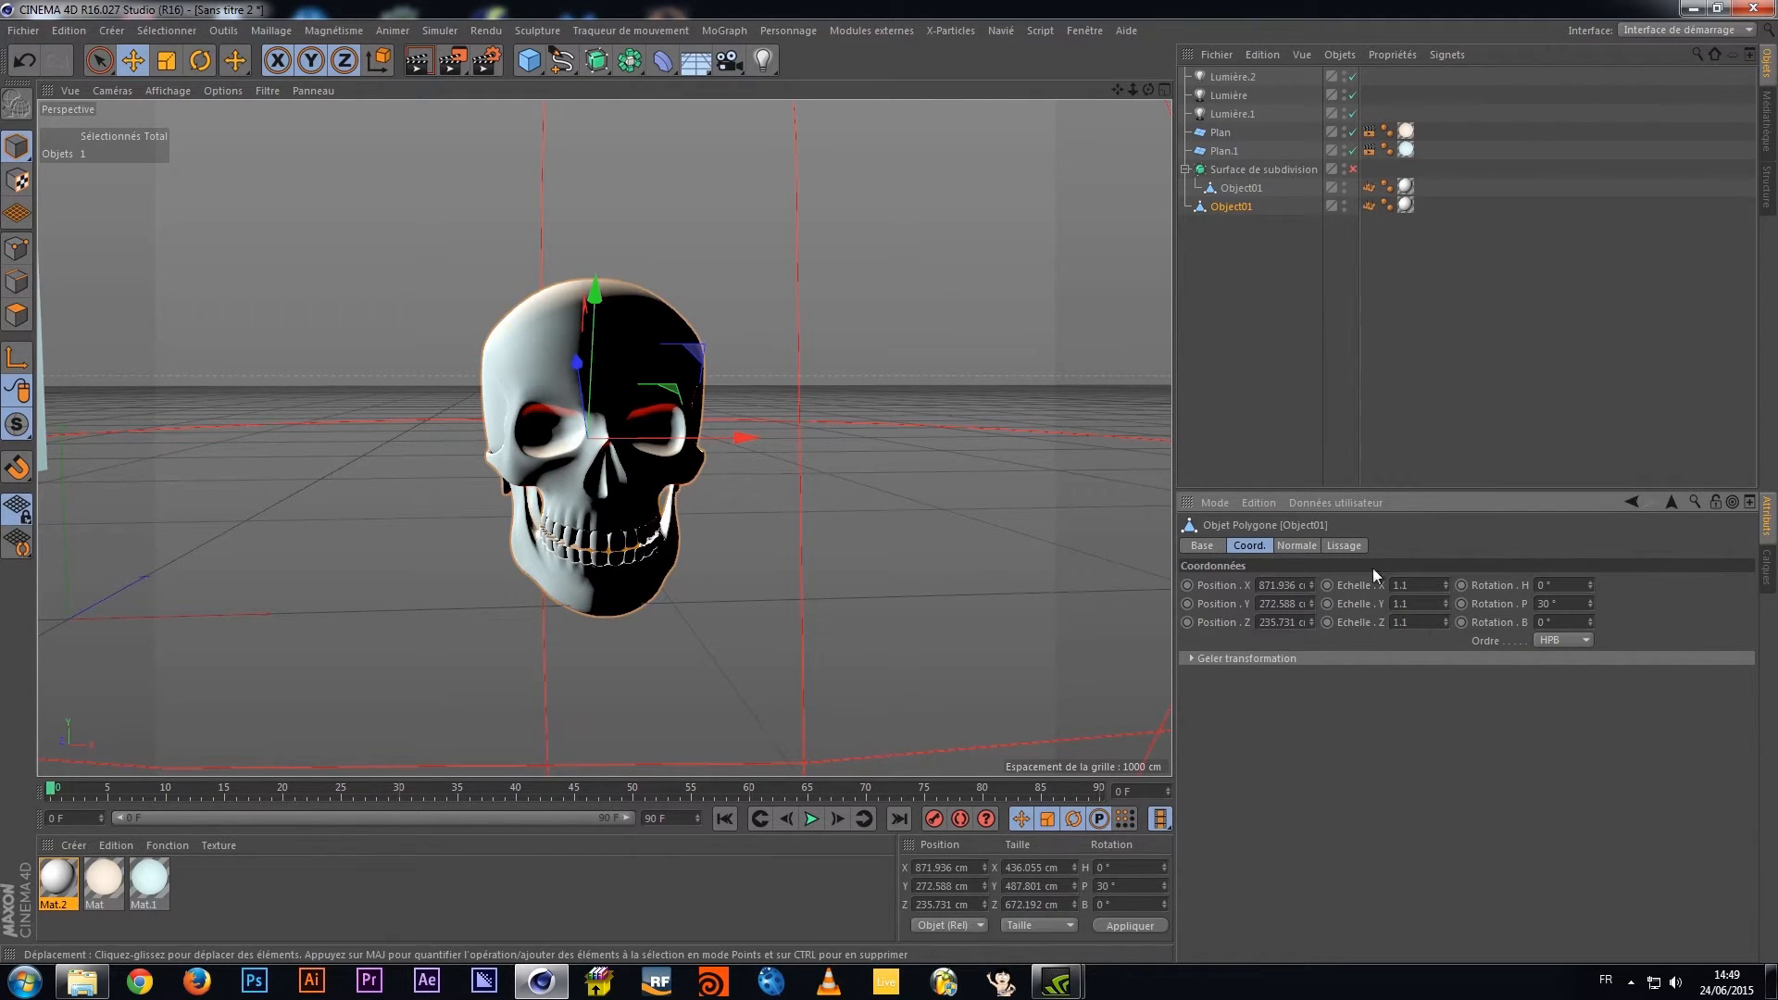
left_click(1345, 204)
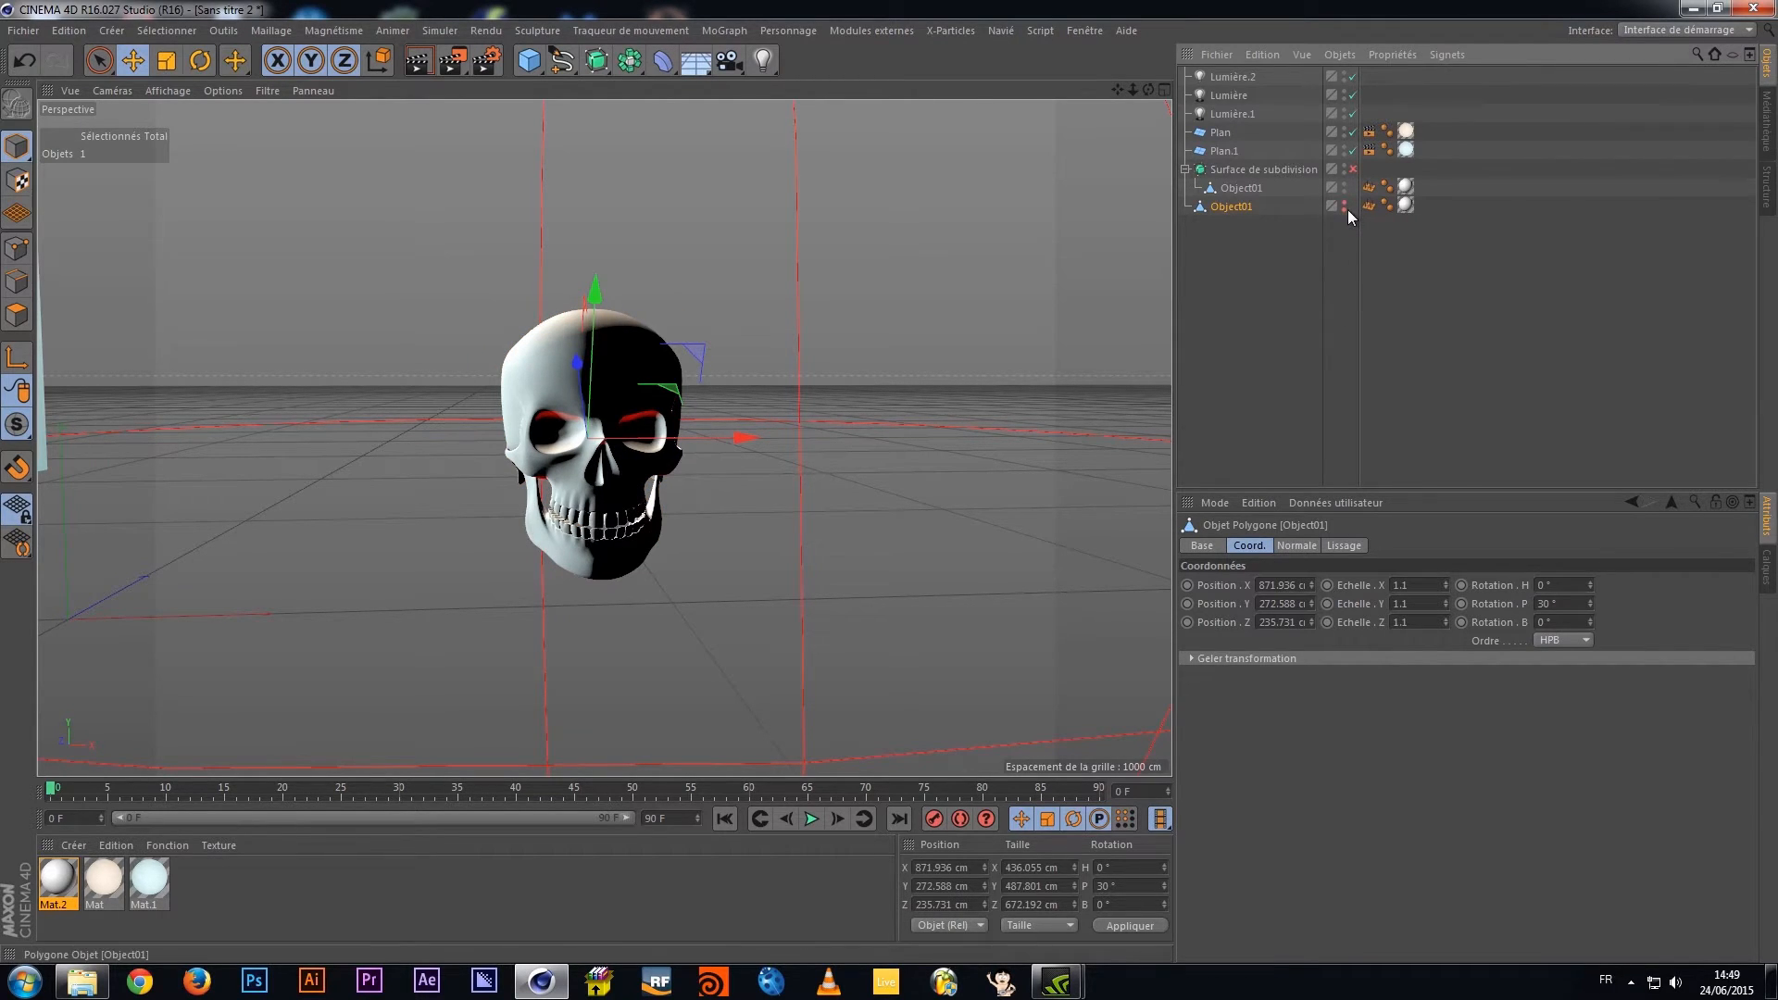
left_click(1345, 207)
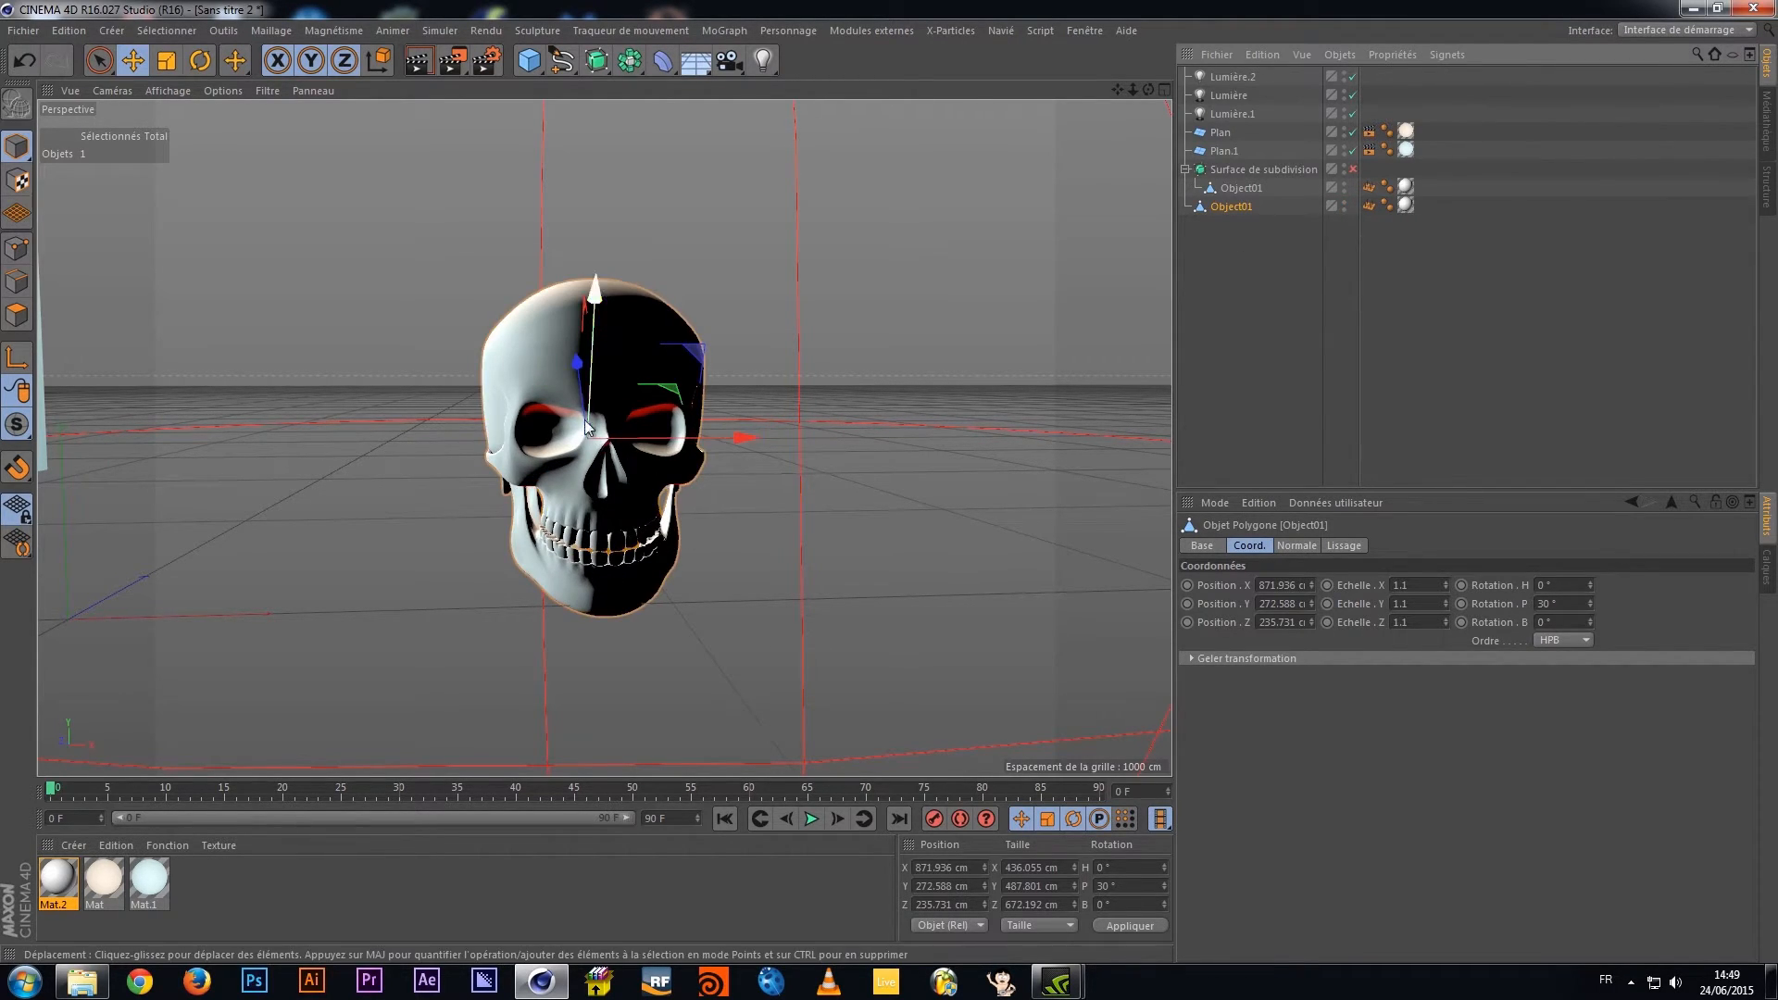
Create a dark grey material (RGB 85, 85, 85) and apply it to the enlarged skull copy
mouse_move(636, 457)
left_mouse_down("alt")
mouse_move(803, 451)
mouse_move(634, 463)
left_mouse_up("alt")
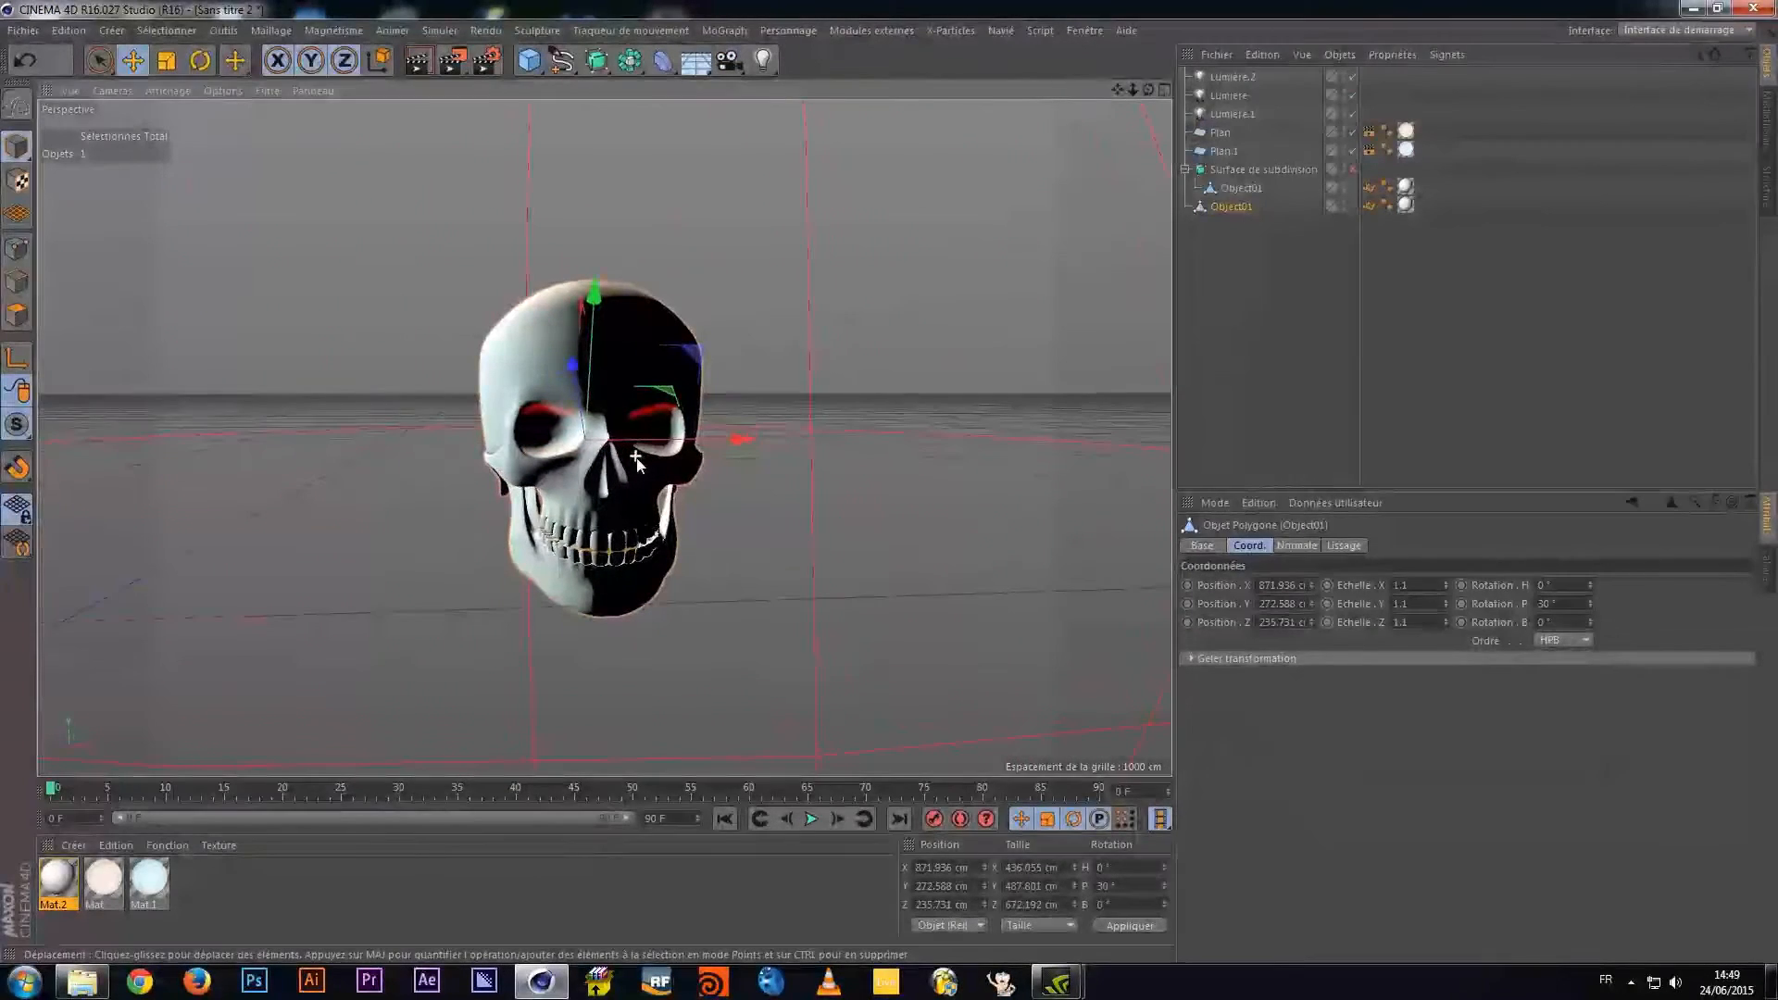
double_click(254, 909)
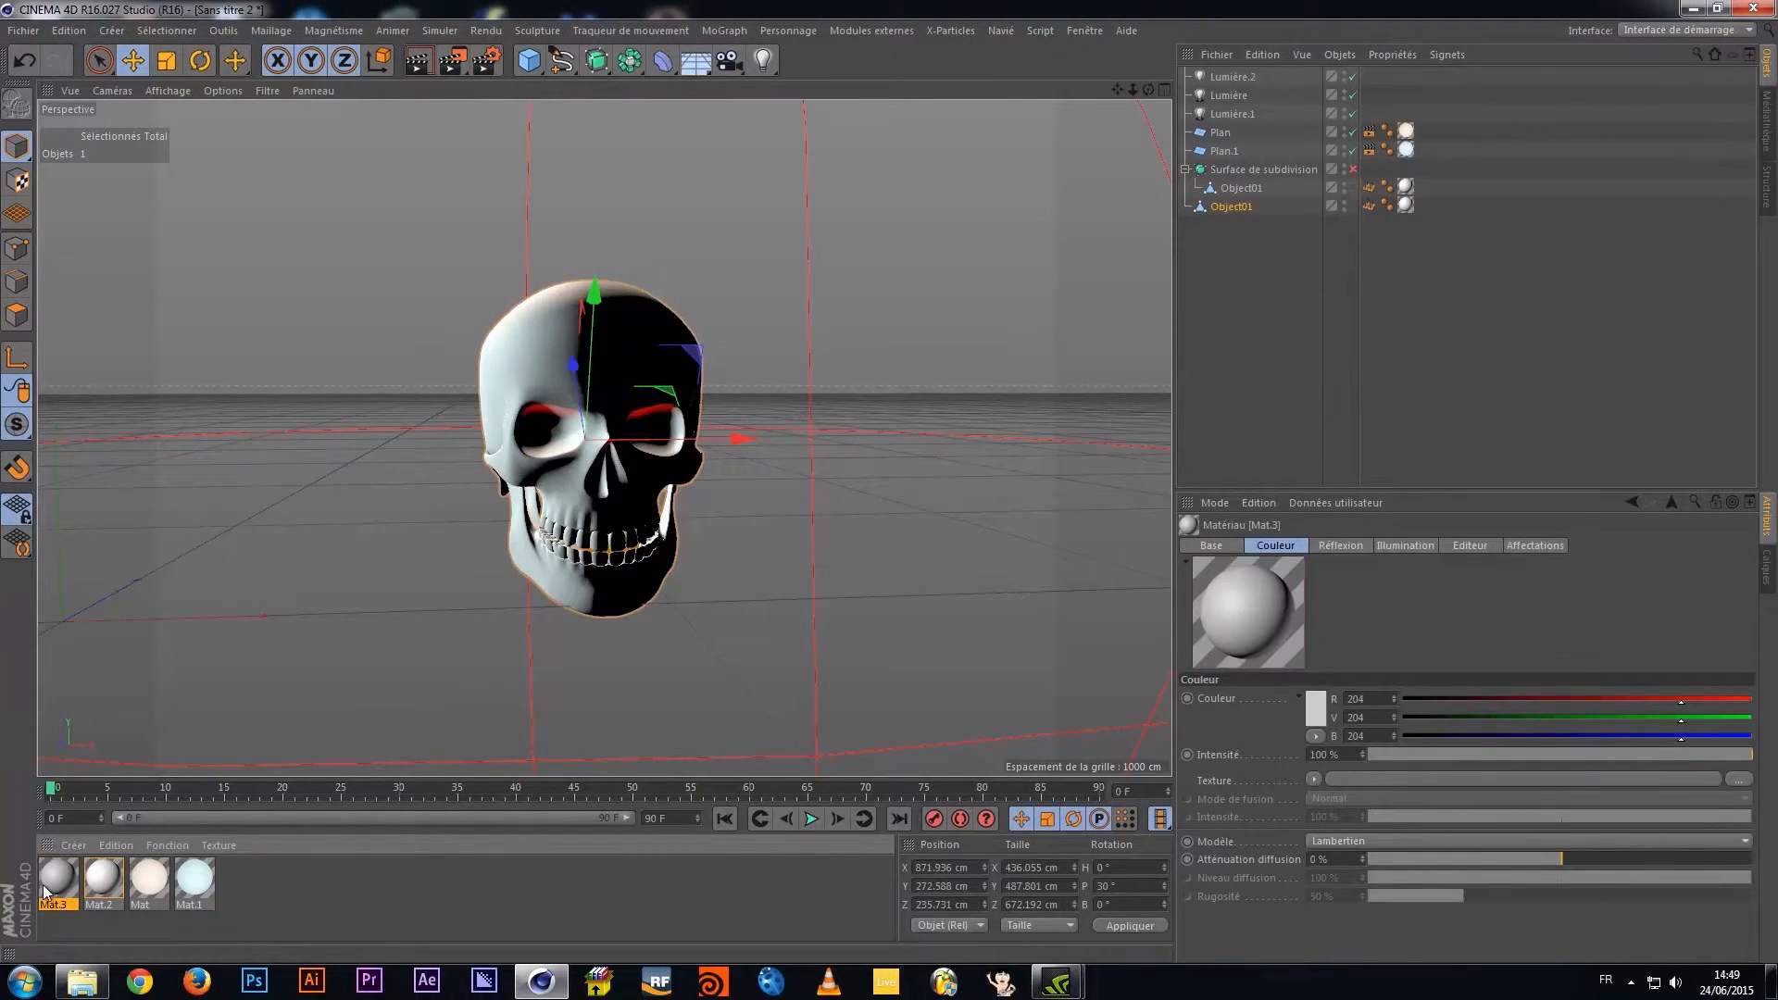
double_click(57, 878)
left_click(377, 387)
left_click(369, 324)
left_click(537, 192)
left_click_drag(430, 203, 412, 185)
left_click(497, 272)
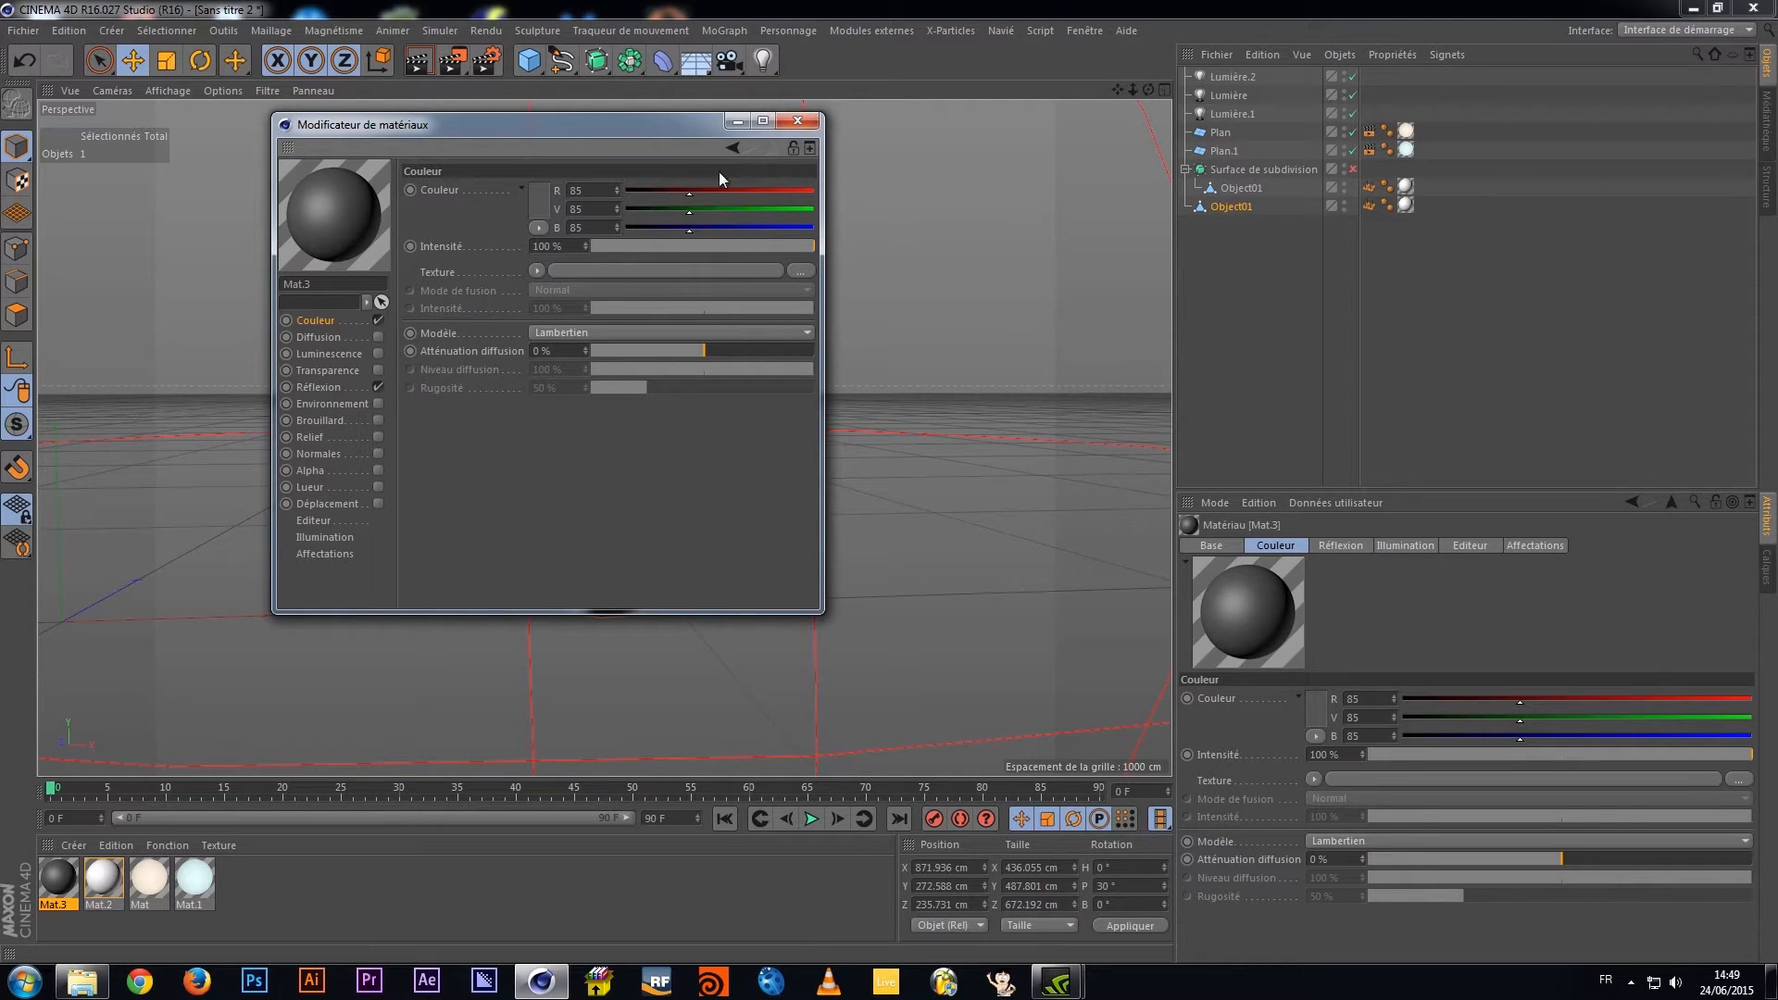
left_click(794, 123)
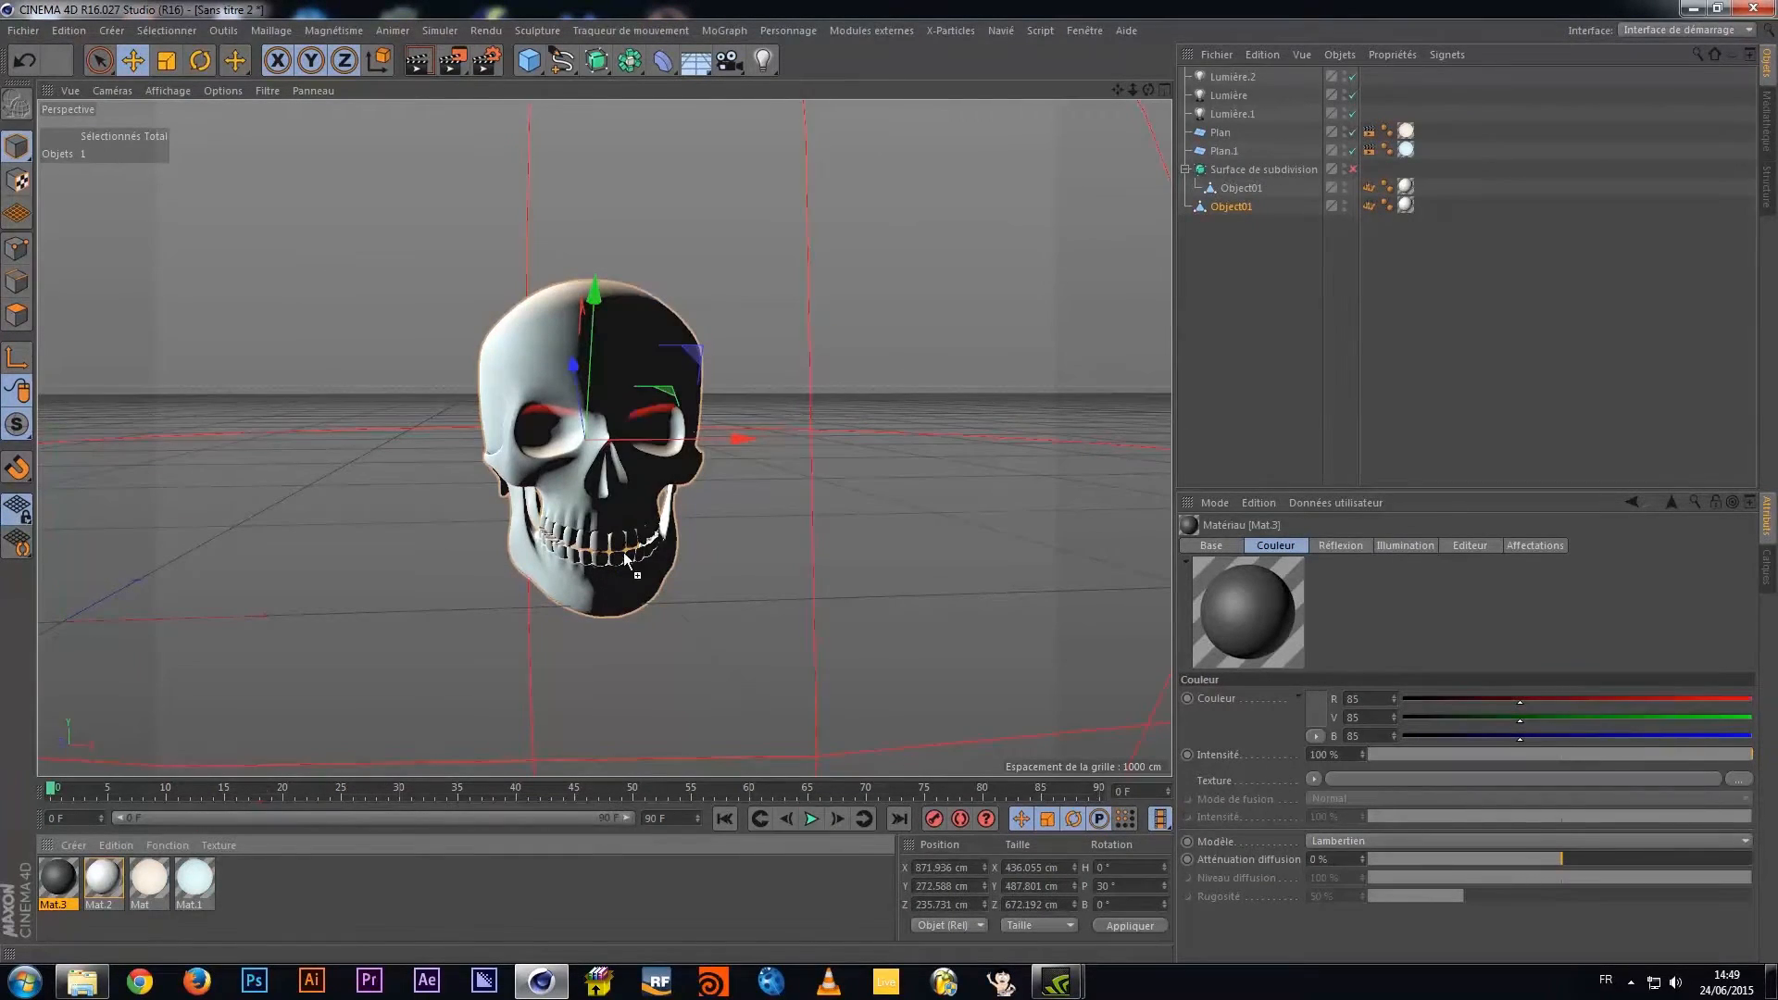
left_click_drag(639, 362, 637, 361)
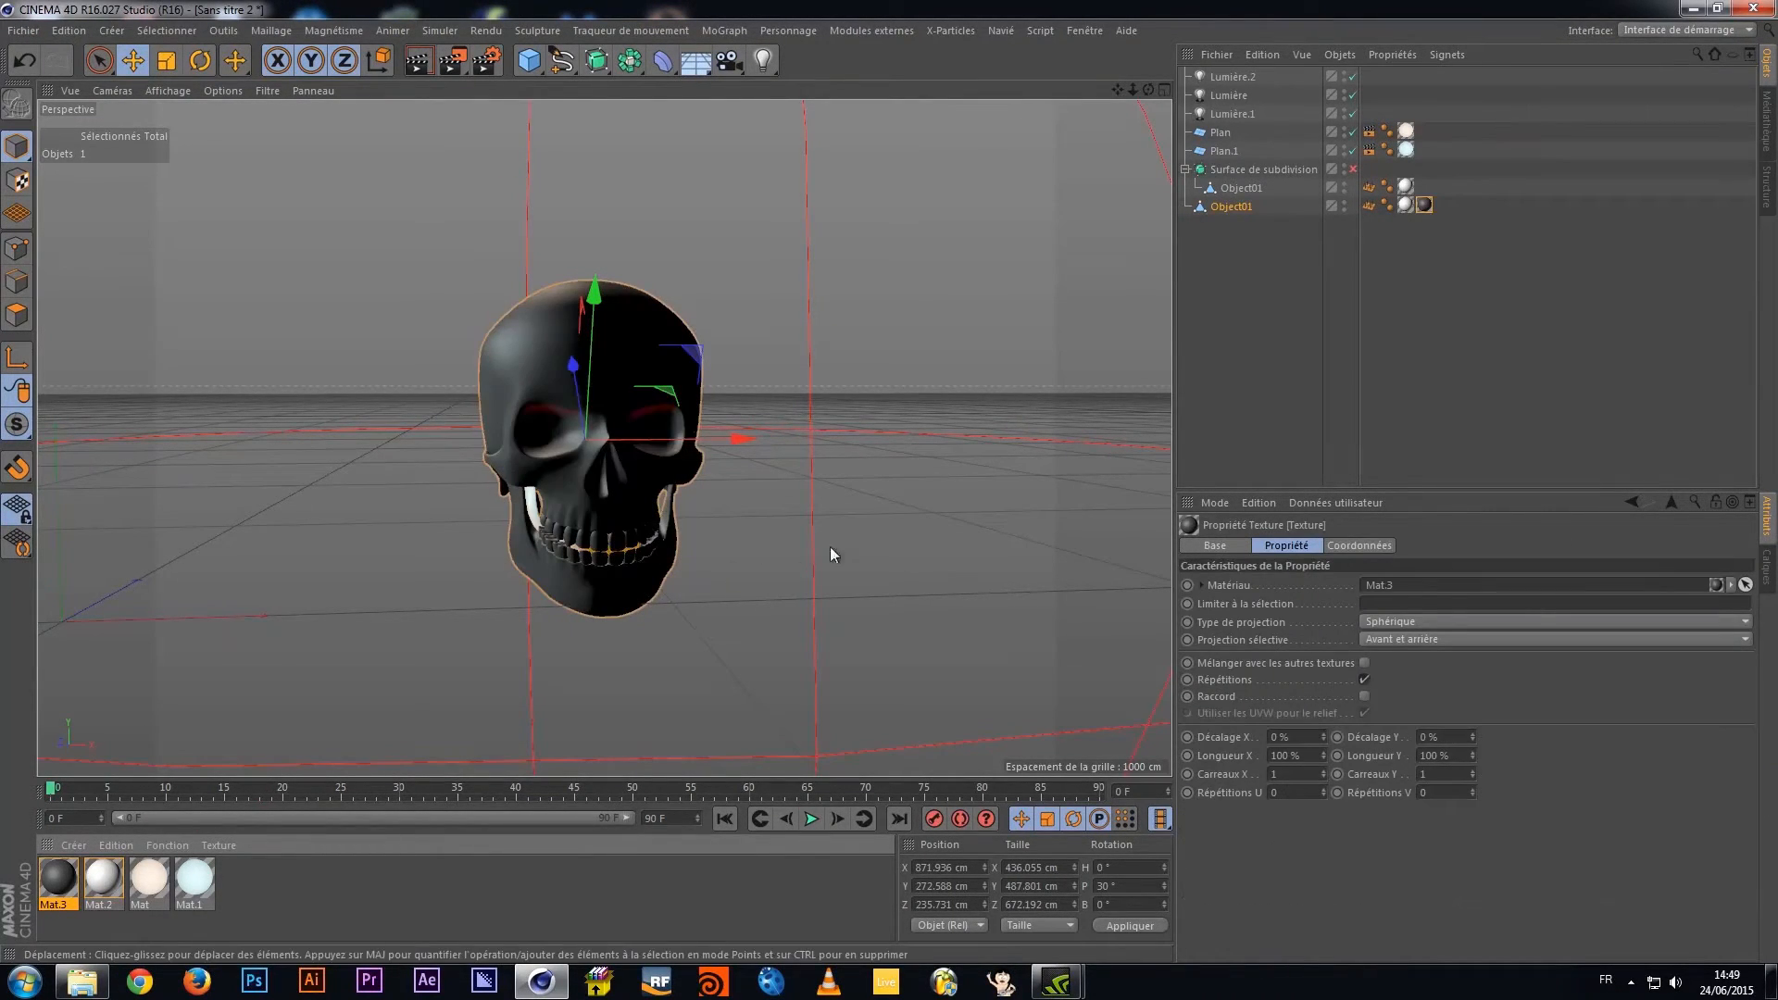
Hide the original skull inside the Subdivision Surface in both editor and render, and select the enlarged copy
left_click(1343, 185)
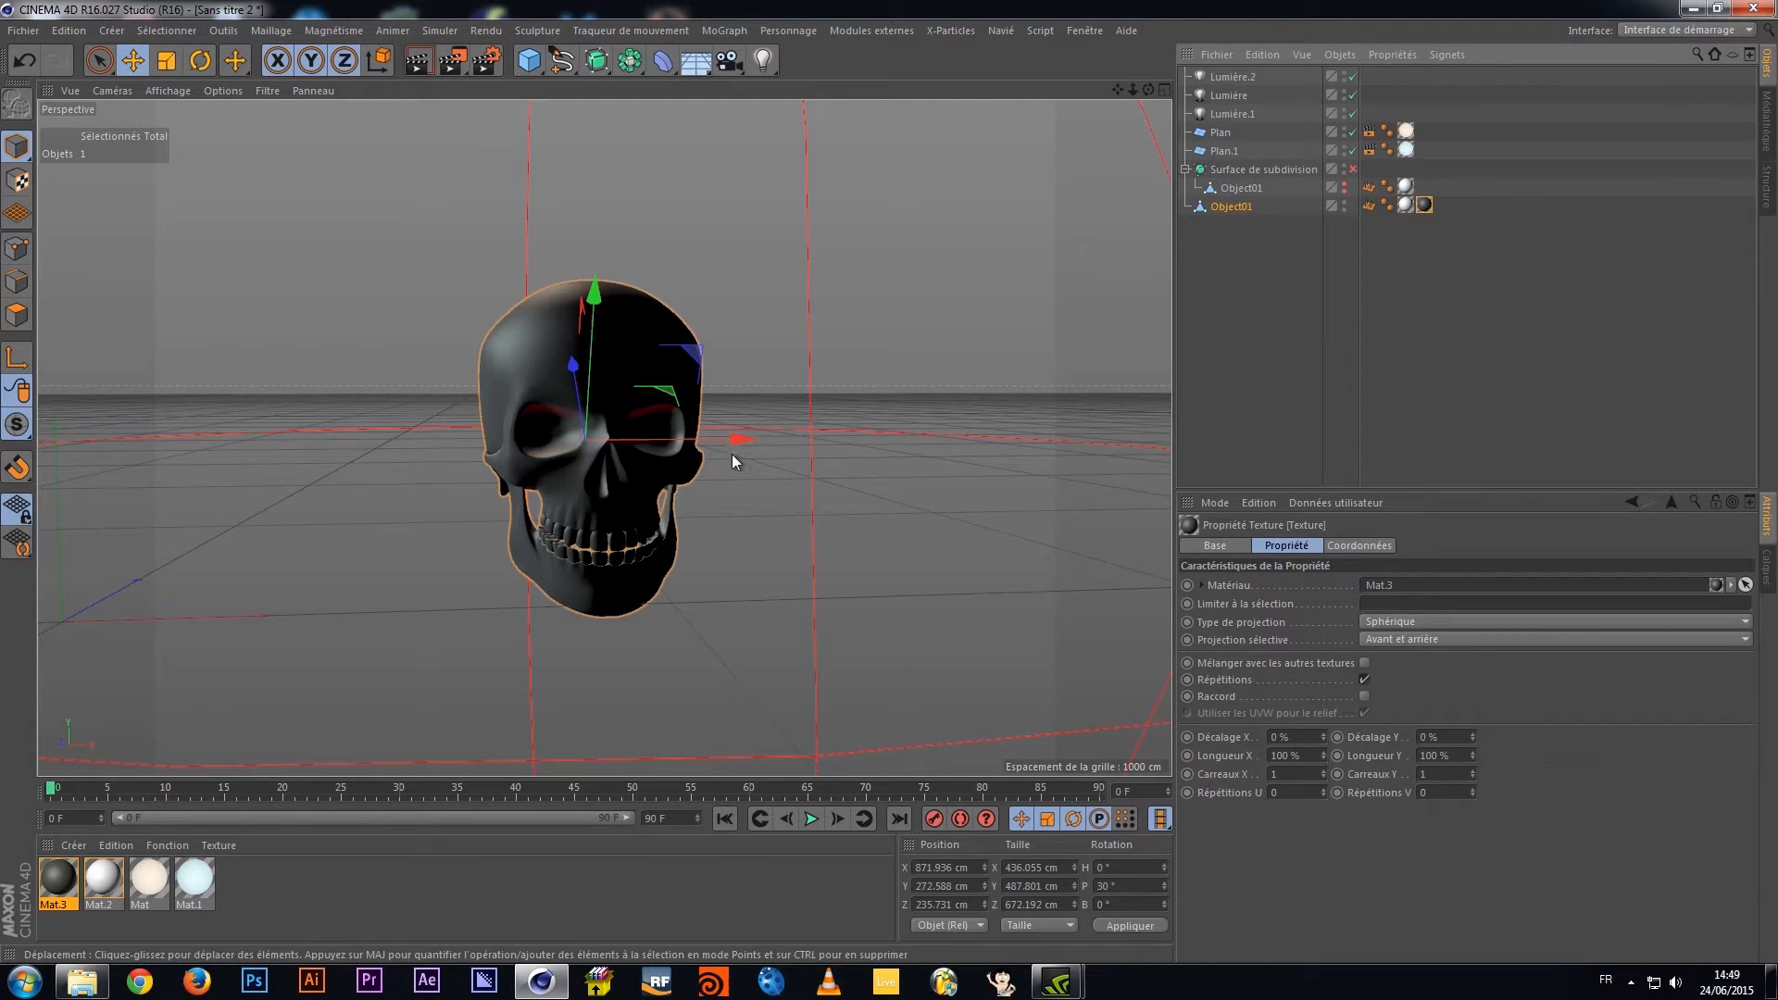
left_click(1287, 263)
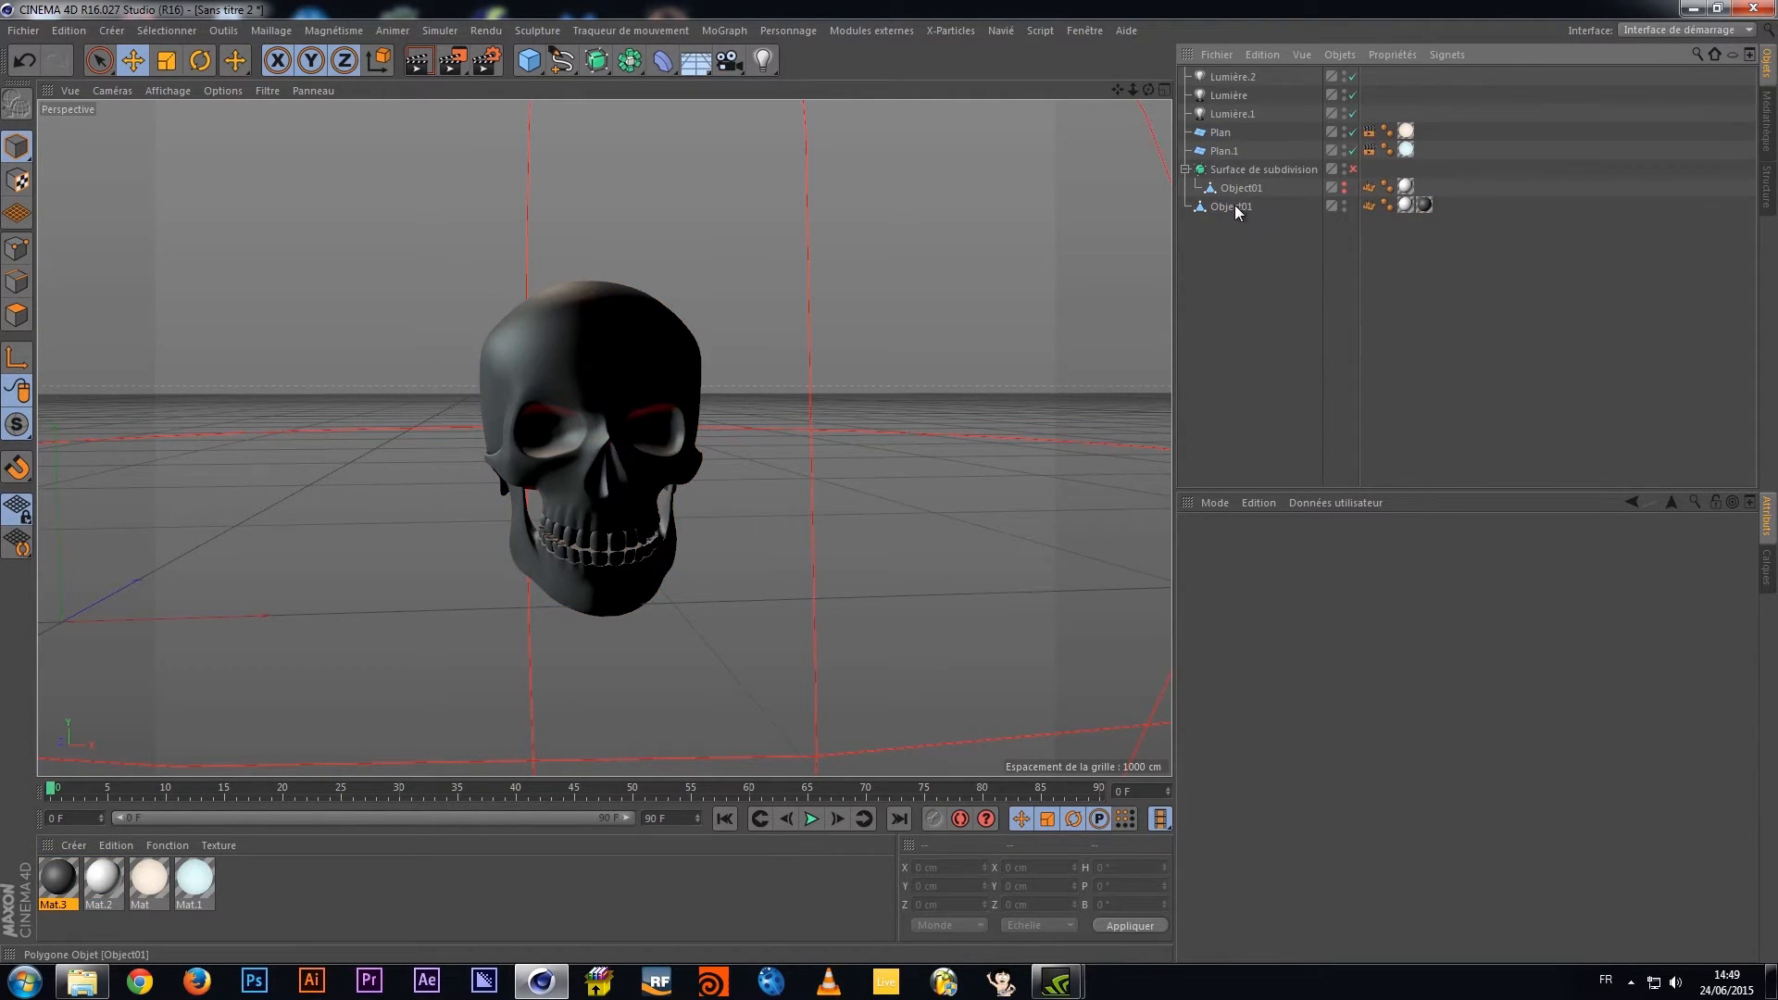
left_click(1235, 204)
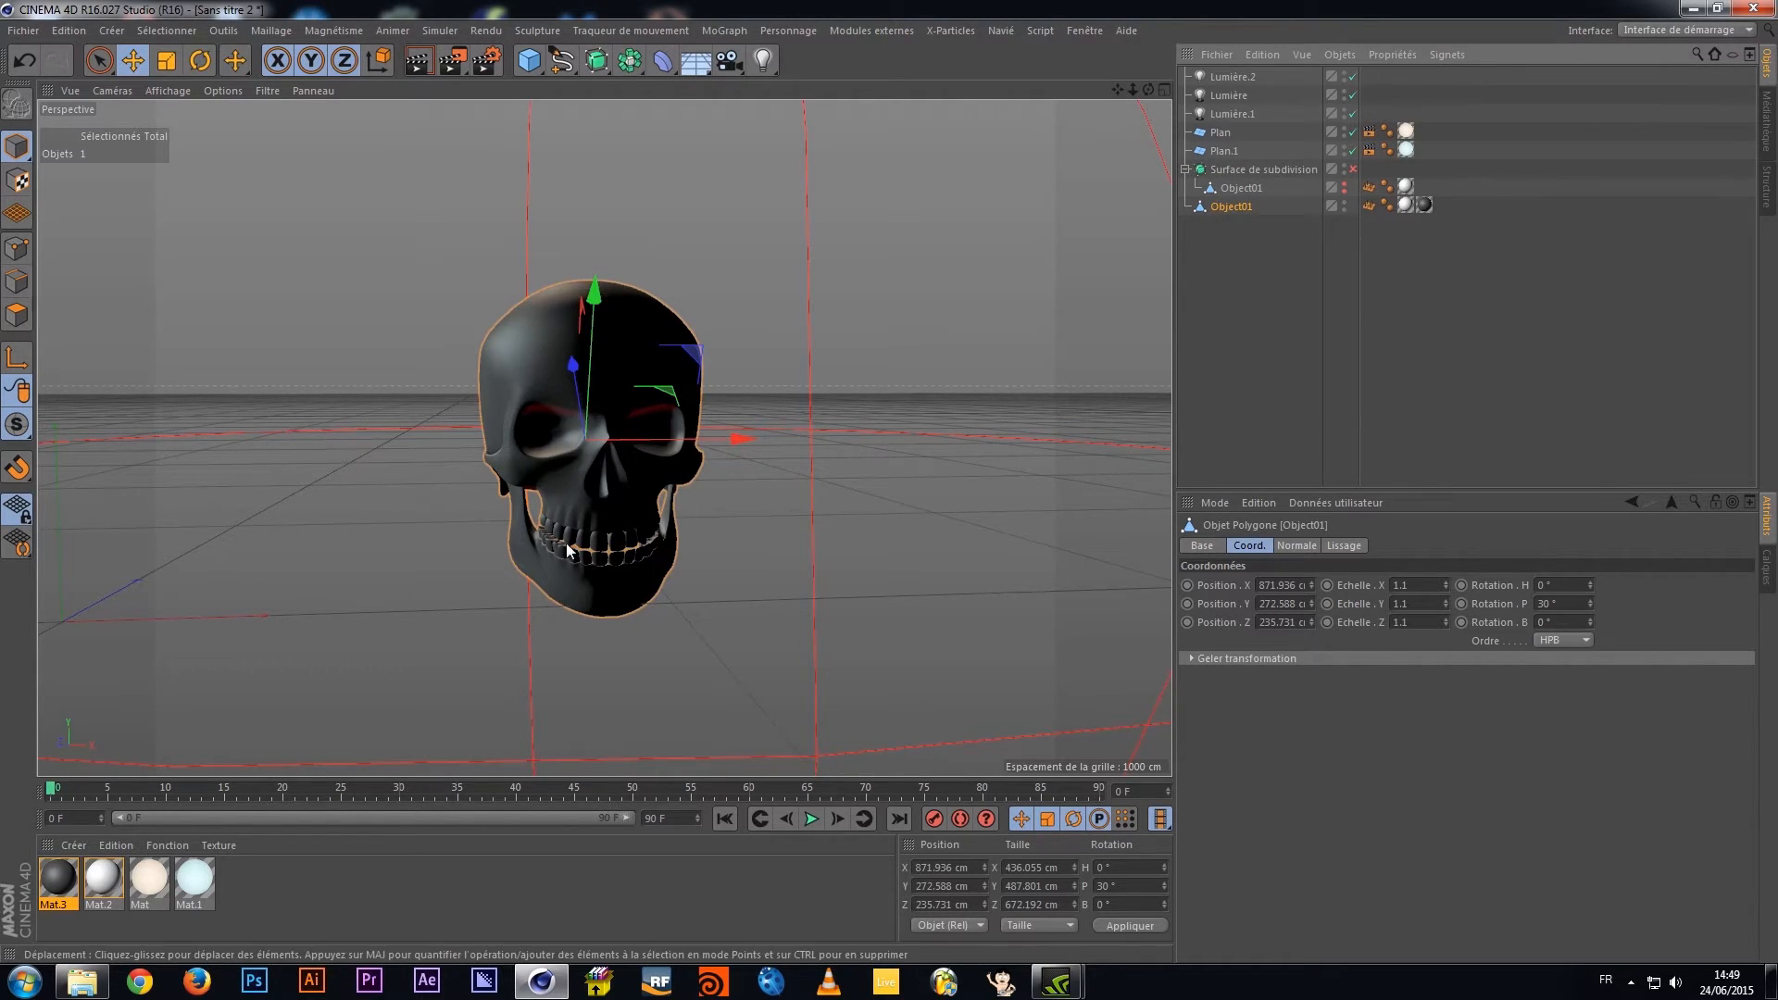
Add a Cloth simulation tag to the enlarged skull copy and set its gravity to 0
right_click(1235, 206)
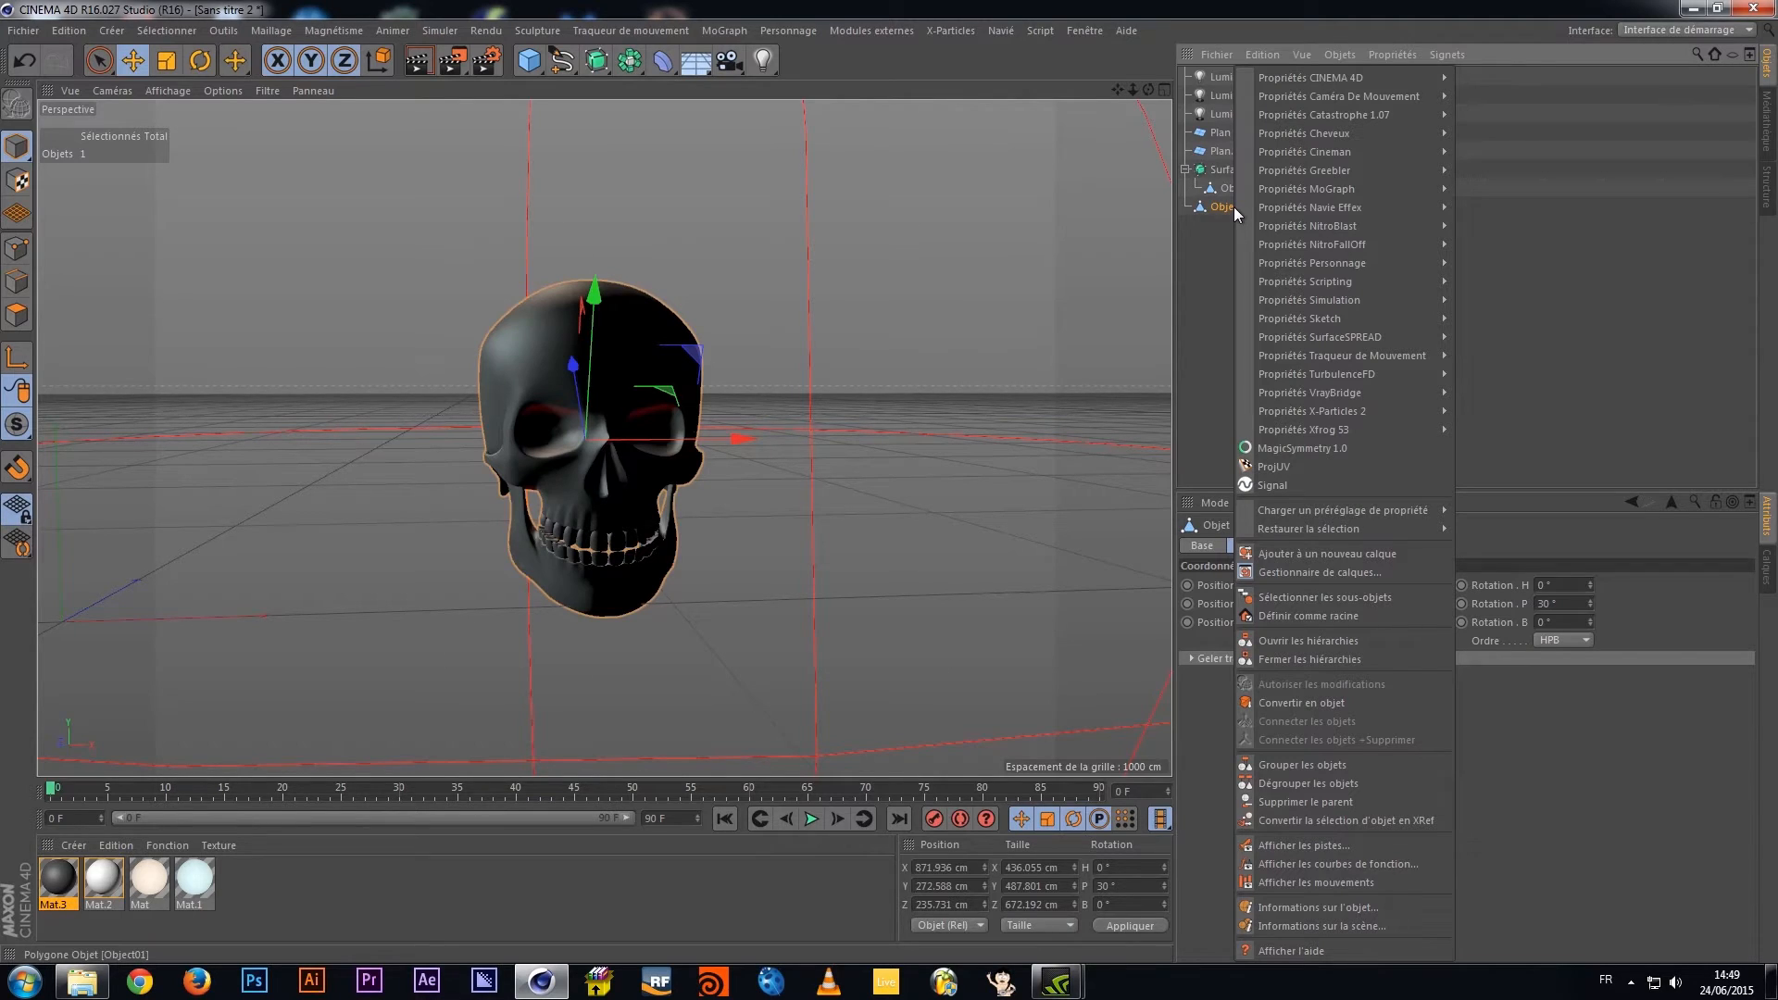
mouse_move(1388, 150)
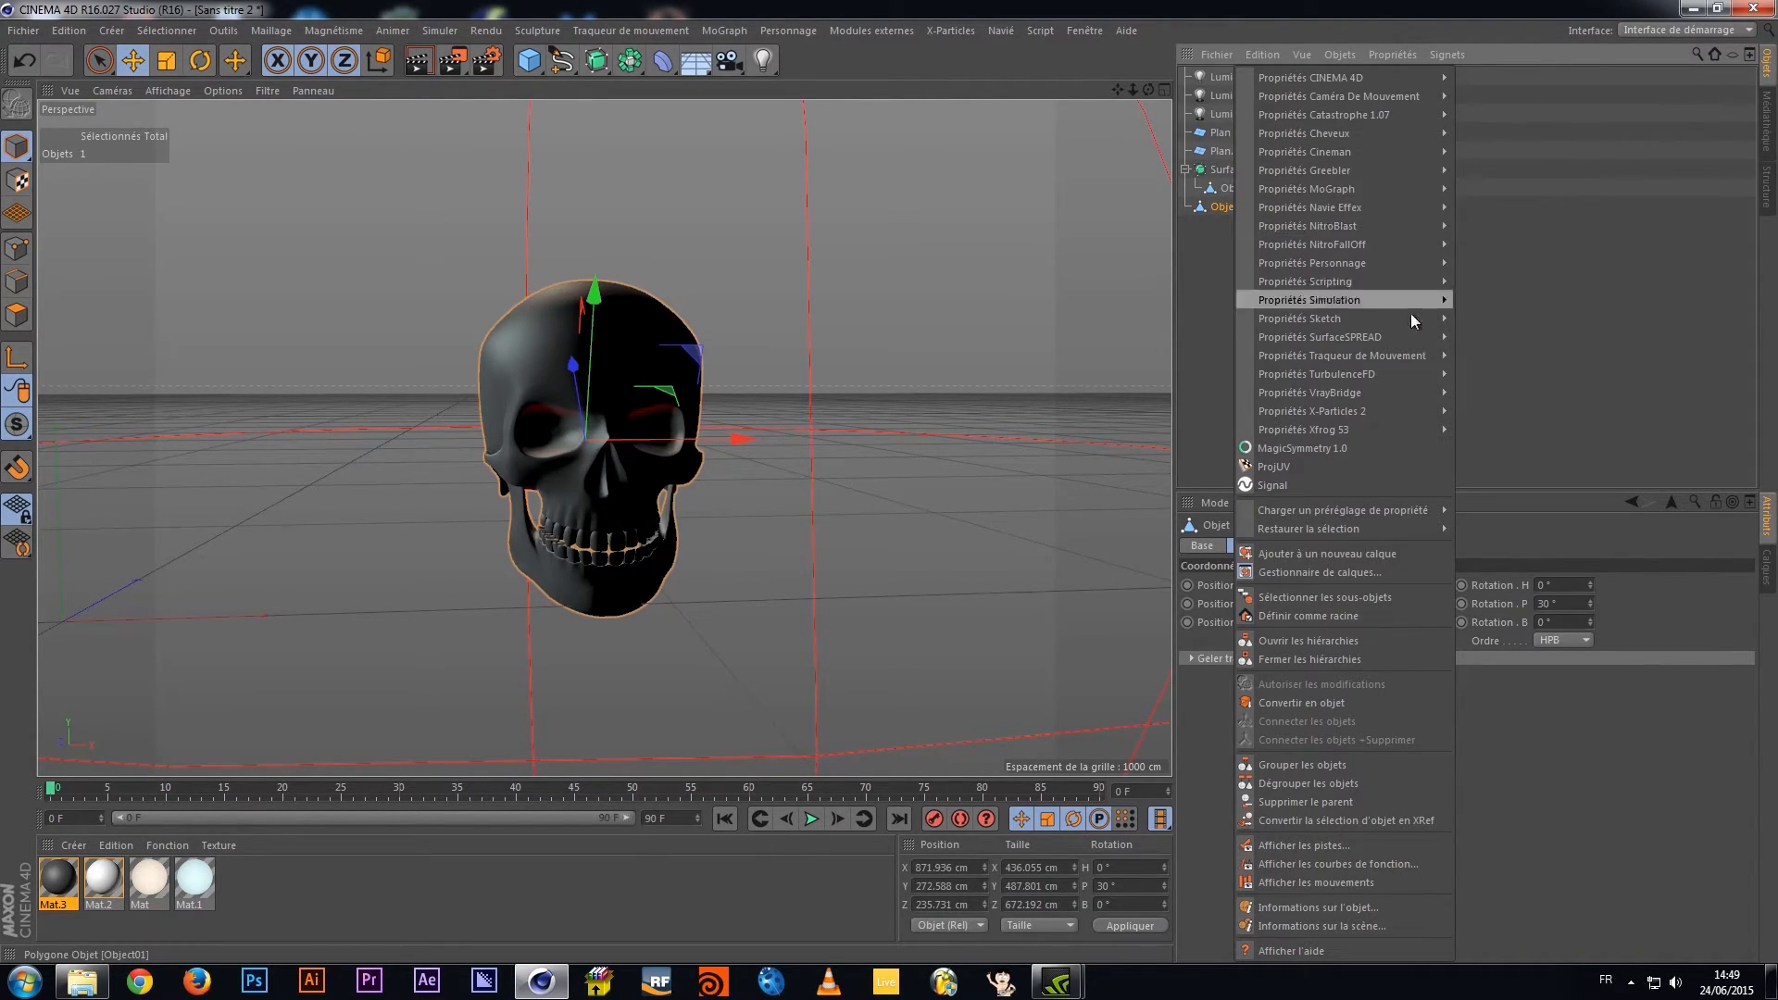
mouse_move(1417, 300)
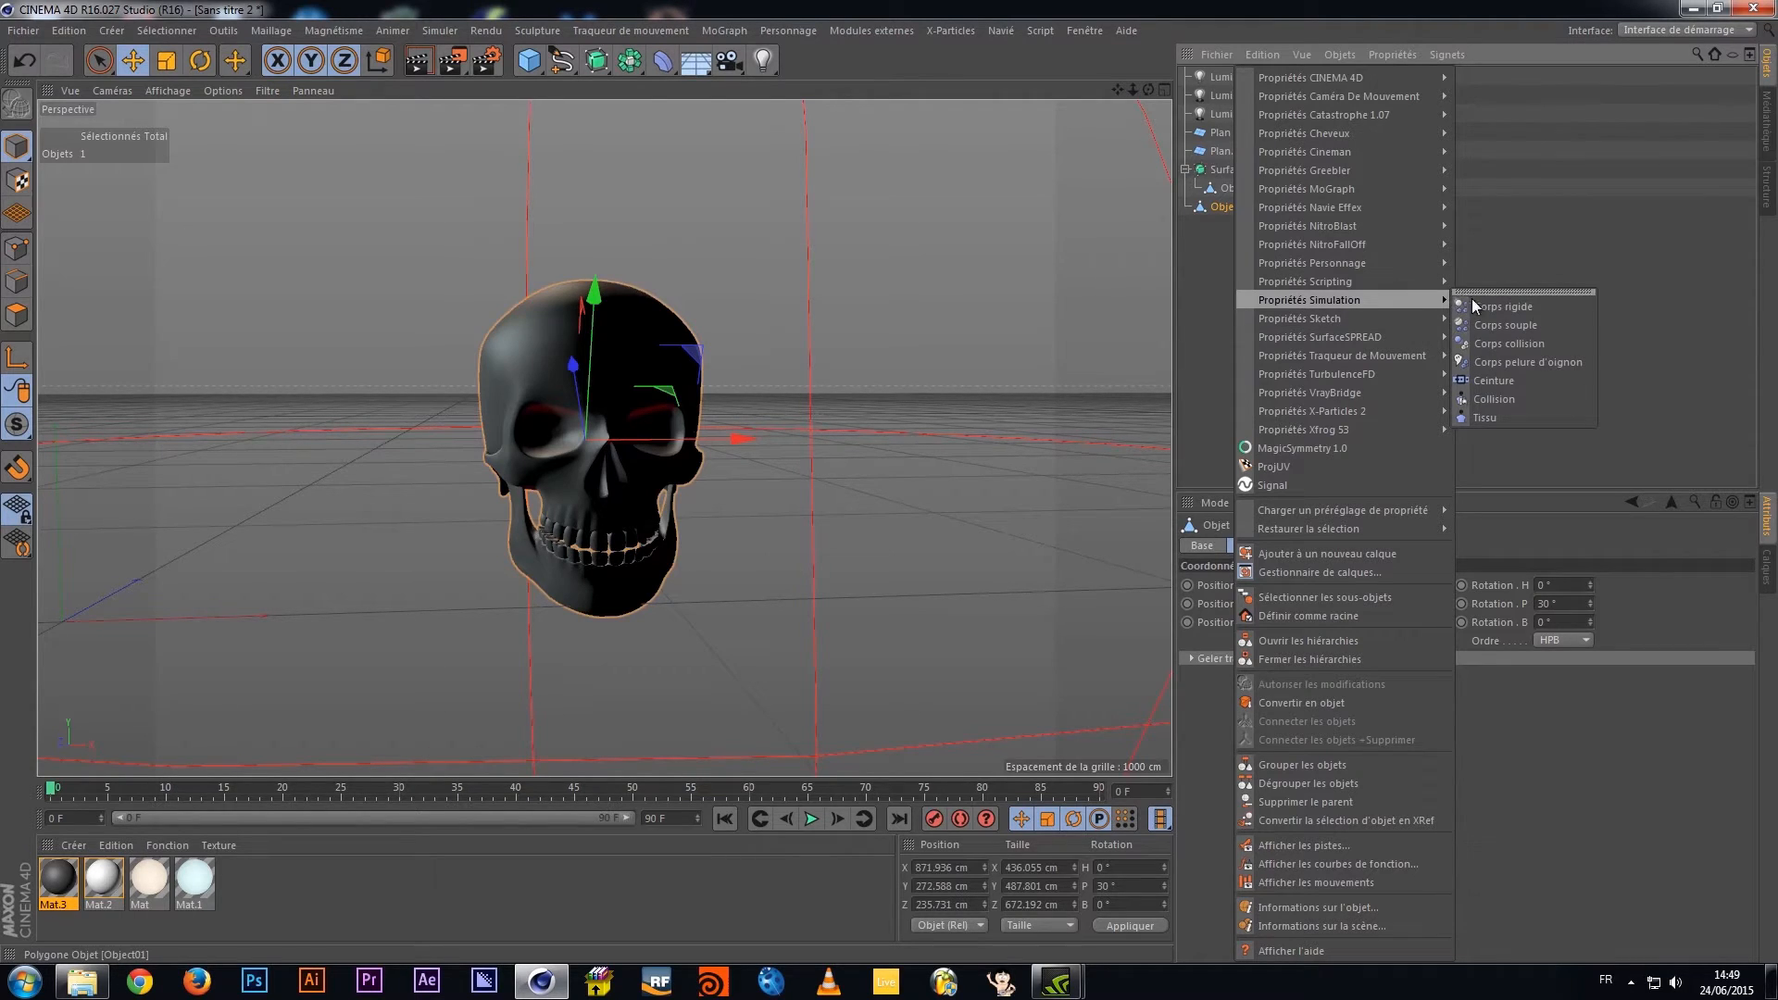
left_click(1481, 418)
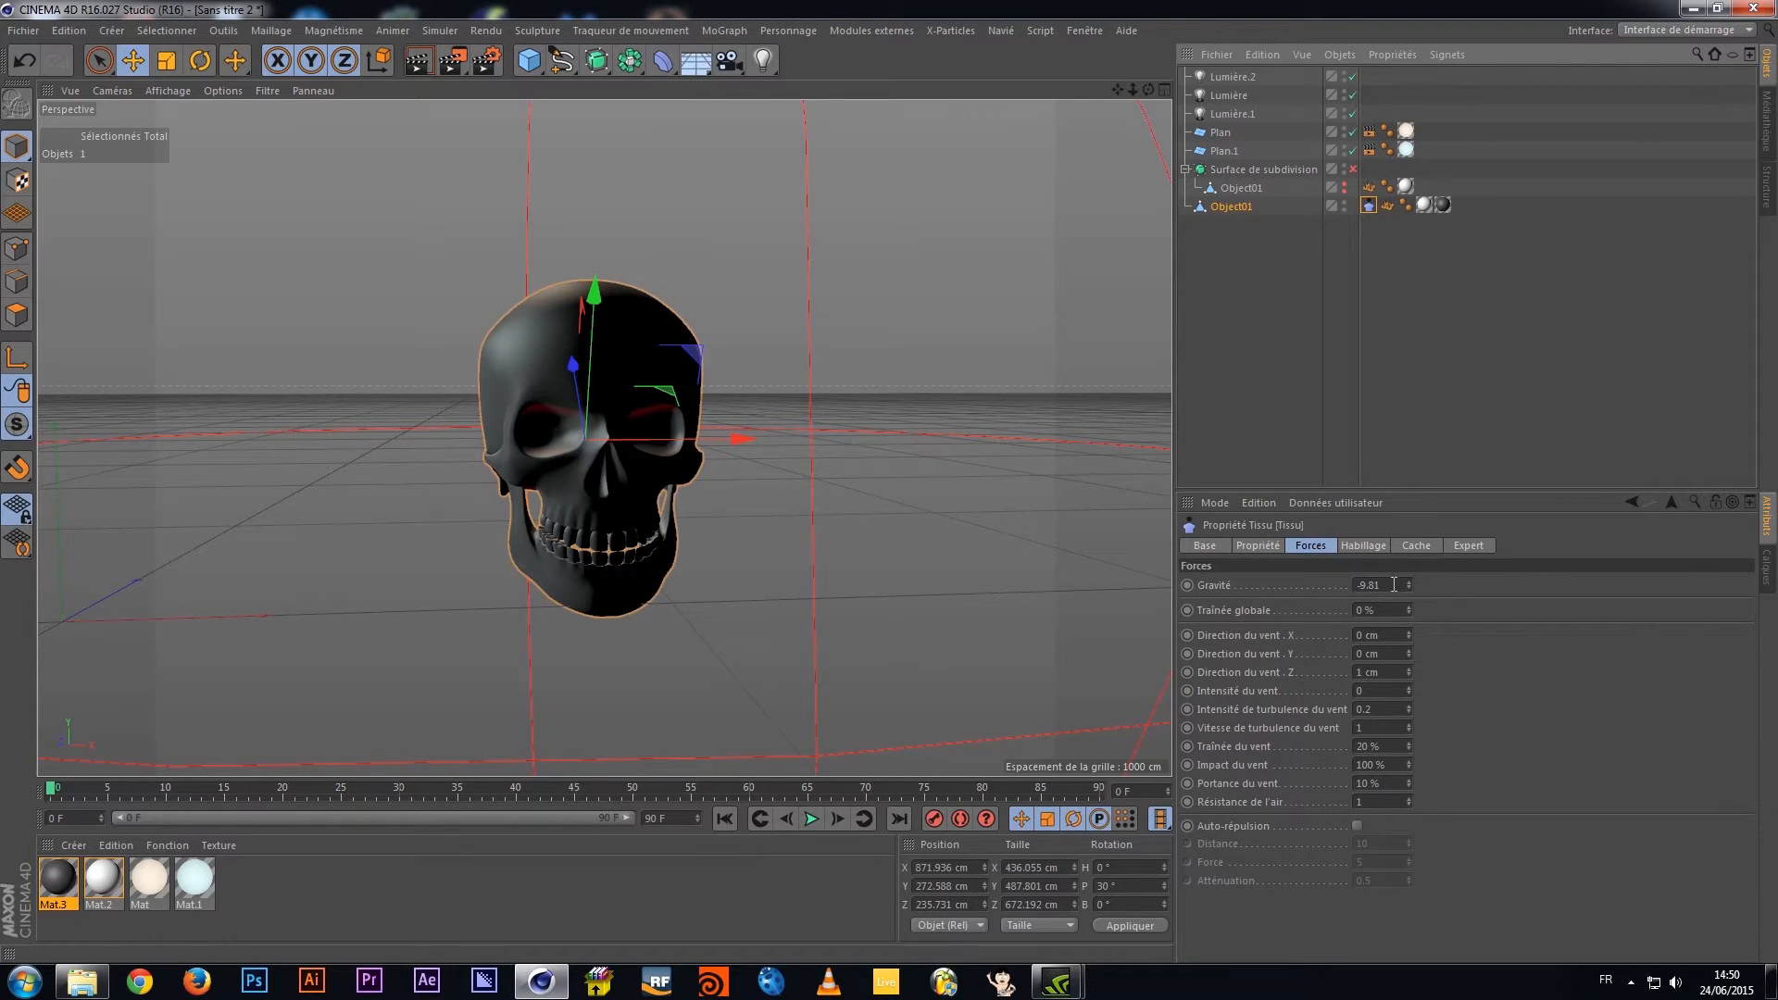
left_click_drag(1388, 586, 1283, 592)
type("0")
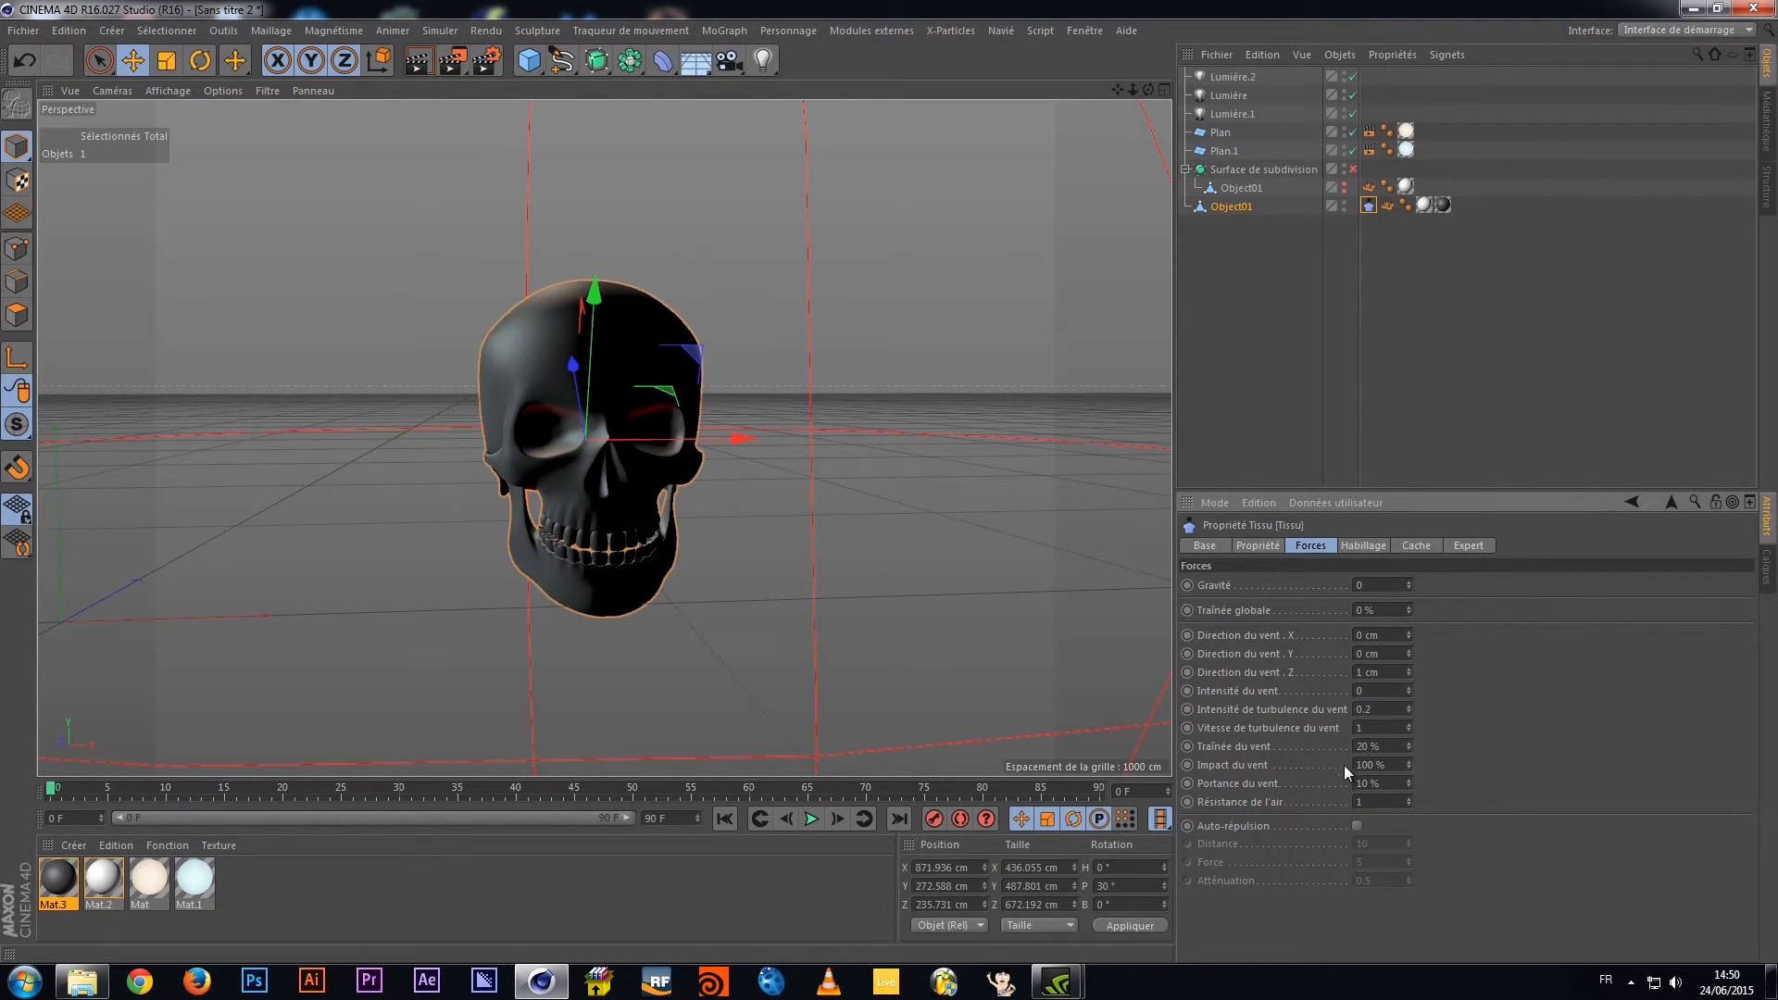
Enable tearing in the Cloth tag's properties and return to its force settings
left_click(1274, 547)
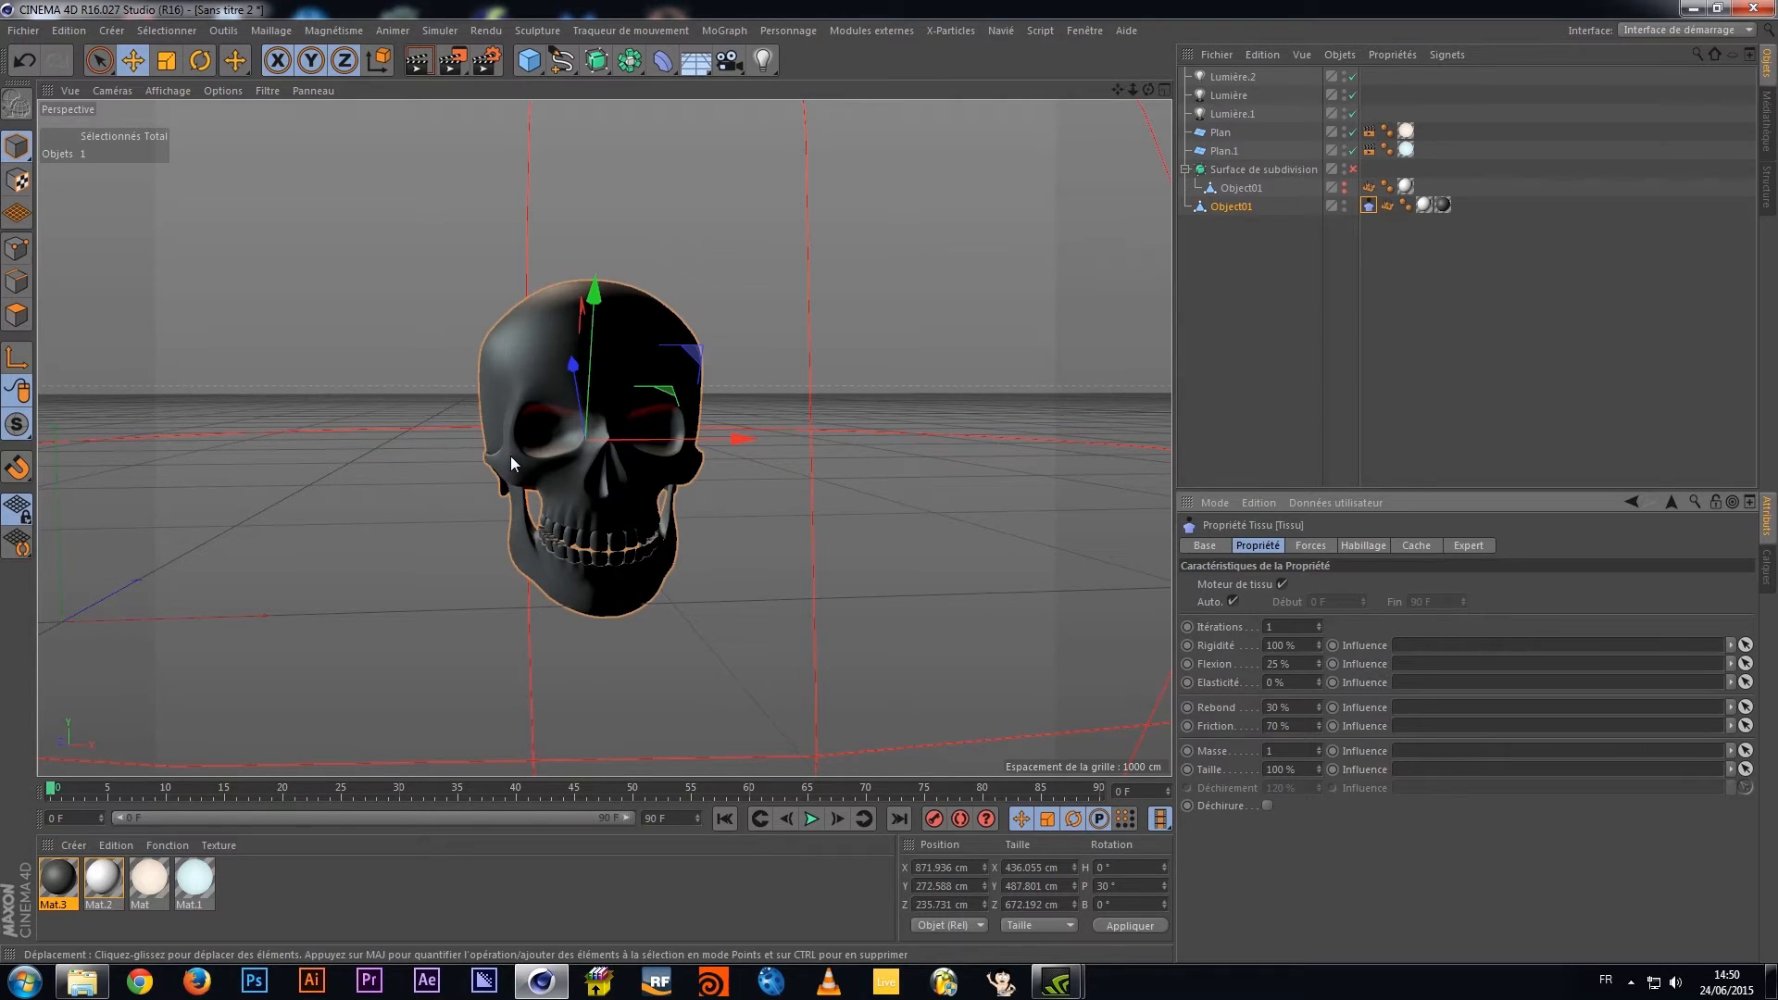
left_click(1269, 803)
left_click_drag(1295, 789, 1232, 773)
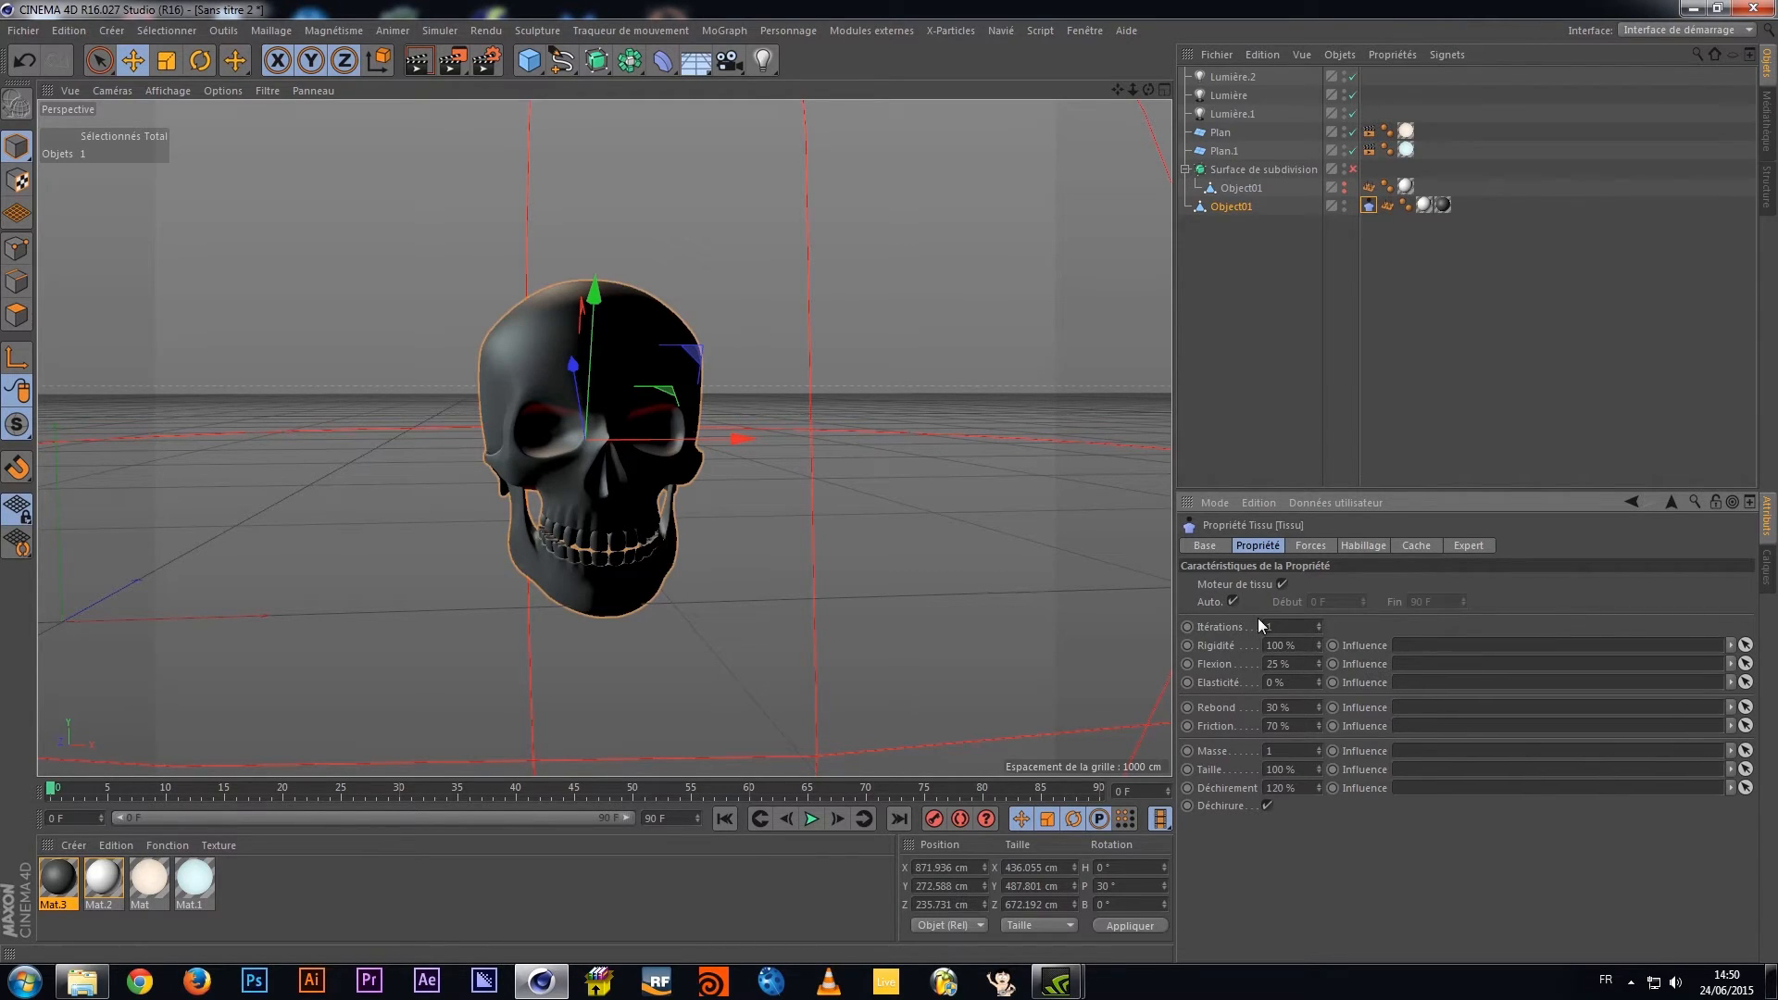
left_click(1320, 545)
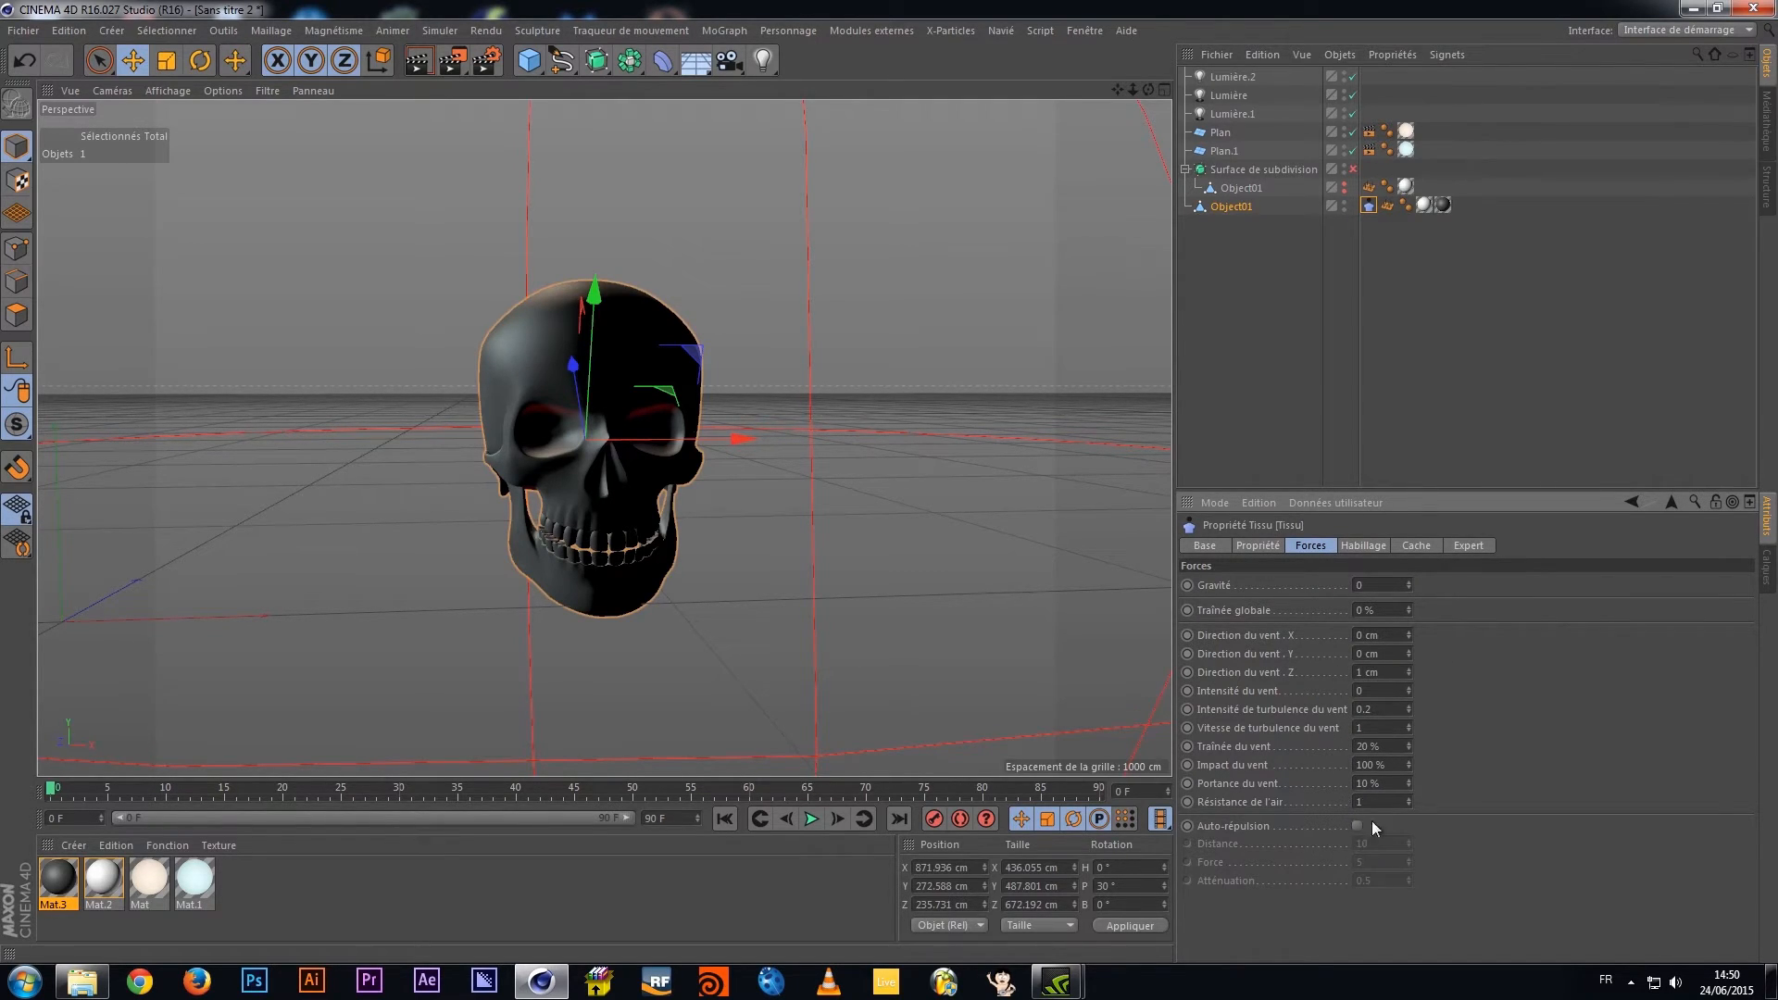
left_click(1362, 546)
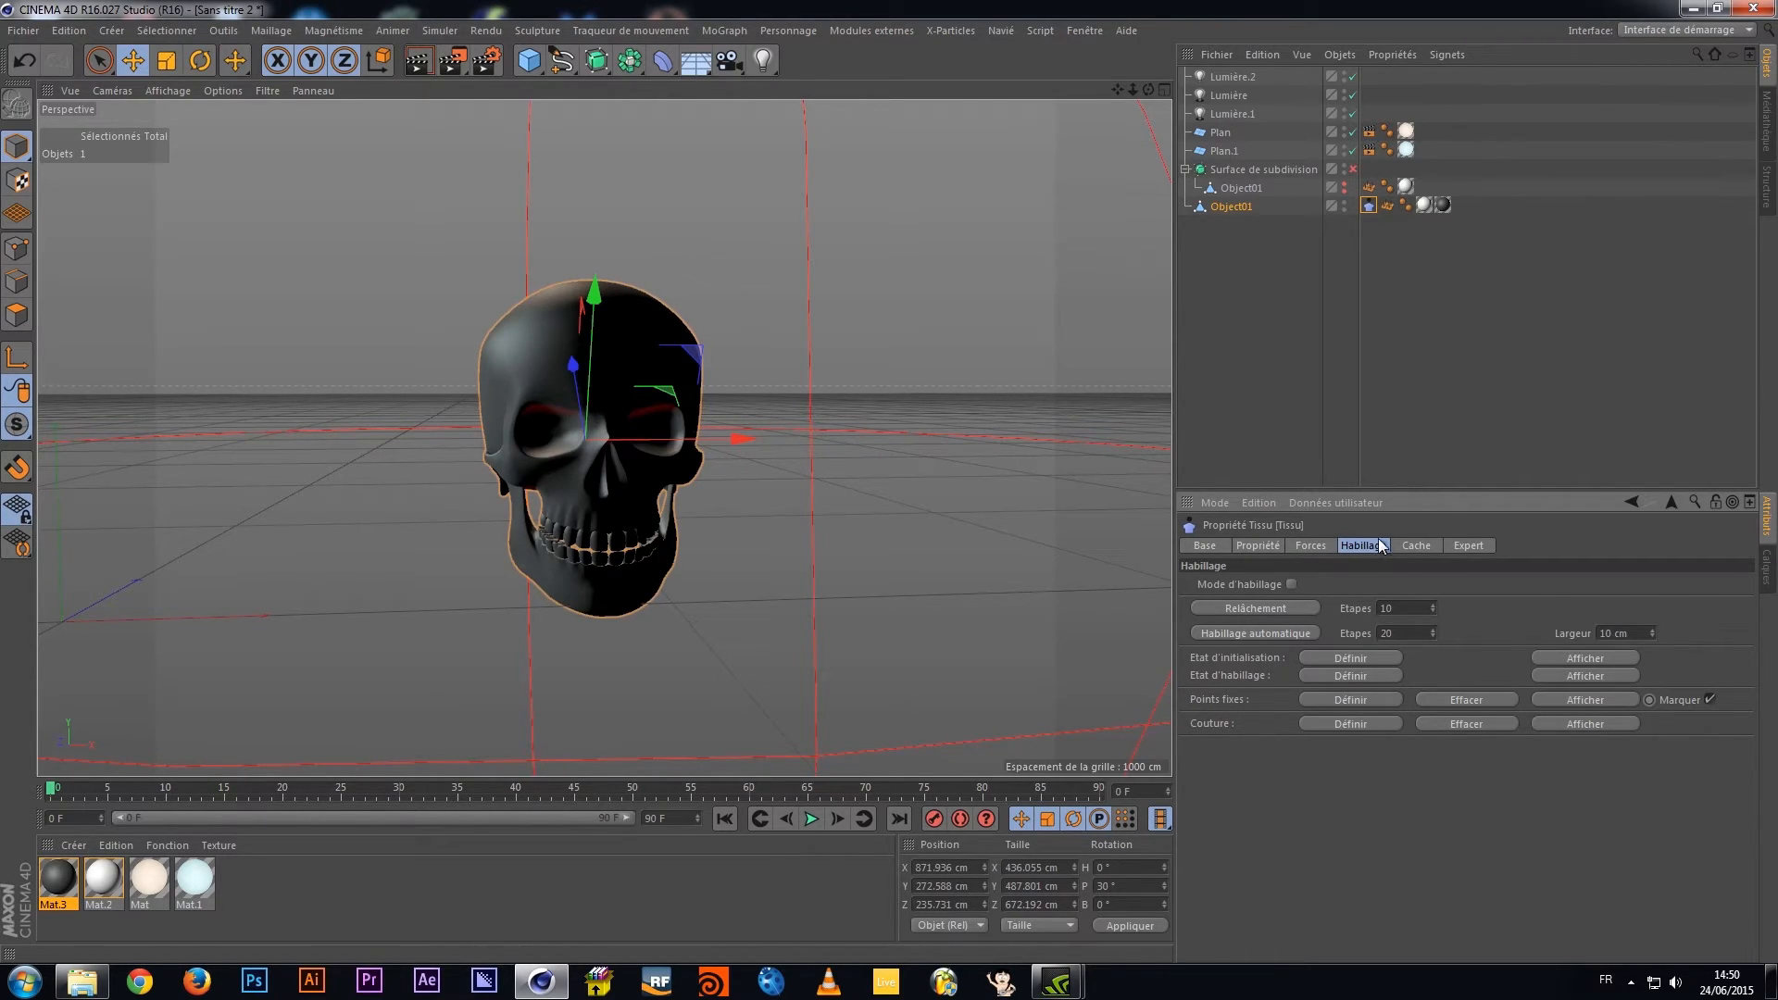
left_click(1409, 542)
left_click(1448, 547)
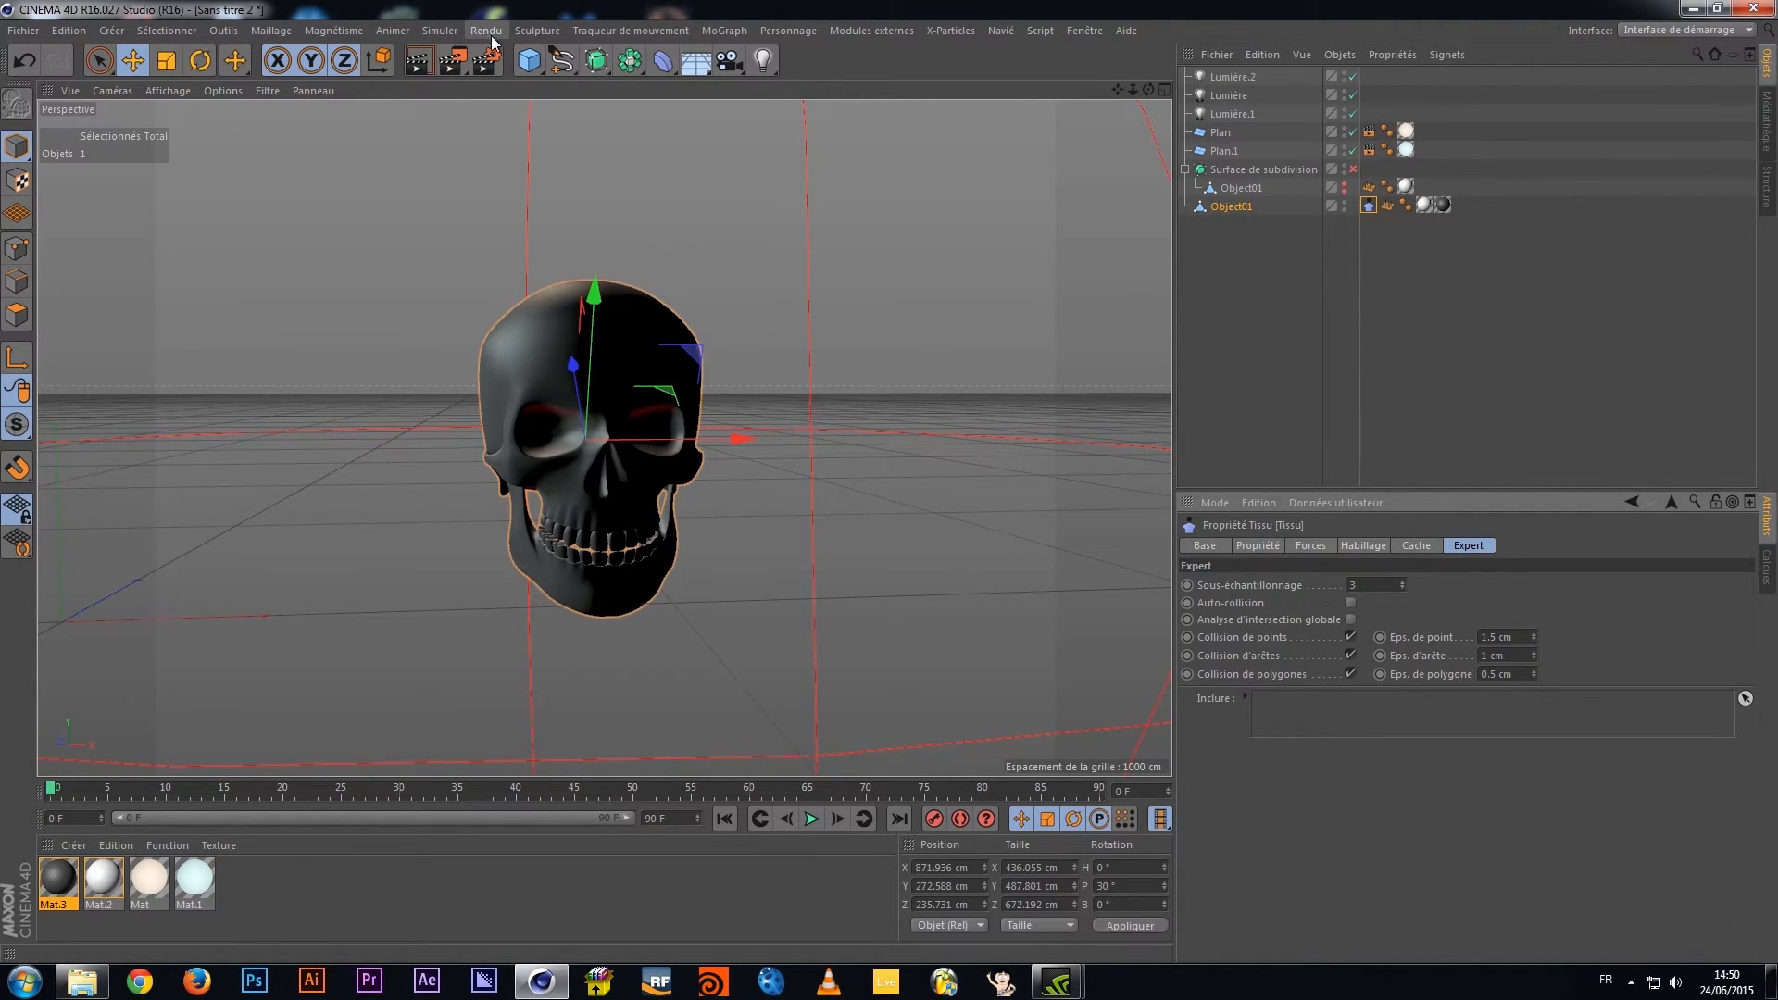
Add an Attraction particle force to the scene and disable it
left_click(434, 31)
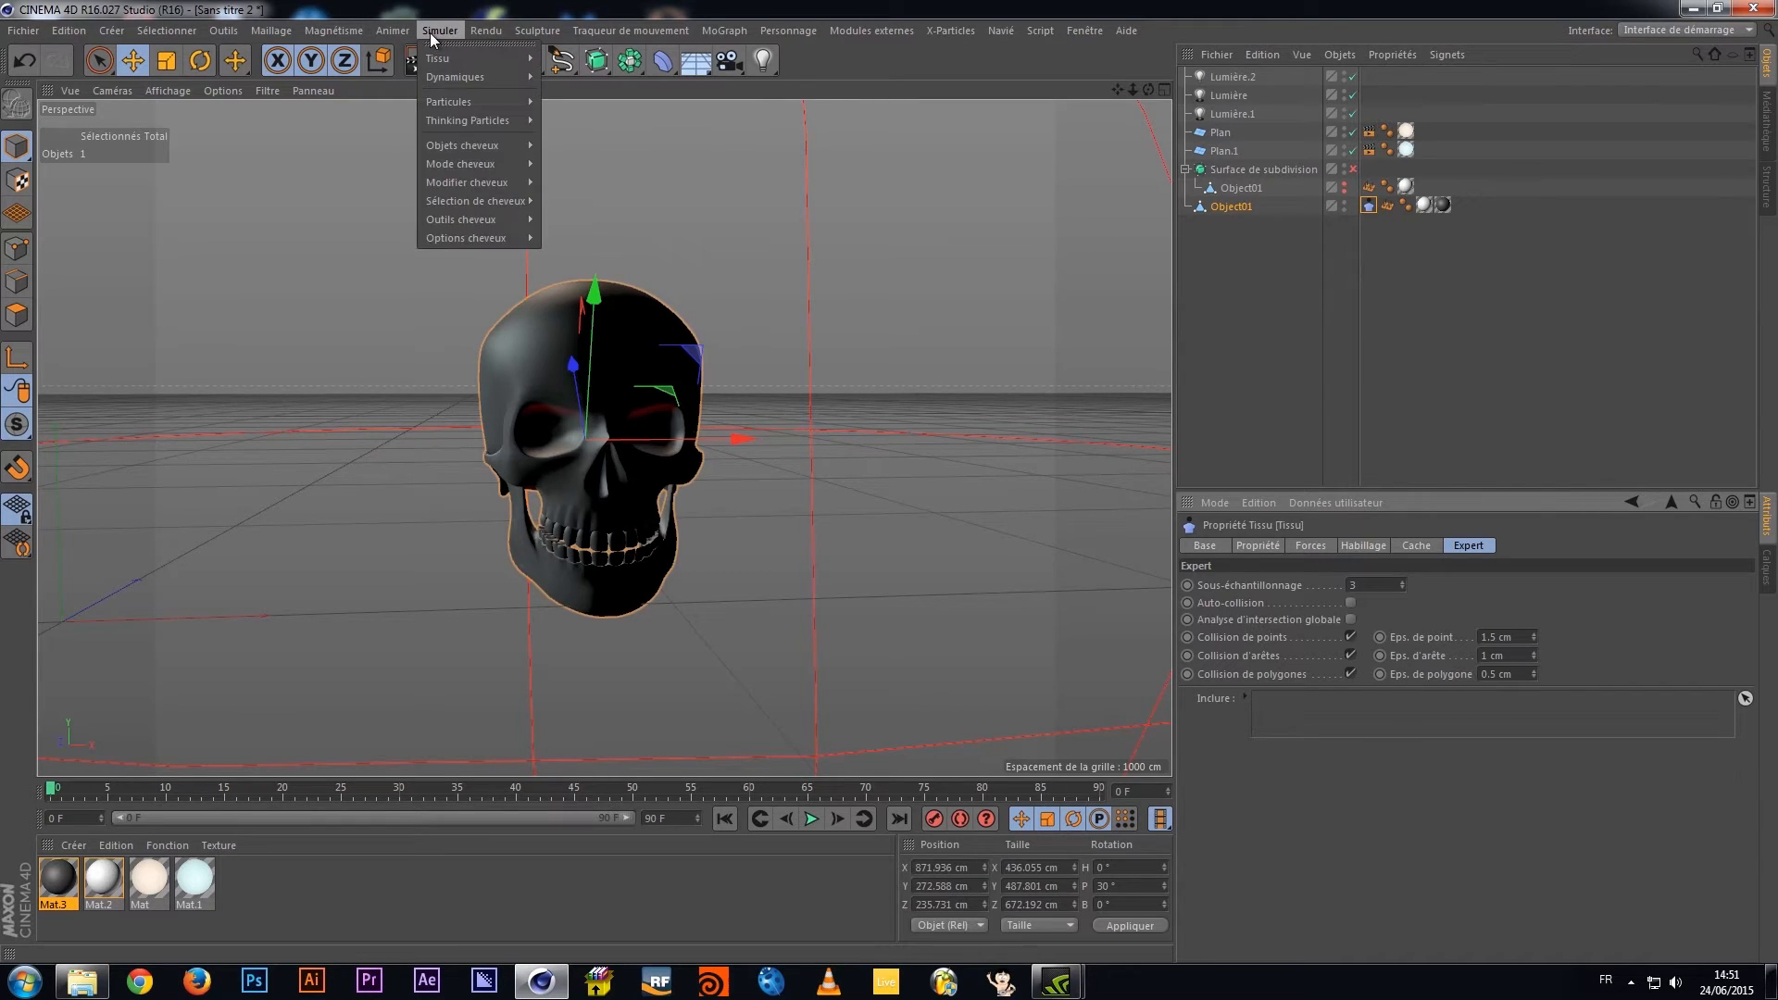
mouse_move(482, 97)
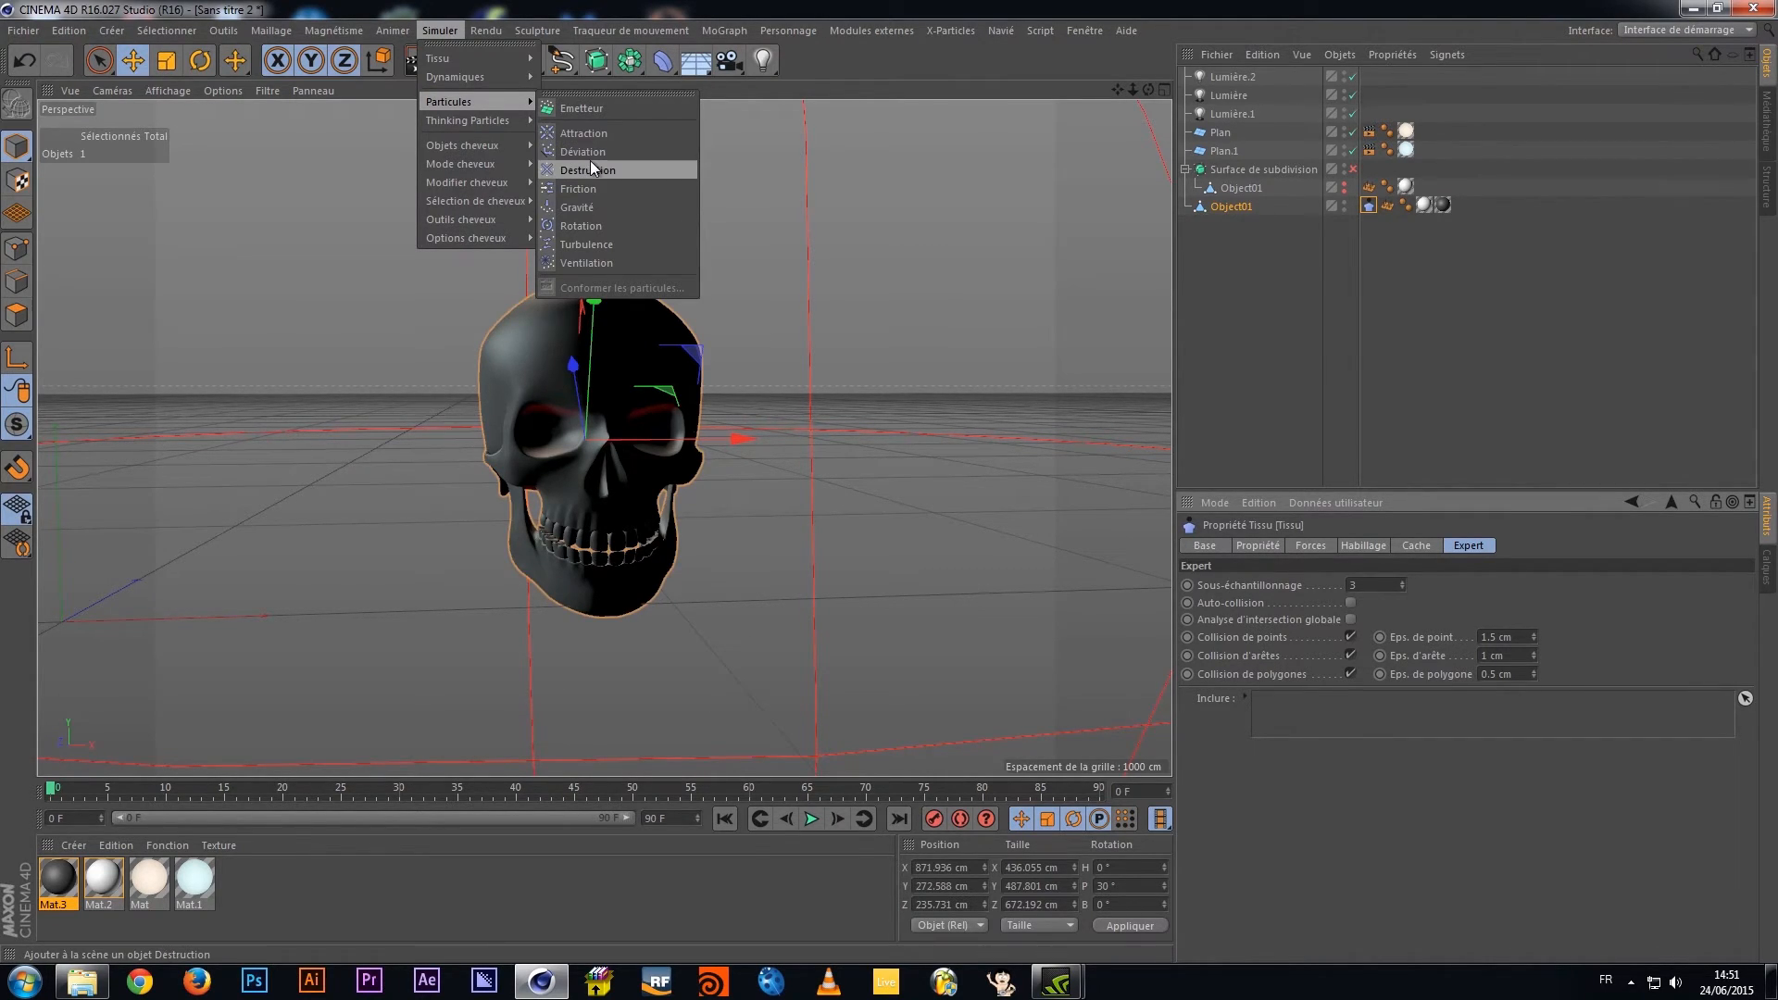
left_click(586, 133)
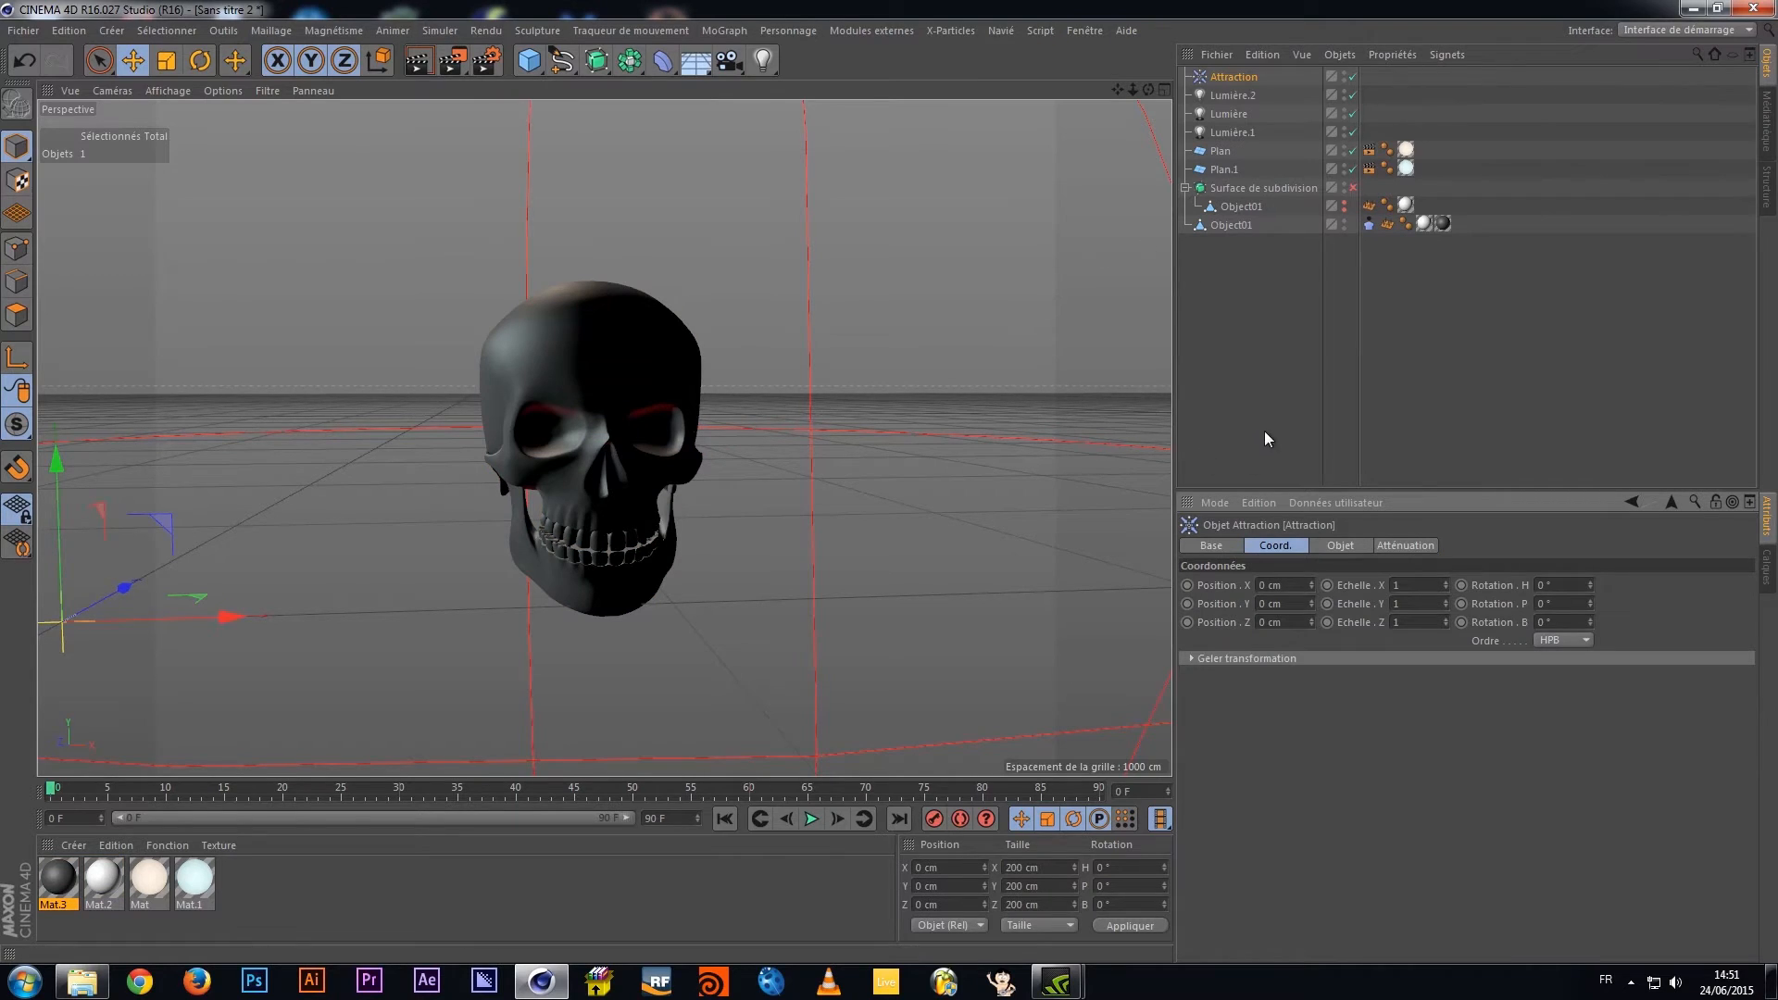
left_click(1352, 77)
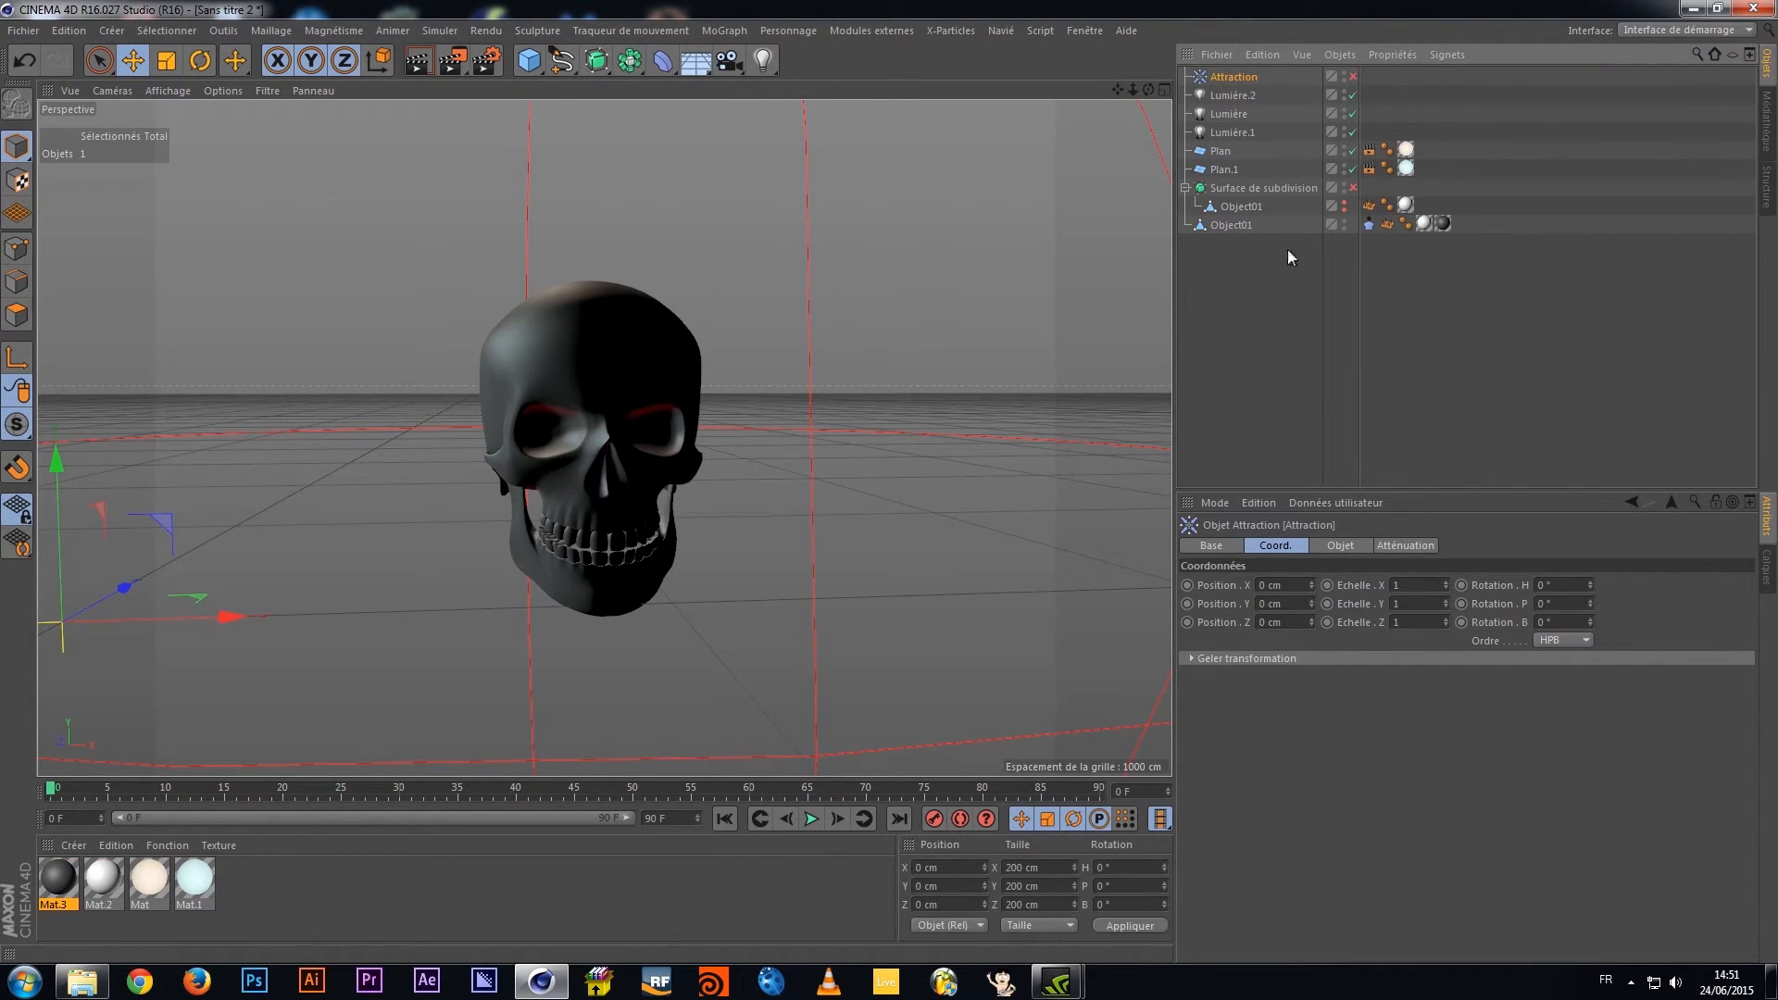
Add a Cloth Surface (Surface tissu) around the enlarged skull copy and nest both inside the Subdivision Surface
left_click(1236, 225)
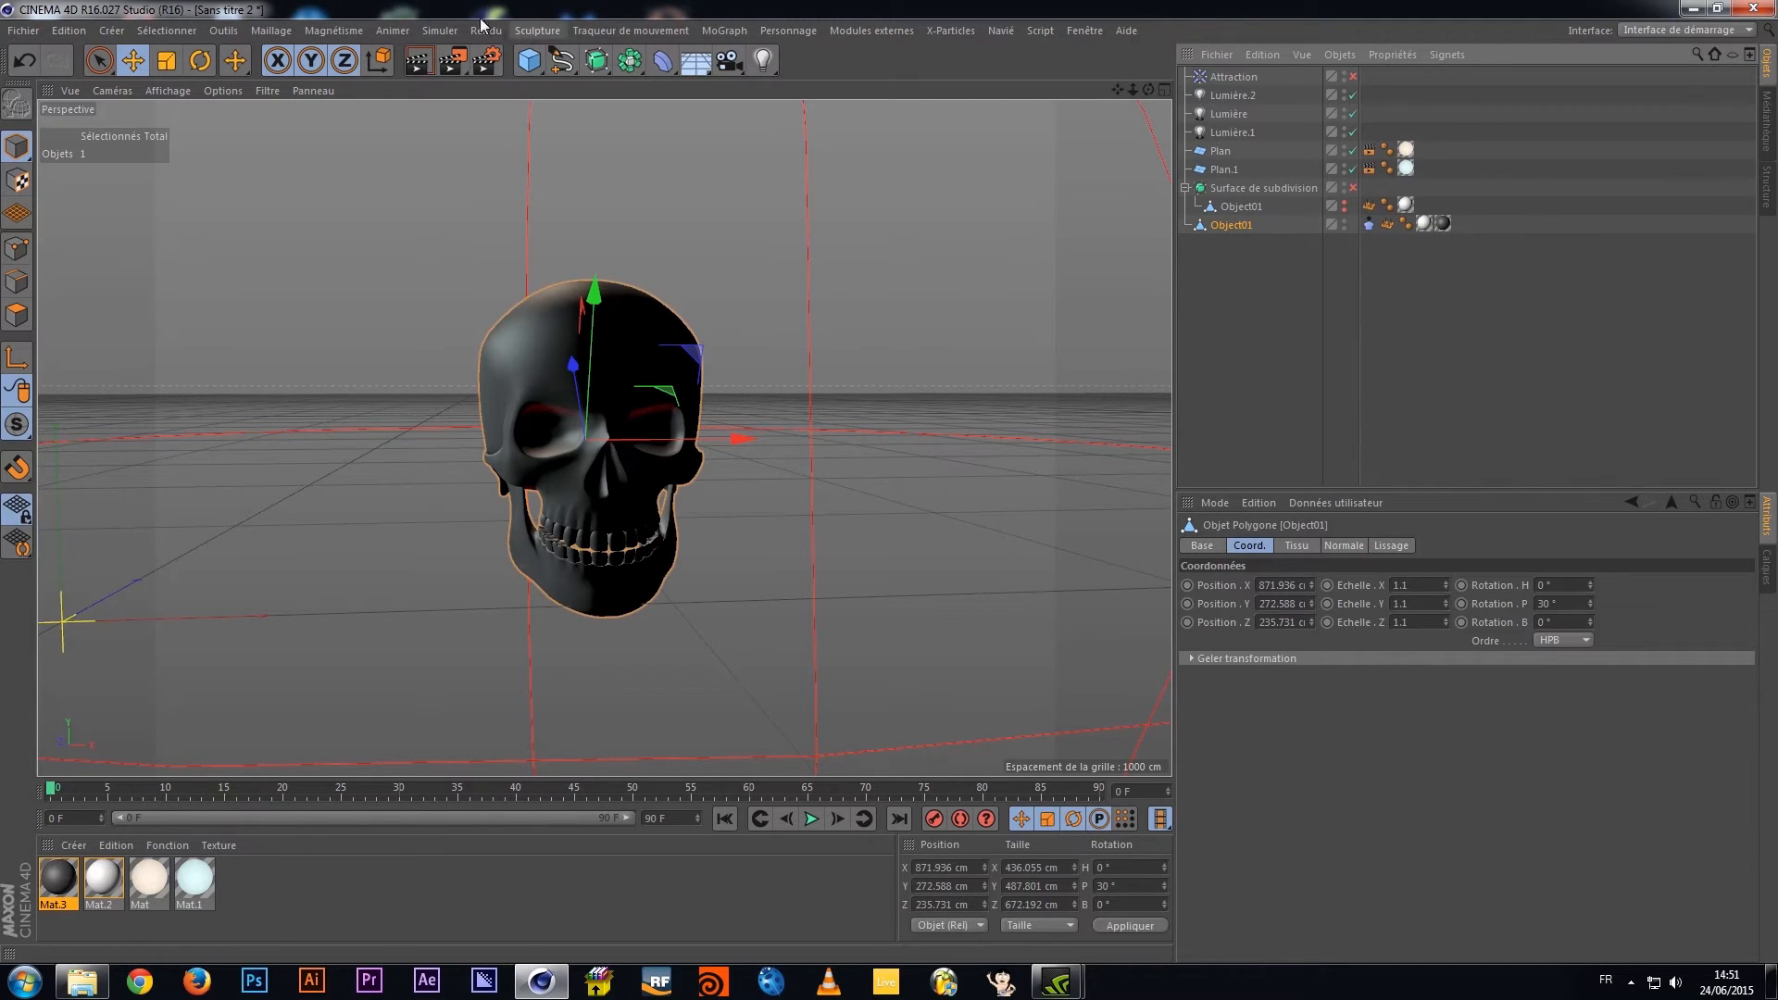
left_click(441, 31)
mouse_move(451, 58)
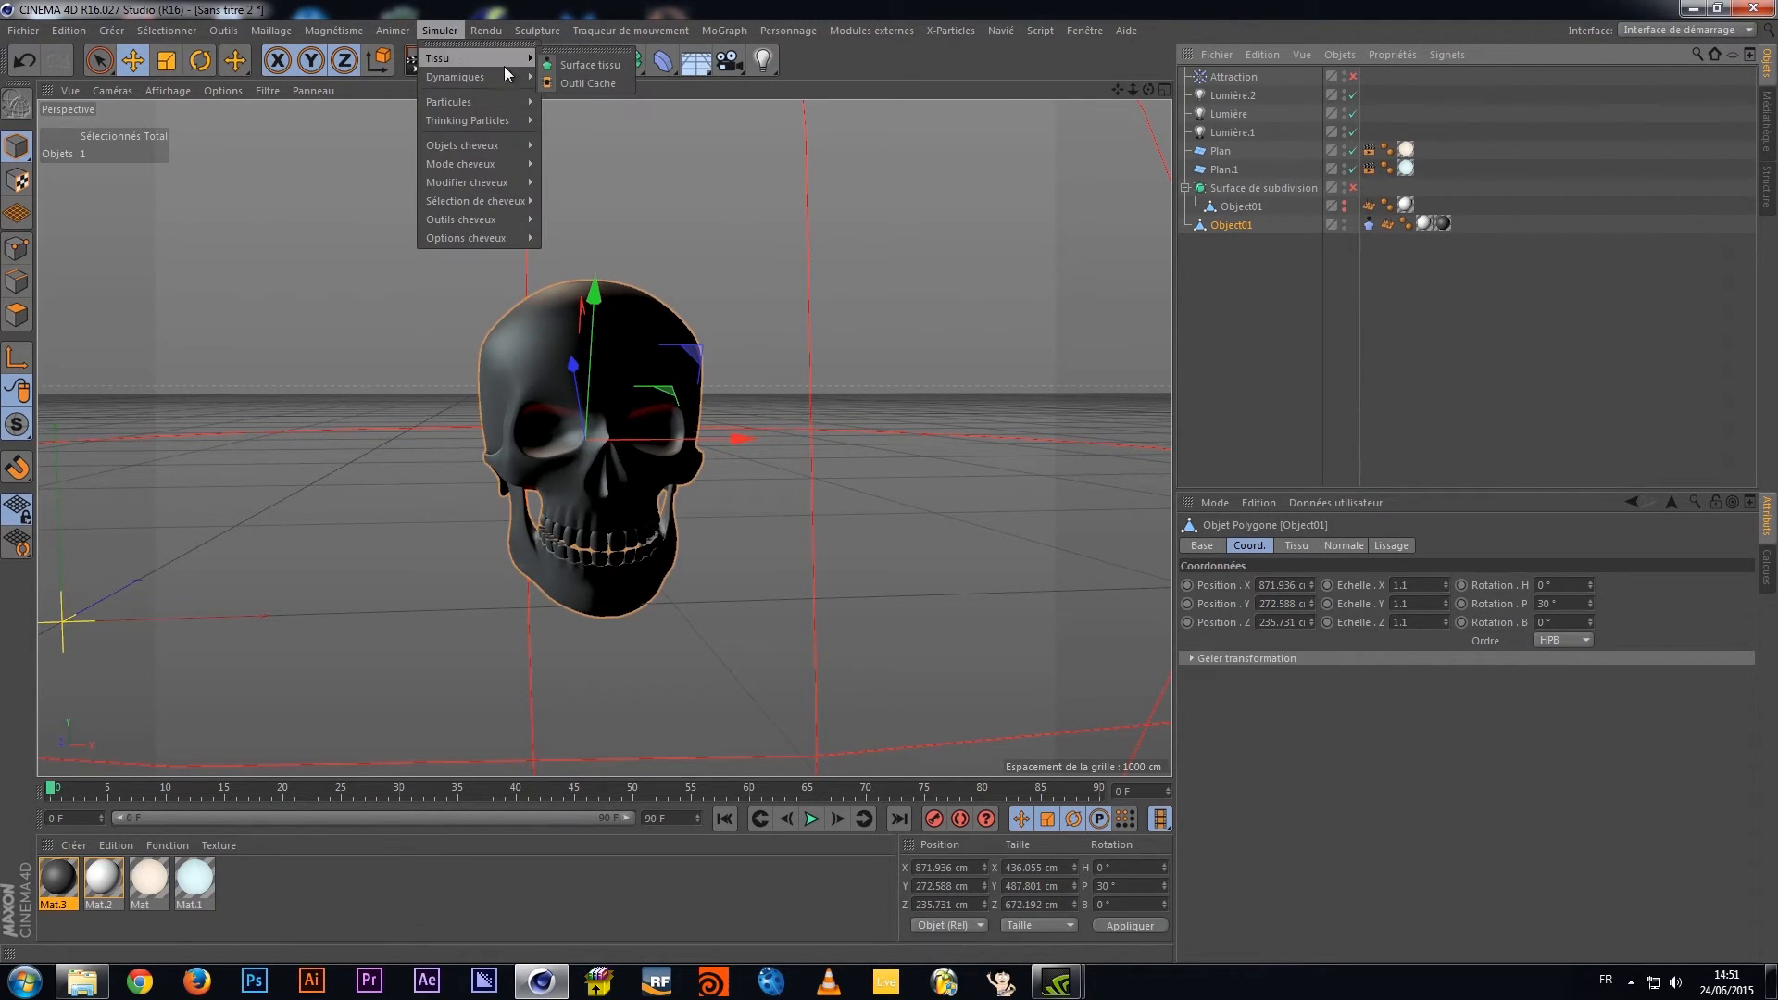
left_click(581, 68)
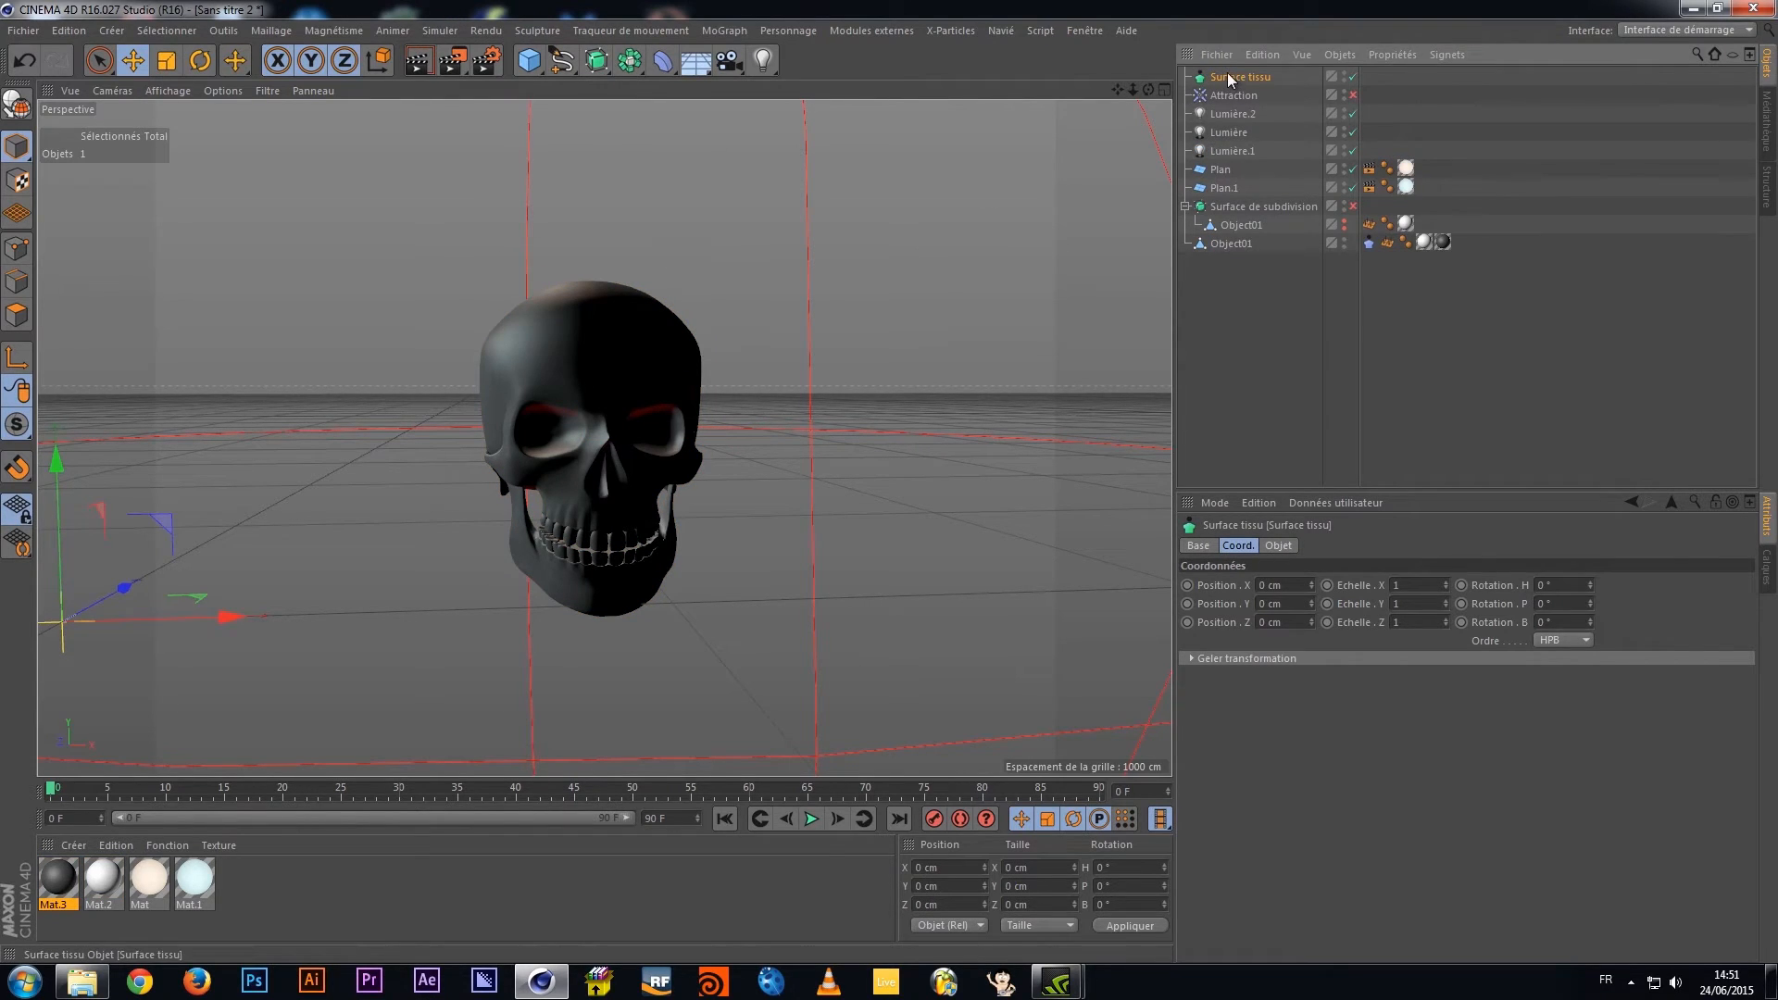
left_click_drag(1237, 233, 1245, 227)
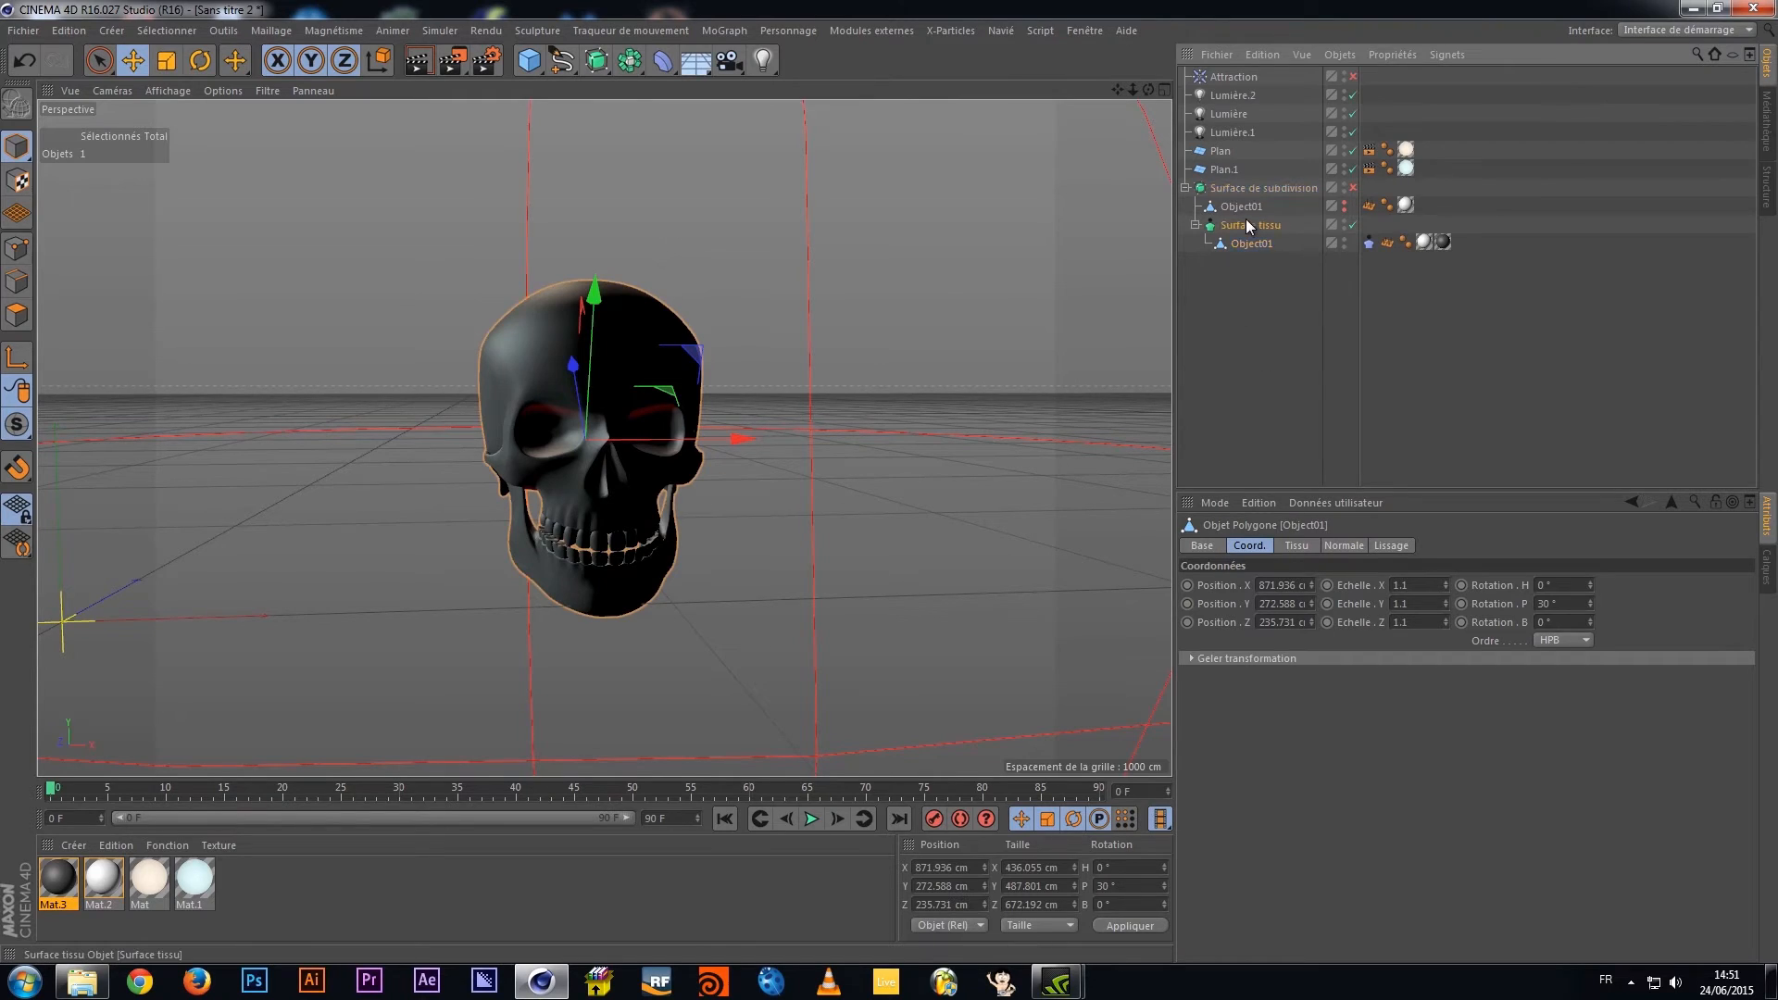
Inspect the skull's mesh density with Gouraud shading lines, and review the Cloth Surface and Subdivision Surface object settings
left_click(168, 90)
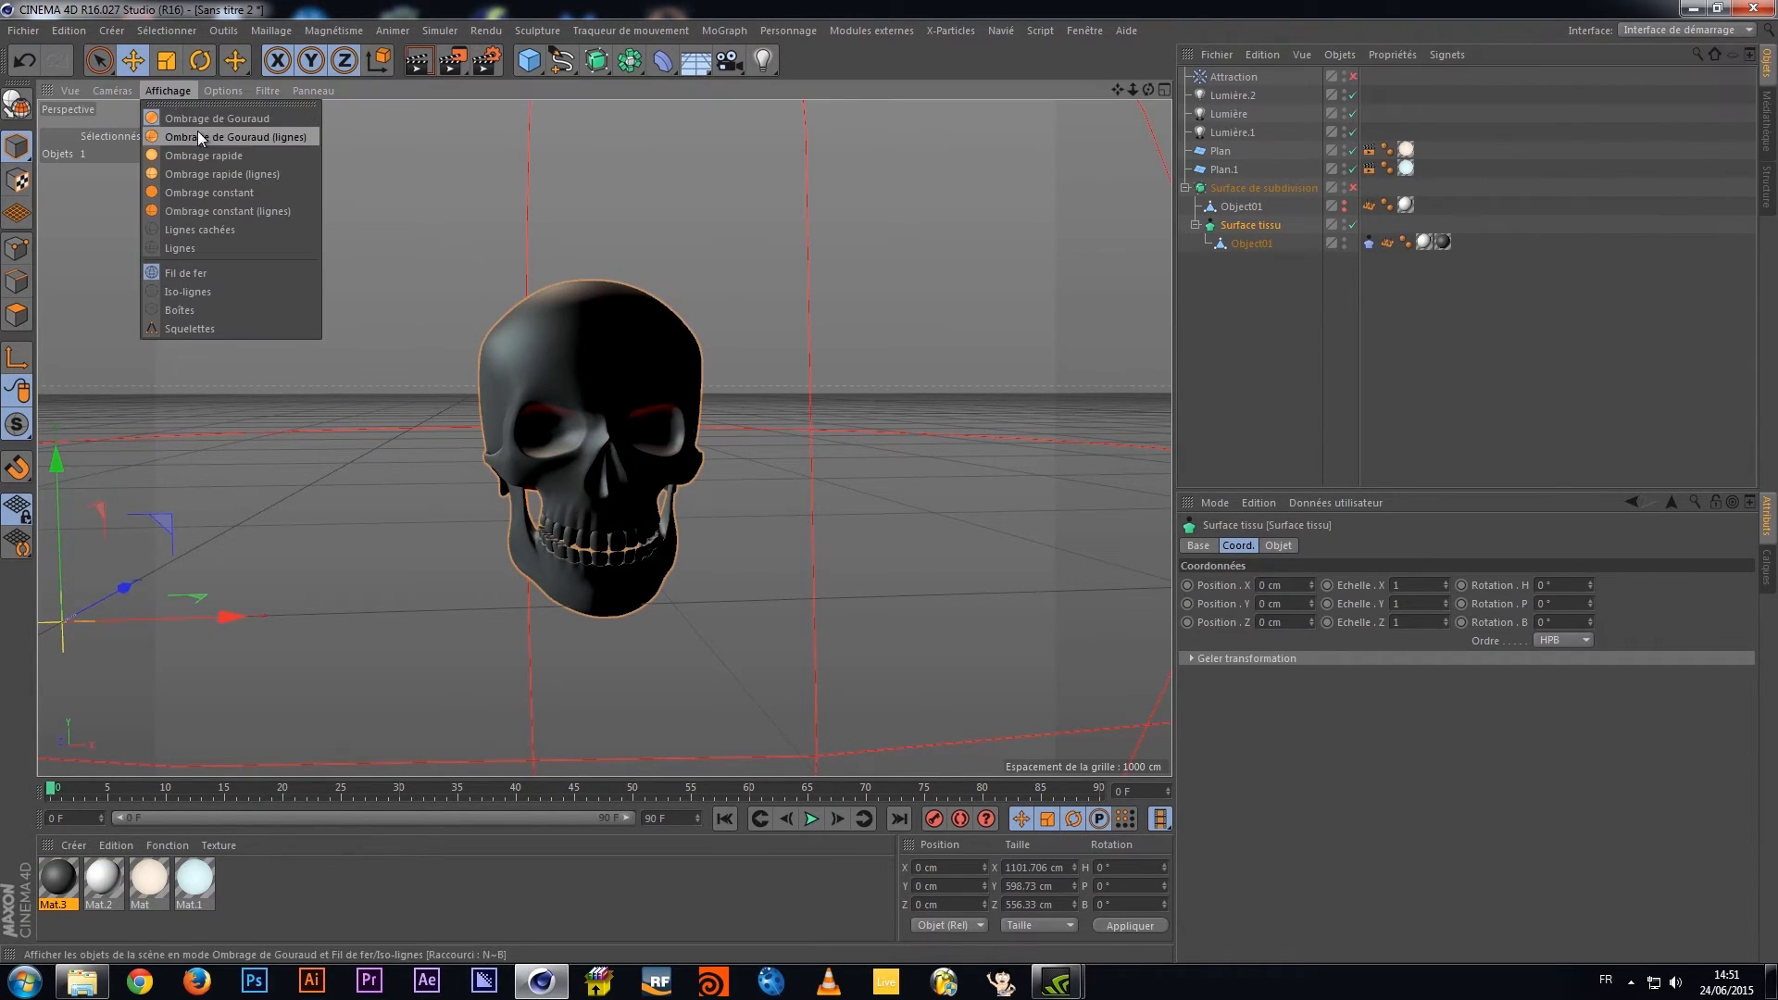
left_click(197, 132)
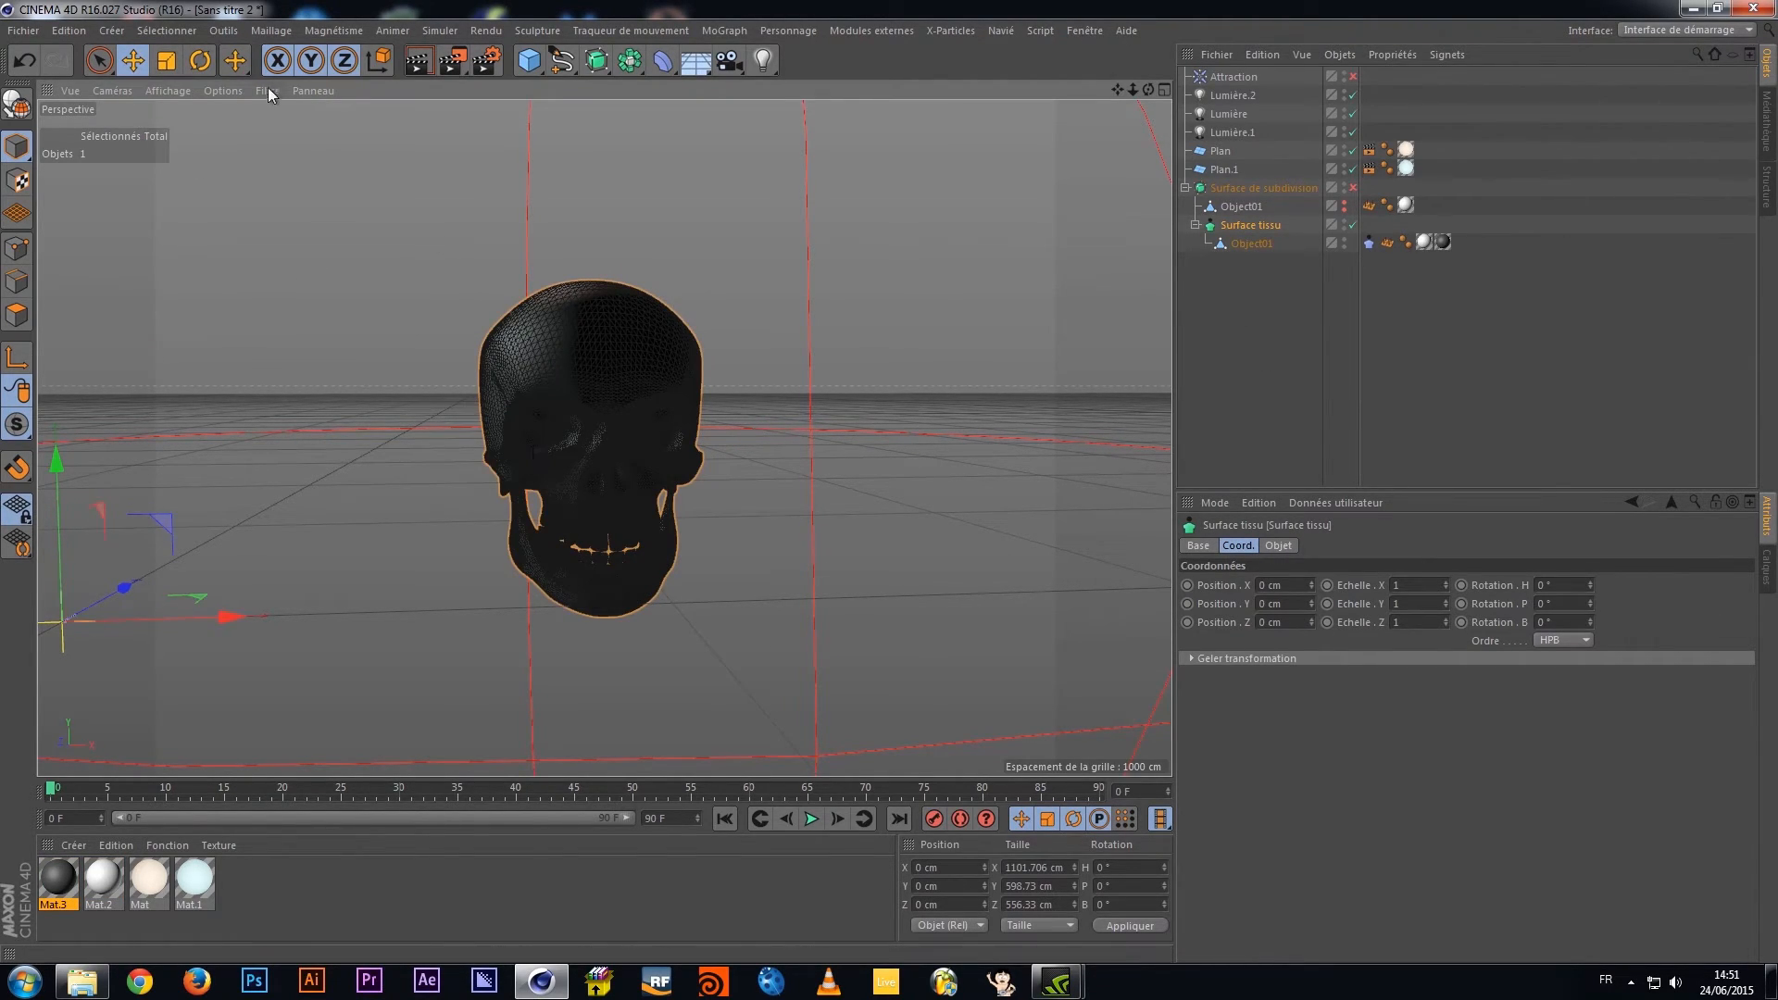
left_click(154, 93)
left_click(197, 125)
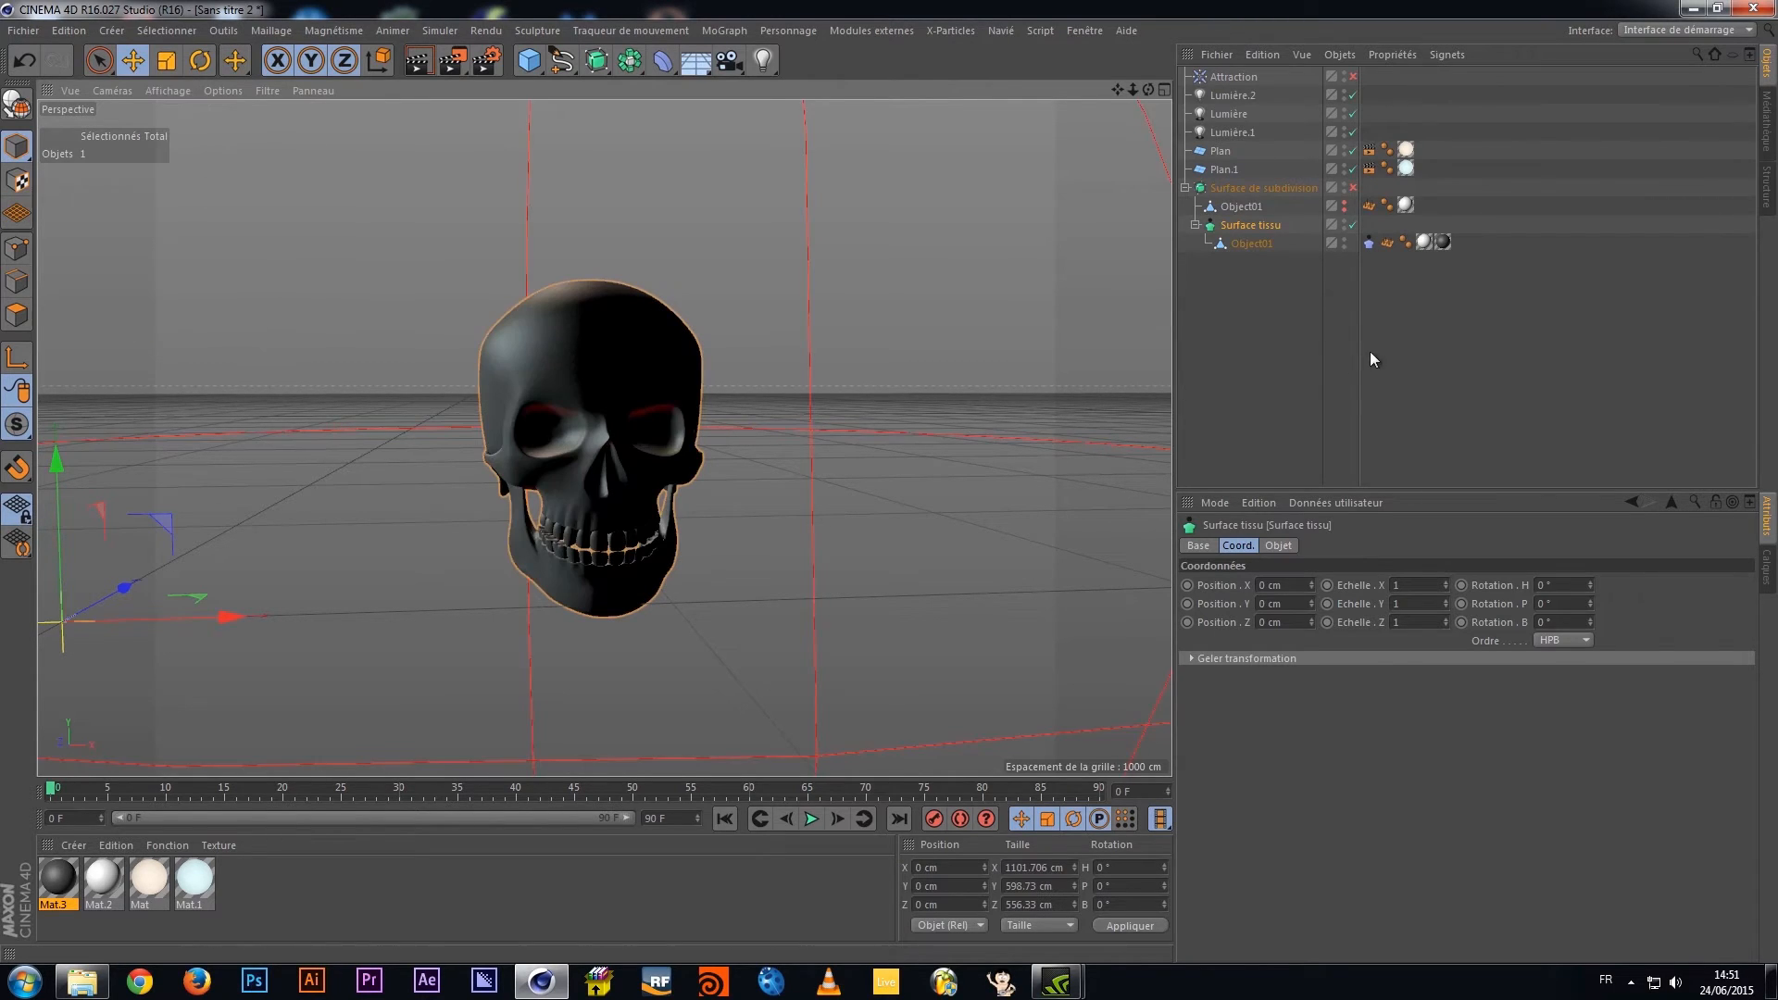
left_click(1279, 545)
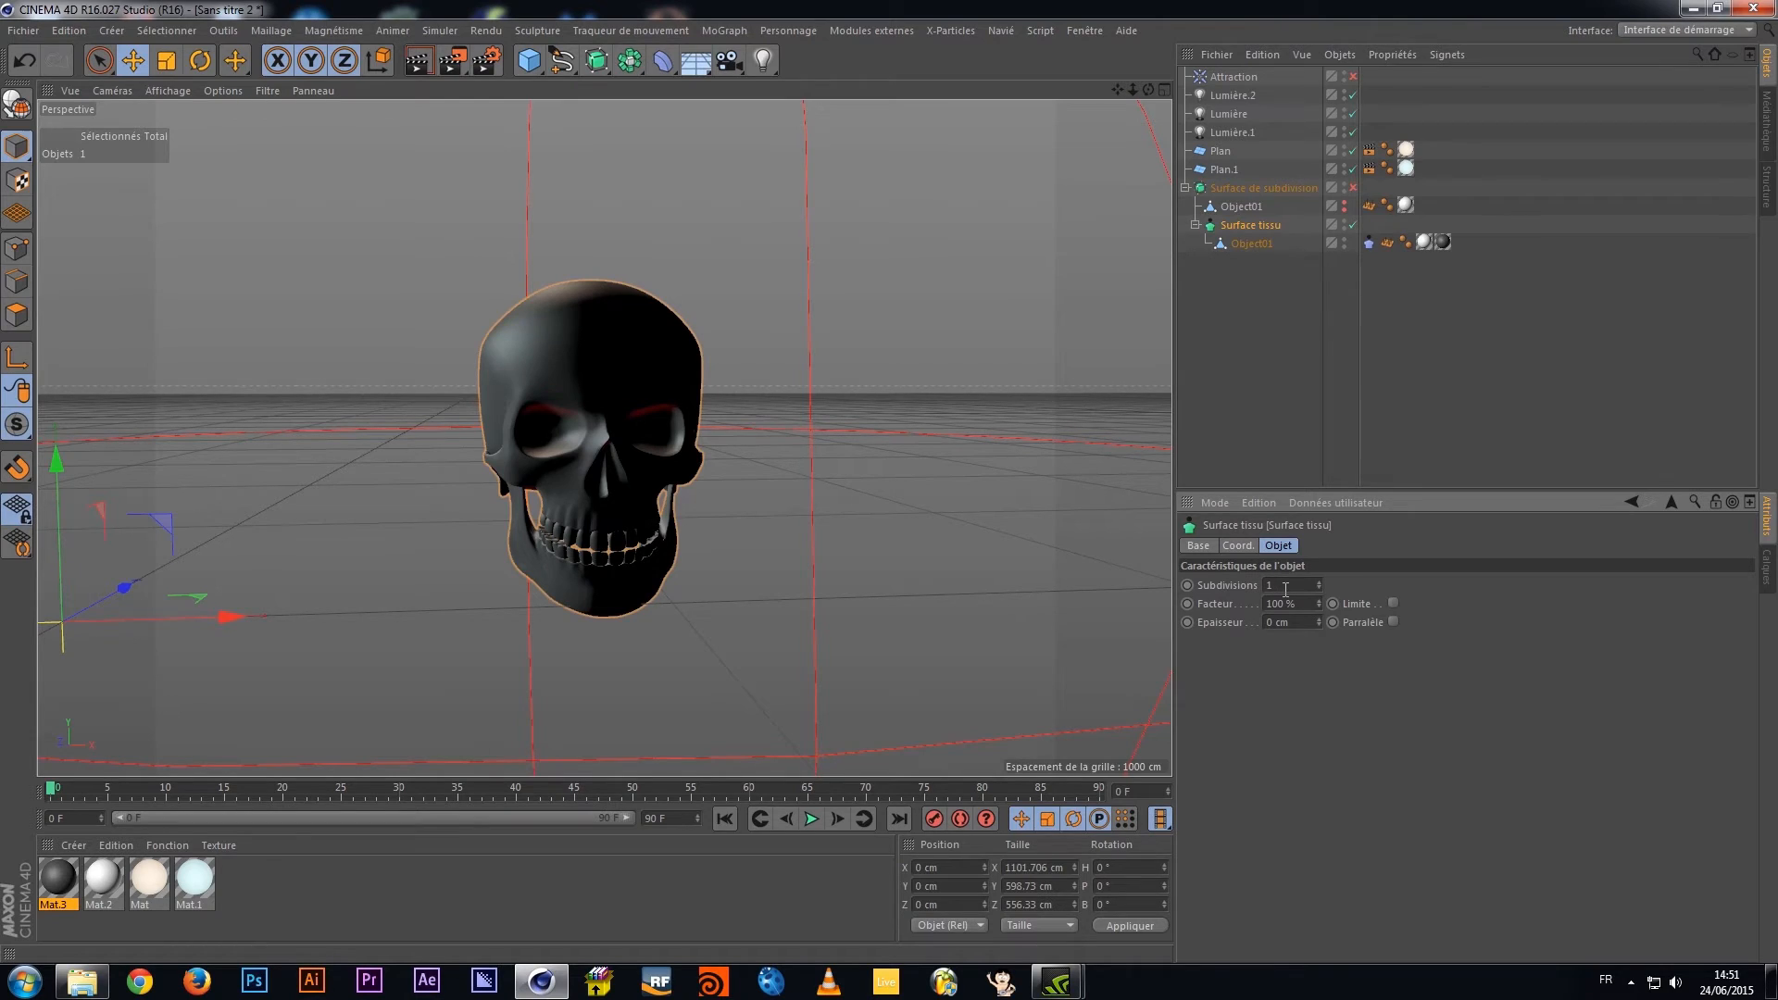
double_click(1281, 583)
double_click(1274, 621)
left_click(1228, 189)
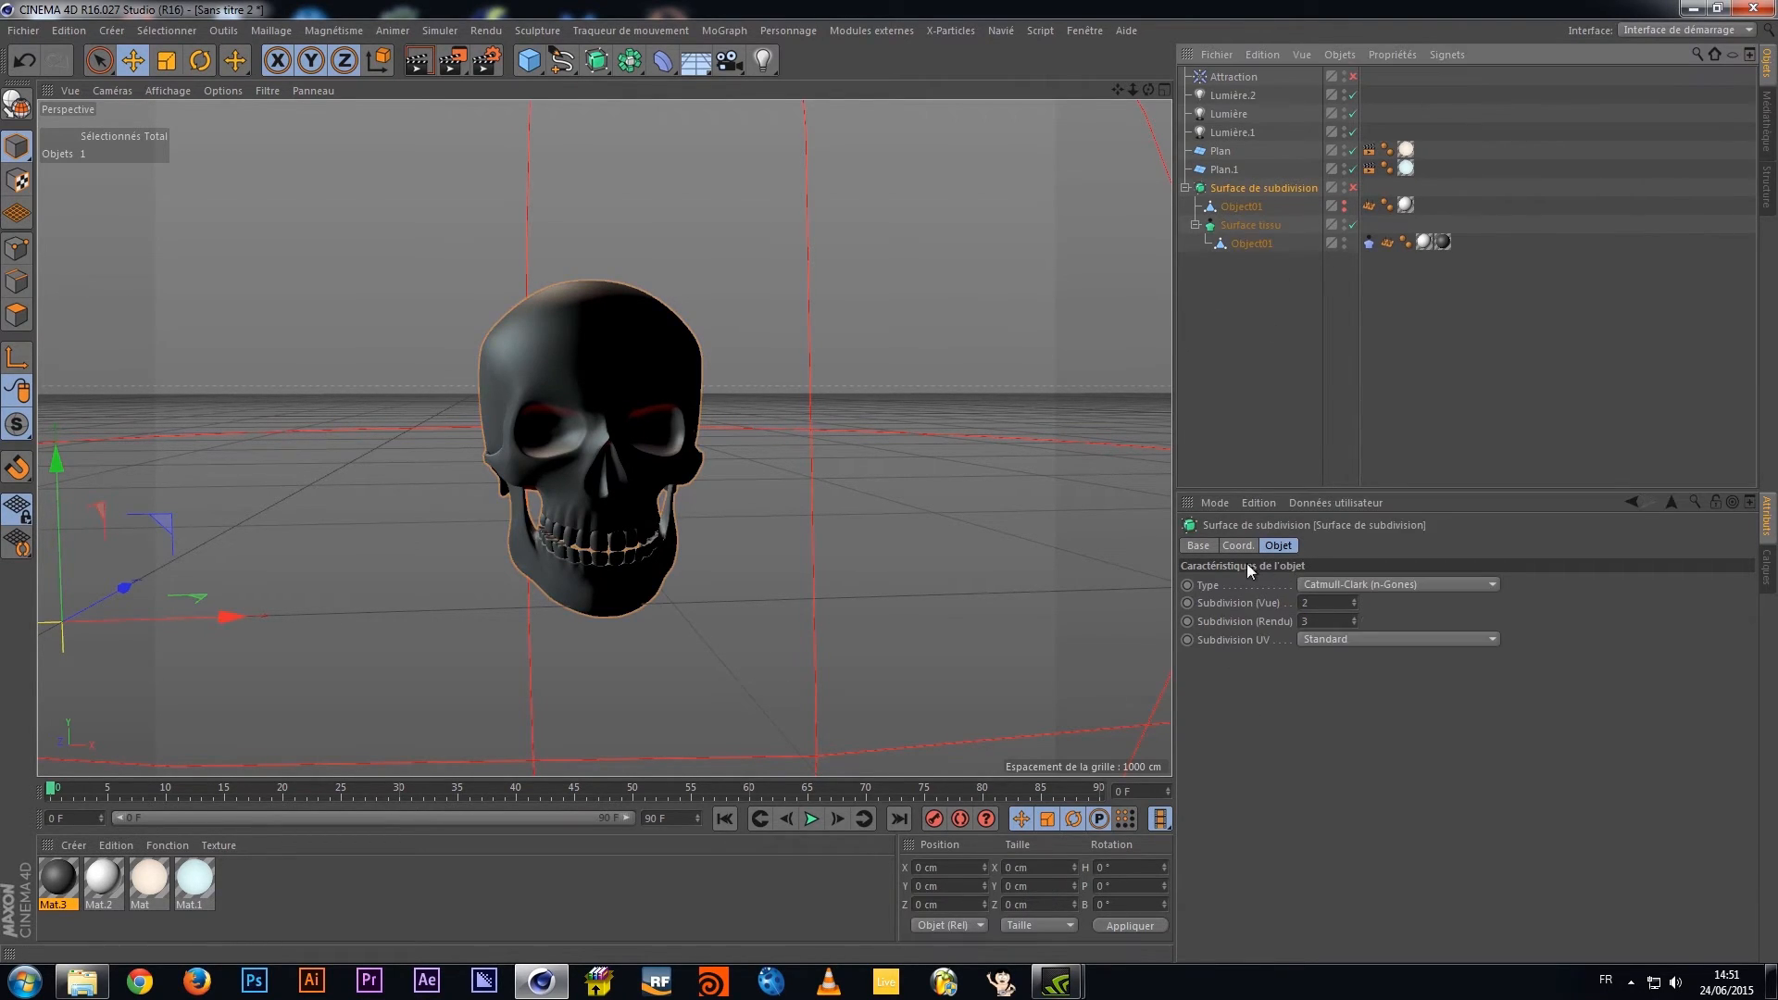
left_click(1250, 225)
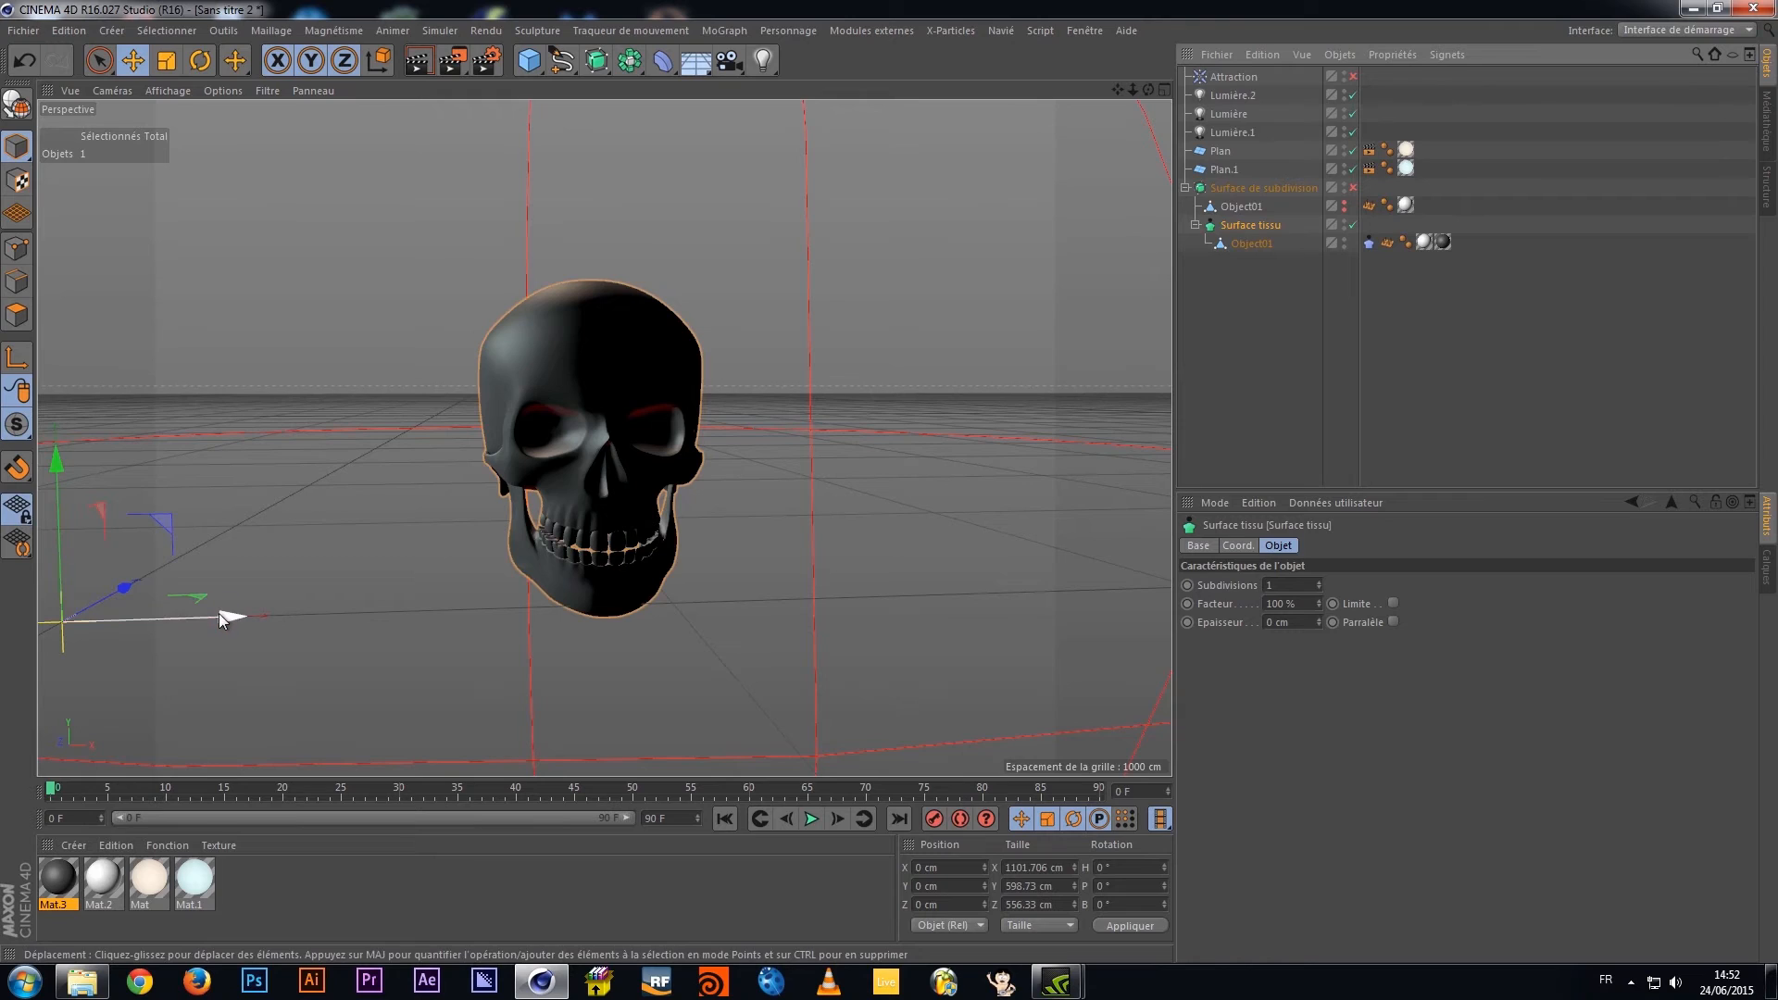
Set the falloff shape of the Attraction object to Sphere (Sphère)
left_click(1231, 77)
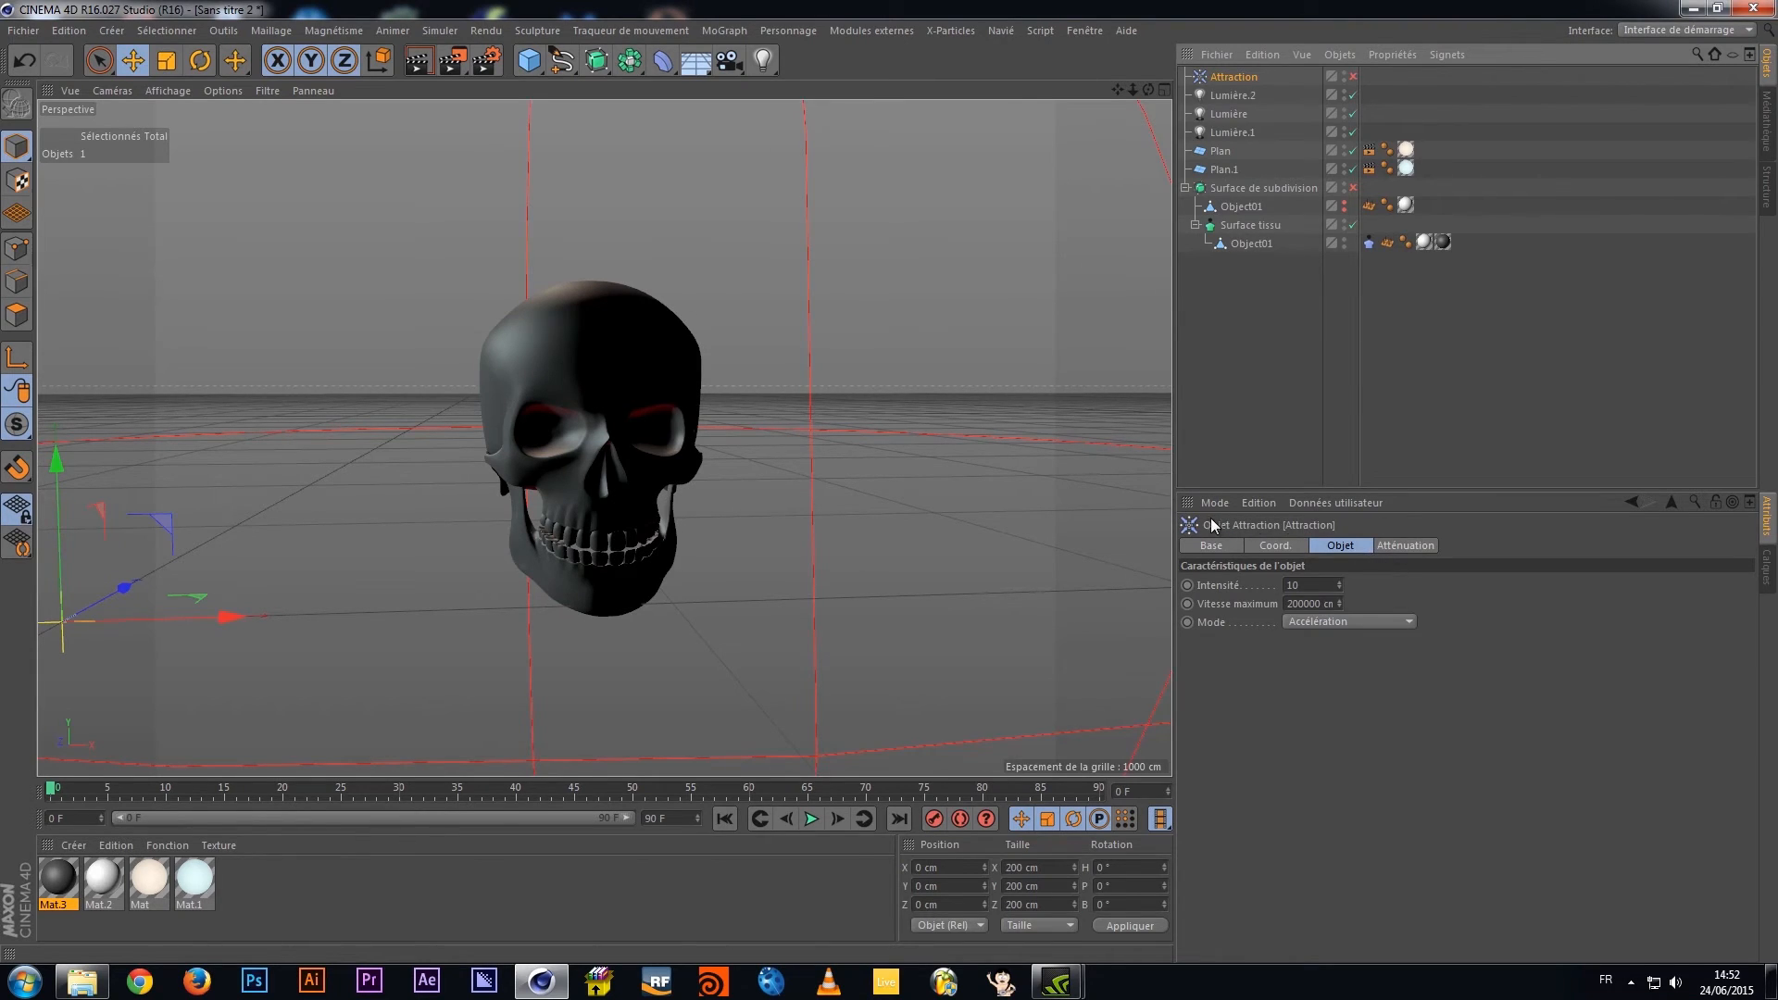
left_click(1387, 545)
left_click(1259, 583)
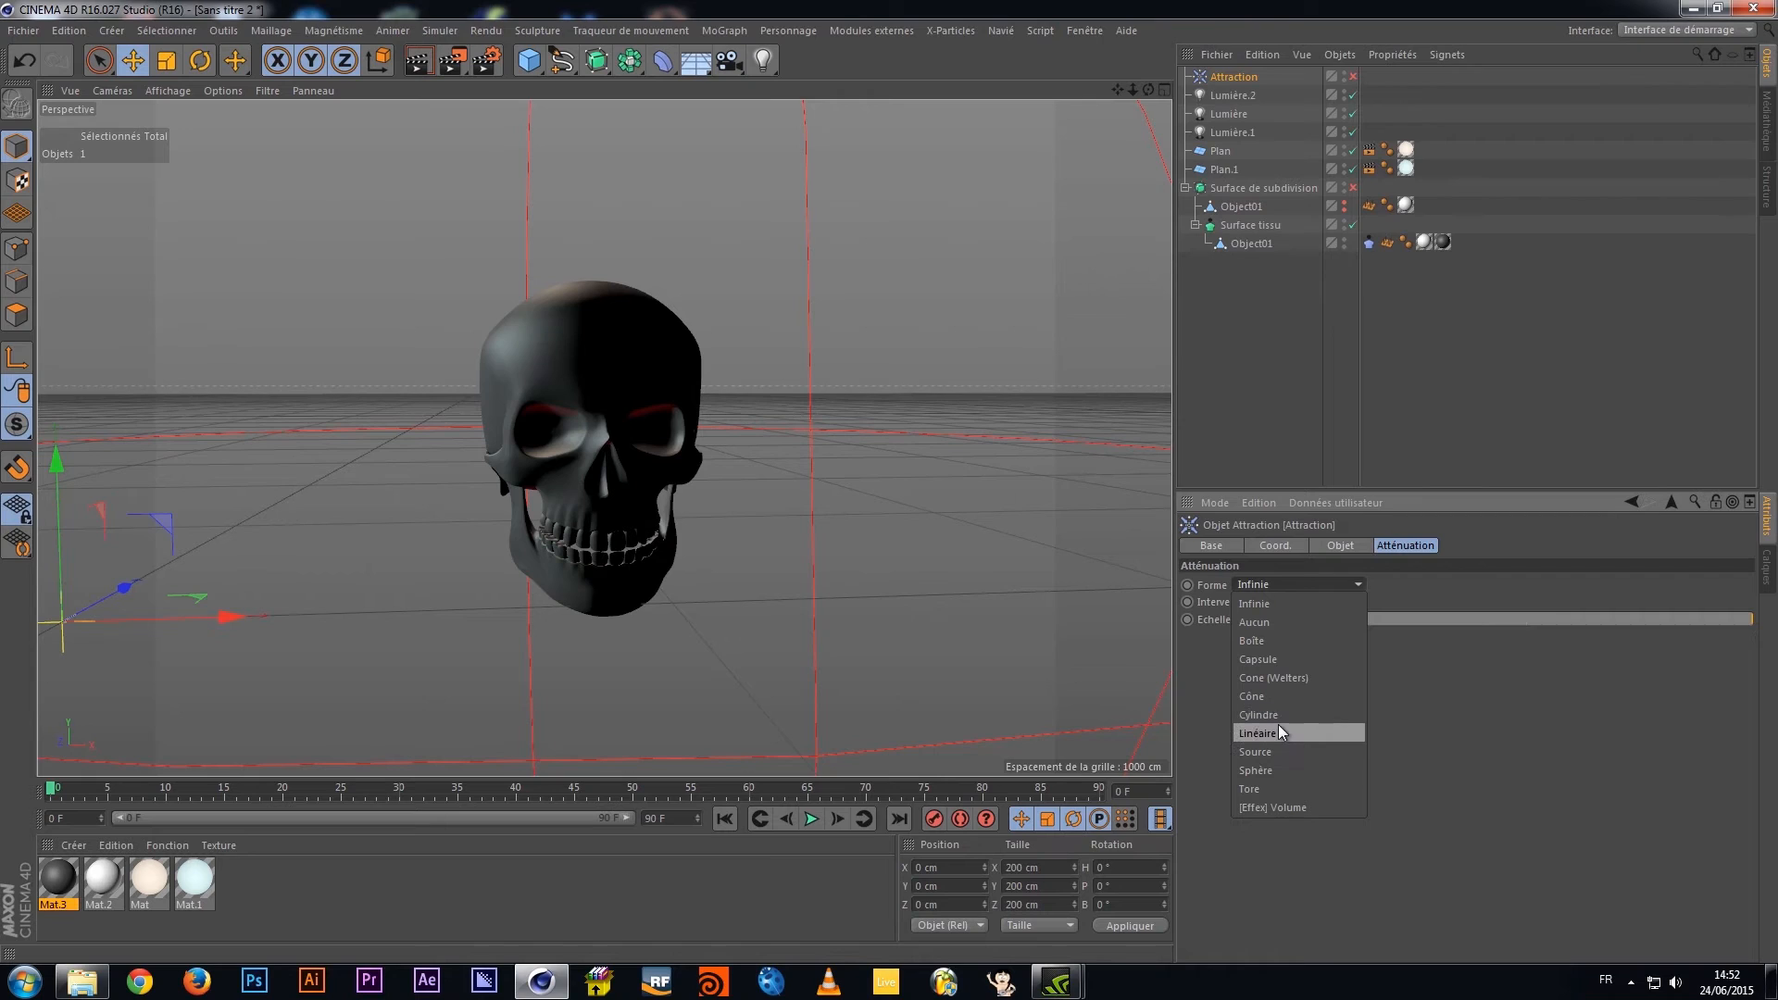
left_click(1259, 771)
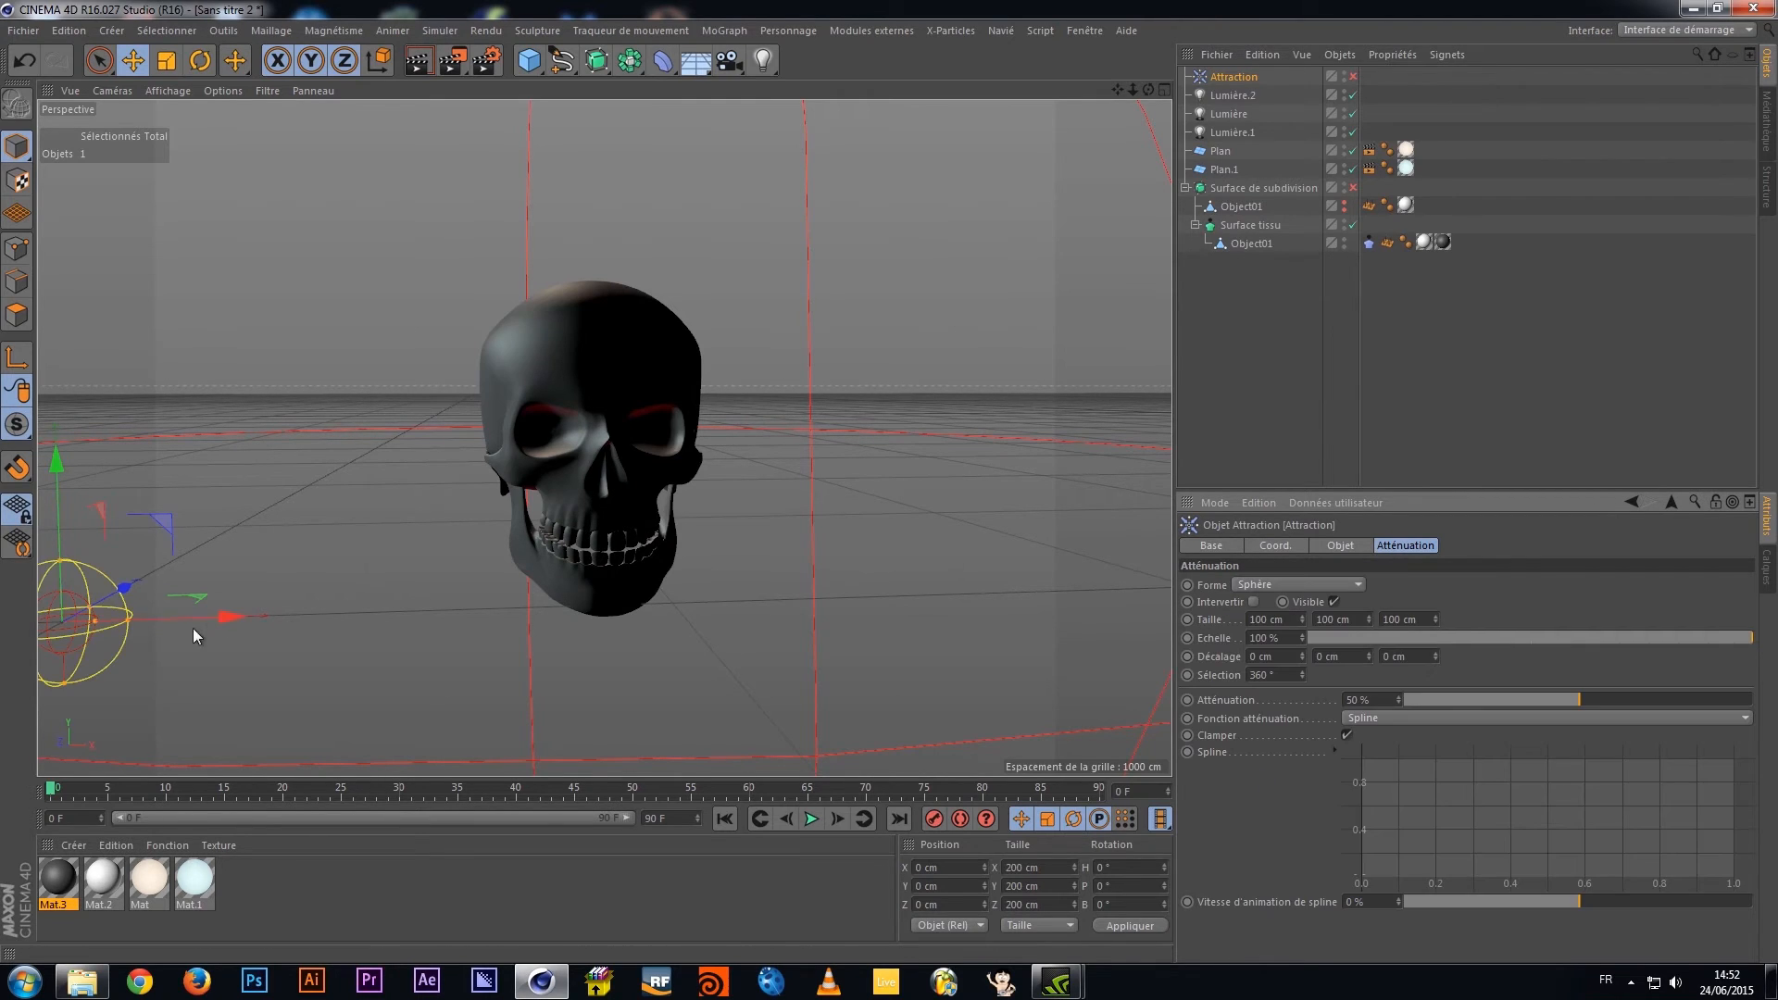
Move the Attraction object onto the skull's forehead, at about X 860 cm and Y 404 cm with Z at 0
left_click_drag(208, 626, 343, 646)
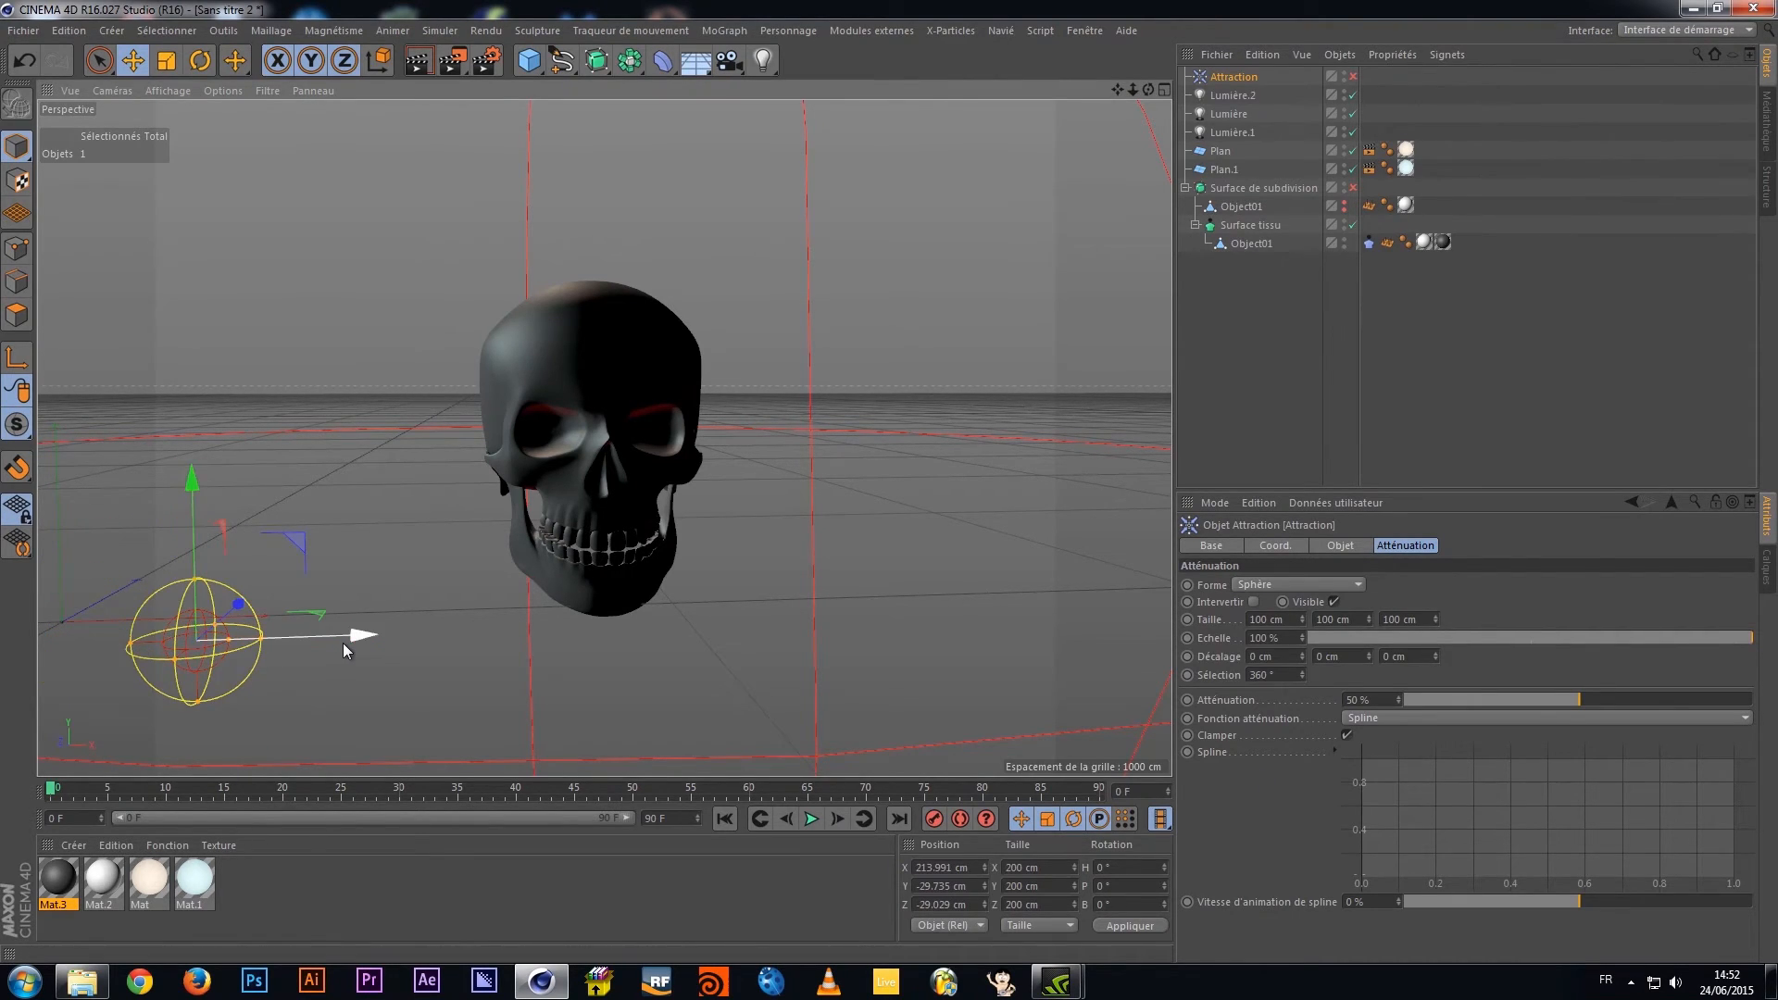
key("ctrl+z")
left_click_drag(236, 611, 753, 638)
left_click_drag(585, 494, 592, 301)
left_click_drag(643, 413, 623, 380, "alt")
key("ctrl+z")
Set the Attraction's spherical falloff size to 200 cm on all three axes
left_click(1269, 620)
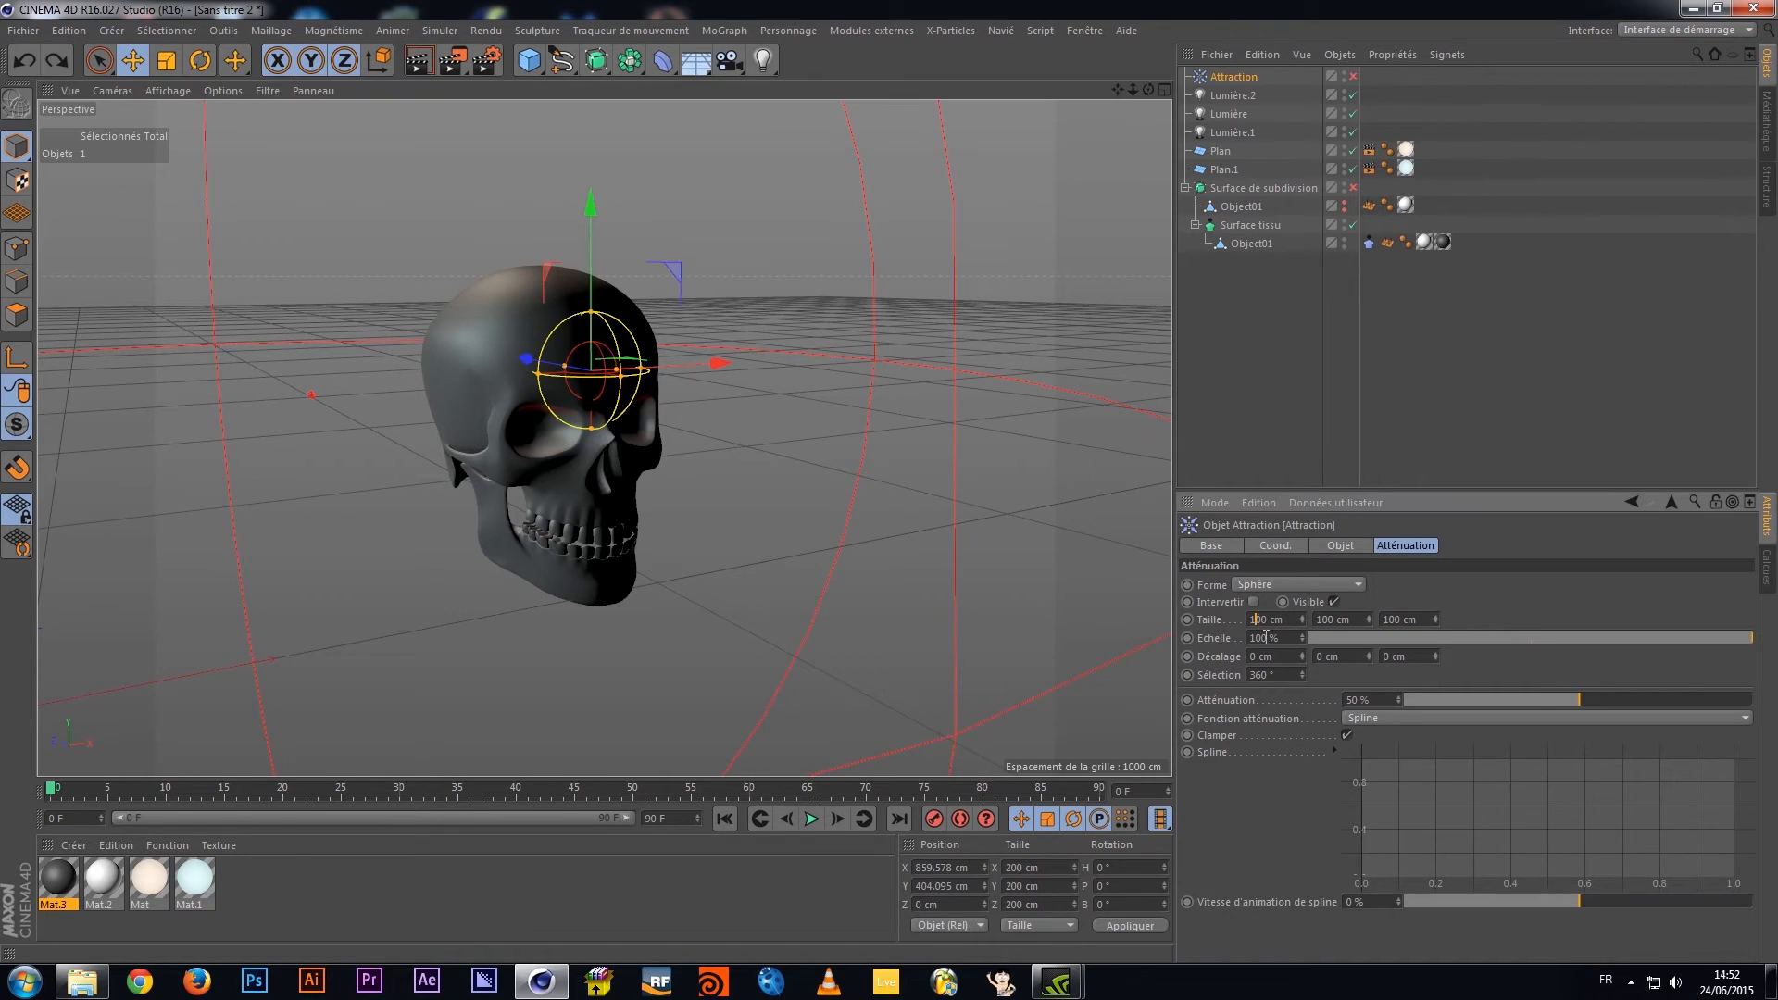
type("200")
key("Return")
left_click(1323, 617)
key("BackSpace")
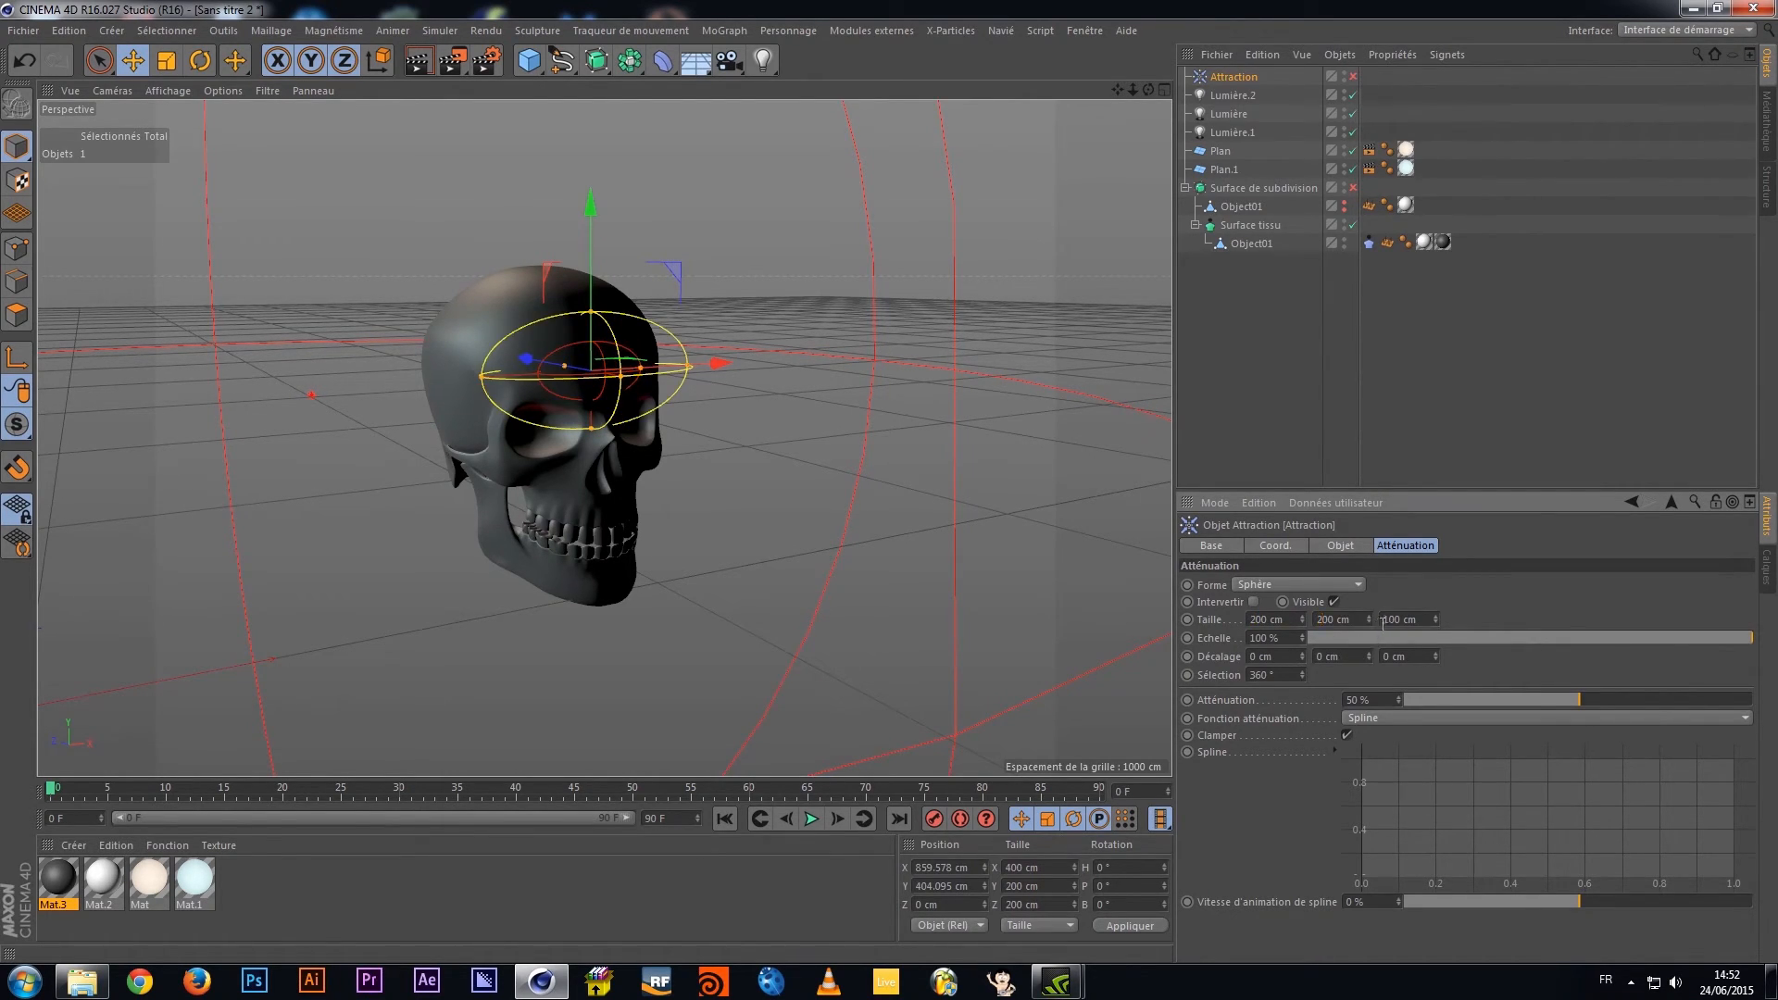
left_click(1389, 618)
key("Return")
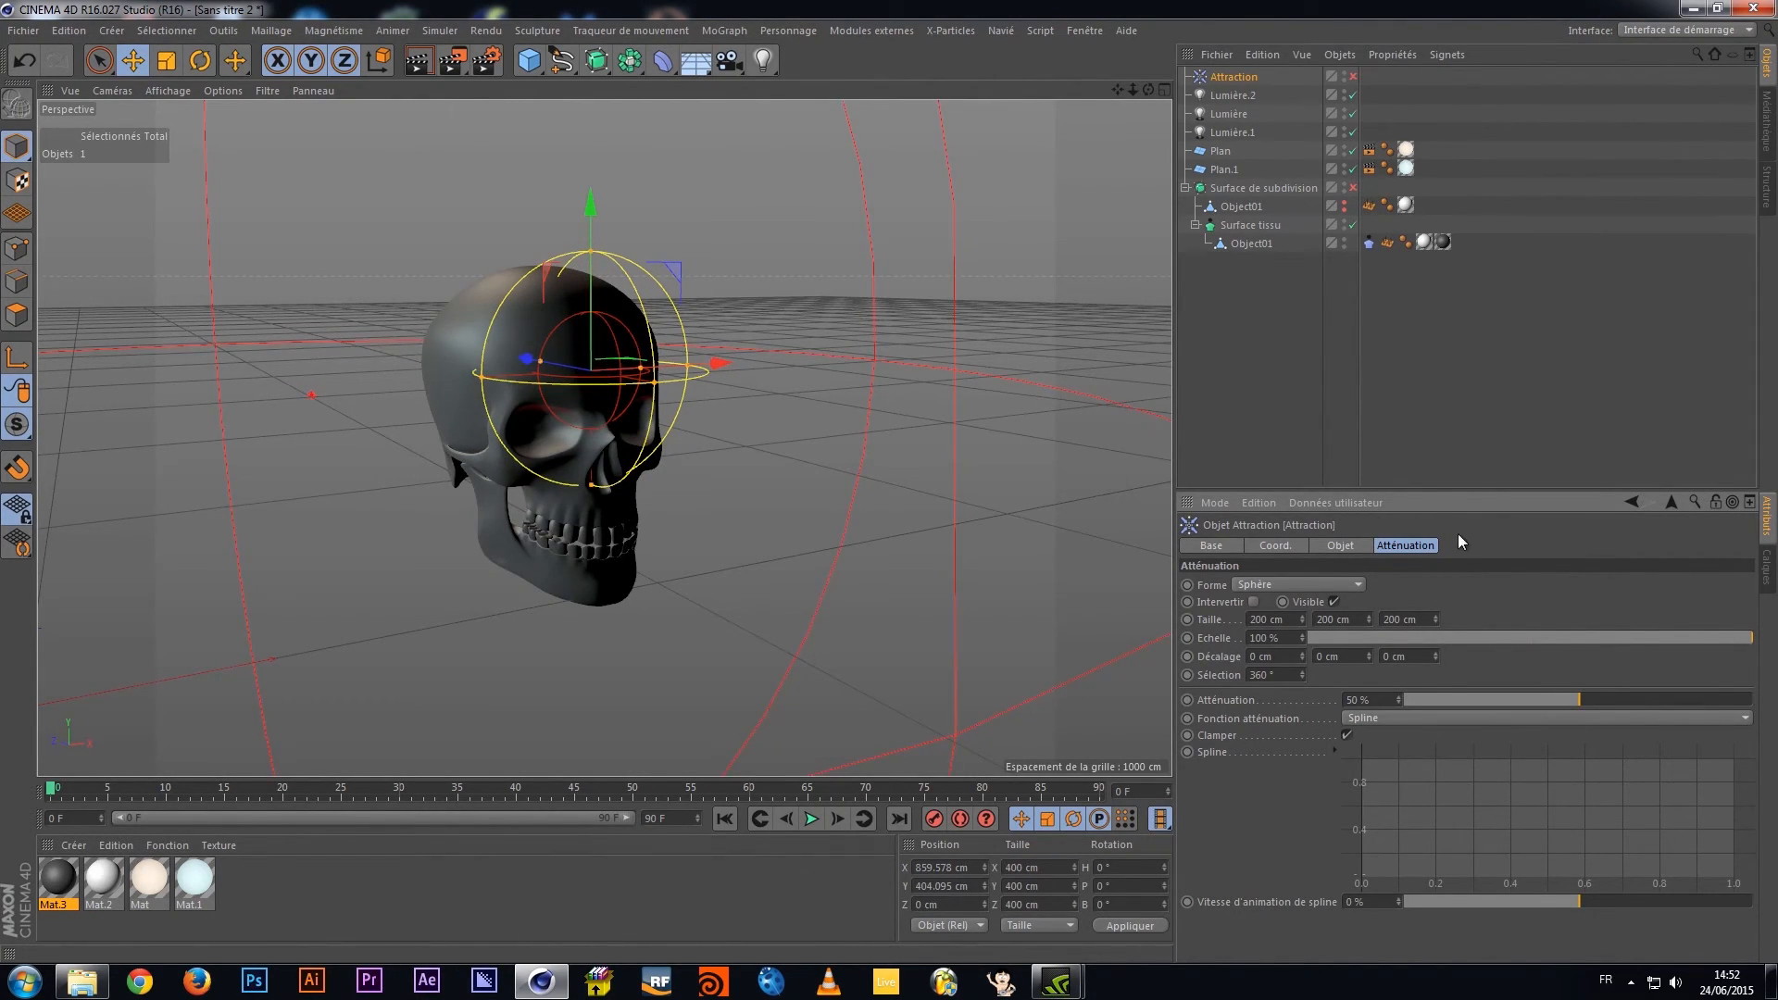
Set the Attraction's intensity to -100000, keeping its falloff at 50% and its mode on Acceleration
mouse_move(1578, 699)
left_mouse_down()
mouse_move(1636, 697)
mouse_move(1550, 671)
mouse_move(1576, 685)
left_mouse_up()
left_click(1341, 546)
left_click(1288, 585)
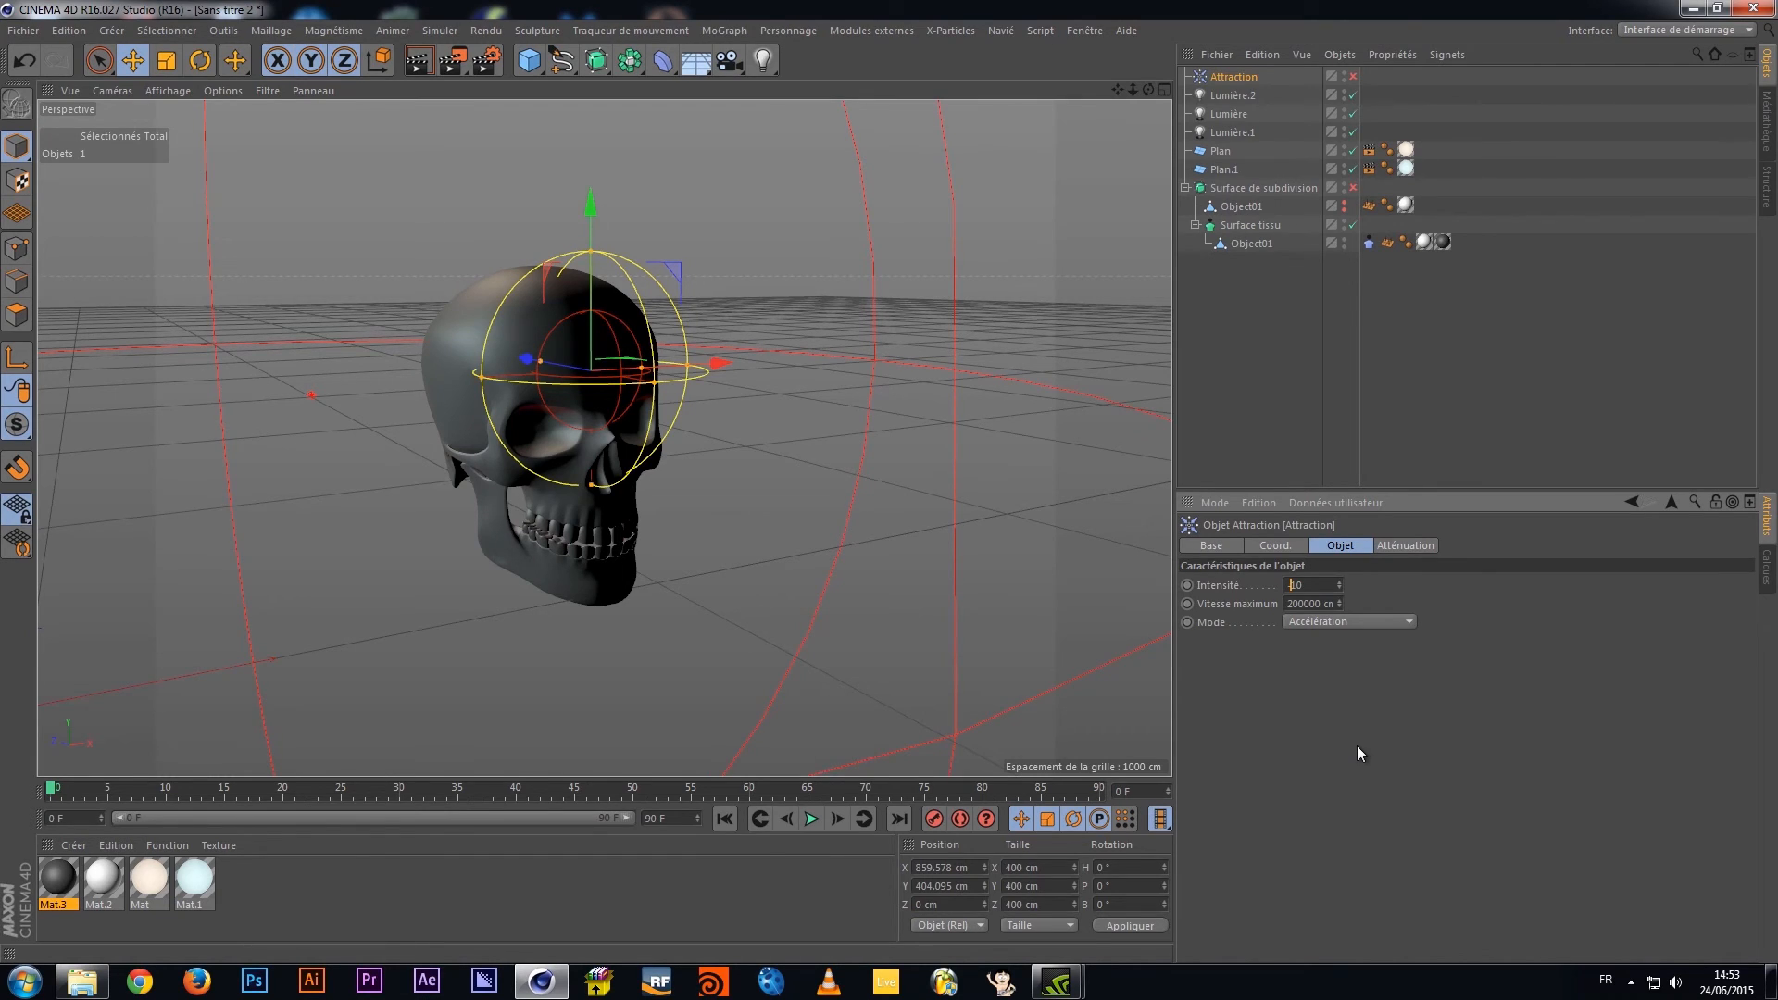
left_click(1357, 623)
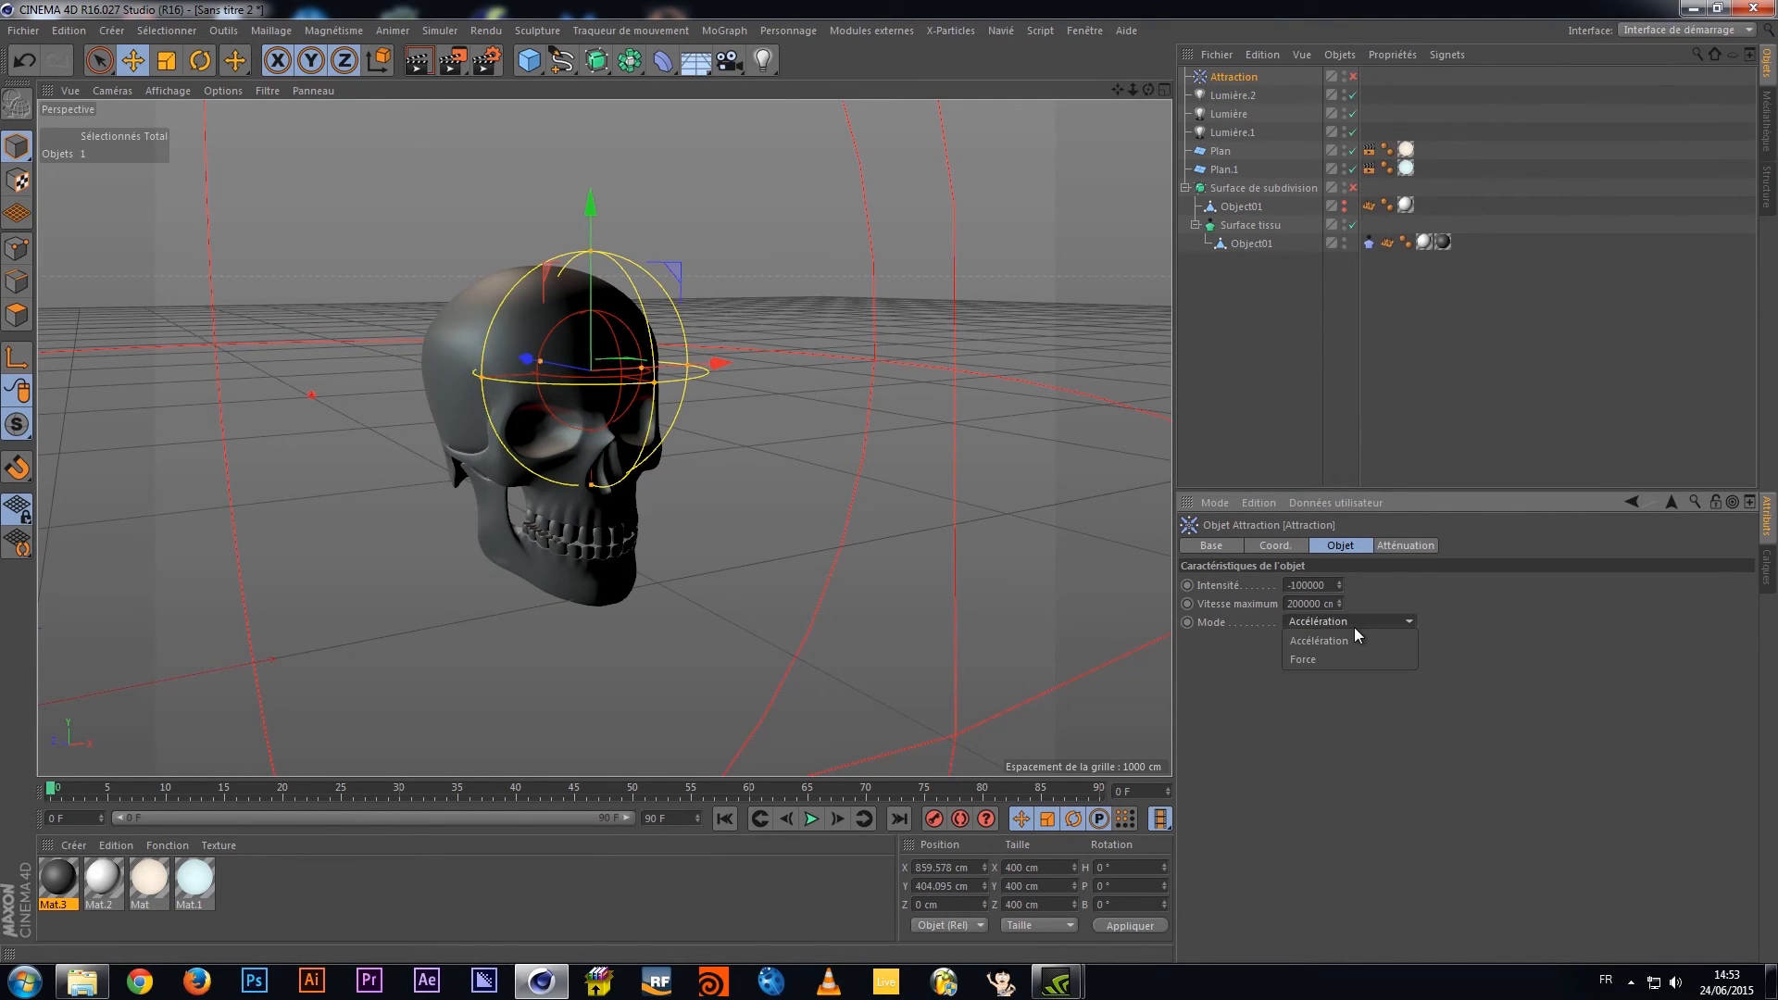
left_click(1348, 637)
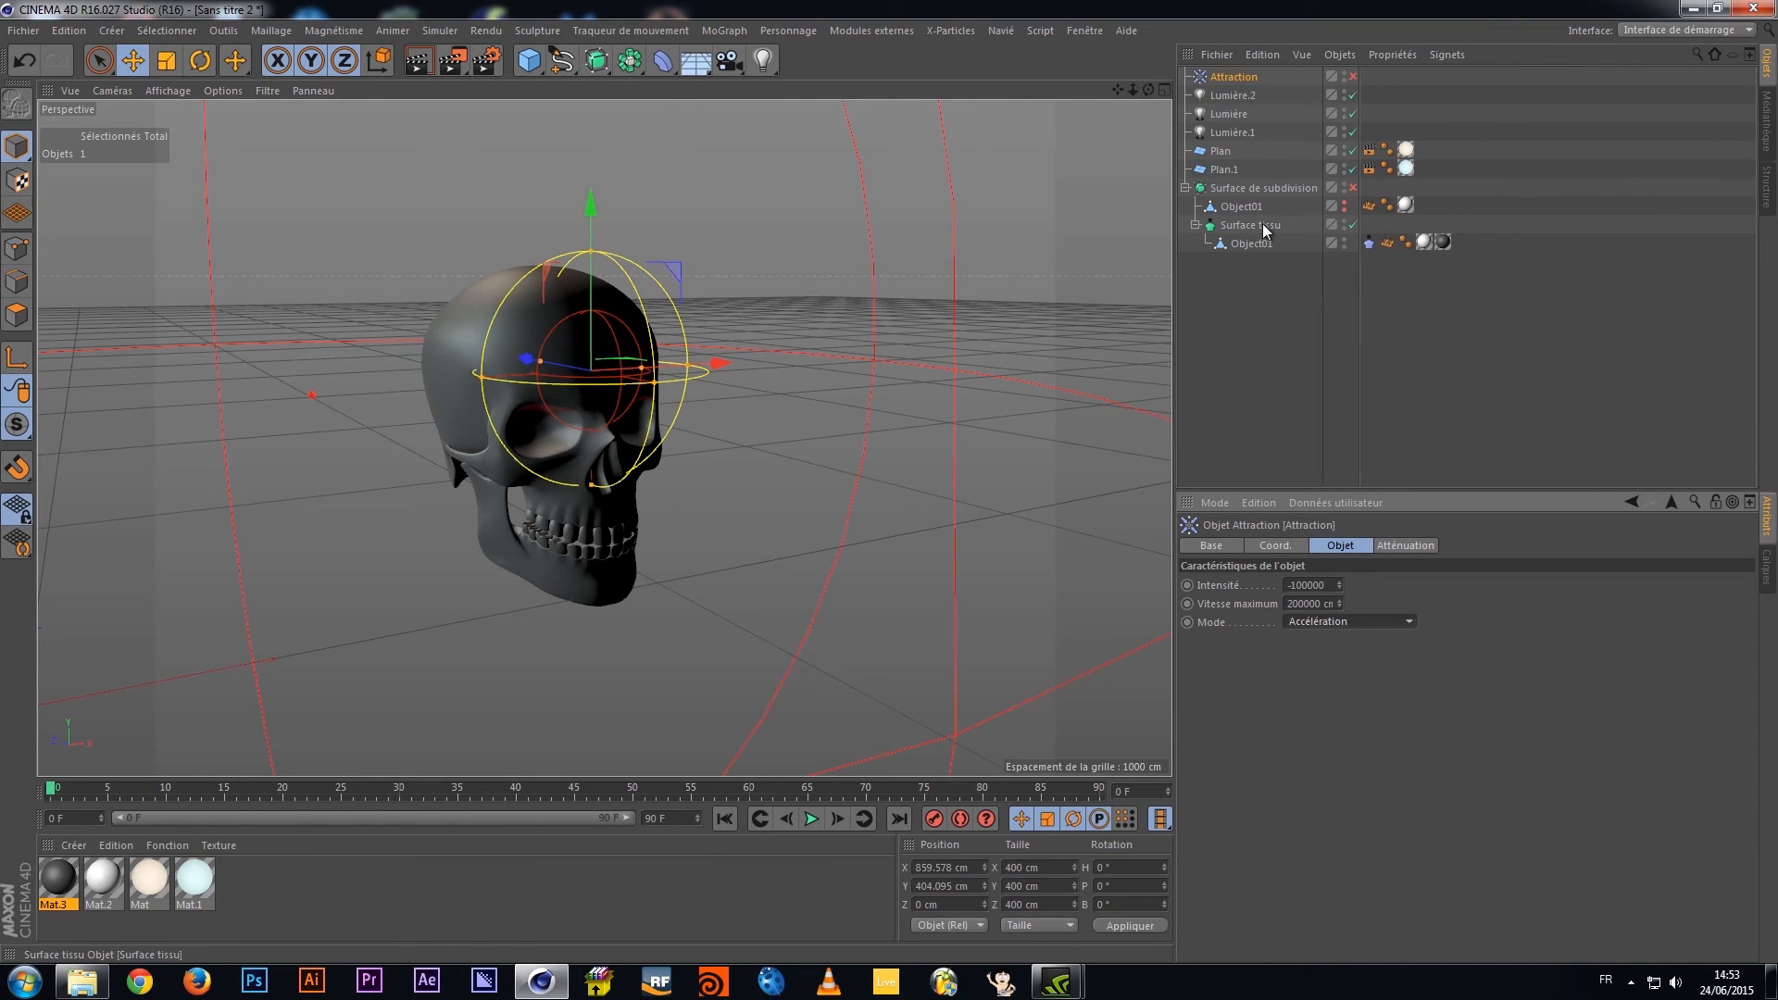
Add the Attraction object to the Include list in the Cloth tag's expert settings and re-enable the force
left_click(1368, 242)
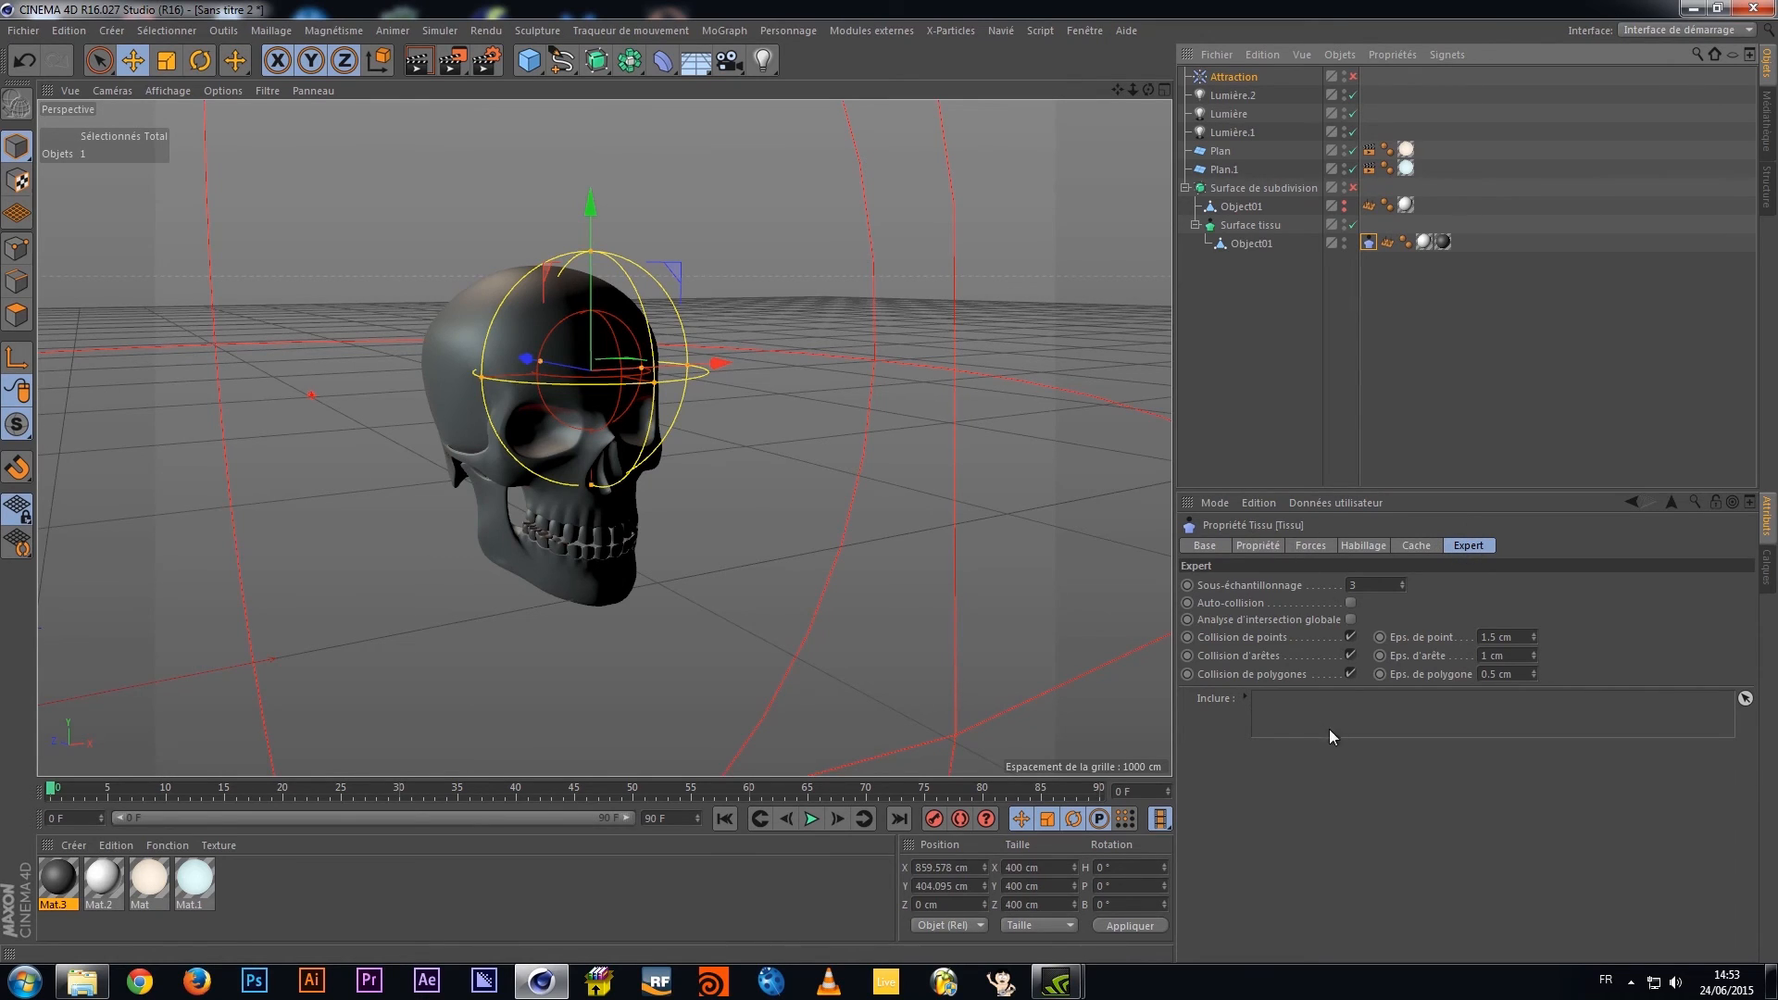
left_click_drag(1233, 77, 1325, 707)
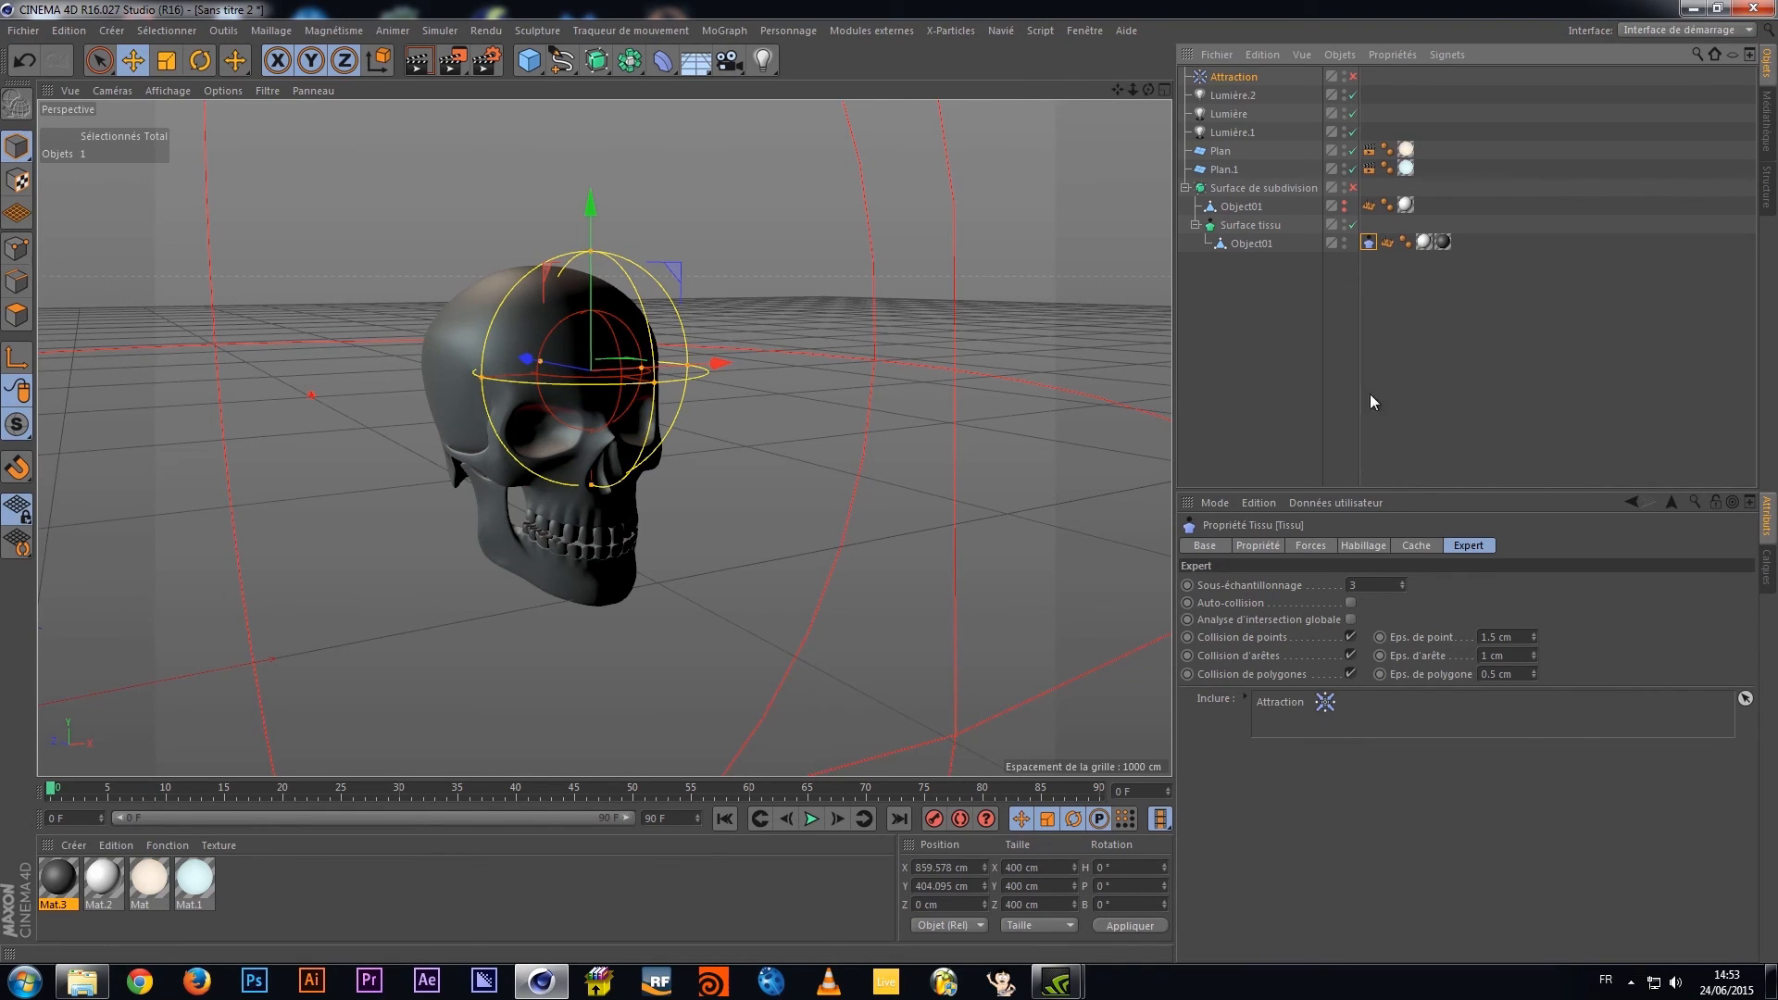
left_click(1354, 76)
Play the animation and examine the cloth tearing off the skull from another angle
left_click(809, 820)
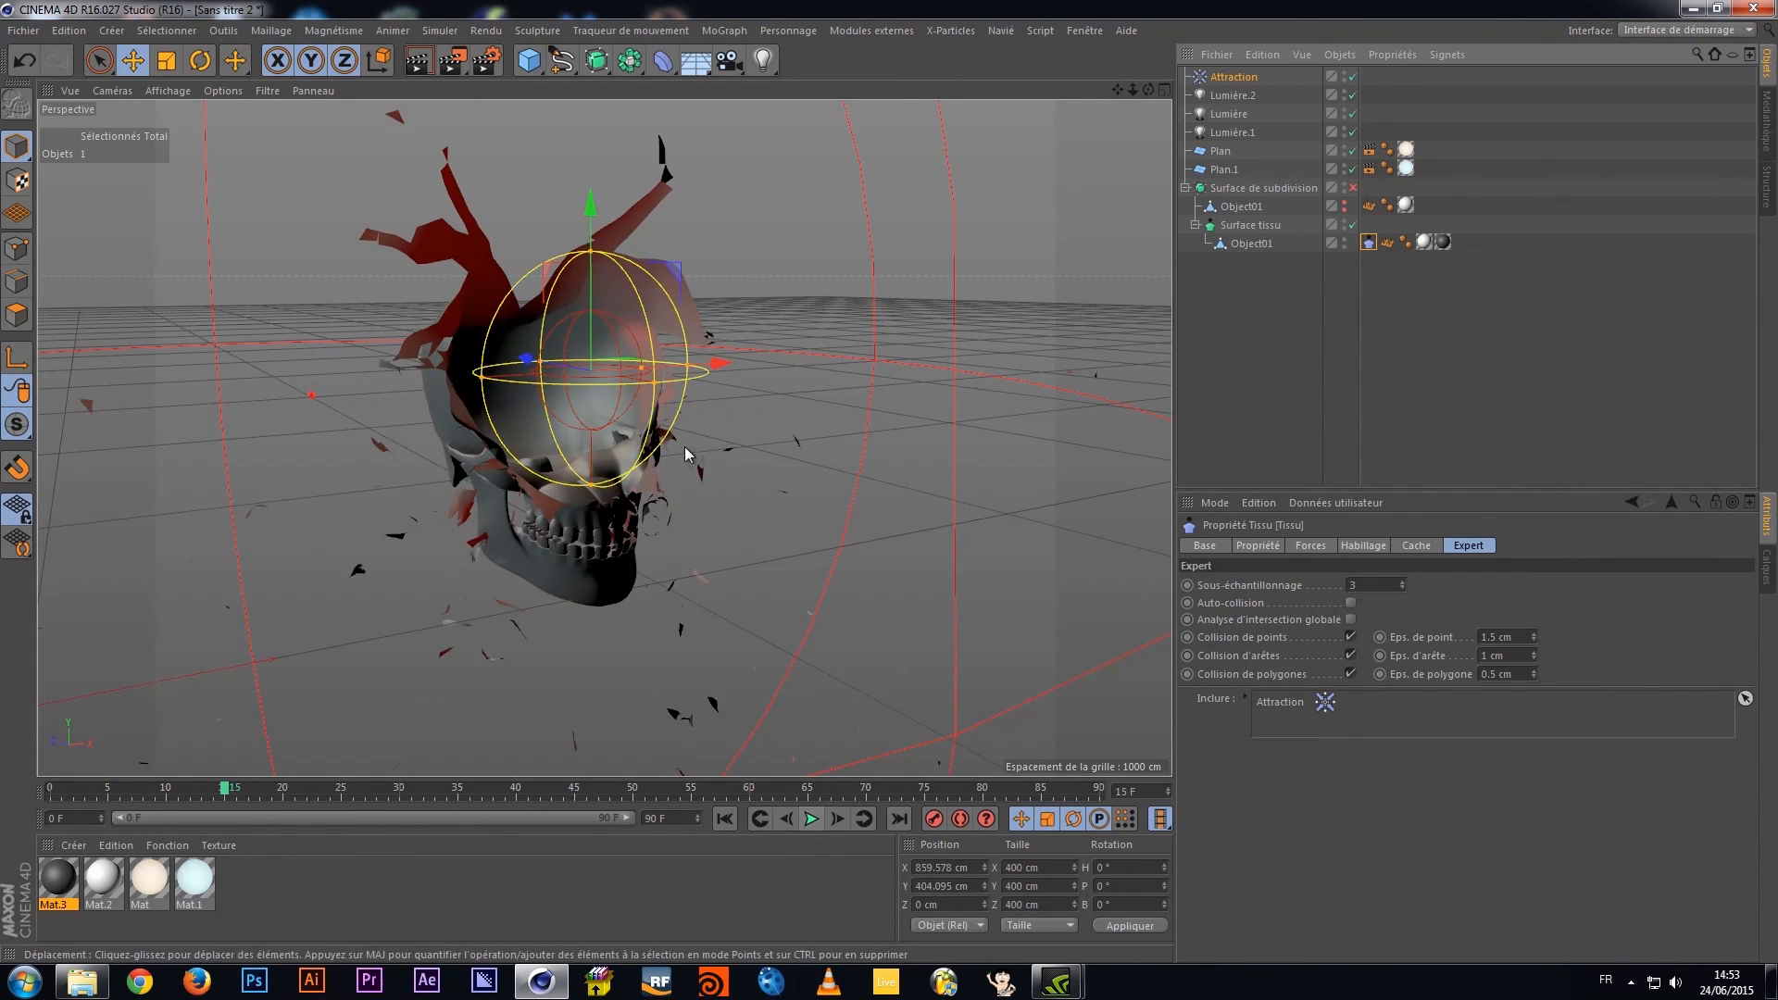
left_click_drag(569, 485, 357, 472, "alt")
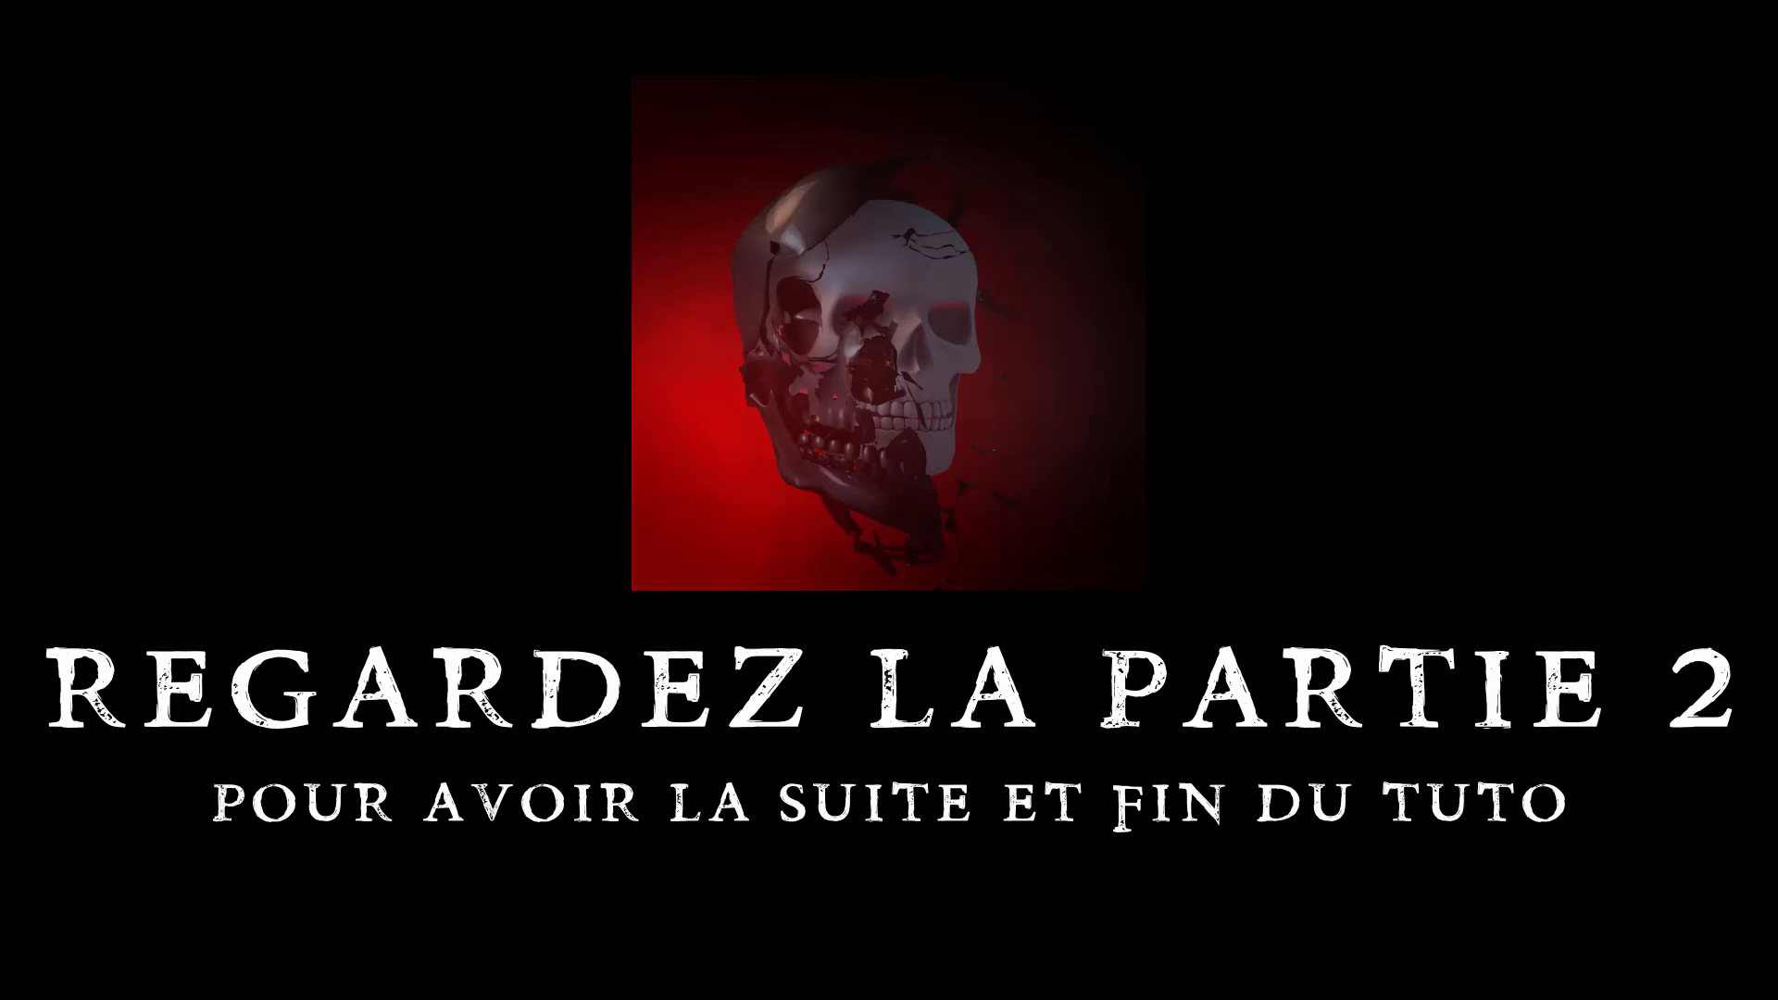